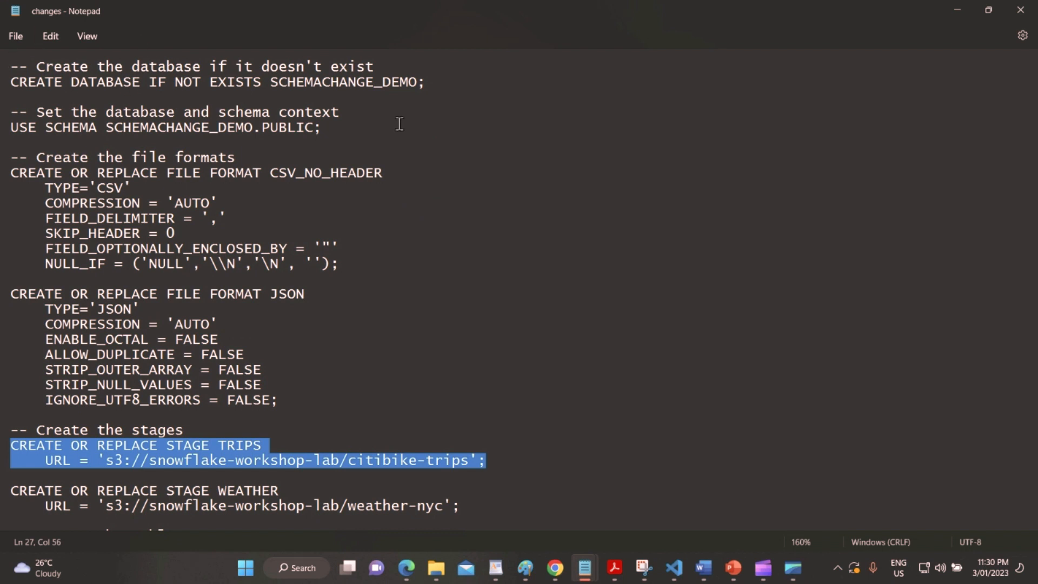
Highlight the SCHEMACHANGE_DEMO database, PUBLIC schema and CSV_NO_HEADER/JSON file format names in the script.
{"action": "double_click", "coordinate": [352, 82]}
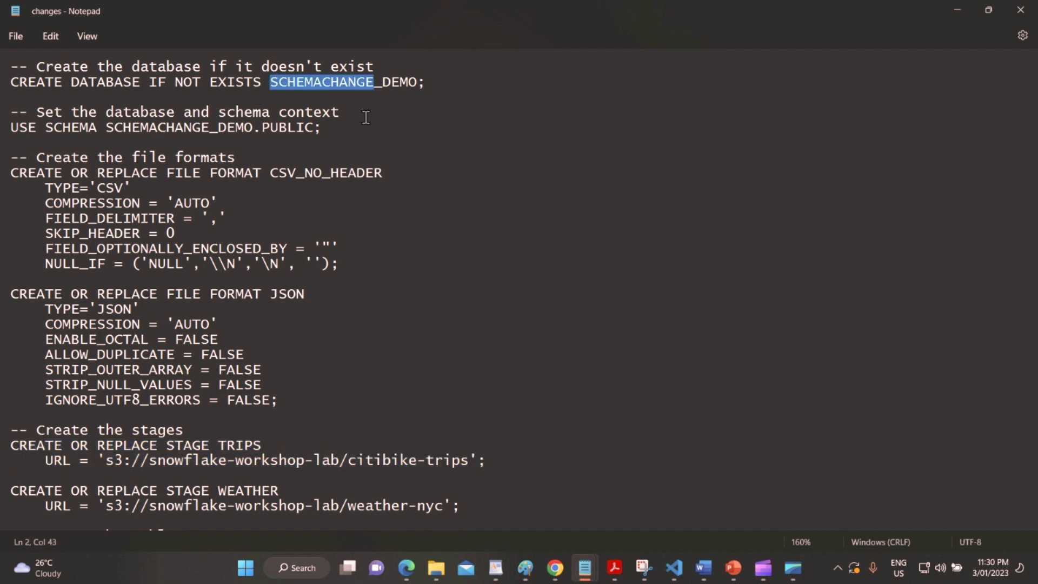
{"action": "double_click", "coordinate": [304, 131]}
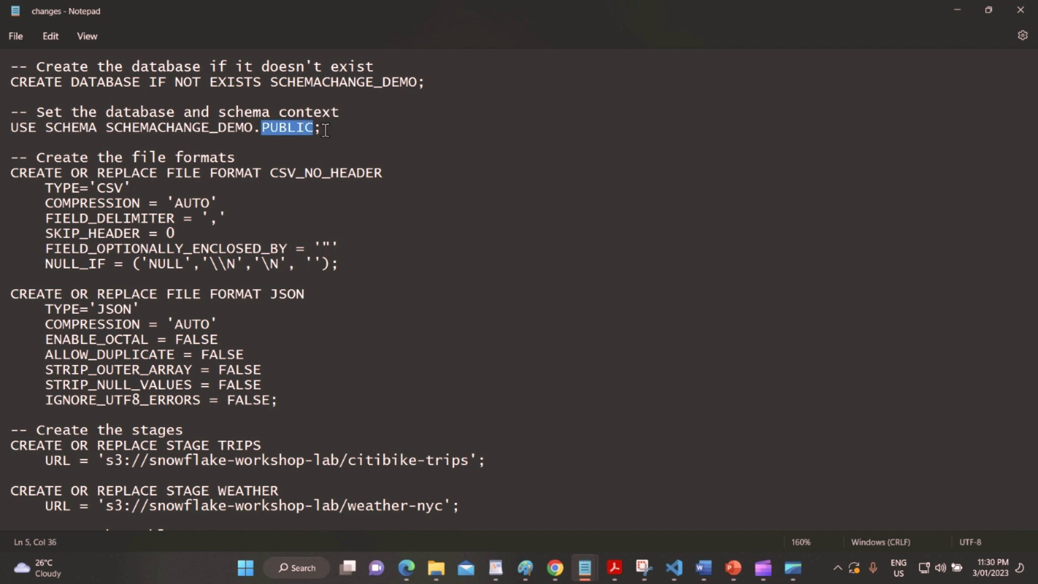
{"action": "double_click", "coordinate": [394, 82]}
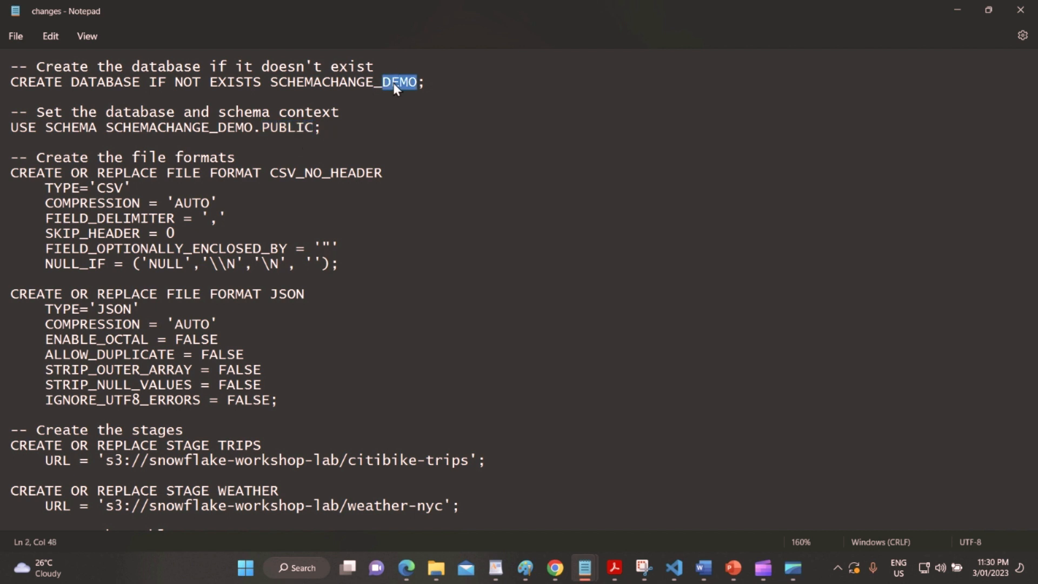
{"action": "double_click", "coordinate": [289, 129]}
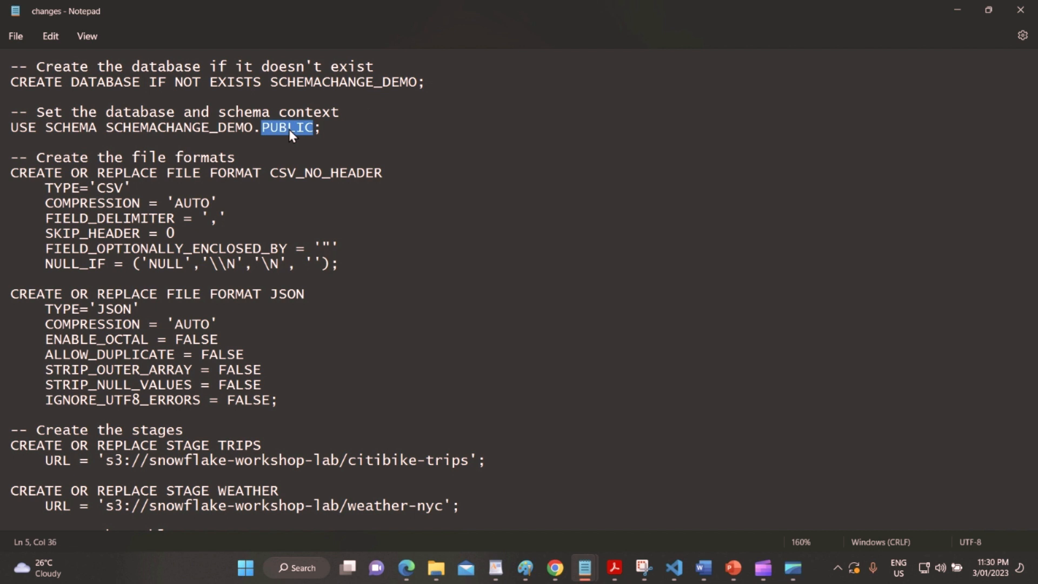
{"action": "left_click", "coordinate": [339, 137]}
{"action": "left_click_drag", "start_coordinate": [326, 132], "coordinate": [3, 131]}
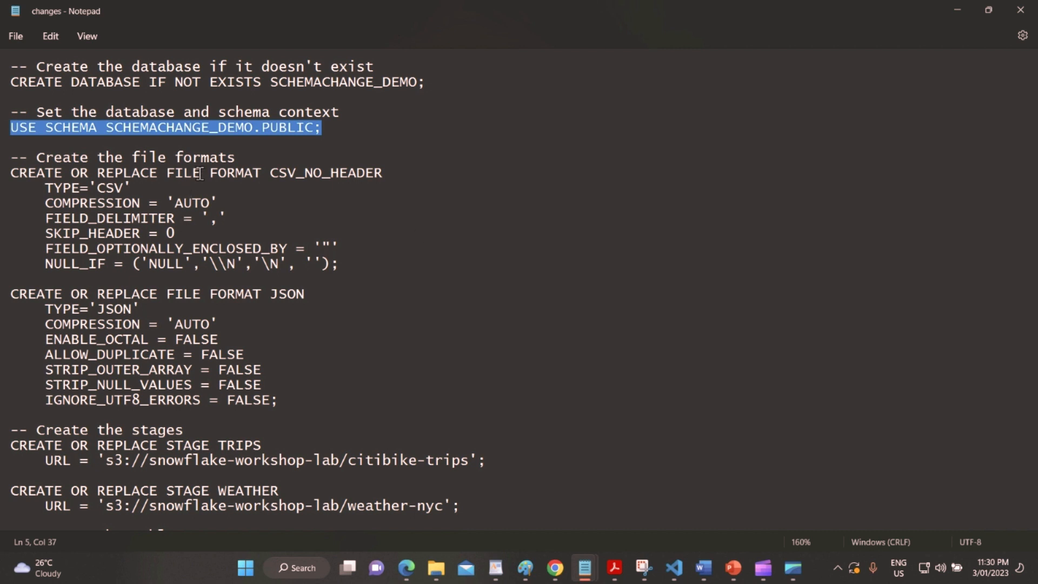
{"action": "double_click", "coordinate": [341, 173]}
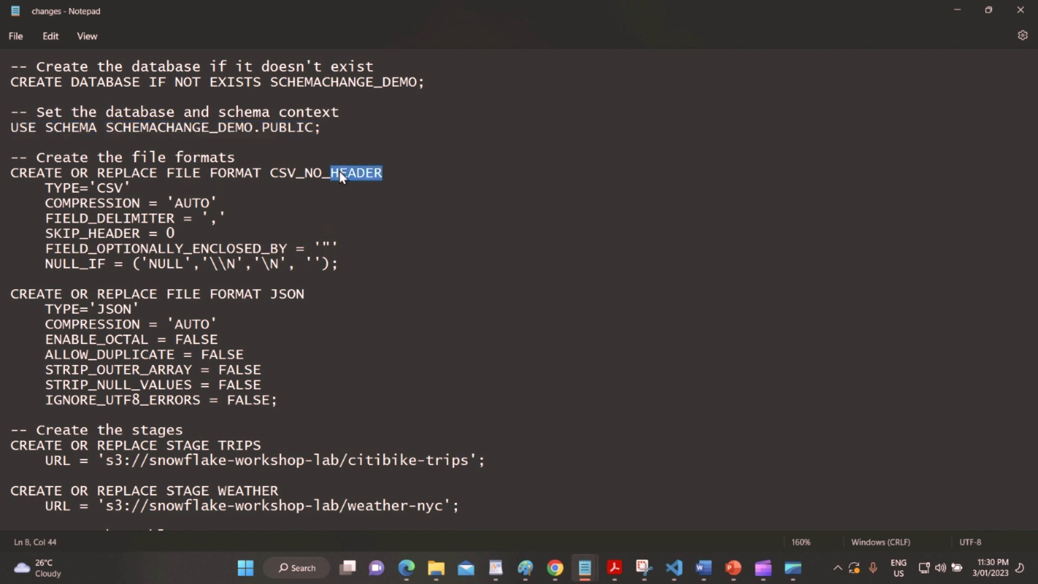
{"action": "double_click", "coordinate": [290, 295]}
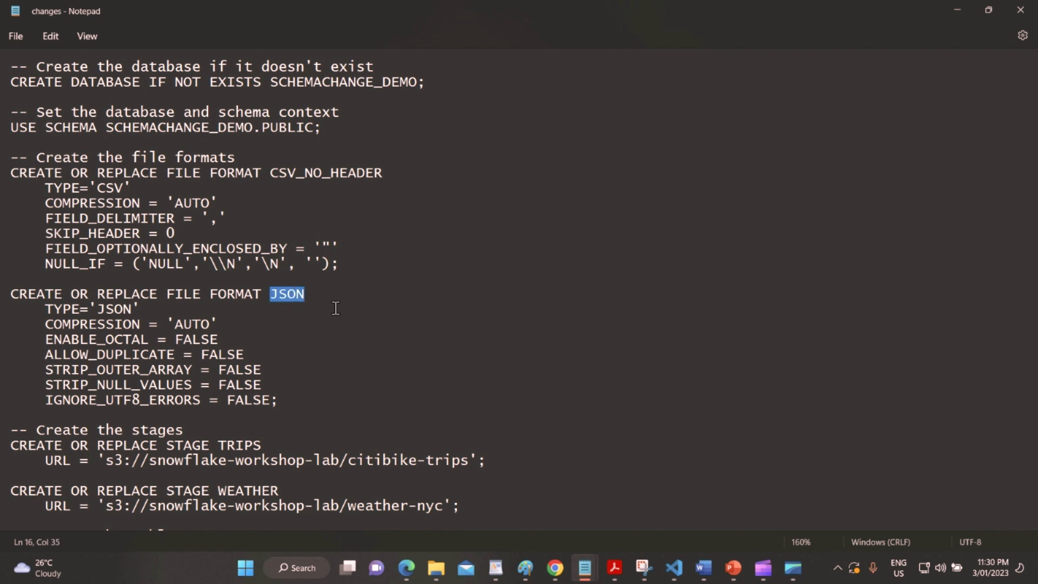
{"action": "scroll", "coordinate": [382, 309], "scroll_direction": "down", "scroll_amount": 3}
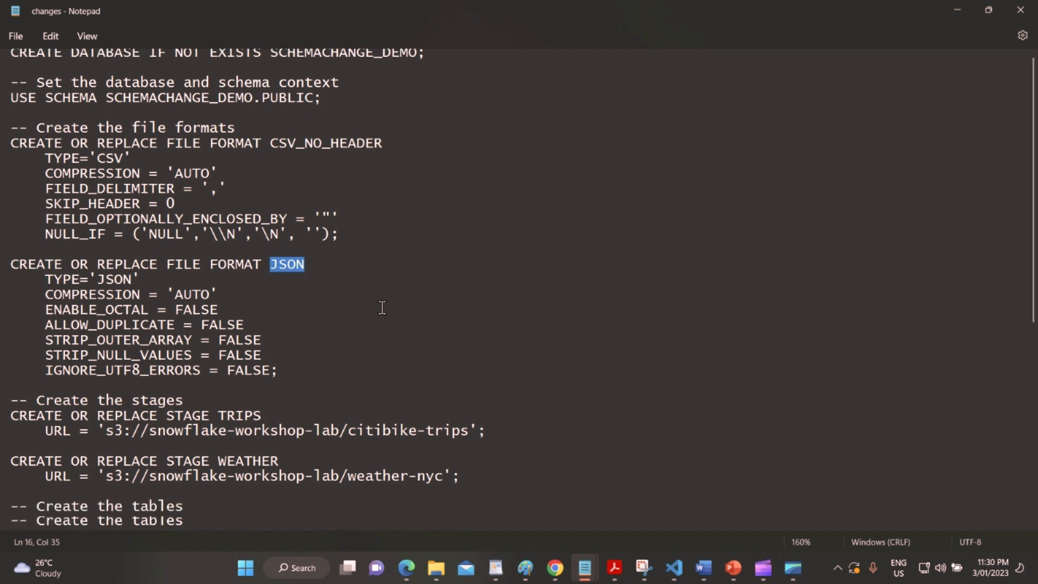
{"action": "scroll", "coordinate": [375, 284], "scroll_direction": "up", "scroll_amount": 3}
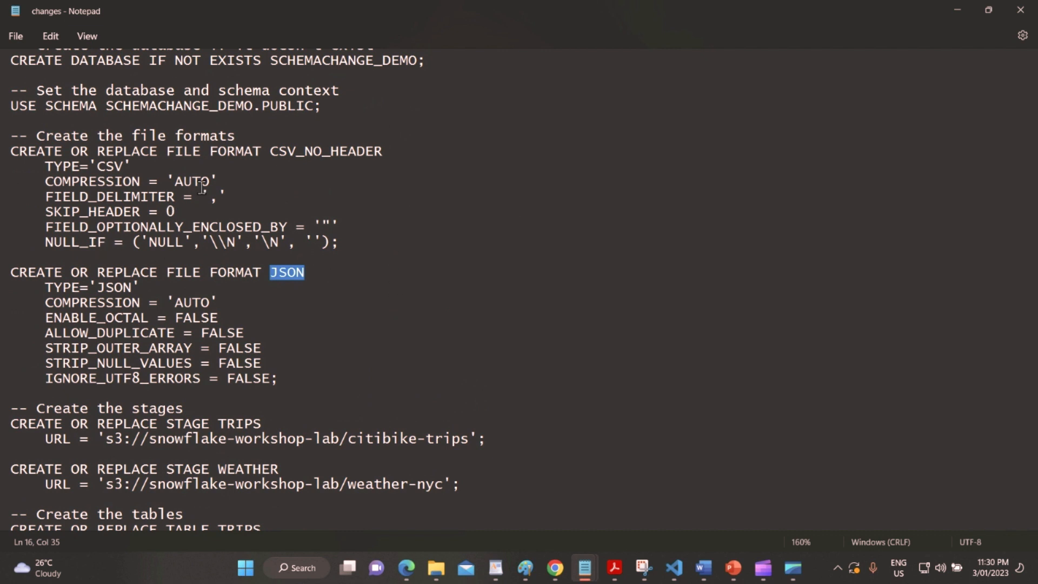
{"action": "scroll", "coordinate": [408, 176], "scroll_direction": "down", "scroll_amount": 2}
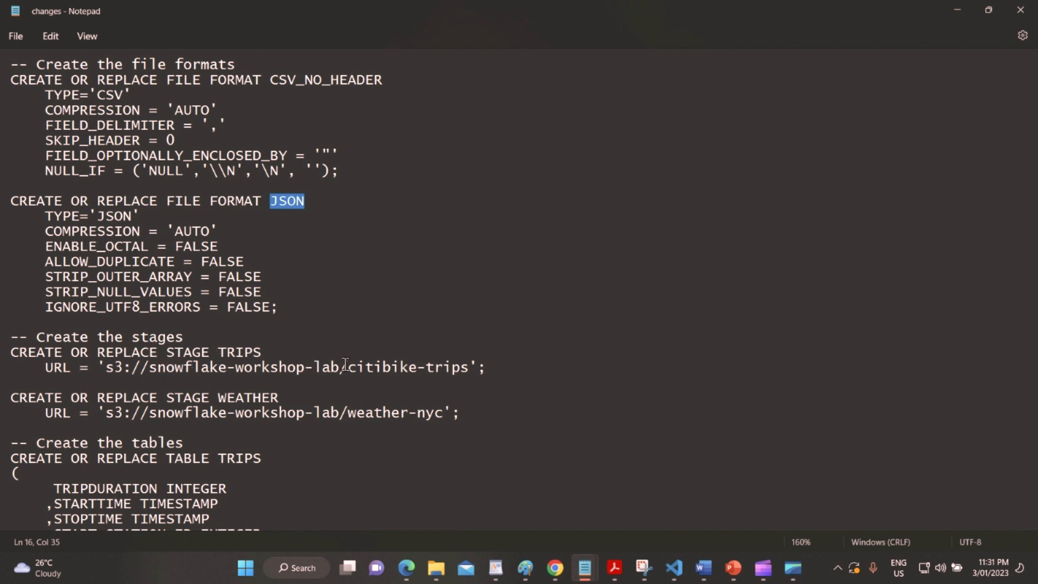
Point out the TRIPS stage URL and the TRIPS and WEATHER table names.
{"action": "double_click", "coordinate": [205, 367]}
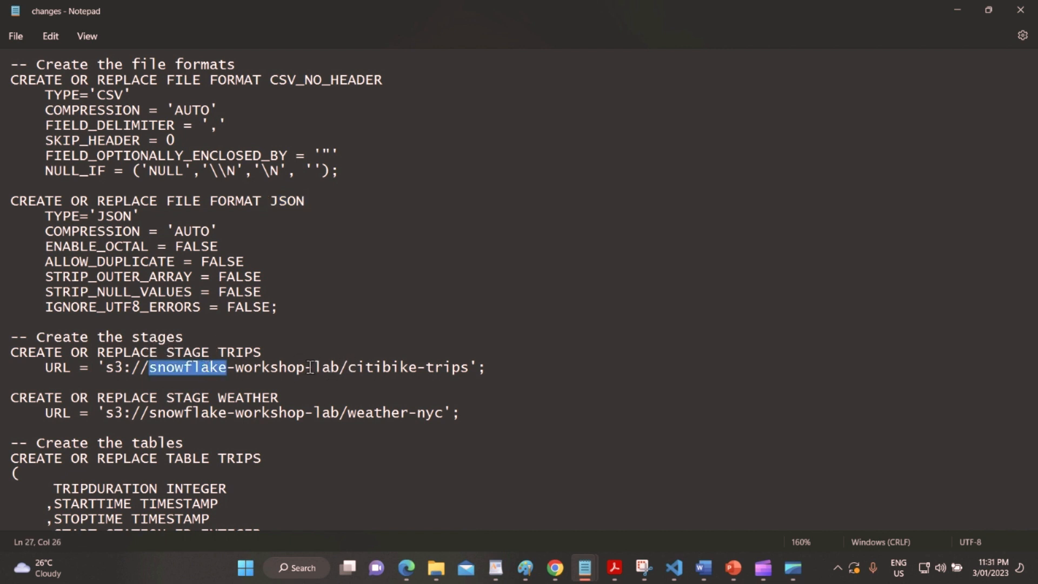
{"action": "scroll", "coordinate": [311, 369], "scroll_direction": "down", "scroll_amount": 3}
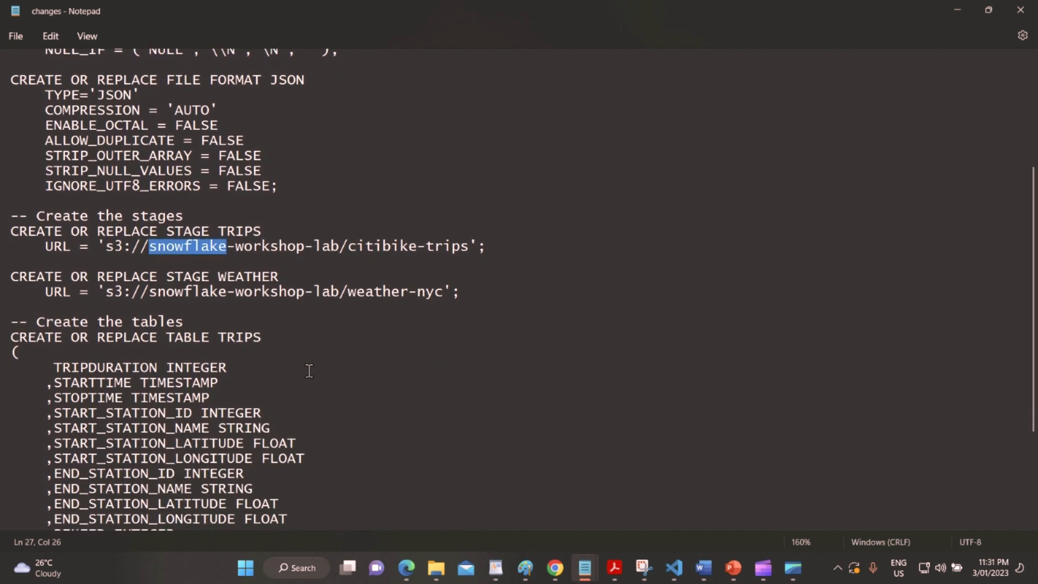
{"action": "scroll", "coordinate": [308, 370], "scroll_direction": "down", "scroll_amount": 1}
{"action": "scroll", "coordinate": [203, 330], "scroll_direction": "down", "scroll_amount": 3}
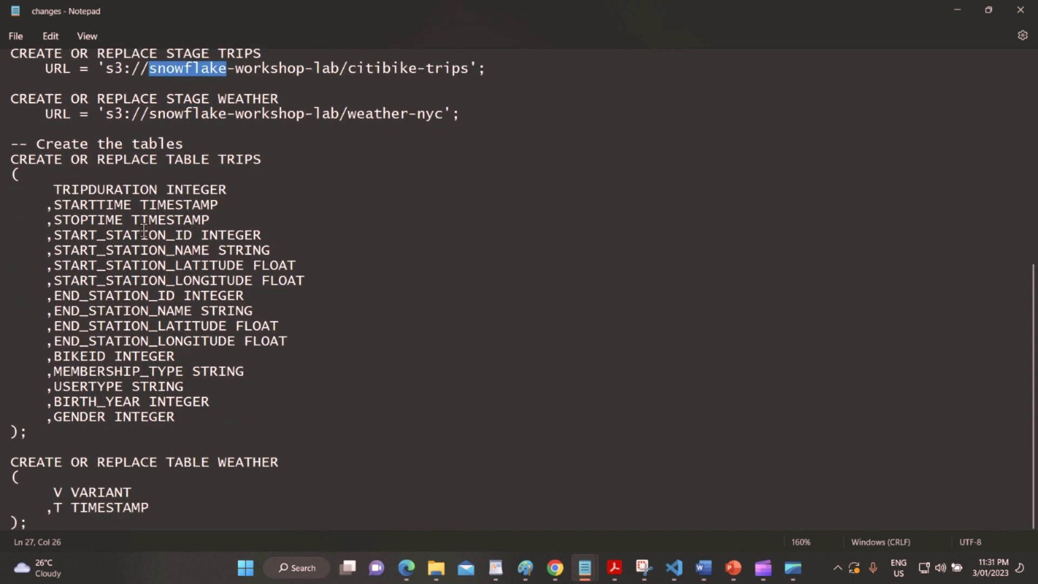
{"action": "left_click", "coordinate": [241, 158]}
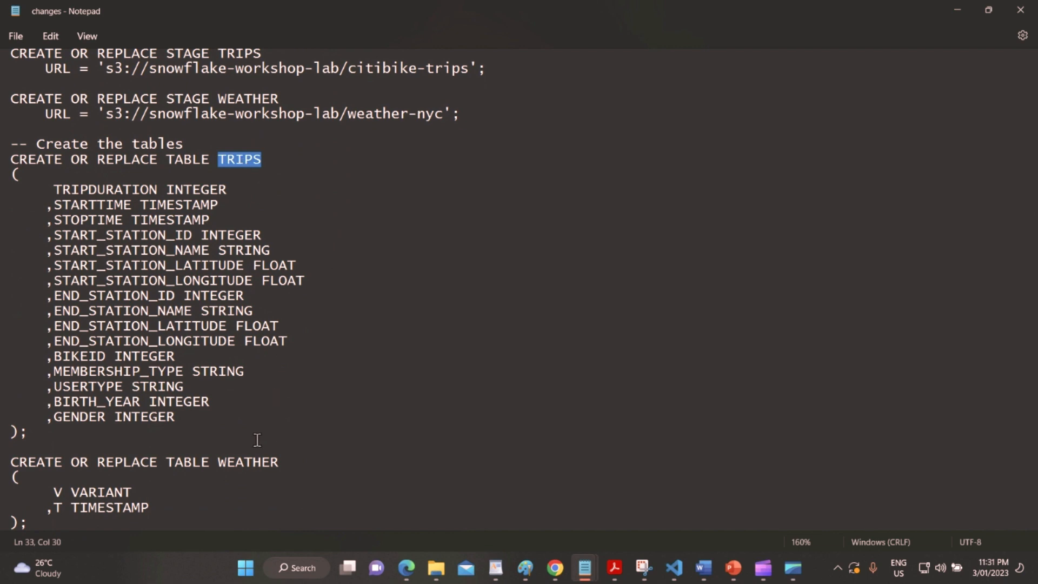
{"action": "double_click", "coordinate": [247, 463]}
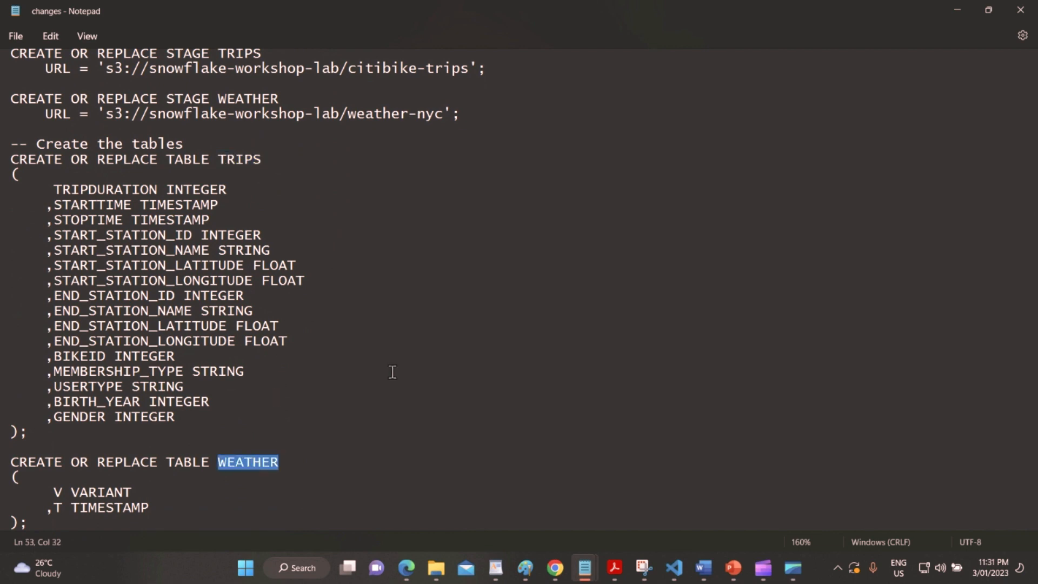
{"action": "scroll", "coordinate": [393, 372], "scroll_direction": "up", "scroll_amount": 6}
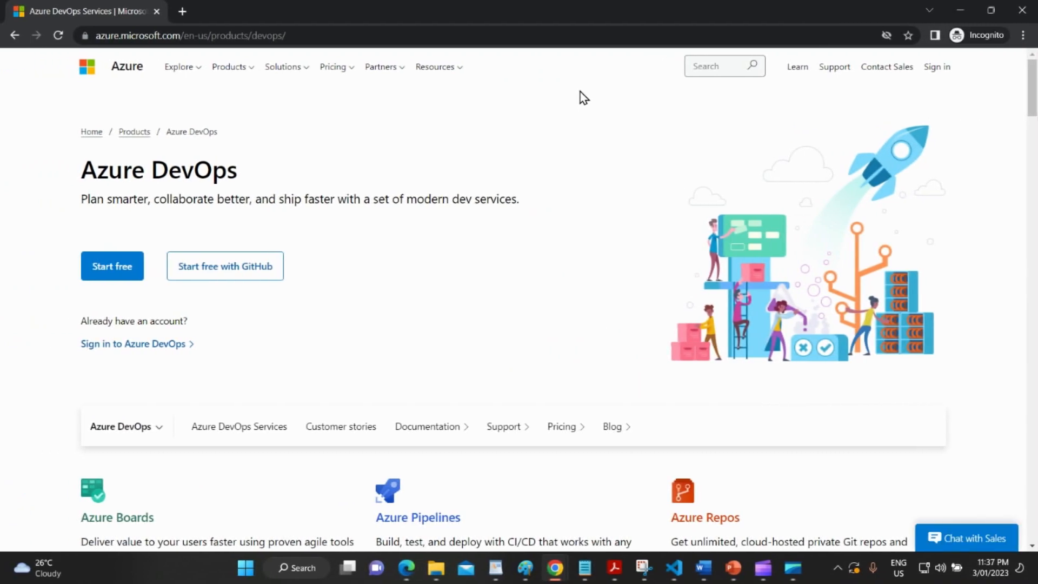
Start a free Azure DevOps sign-up and sign in with the Microsoft account, staying signed in.
{"action": "left_click", "coordinate": [179, 35]}
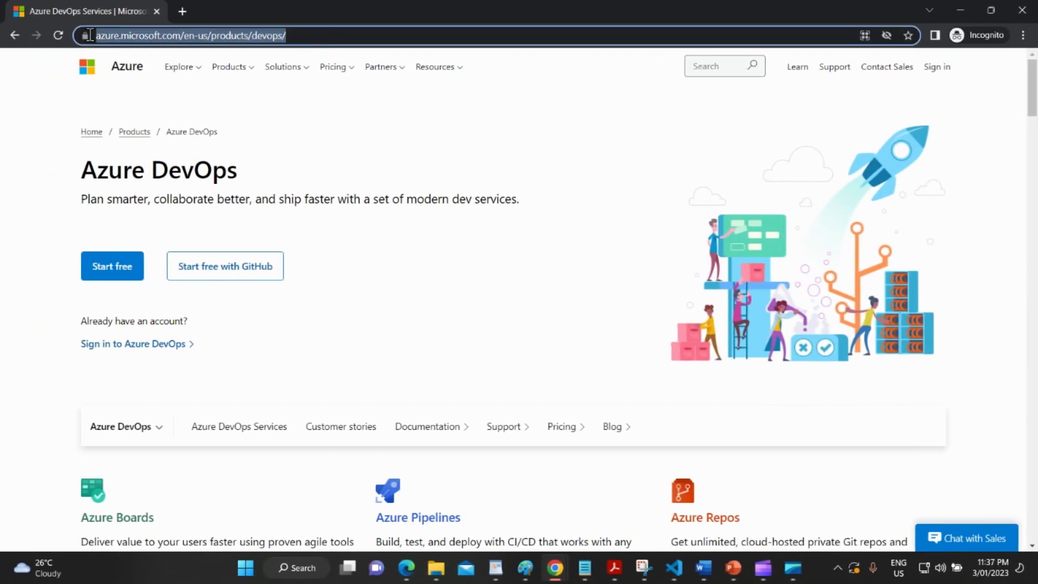
{"action": "left_click", "coordinate": [117, 275]}
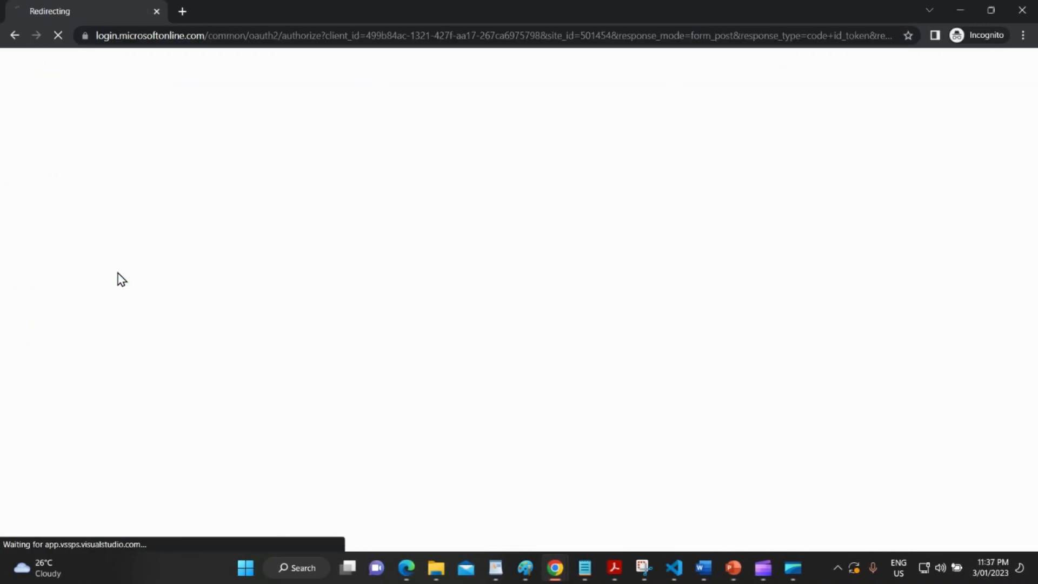
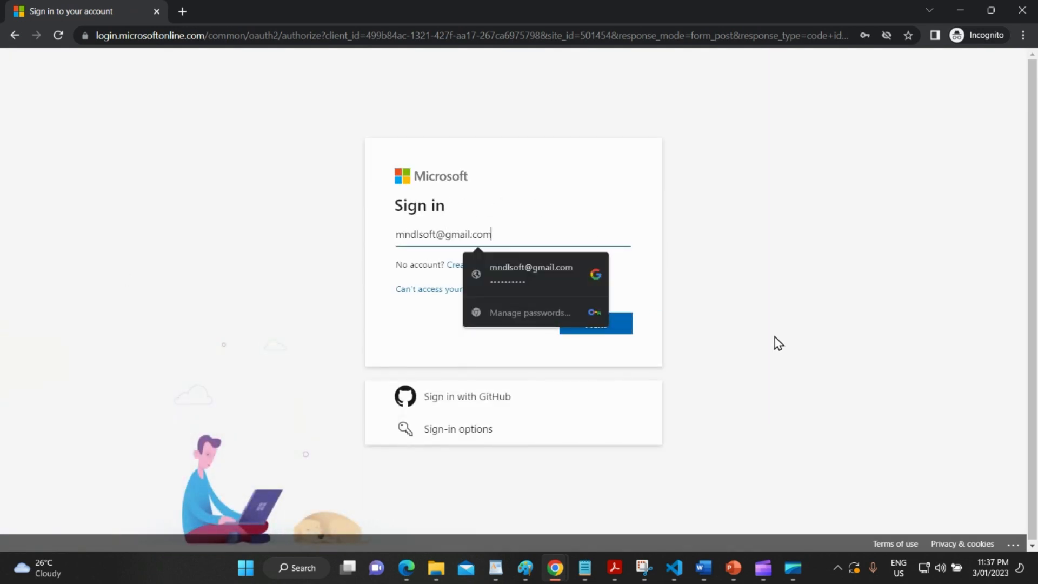
{"action": "left_click", "coordinate": [621, 331]}
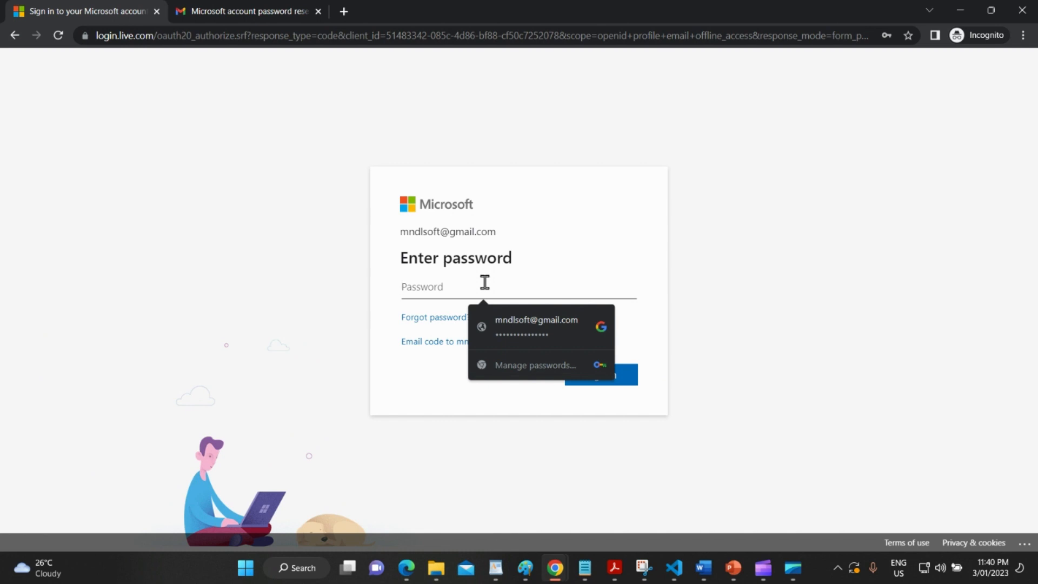
{"action": "type", "text": "•••"}
{"action": "key", "text": "Return"}
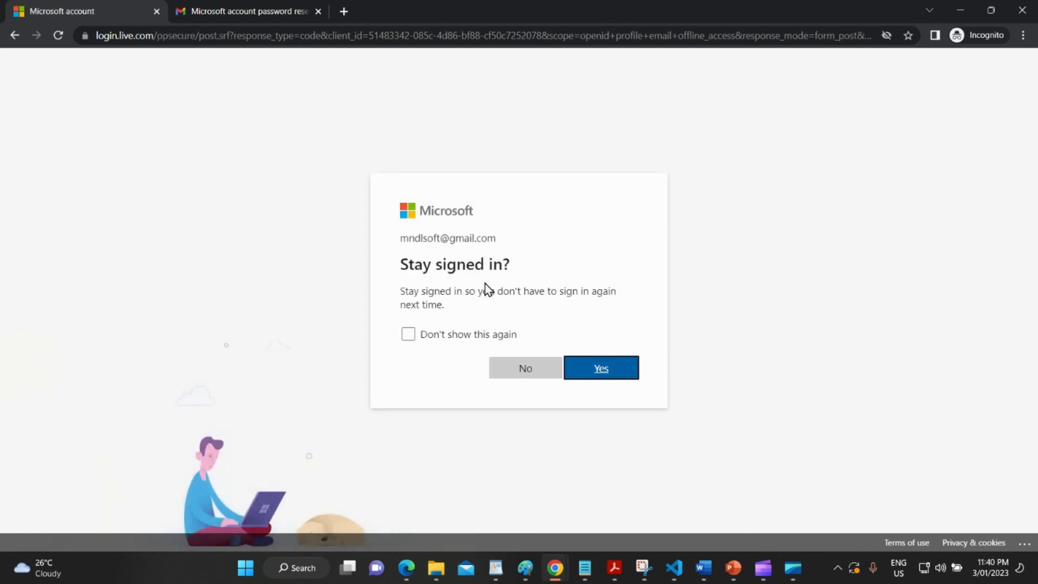
{"action": "left_click", "coordinate": [571, 369]}
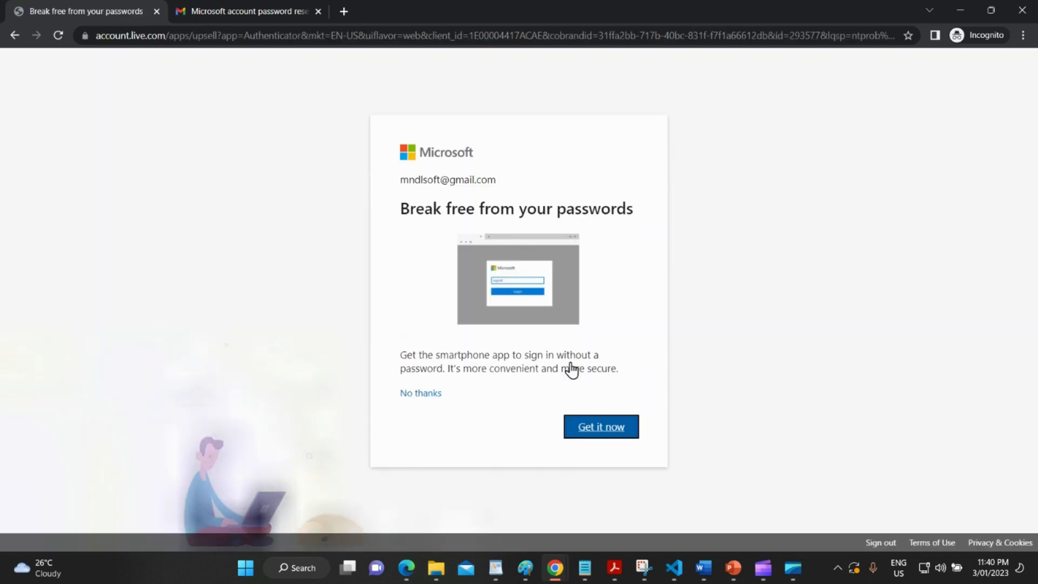
{"action": "left_click", "coordinate": [407, 396]}
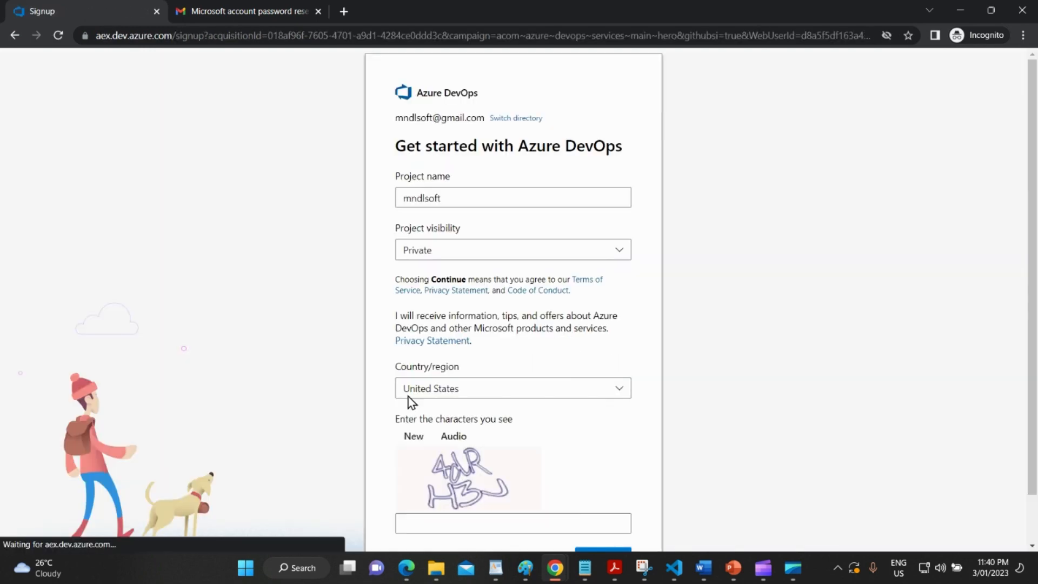
Name the new project Snowflake-DevOps-Demo and keep its visibility Private.
{"action": "double_click", "coordinate": [460, 198]}
{"action": "key", "text": "BackSpace"}
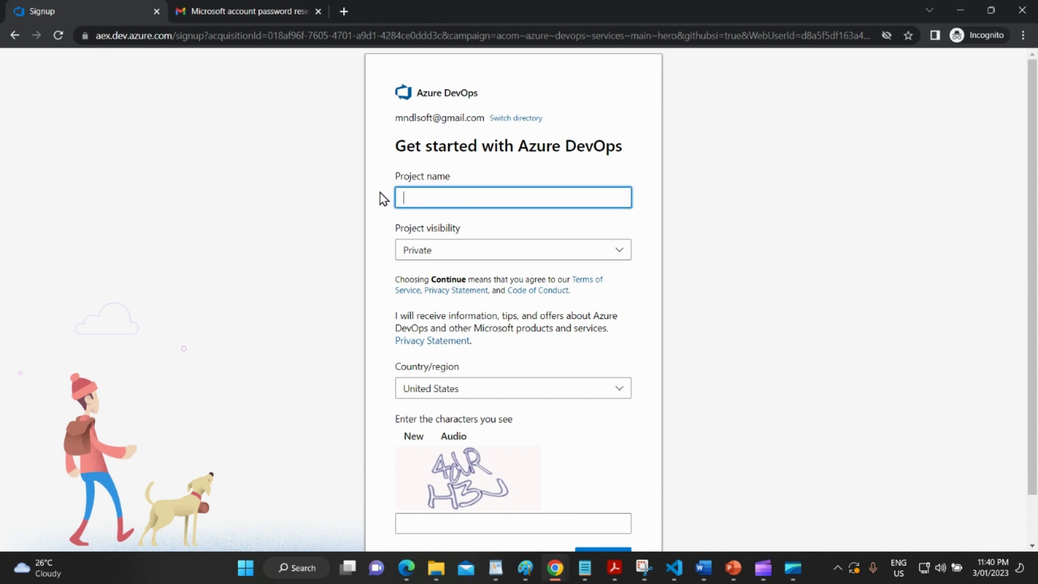
{"action": "type", "text": "Snowflake-DevOps-Demo"}
{"action": "left_click", "coordinate": [480, 249]}
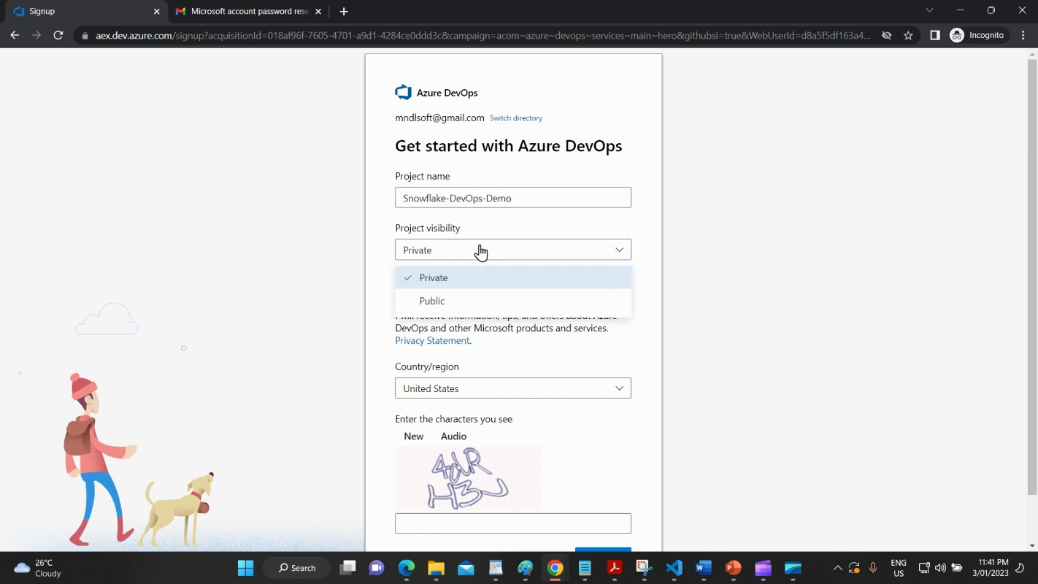
{"action": "left_click", "coordinate": [503, 277]}
Choose Australia as the region, leave marketing opted out, solve the captcha and continue.
{"action": "scroll", "coordinate": [505, 325], "scroll_direction": "down", "scroll_amount": 1}
{"action": "left_click", "coordinate": [504, 334]}
{"action": "type", "text": "aust"}
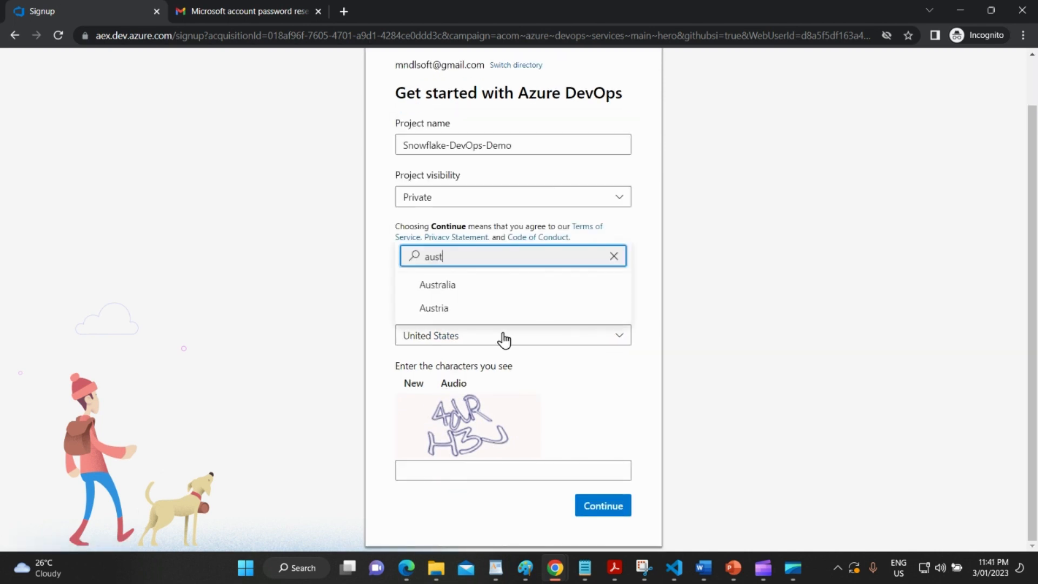
{"action": "type", "text": "r"}
{"action": "left_click", "coordinate": [489, 287]}
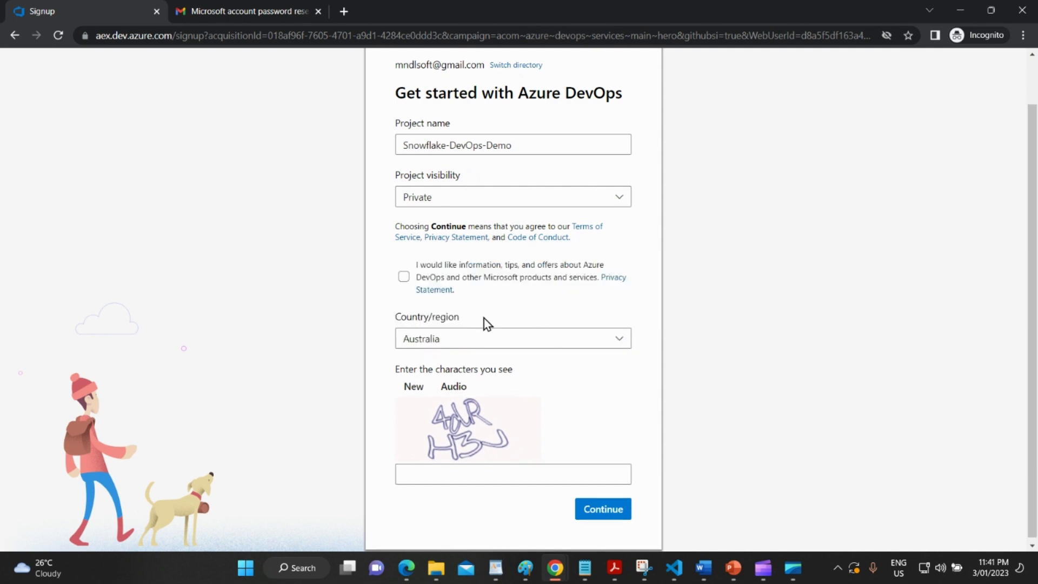
{"action": "left_click", "coordinate": [403, 277]}
{"action": "left_click", "coordinate": [404, 278]}
{"action": "scroll", "coordinate": [514, 304], "scroll_direction": "down", "scroll_amount": 1}
{"action": "left_click", "coordinate": [466, 465]}
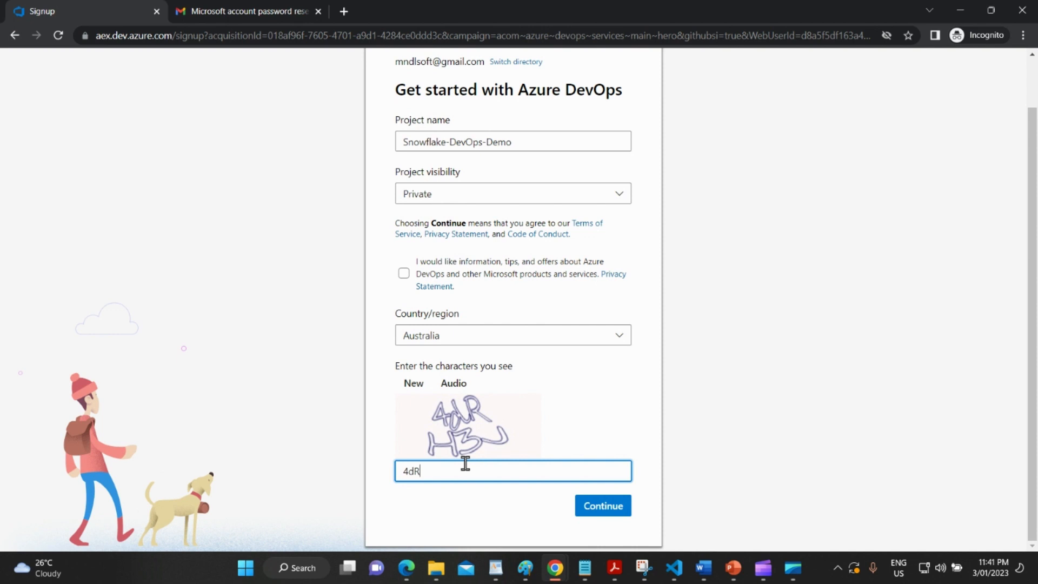
{"action": "left_click", "coordinate": [603, 511]}
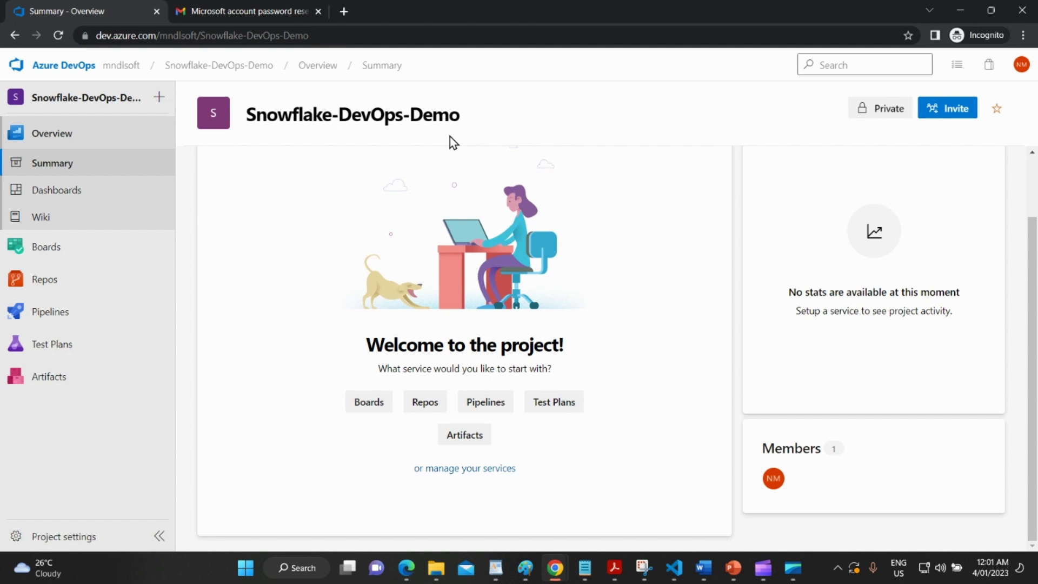
Open Repos > Files for Snowflake-DevOps-Demo and initialize its main branch with a README.
{"action": "mouse_move", "coordinate": [76, 262]}
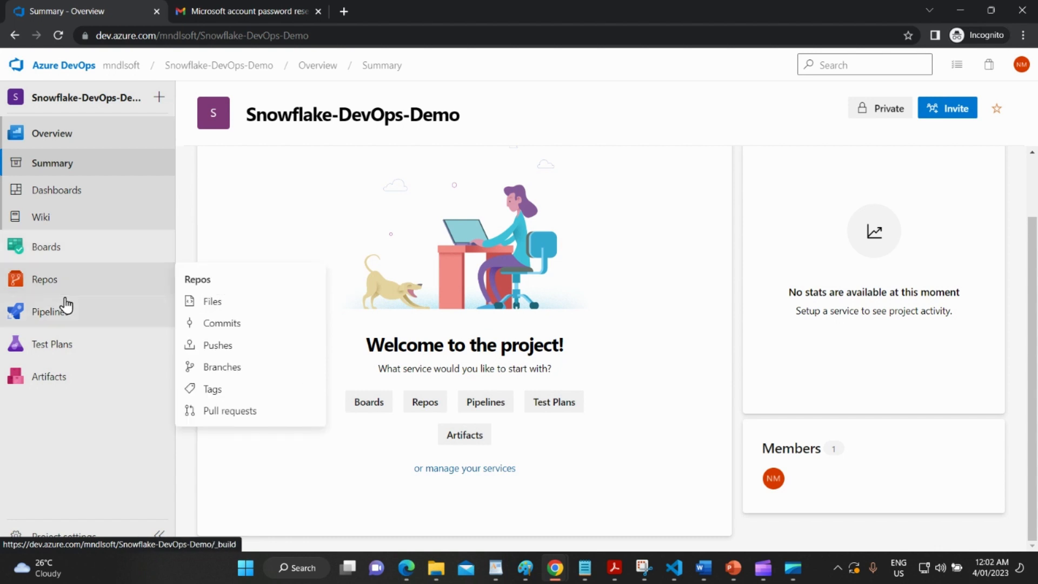
{"action": "mouse_move", "coordinate": [64, 322]}
{"action": "mouse_move", "coordinate": [64, 292]}
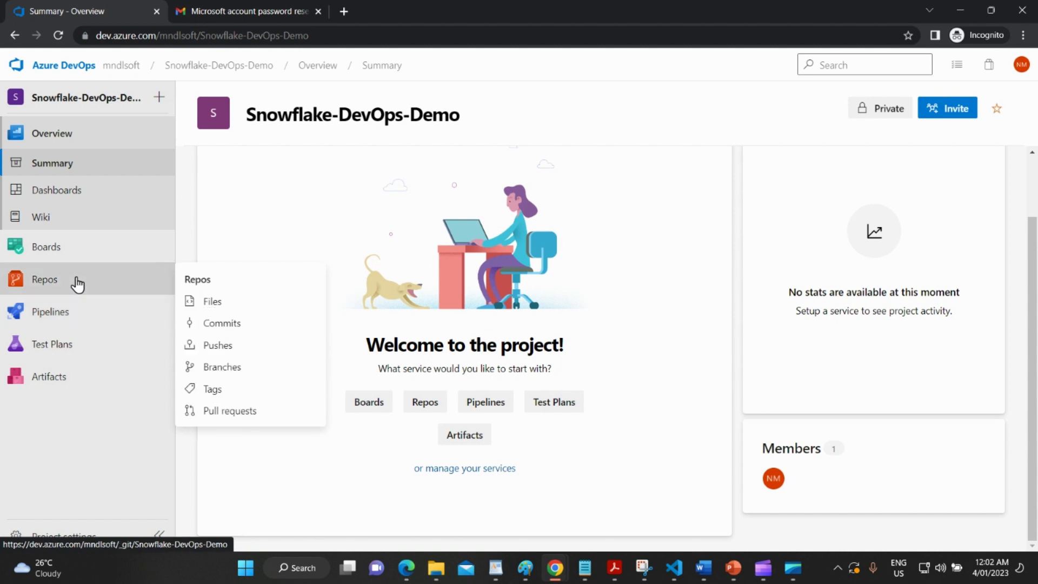
{"action": "left_click", "coordinate": [78, 284]}
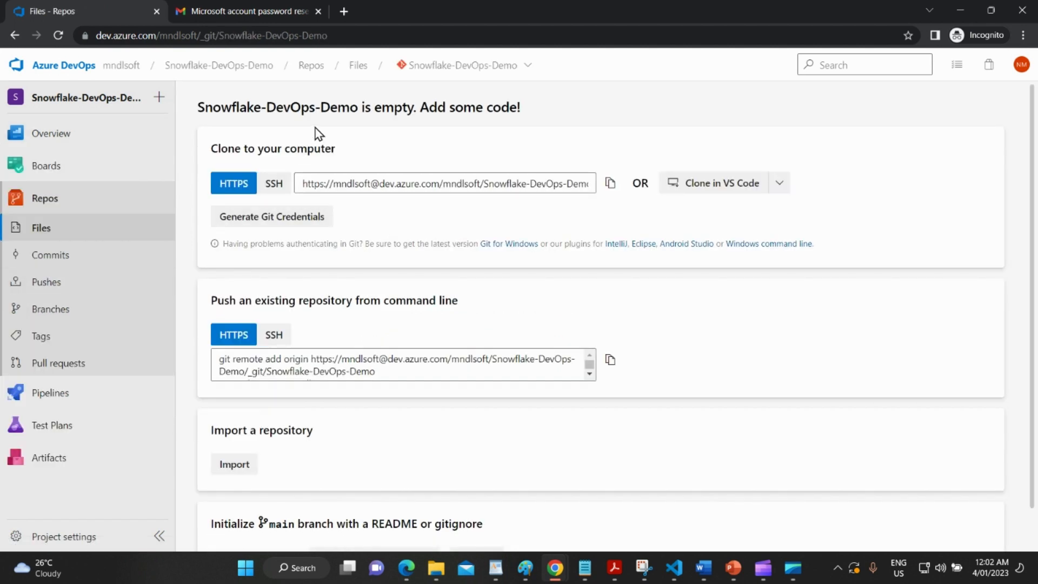
{"action": "left_click_drag", "start_coordinate": [202, 108], "coordinate": [361, 108]}
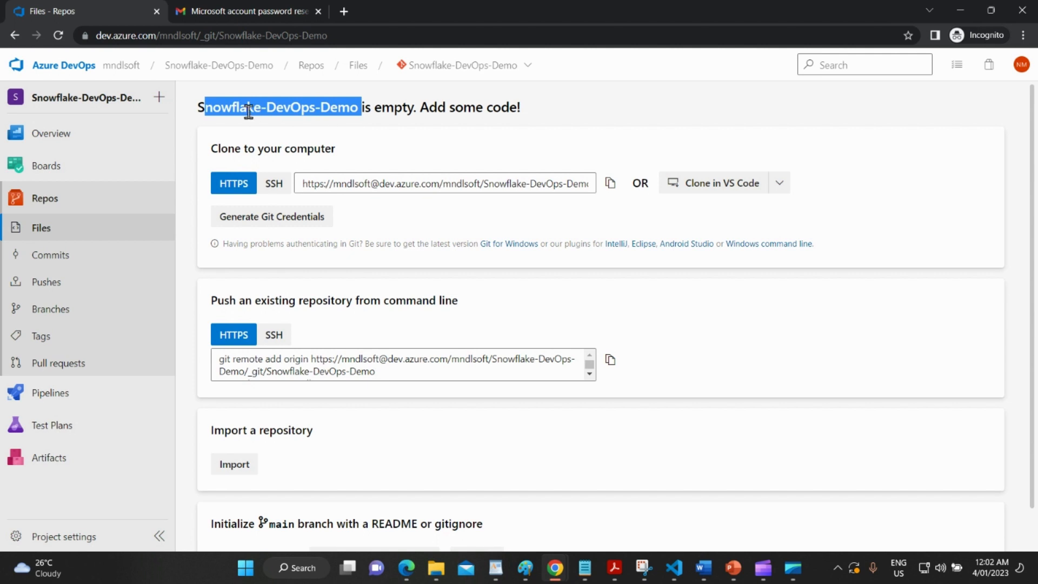
{"action": "left_click", "coordinate": [503, 181]}
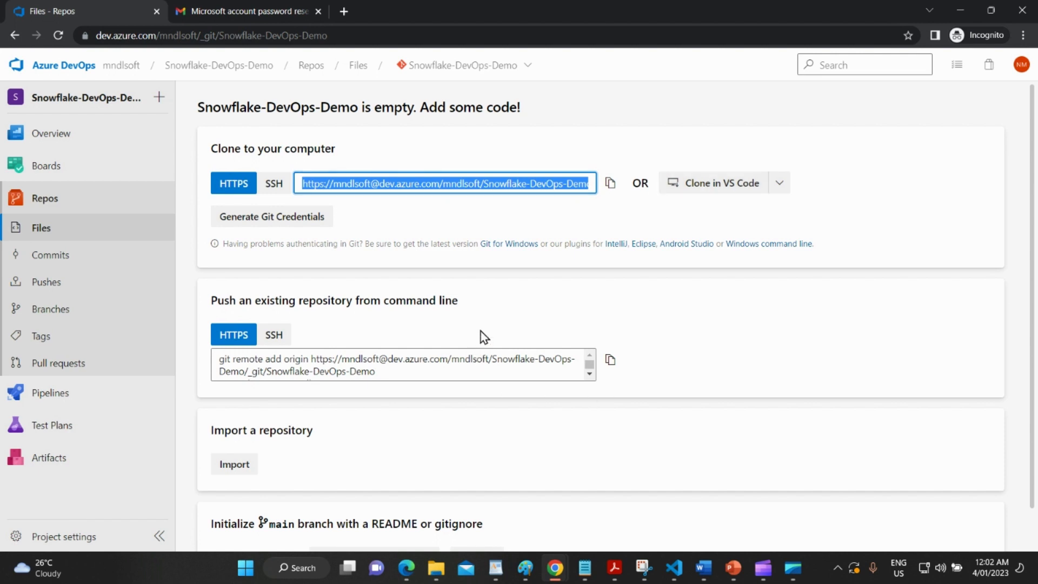
{"action": "scroll", "coordinate": [566, 283], "scroll_direction": "down", "scroll_amount": 1}
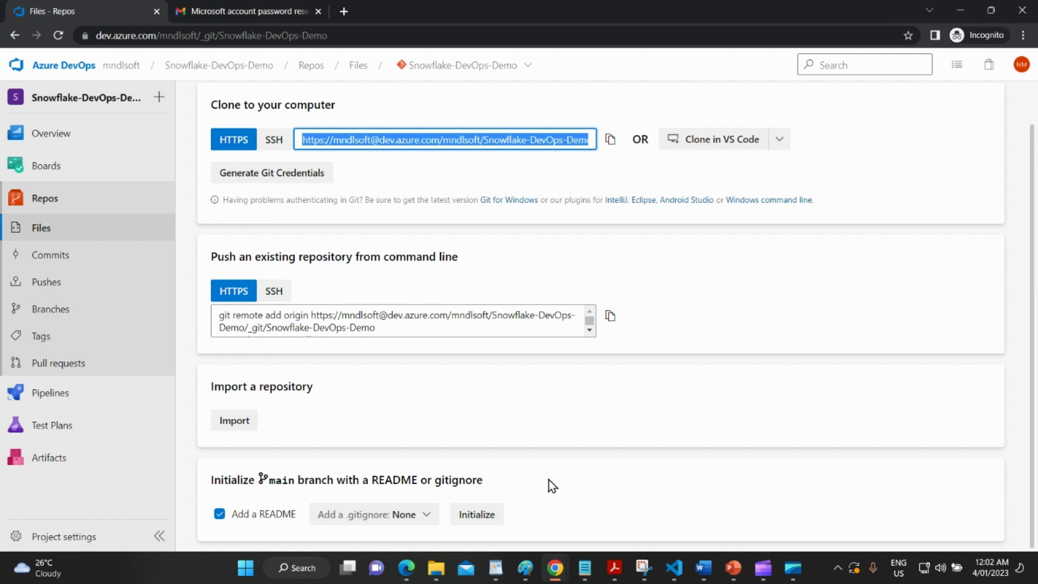
{"action": "left_click", "coordinate": [469, 519]}
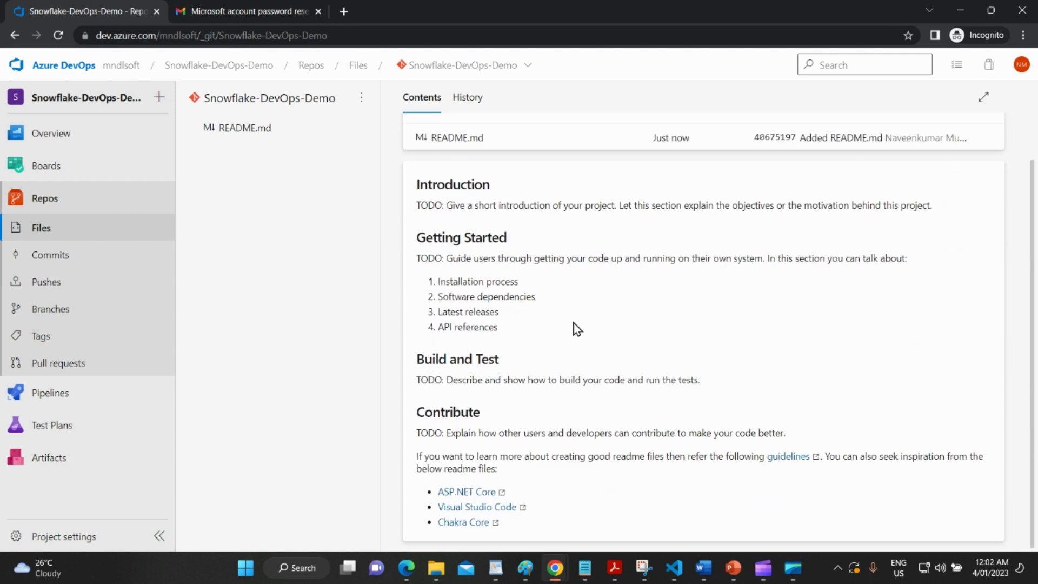
{"action": "scroll", "coordinate": [939, 132], "scroll_direction": "up", "scroll_amount": 2}
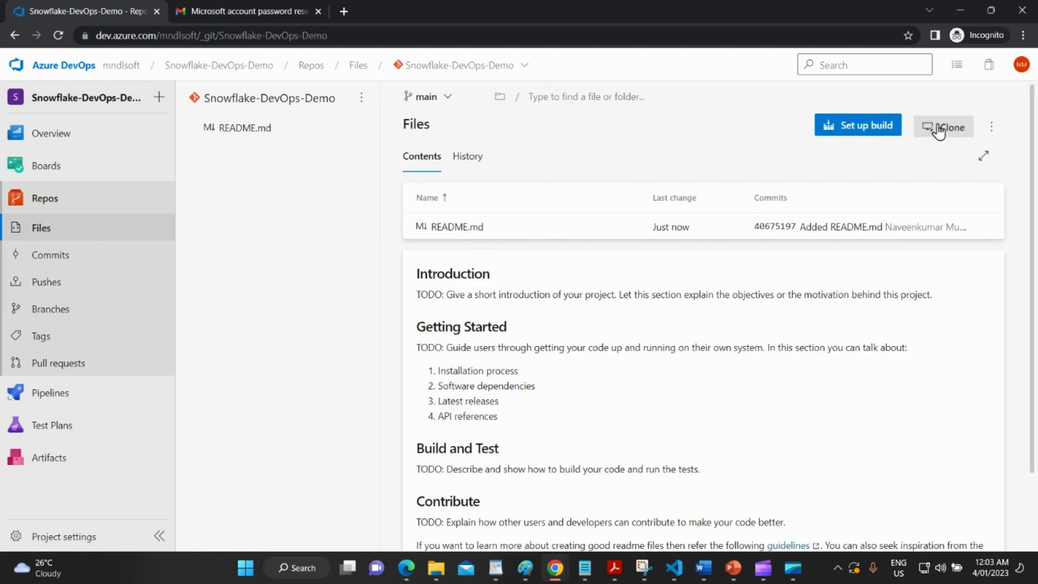
Create a Starter pipeline and overwrite its YAML with the schemachange pipeline copied from Notepad.
{"action": "left_click", "coordinate": [873, 132]}
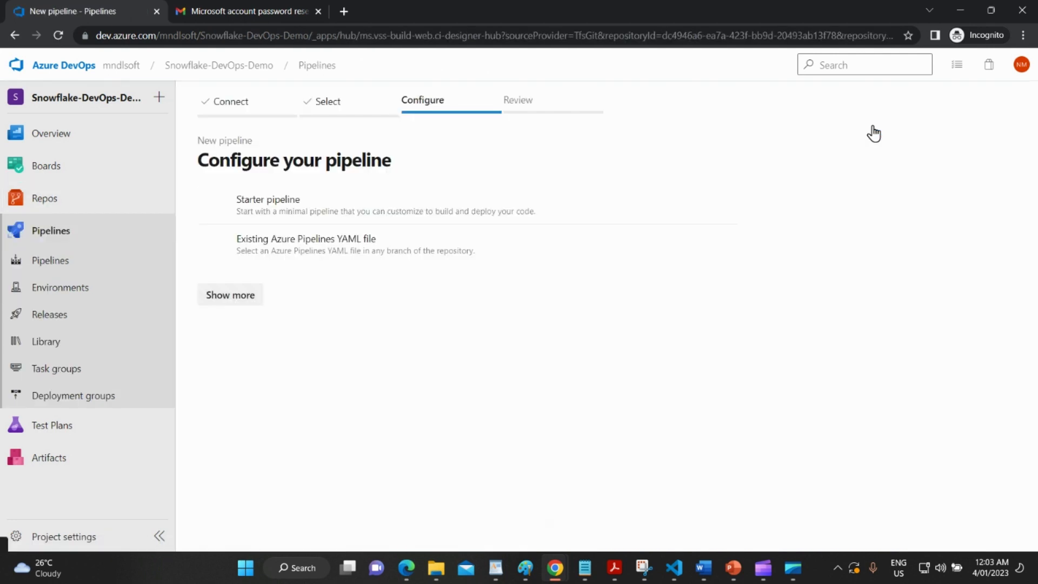
{"action": "left_click", "coordinate": [281, 219]}
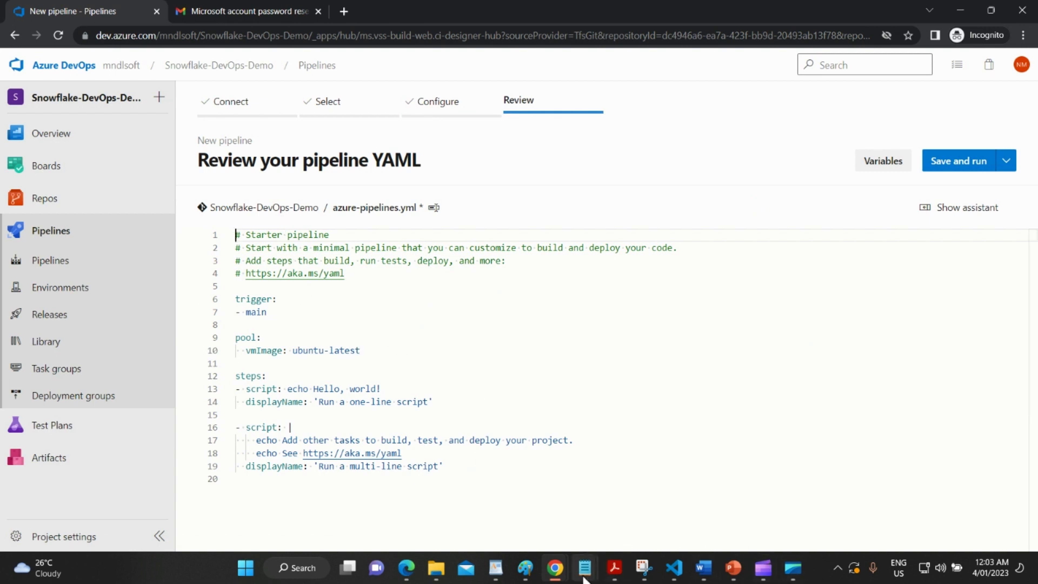
{"action": "mouse_move", "coordinate": [584, 579]}
{"action": "left_click", "coordinate": [649, 510]}
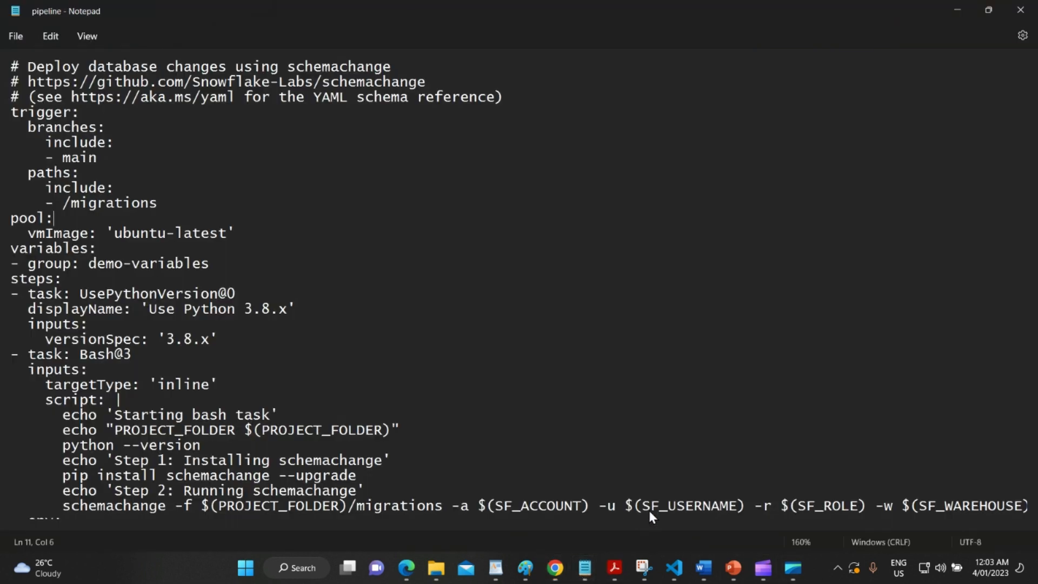
{"action": "key", "text": "ctrl+a"}
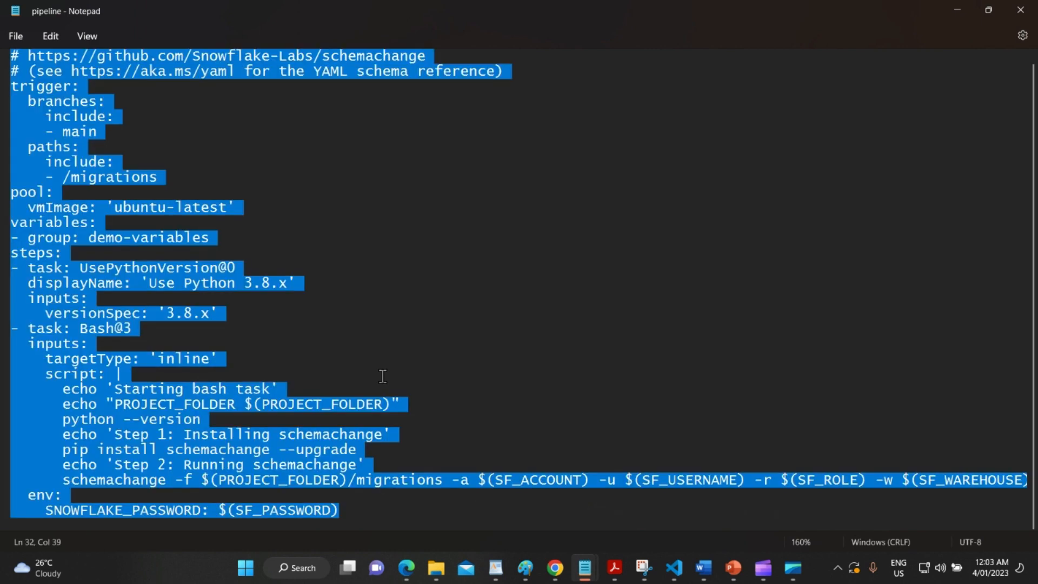
{"action": "key", "text": "alt+Tab"}
{"action": "left_click", "coordinate": [433, 335]}
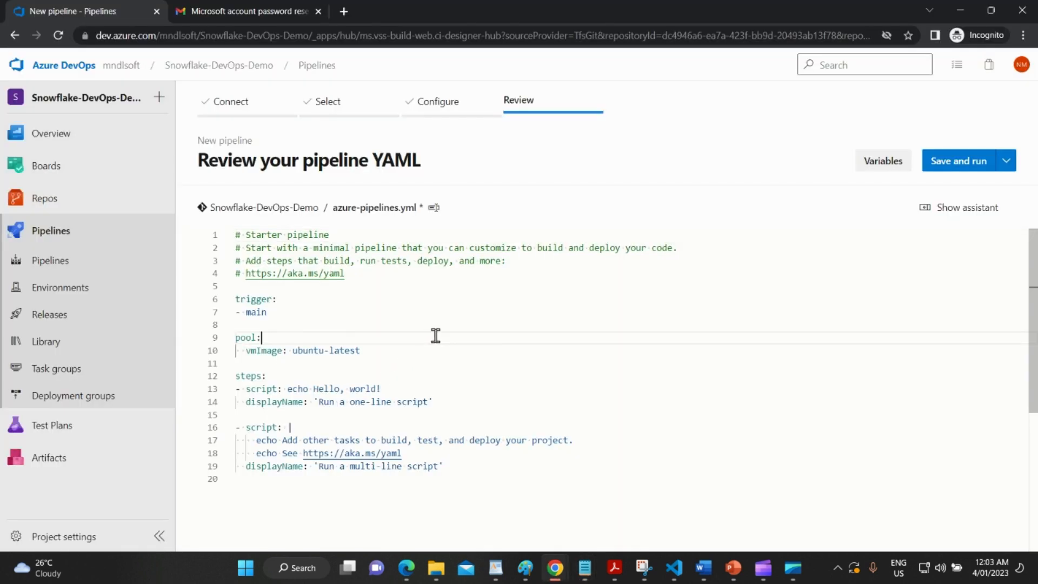
{"action": "key", "text": "ctrl+a"}
{"action": "key", "text": "ctrl+v"}
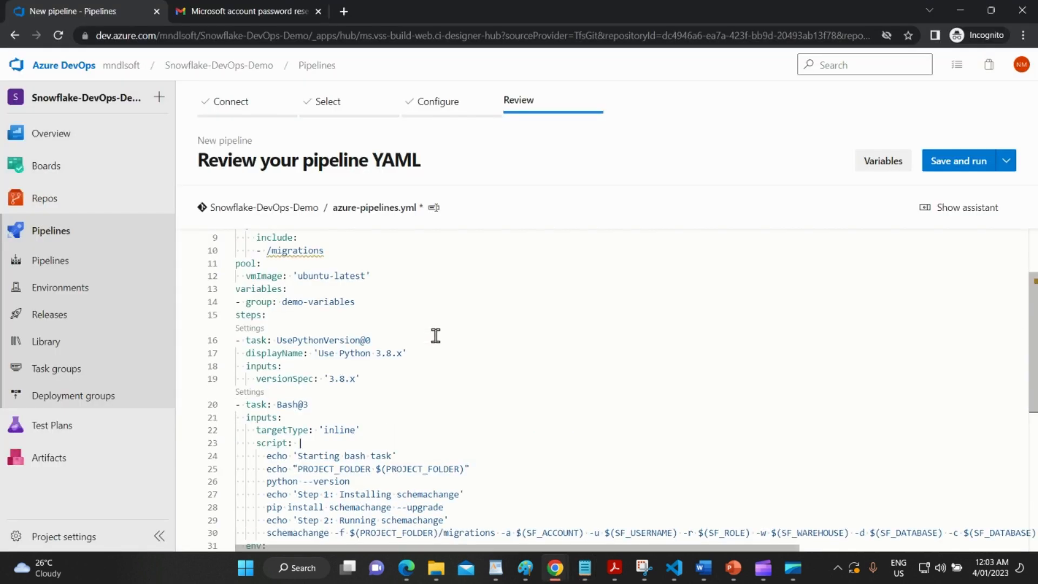
{"action": "scroll", "coordinate": [435, 336], "scroll_direction": "up", "scroll_amount": 3}
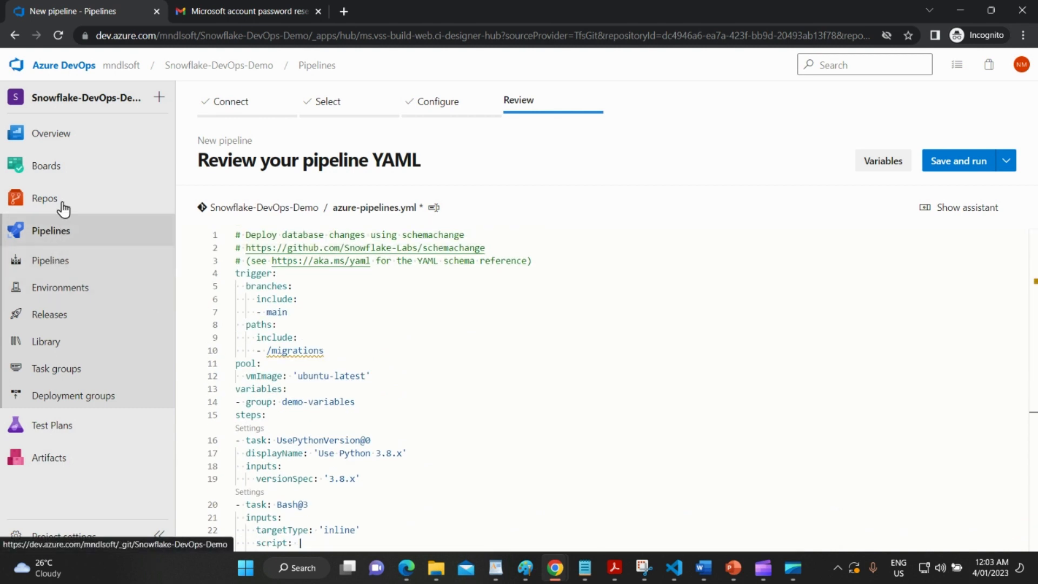
{"action": "left_click", "coordinate": [286, 316]}
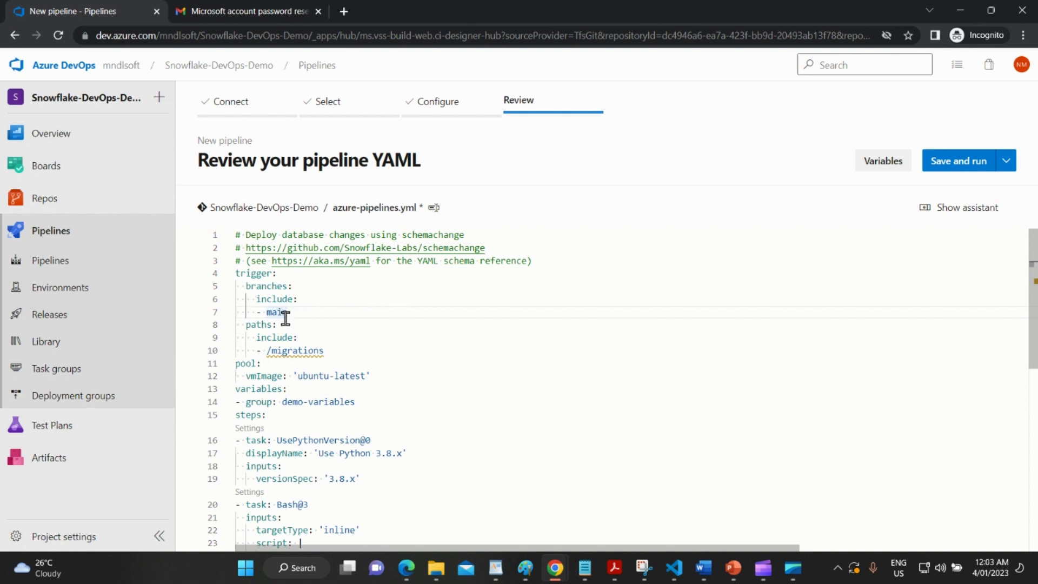
{"action": "double_click", "coordinate": [270, 290]}
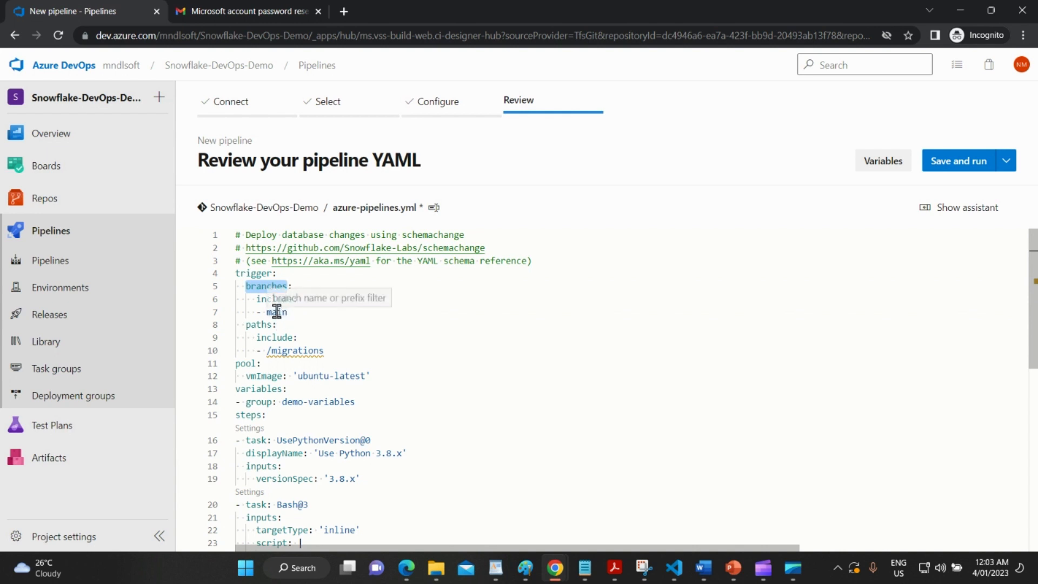
{"action": "double_click", "coordinate": [276, 311]}
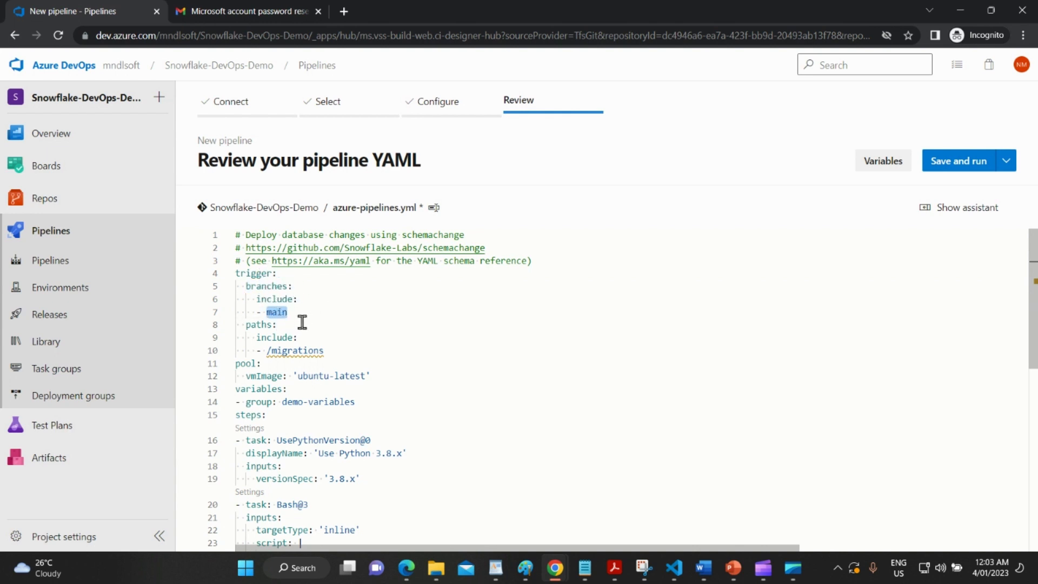
{"action": "left_click", "coordinate": [319, 308]}
{"action": "left_click_drag", "start_coordinate": [333, 349], "coordinate": [268, 351]}
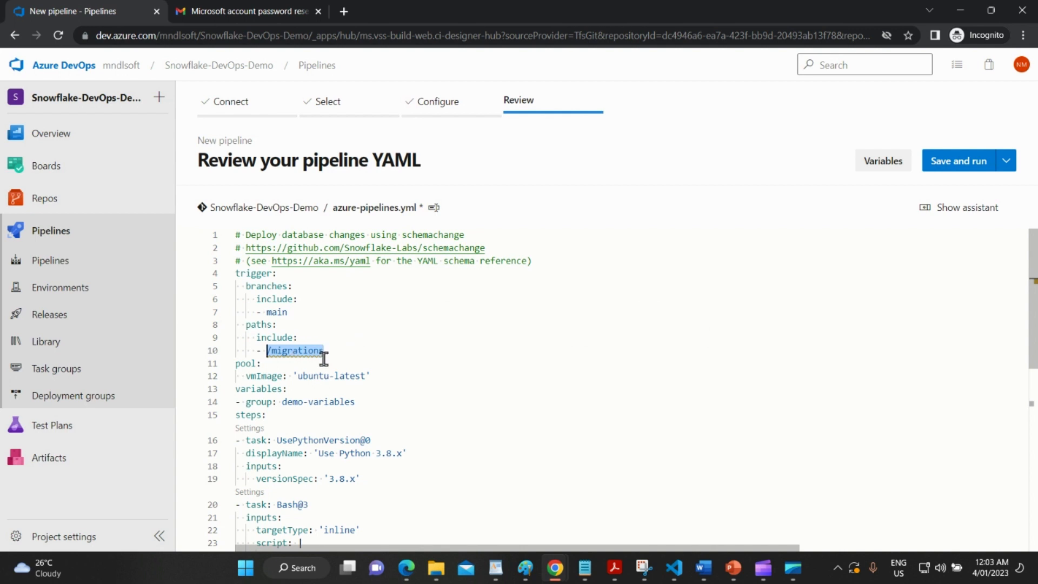
{"action": "left_click_drag", "start_coordinate": [342, 351], "coordinate": [215, 284]}
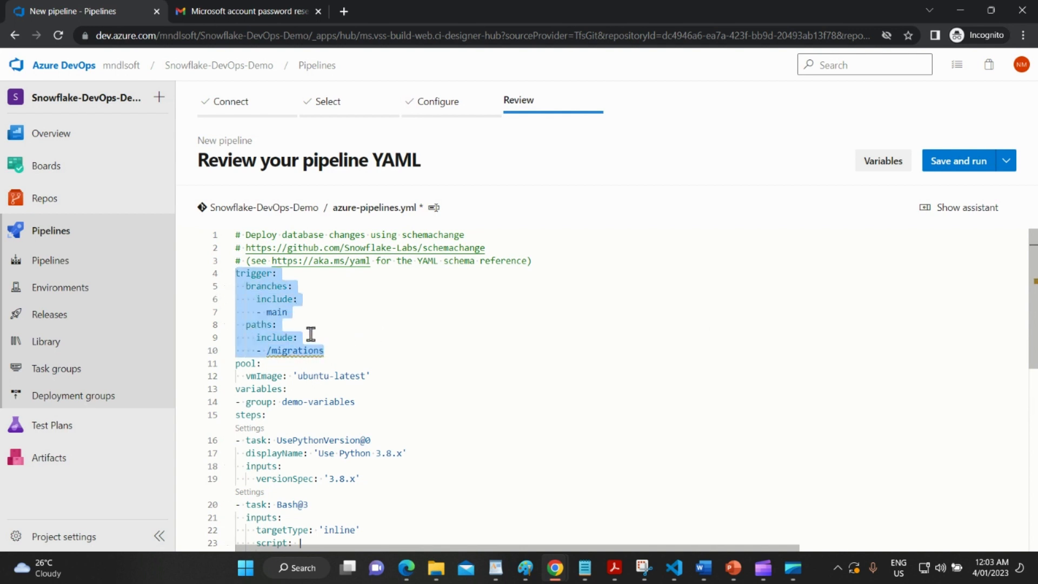
{"action": "scroll", "coordinate": [396, 322], "scroll_direction": "down", "scroll_amount": 1}
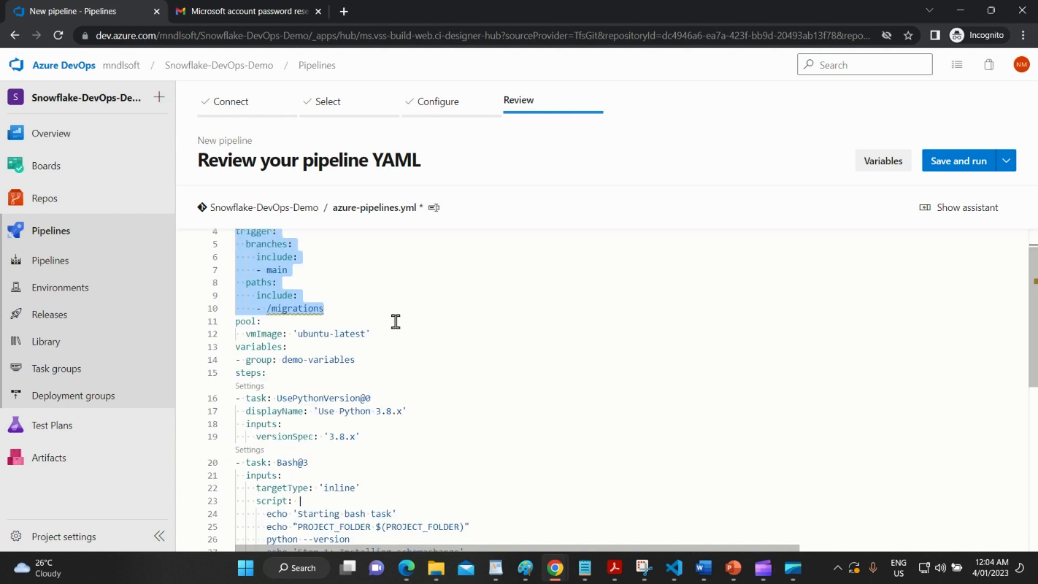
{"action": "scroll", "coordinate": [396, 321], "scroll_direction": "down", "scroll_amount": 1}
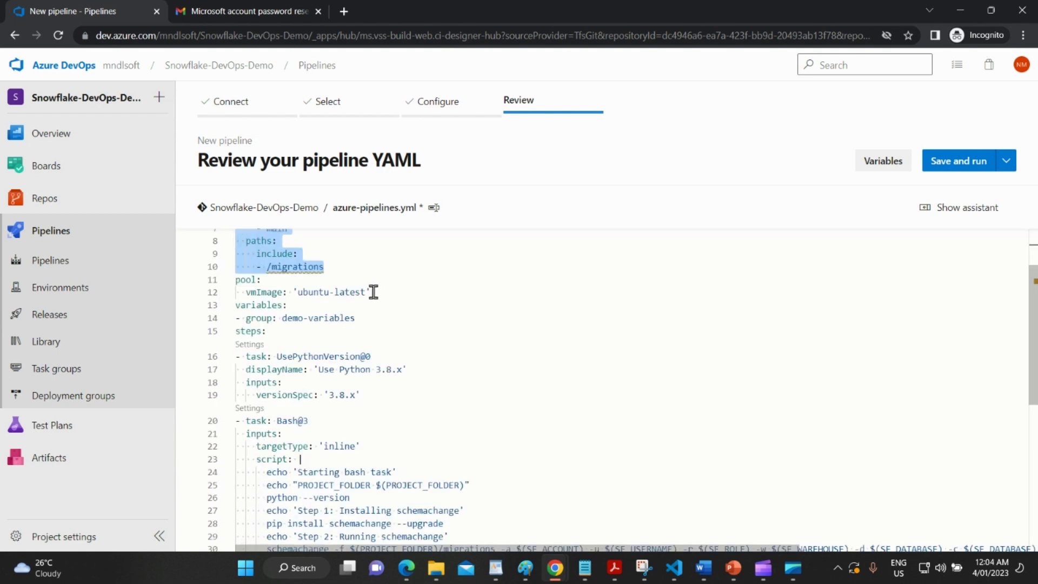
{"action": "left_click_drag", "start_coordinate": [373, 292], "coordinate": [232, 287]}
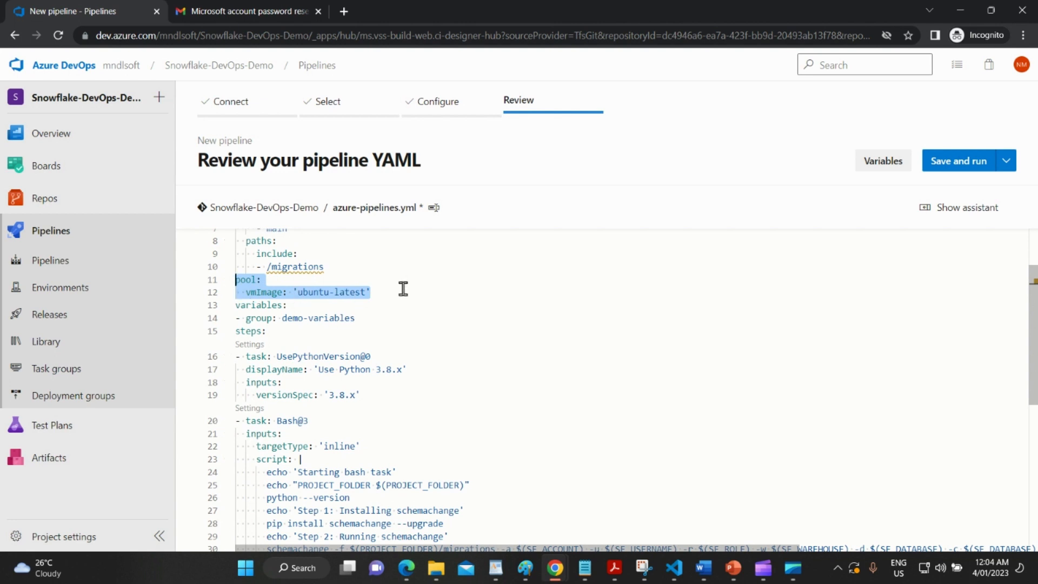
{"action": "scroll", "coordinate": [406, 309], "scroll_direction": "down", "scroll_amount": 1}
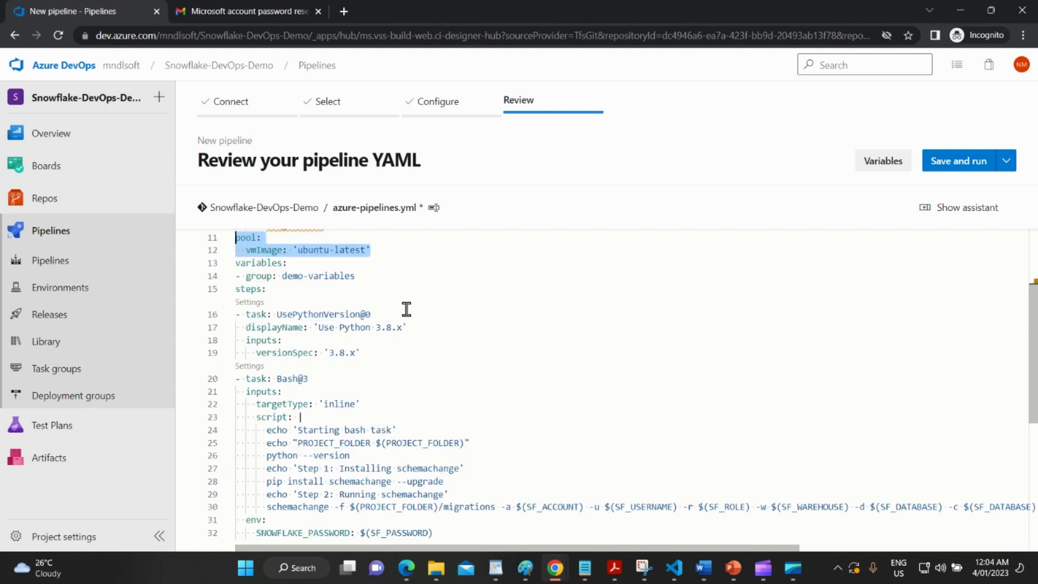
{"action": "left_click", "coordinate": [262, 263]}
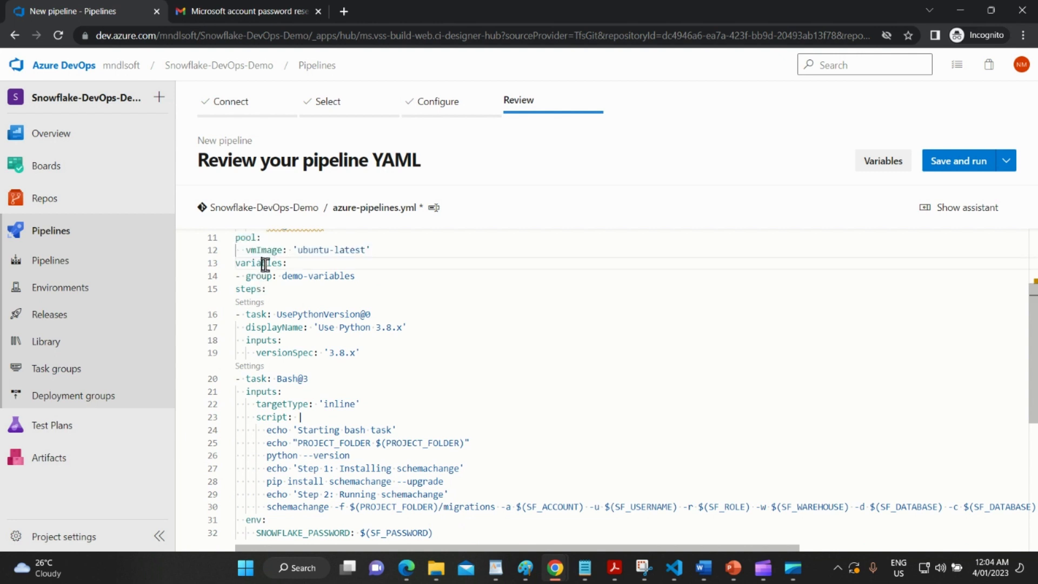
{"action": "left_click_drag", "start_coordinate": [367, 277], "coordinate": [282, 277]}
{"action": "key", "text": "ctrl+c"}
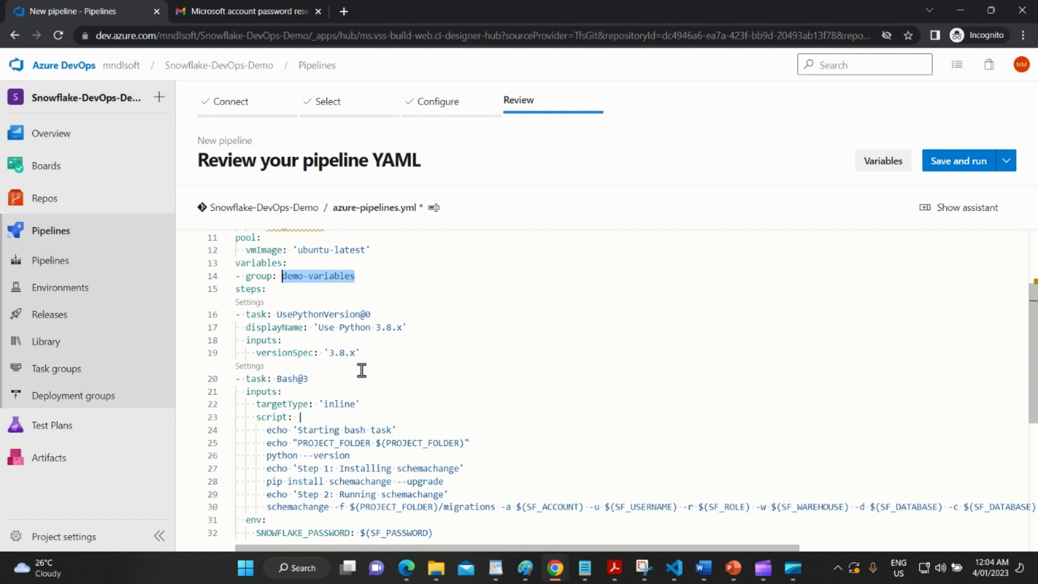
{"action": "left_click_drag", "start_coordinate": [407, 327], "coordinate": [372, 327]}
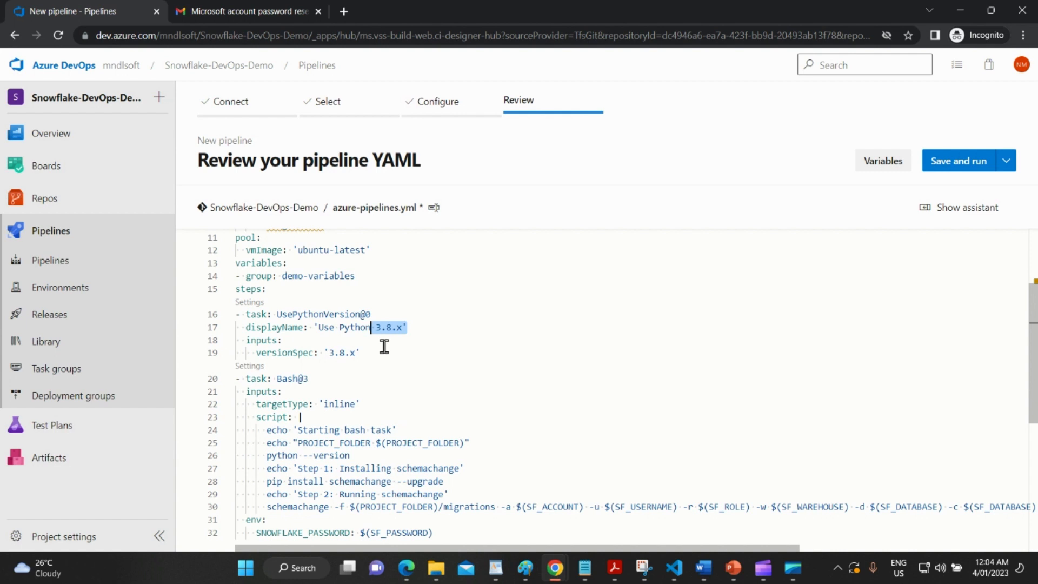
{"action": "left_click_drag", "start_coordinate": [390, 346], "coordinate": [226, 316]}
{"action": "scroll", "coordinate": [401, 360], "scroll_direction": "down", "scroll_amount": 3}
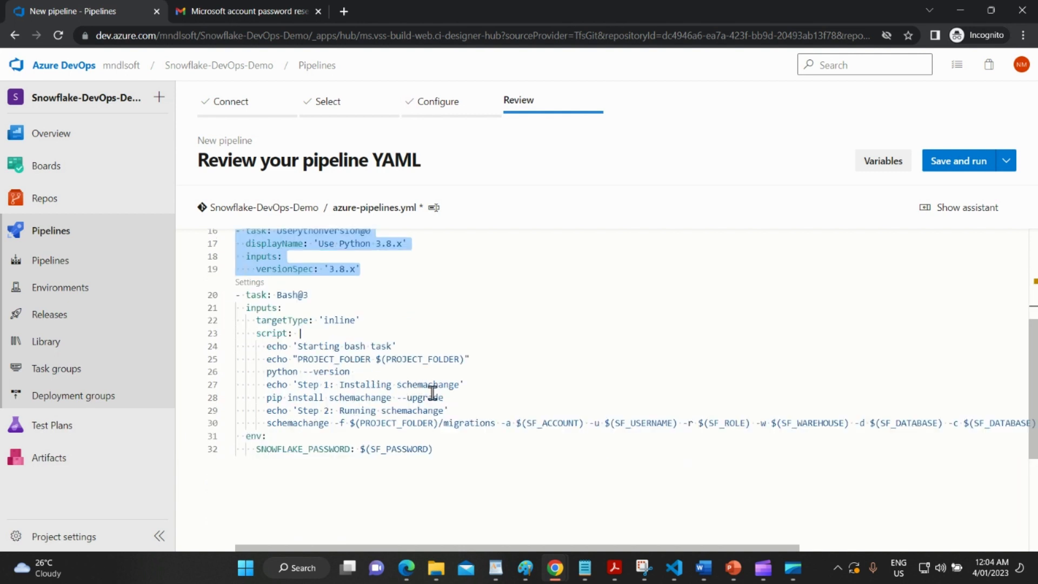
{"action": "left_click_drag", "start_coordinate": [462, 400], "coordinate": [282, 372]}
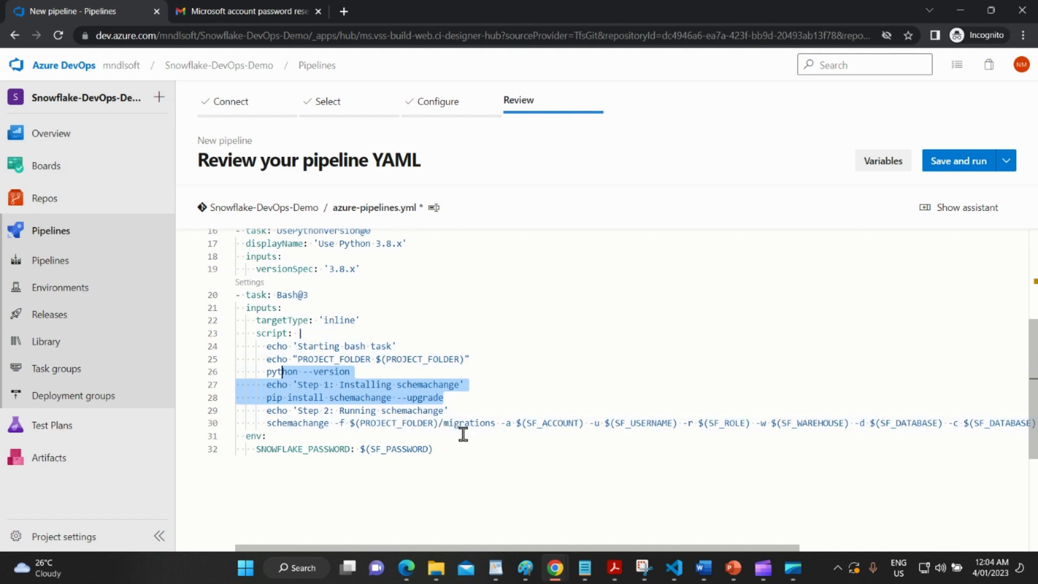
{"action": "left_click_drag", "start_coordinate": [595, 547], "coordinate": [719, 548]}
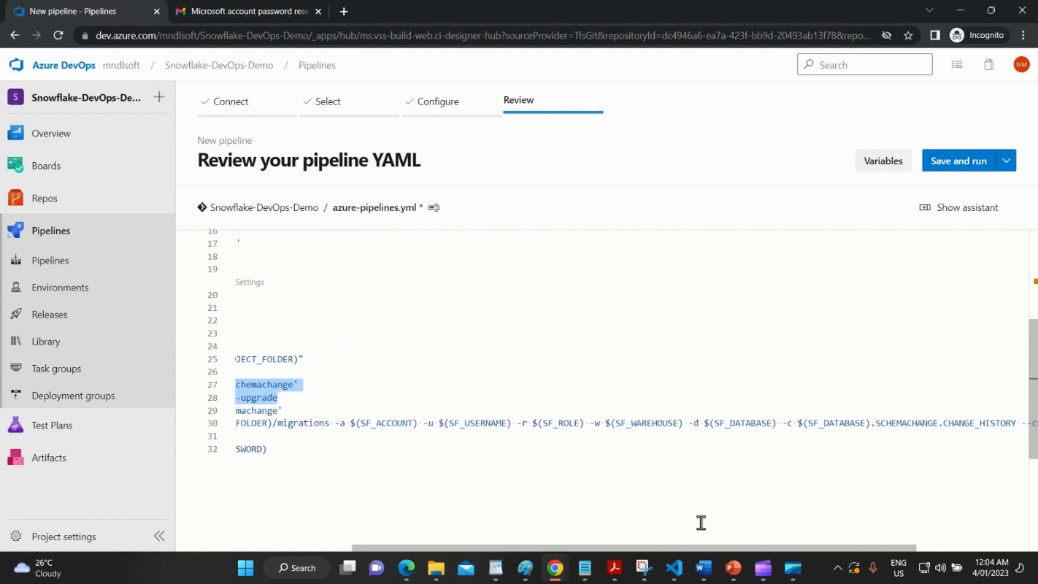
{"action": "double_click", "coordinate": [761, 424]}
{"action": "left_click_drag", "start_coordinate": [797, 547], "coordinate": [598, 547]}
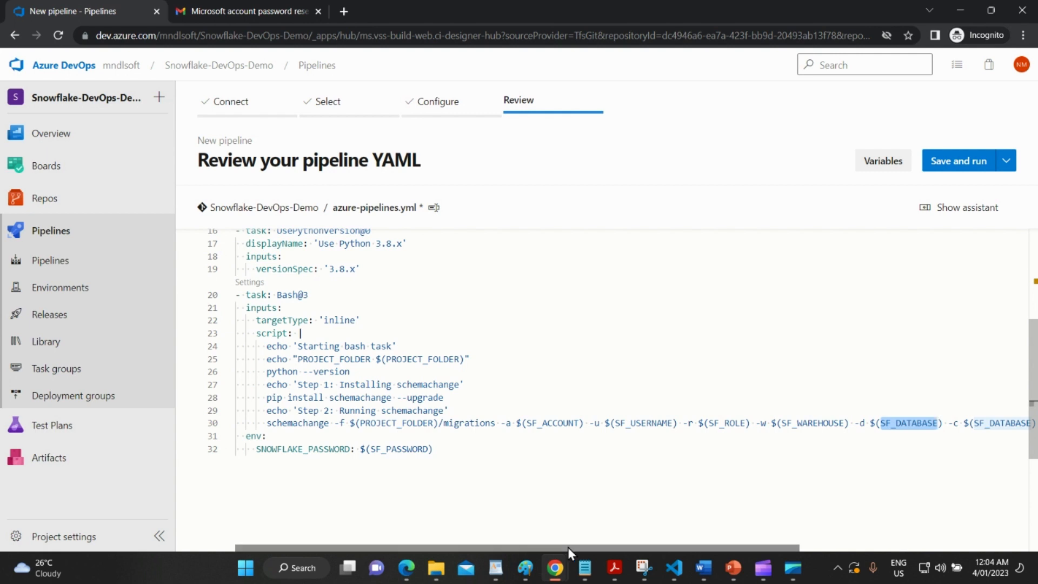
{"action": "double_click", "coordinate": [398, 449]}
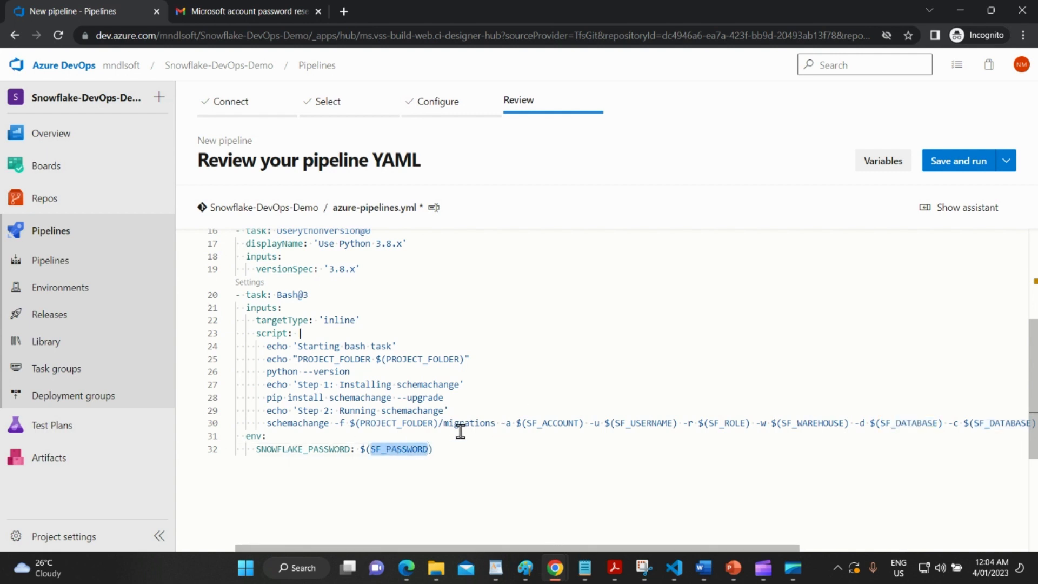
{"action": "scroll", "coordinate": [461, 431], "scroll_direction": "up", "scroll_amount": 5}
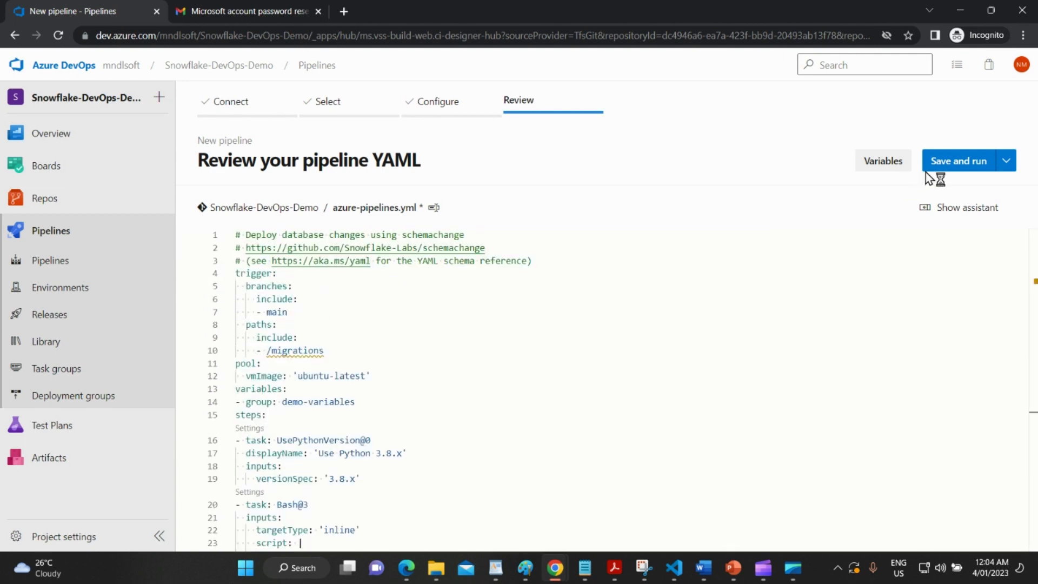
Begin a pipeline variable named demo-variables, then cancel it and close the Variables panel.
{"action": "left_click", "coordinate": [880, 168]}
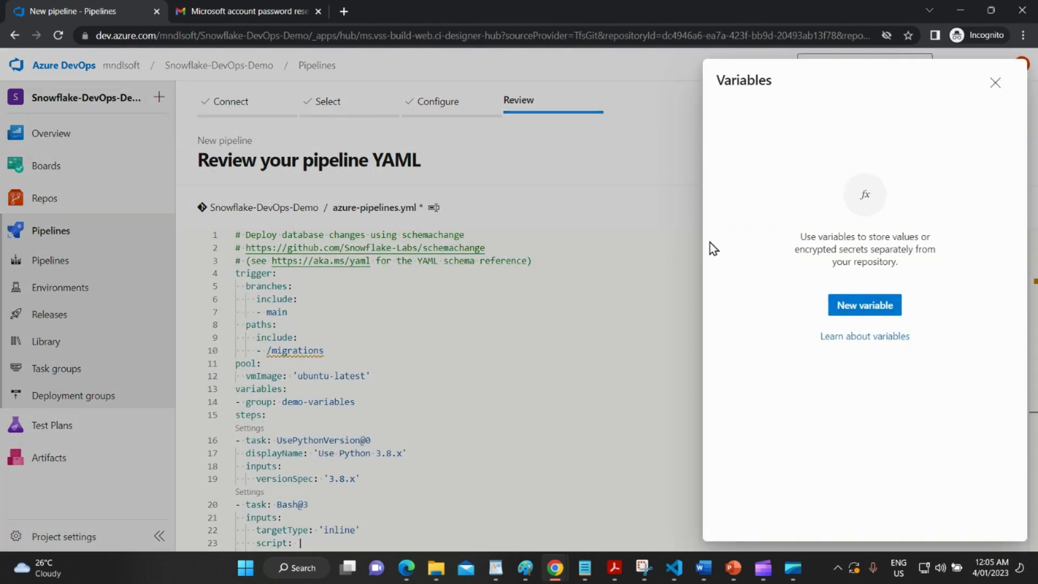
{"action": "left_click", "coordinate": [876, 308]}
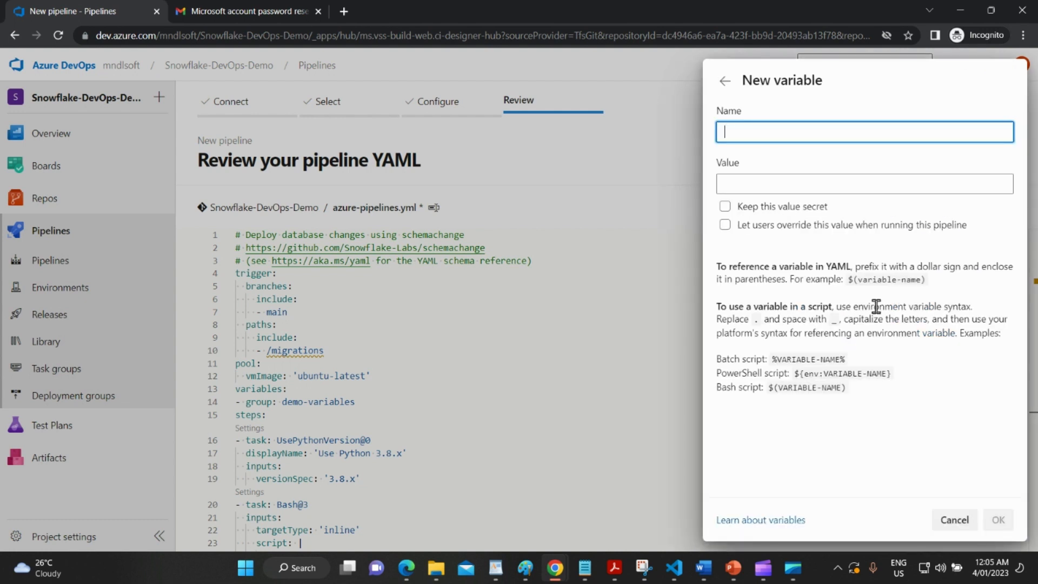
{"action": "type", "text": "demo-variables"}
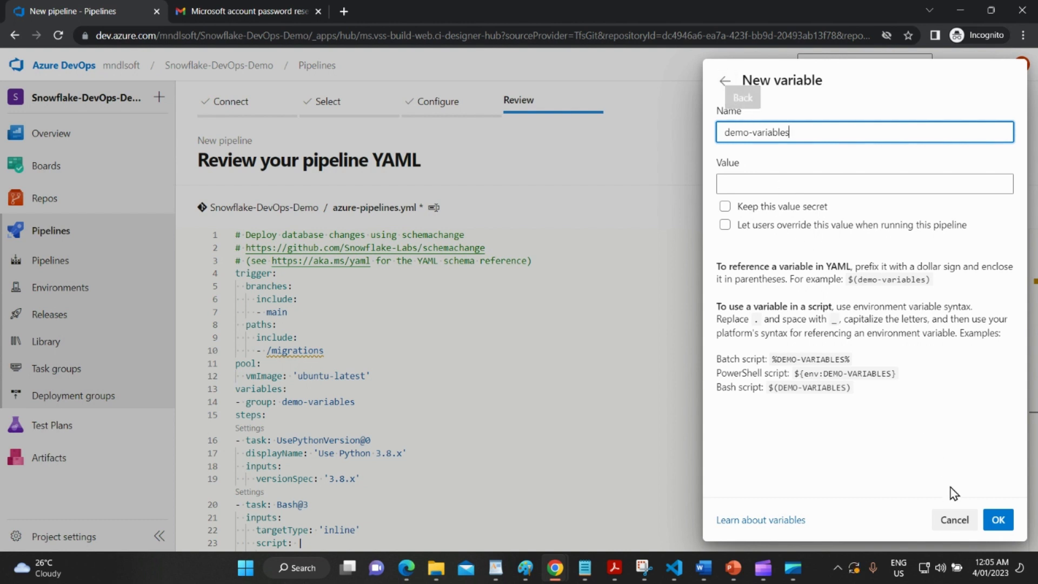
{"action": "left_click", "coordinate": [956, 521]}
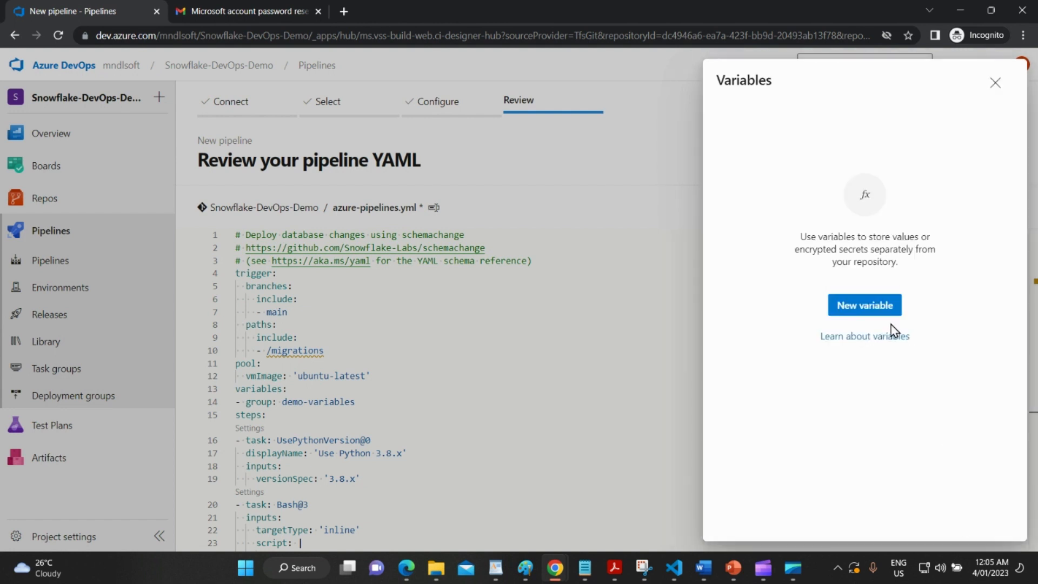
{"action": "left_click", "coordinate": [995, 83]}
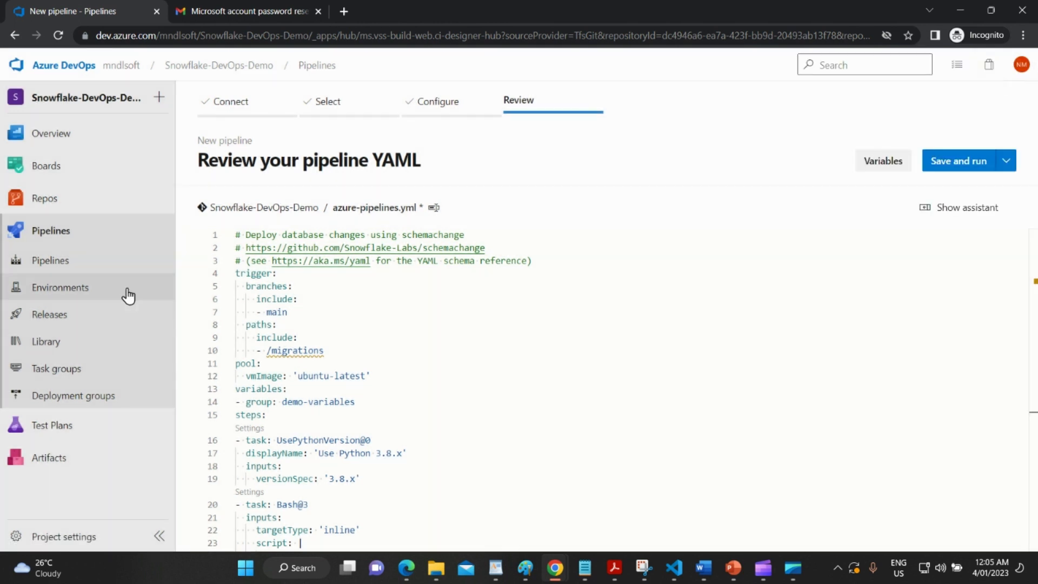
In Library, create variable group demo-variables with description demo-variables and one blank row, then show Notepad.
{"action": "left_click", "coordinate": [72, 346]}
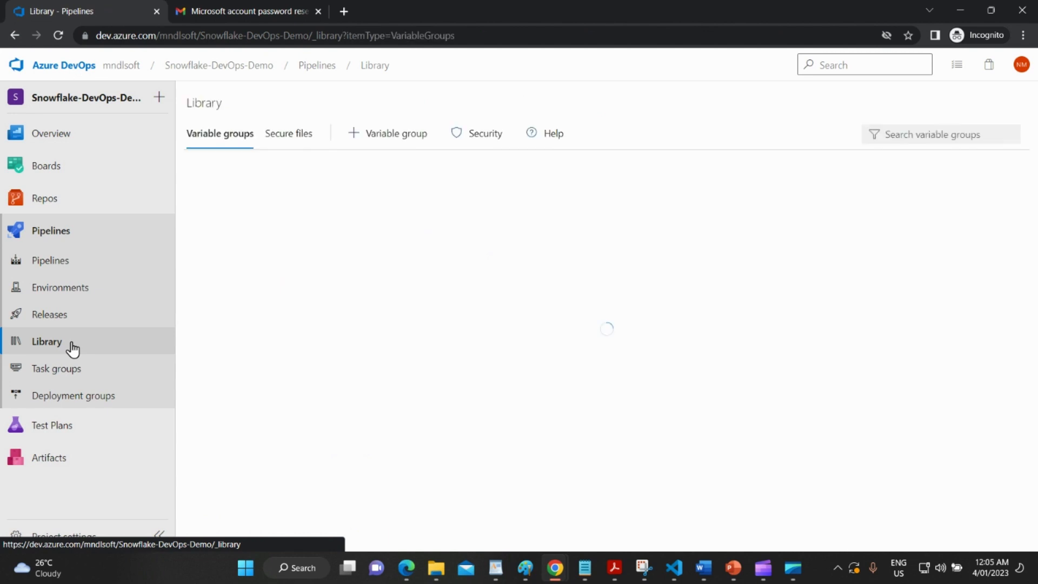
{"action": "left_click", "coordinate": [627, 346]}
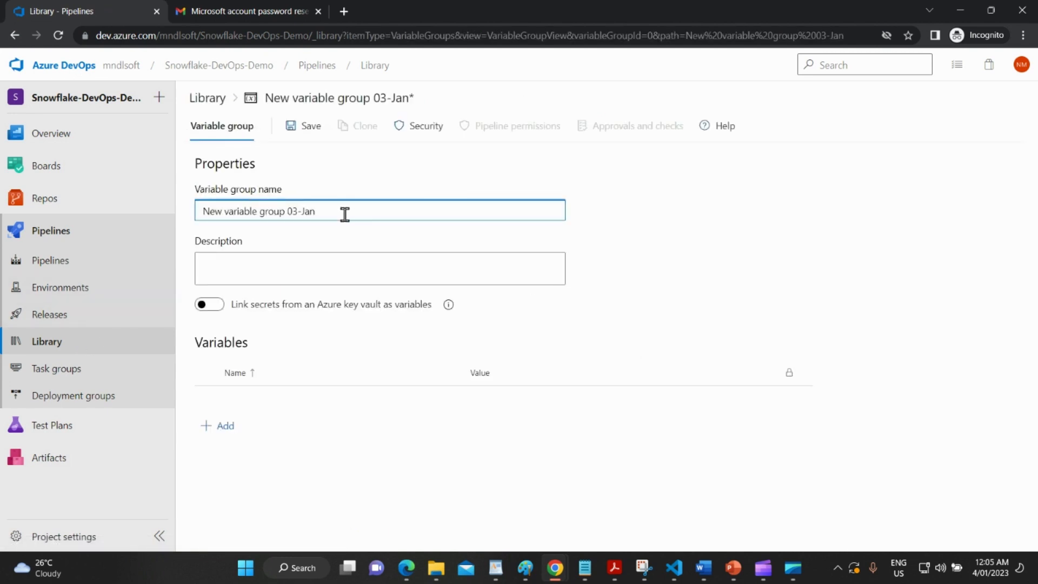
{"action": "mouse_move", "coordinate": [72, 212]}
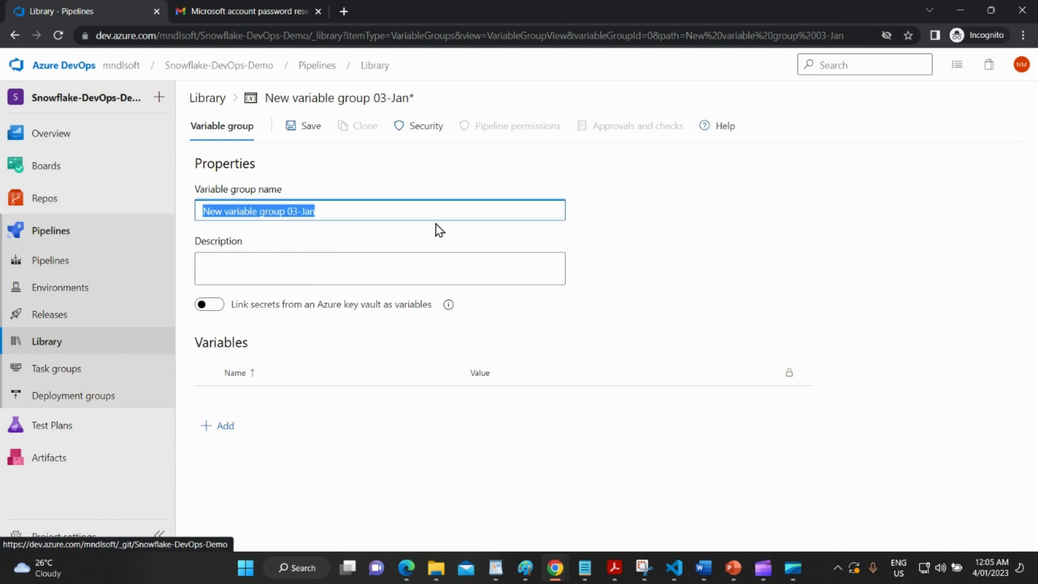
{"action": "left_click", "coordinate": [356, 212]}
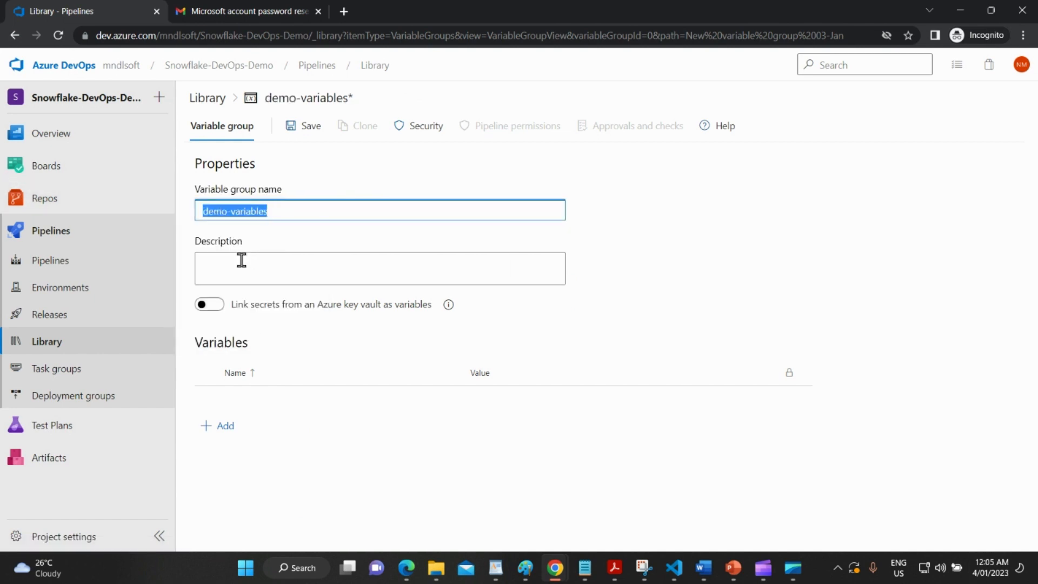
{"action": "left_click", "coordinate": [234, 268]}
{"action": "key", "text": "ctrl+v"}
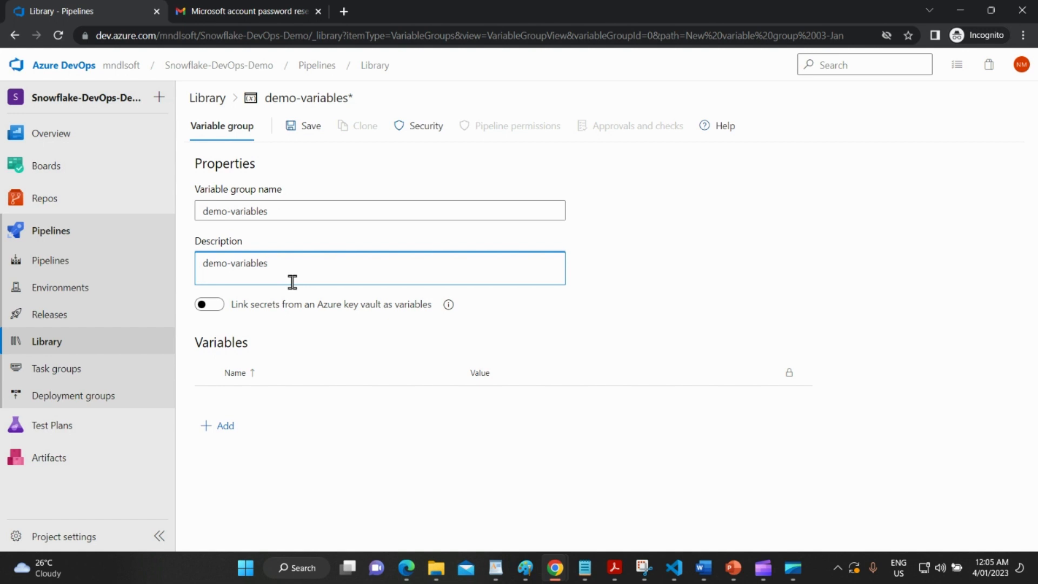
{"action": "left_click", "coordinate": [220, 426]}
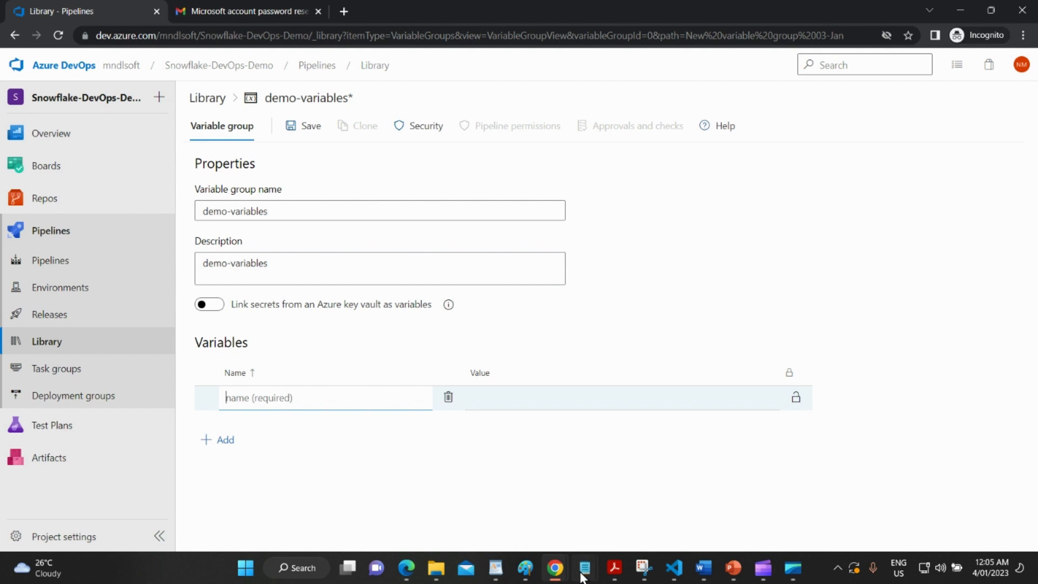
{"action": "mouse_move", "coordinate": [585, 568]}
{"action": "left_click", "coordinate": [637, 452]}
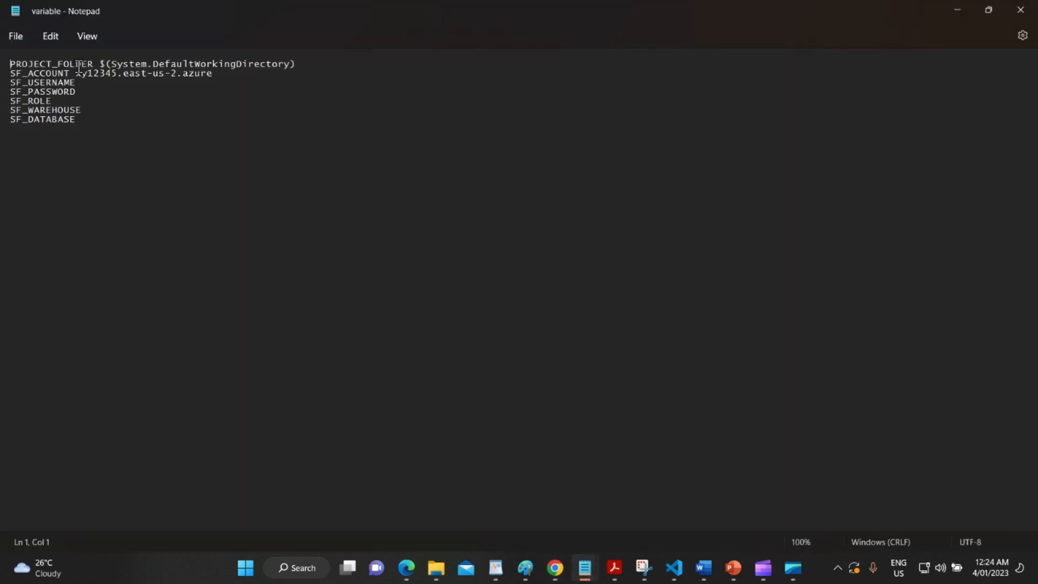
Add PROJECT_FOLDER with value $(System.DefaultWorkingDirectory), copied from Notepad.
{"action": "double_click", "coordinate": [79, 67]}
{"action": "left_click", "coordinate": [34, 59]}
{"action": "left_click_drag", "start_coordinate": [94, 63], "coordinate": [1, 66]}
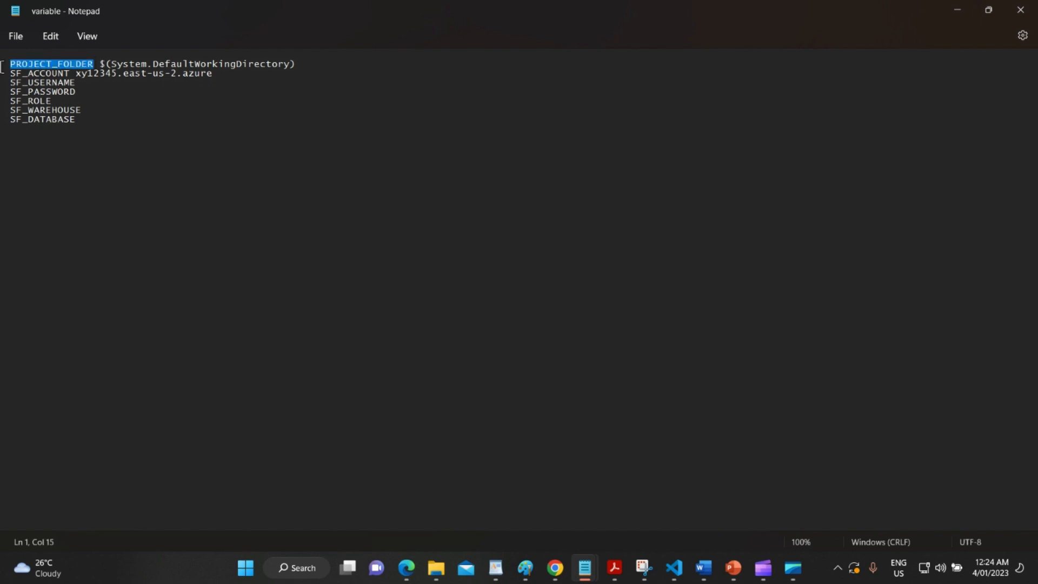
{"action": "key", "text": "alt+Tab"}
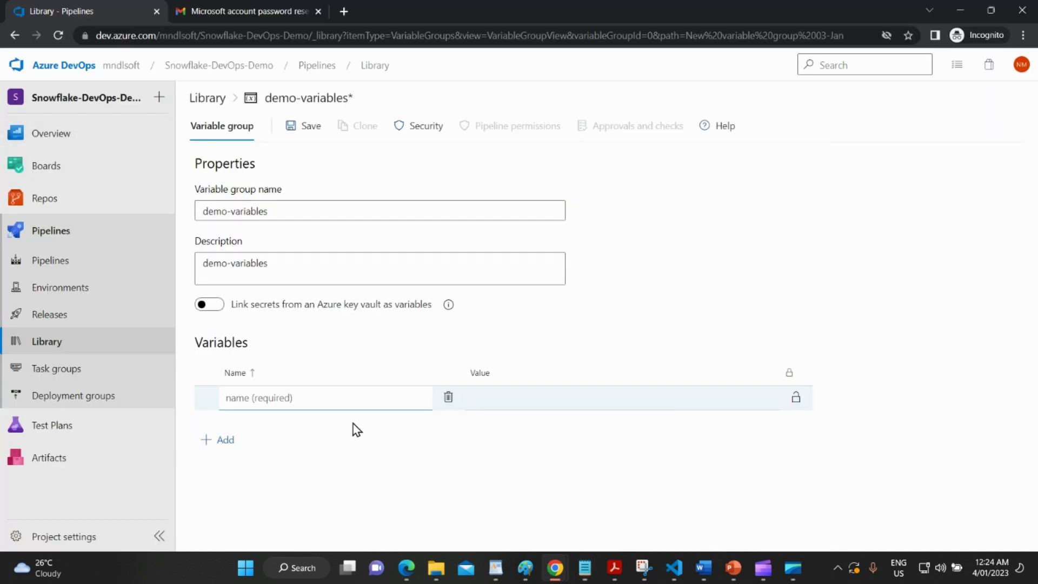
{"action": "type", "text": "PROJECT_FOLDER"}
{"action": "key", "text": "alt+Tab"}
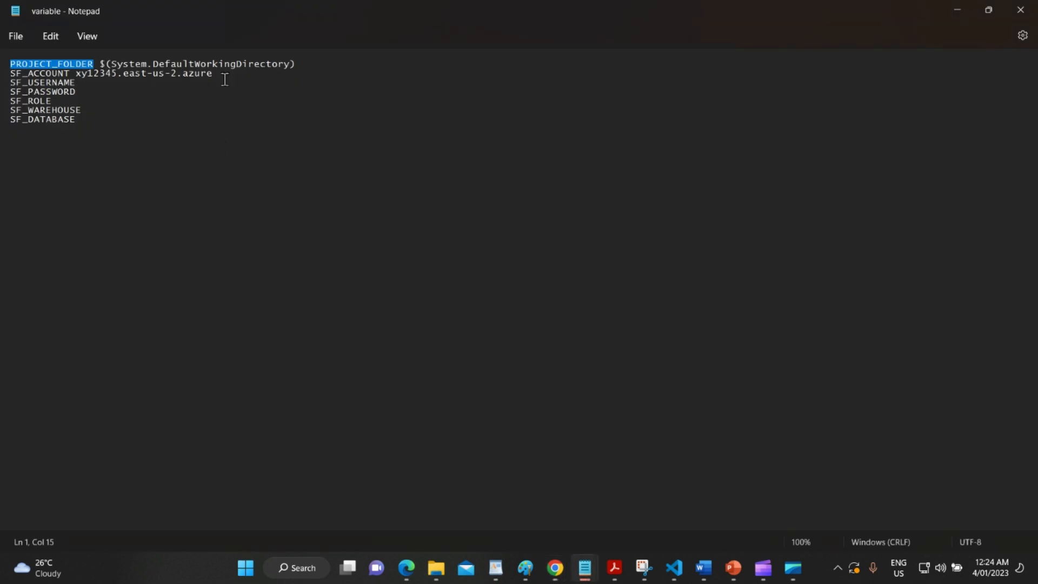
{"action": "left_click_drag", "start_coordinate": [304, 64], "coordinate": [110, 65]}
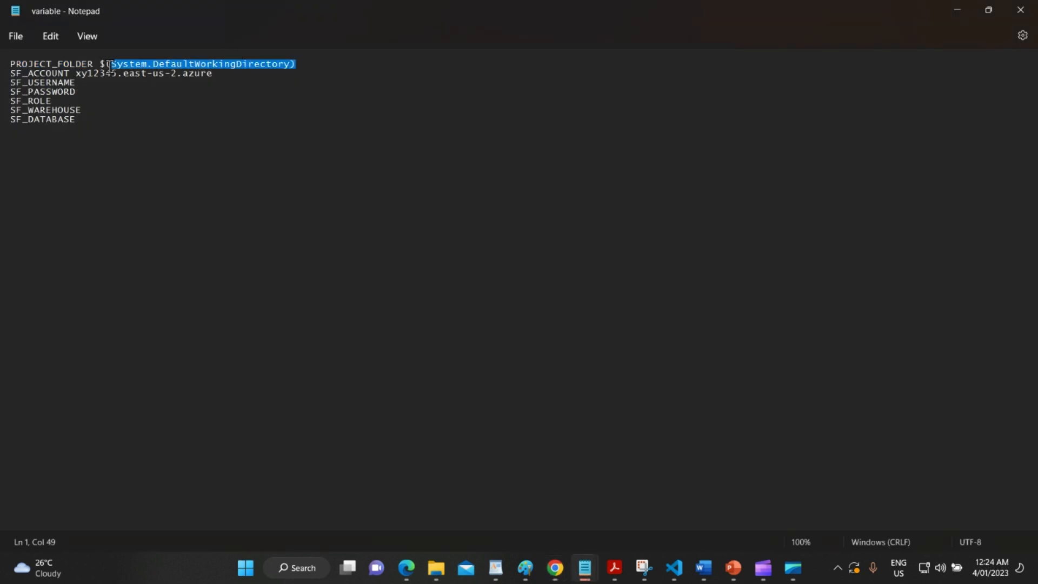
{"action": "key", "text": "alt+Tab"}
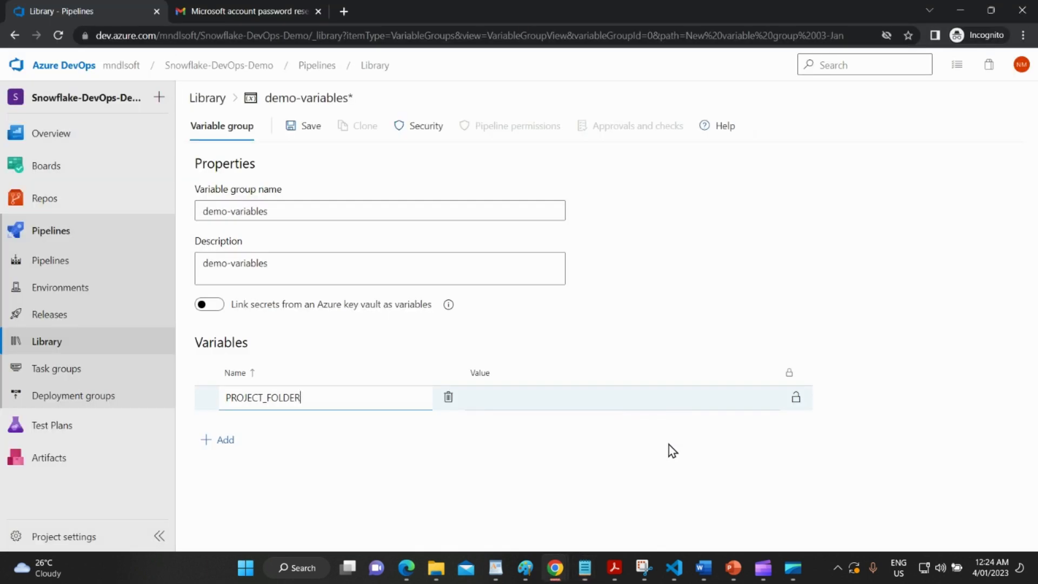
{"action": "left_click", "coordinate": [560, 398]}
{"action": "type", "text": "$(System.DefaultWorkingDirectory)"}
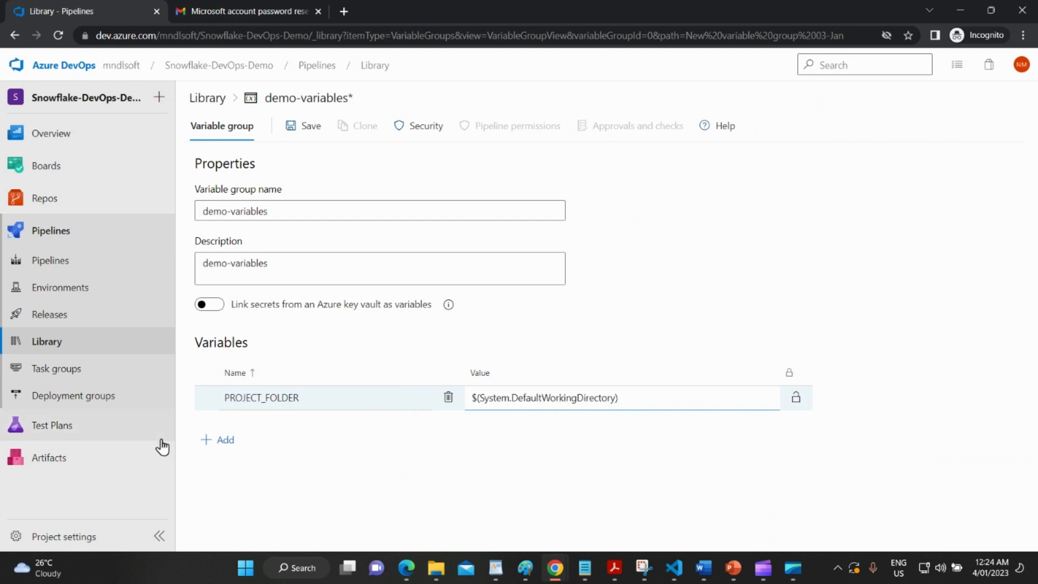
Add a second variable row and name it SF_ACCOUNT, copied from Notepad.
{"action": "left_click", "coordinate": [227, 442]}
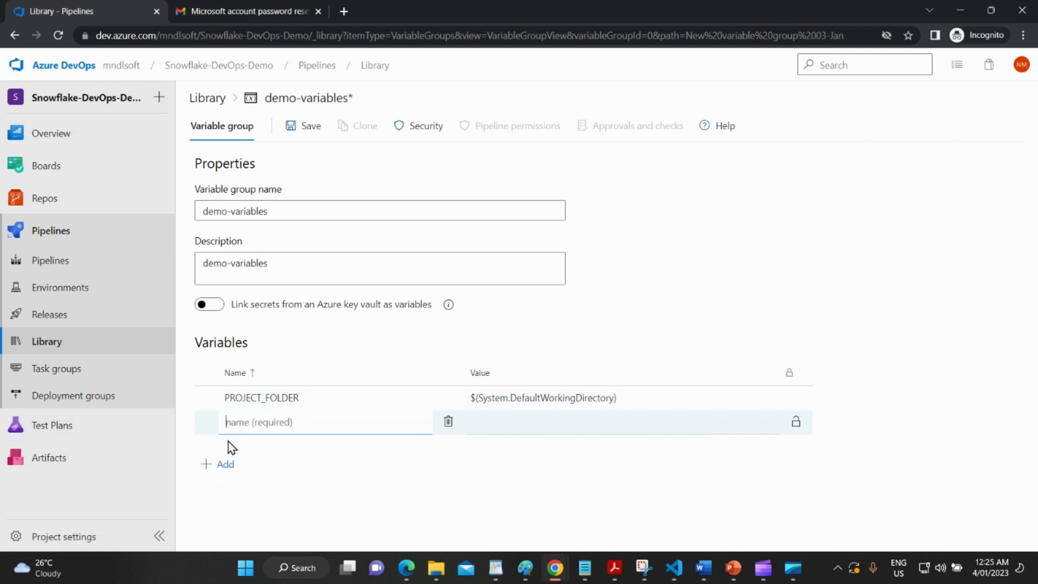
{"action": "key", "text": "alt+Tab"}
{"action": "double_click", "coordinate": [50, 74]}
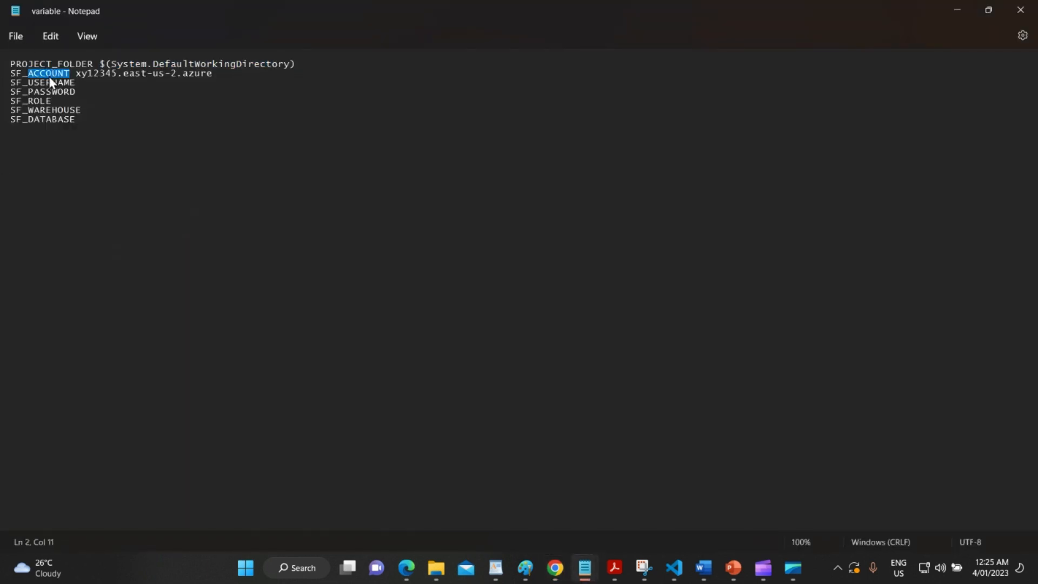
{"action": "left_click_drag", "start_coordinate": [69, 74], "coordinate": [12, 79]}
{"action": "key", "text": "ctrl+c"}
{"action": "key", "text": "alt+Tab"}
{"action": "left_click", "coordinate": [271, 430]}
{"action": "key", "text": "ctrl+v"}
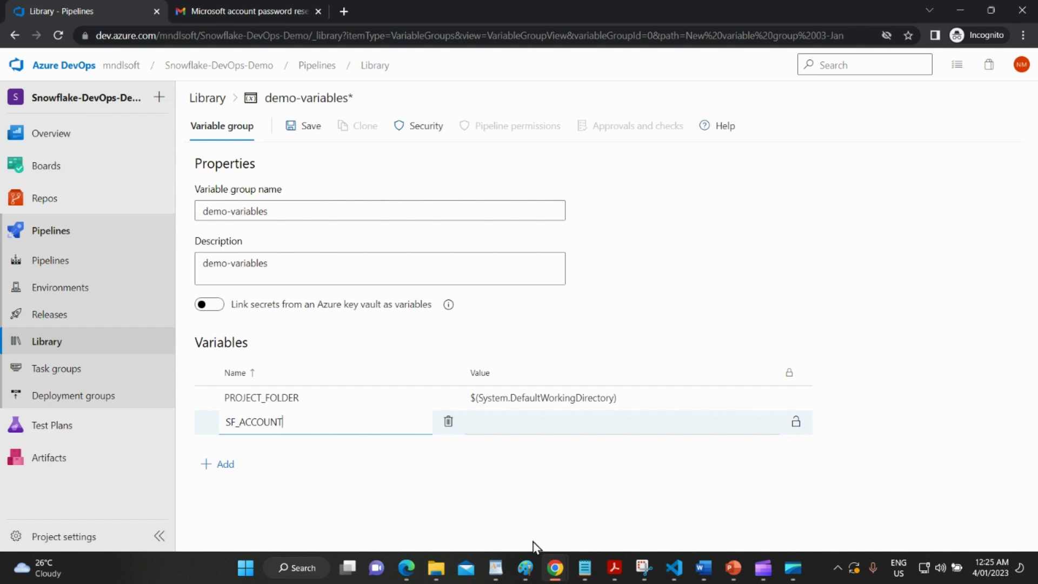
Switch over to the Snowflake Devops-Demo worksheet window.
{"action": "mouse_move", "coordinate": [793, 575]}
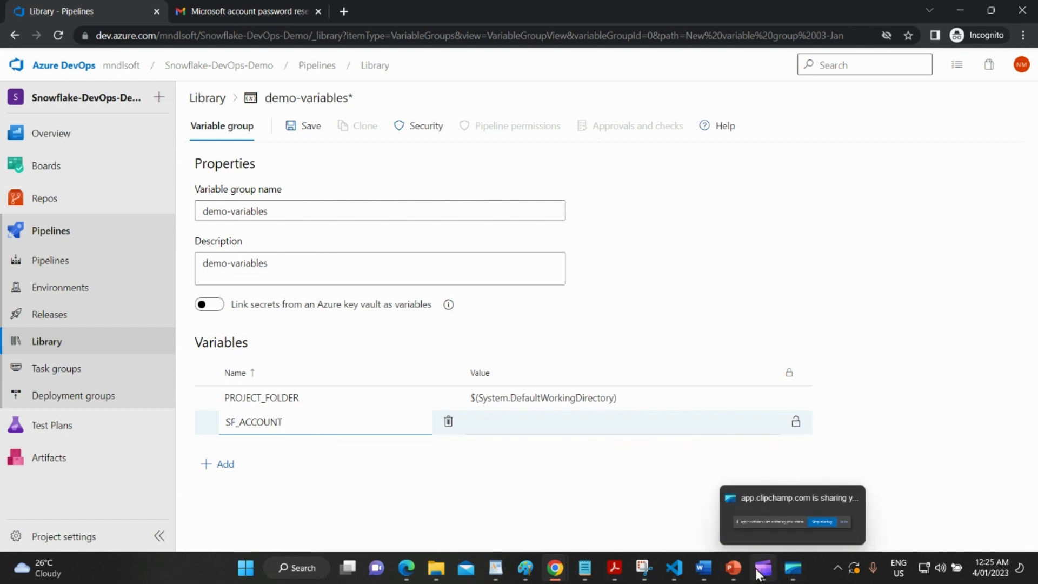
{"action": "mouse_move", "coordinate": [685, 568]}
{"action": "mouse_move", "coordinate": [557, 567]}
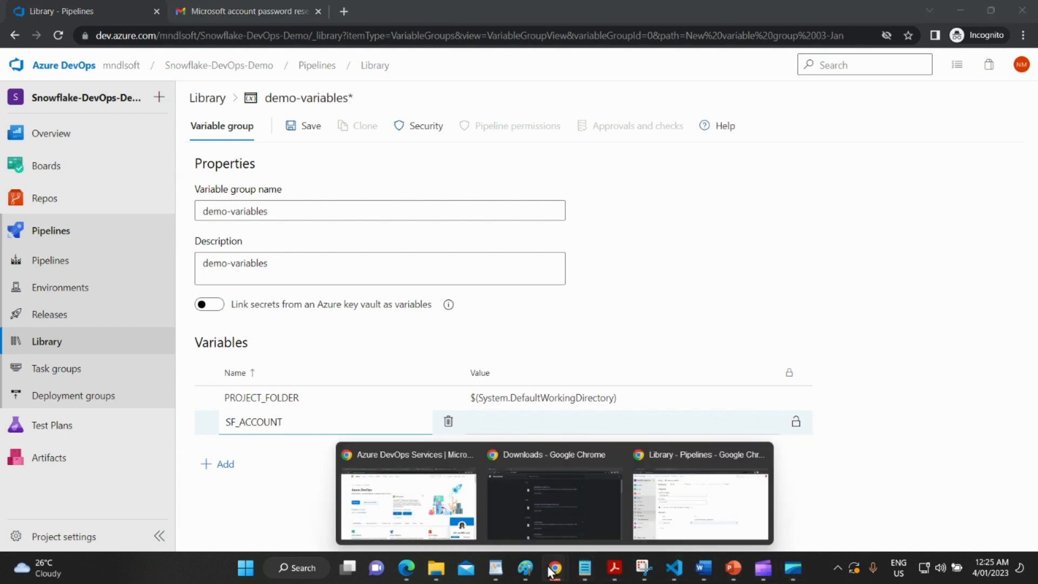
{"action": "left_click", "coordinate": [687, 529]}
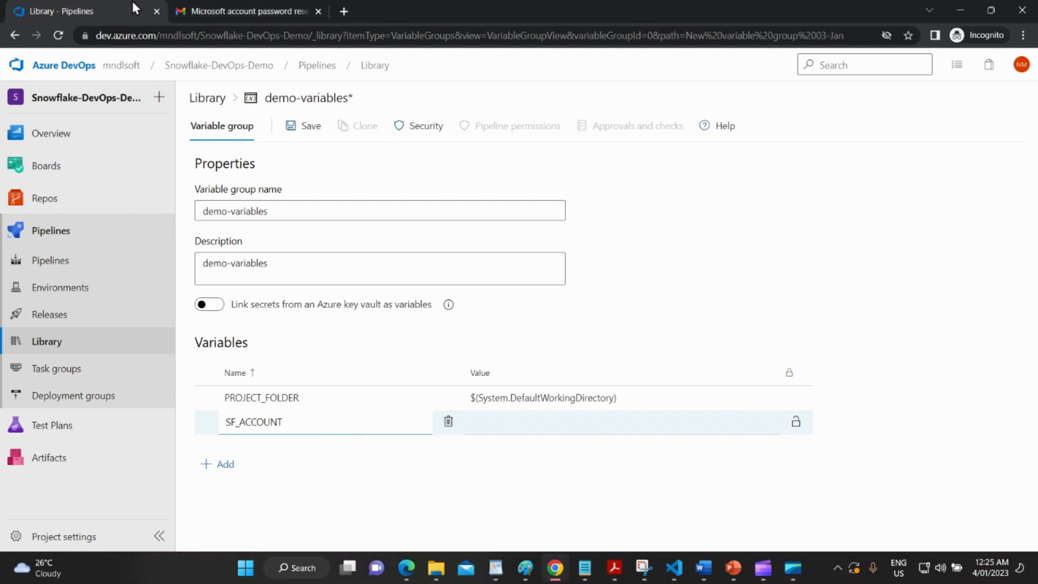
{"action": "key", "text": "alt+Tab"}
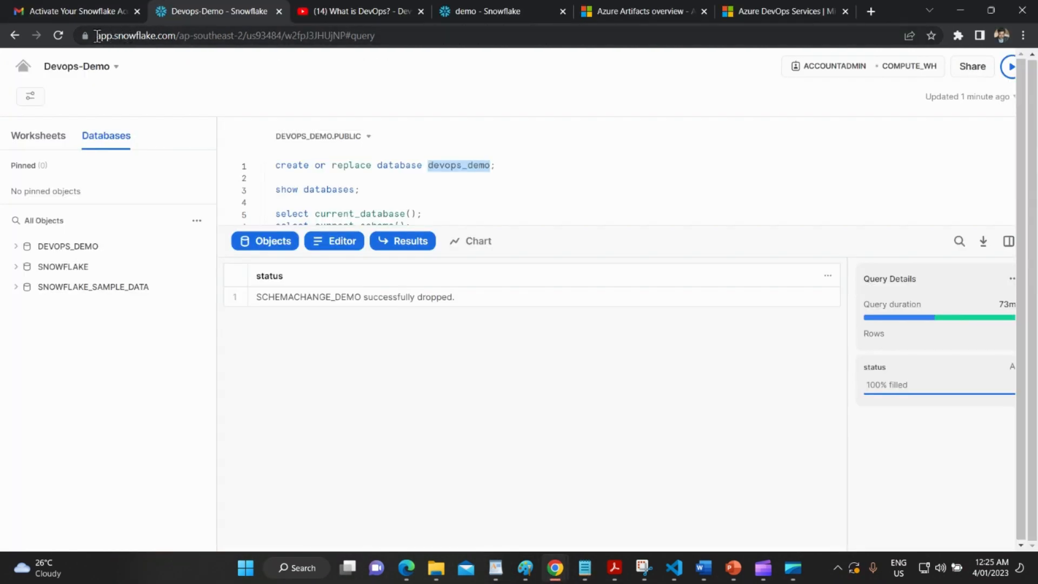
Copy the account locator from the Snowflake URL into Notepad's SF_ACCOUNT line.
{"action": "left_click", "coordinate": [416, 35]}
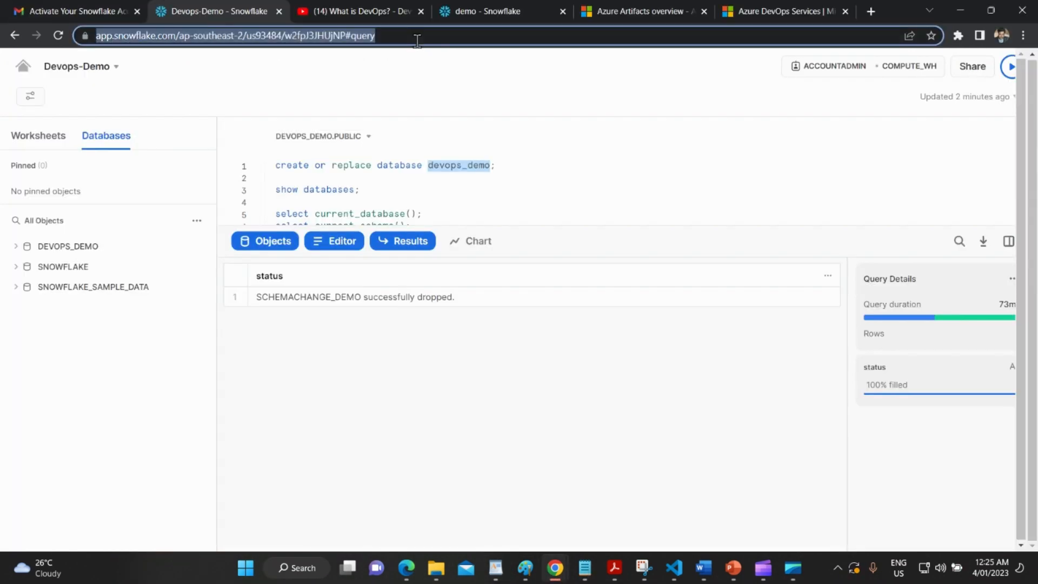
{"action": "left_click", "coordinate": [242, 36]}
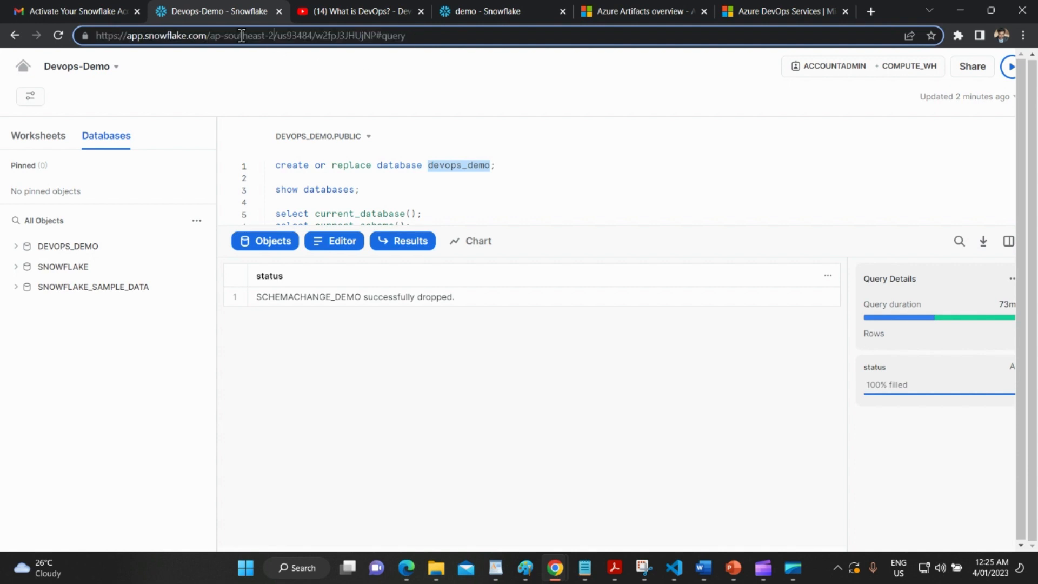
{"action": "left_click_drag", "start_coordinate": [277, 34], "coordinate": [217, 36]}
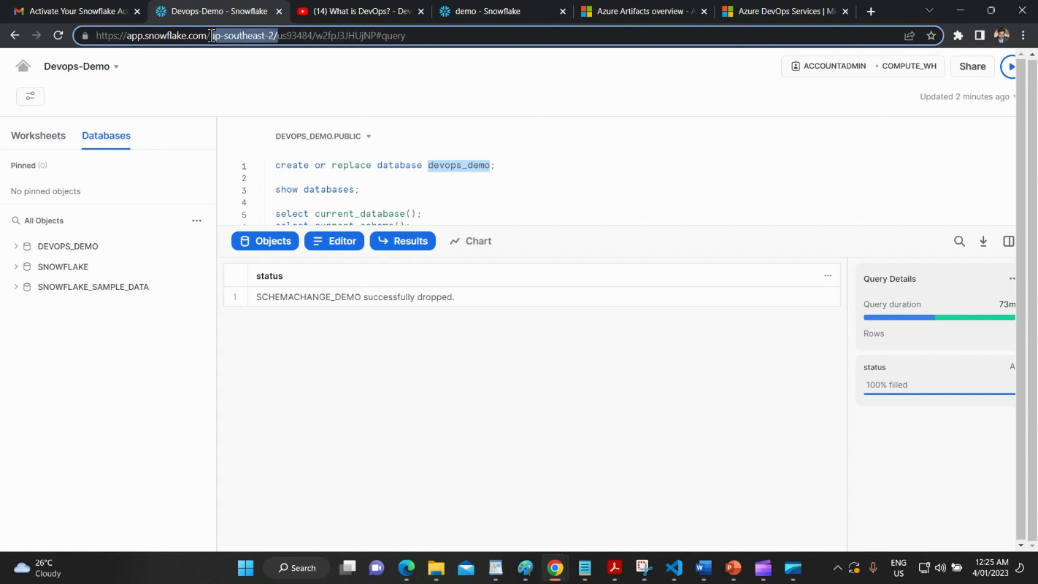
{"action": "double_click", "coordinate": [308, 36]}
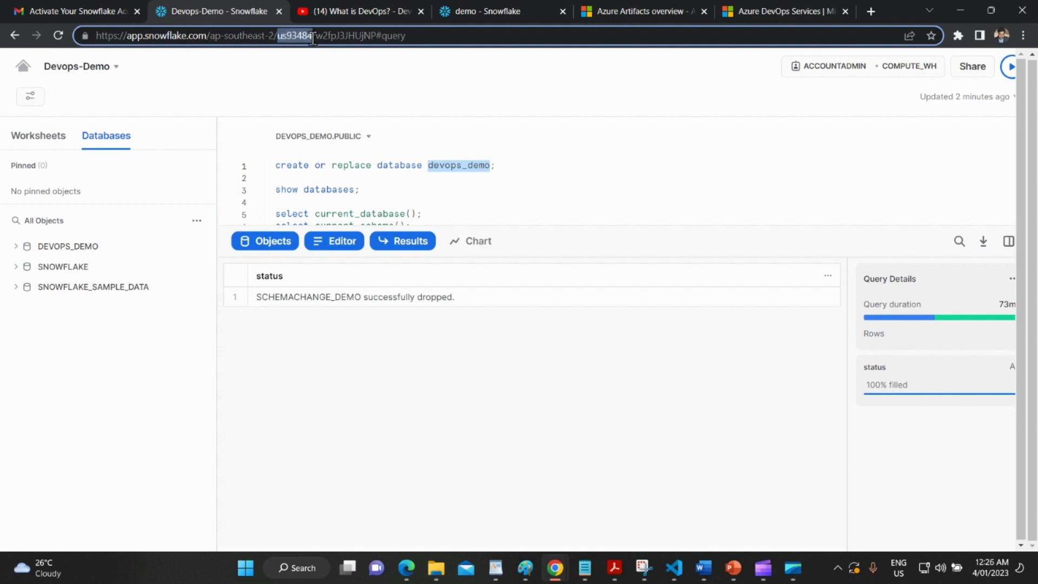
{"action": "key", "text": "alt+Tab"}
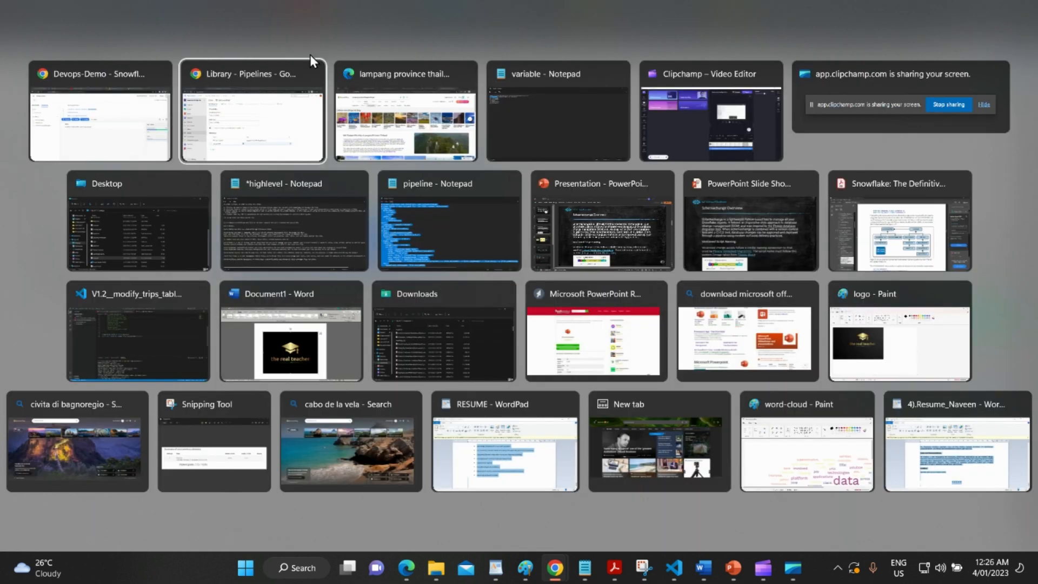
{"action": "key", "text": "Tab"}
{"action": "key", "text": "Tab"}
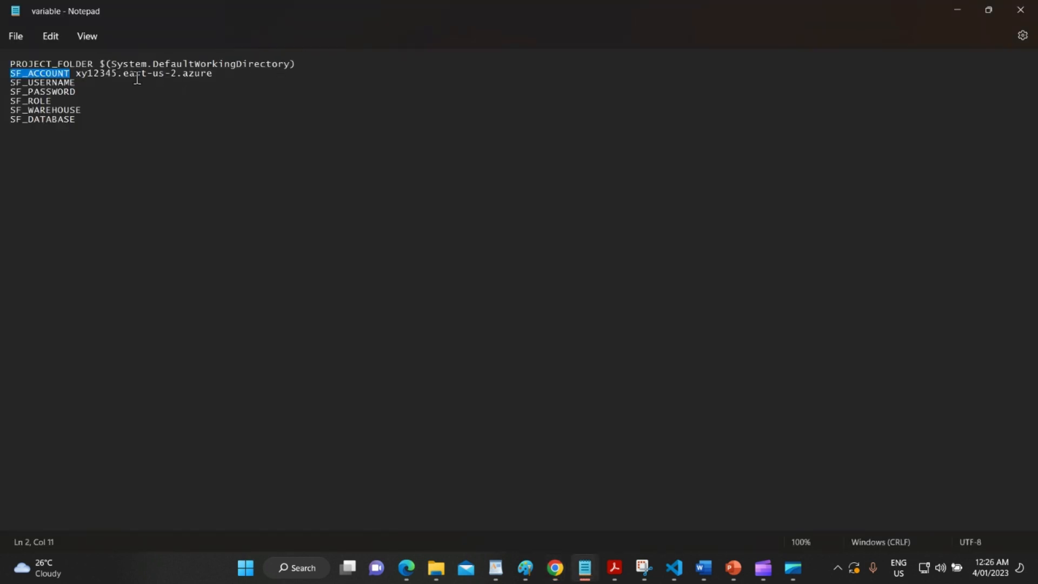
{"action": "double_click", "coordinate": [105, 76]}
{"action": "key", "text": "ctrl+v"}
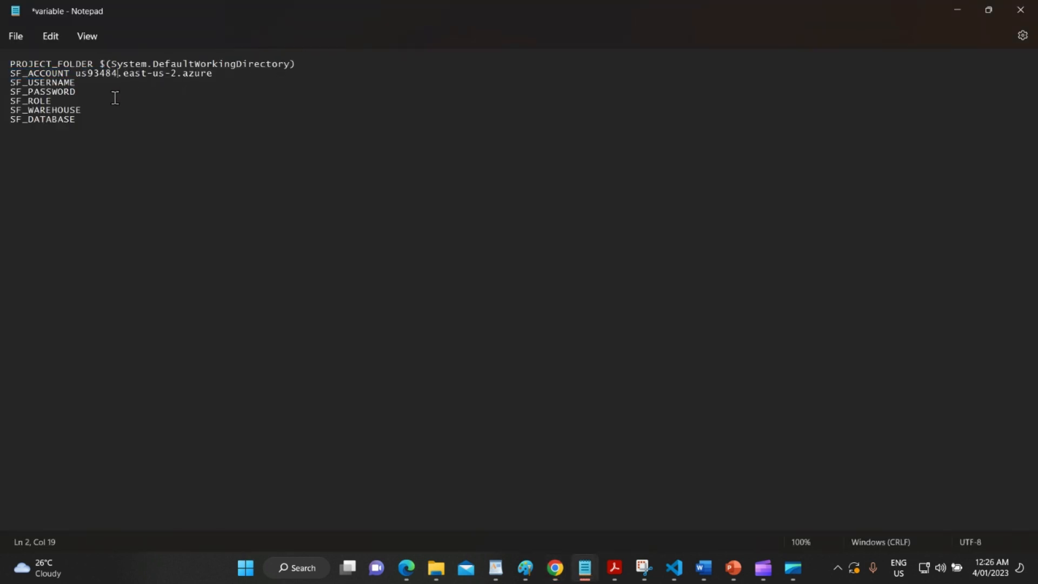
Replace SF_ACCOUNT's east-us-2.azure region with ap-southeast-2 copied from the Snowflake URL.
{"action": "key", "text": "alt+Tab"}
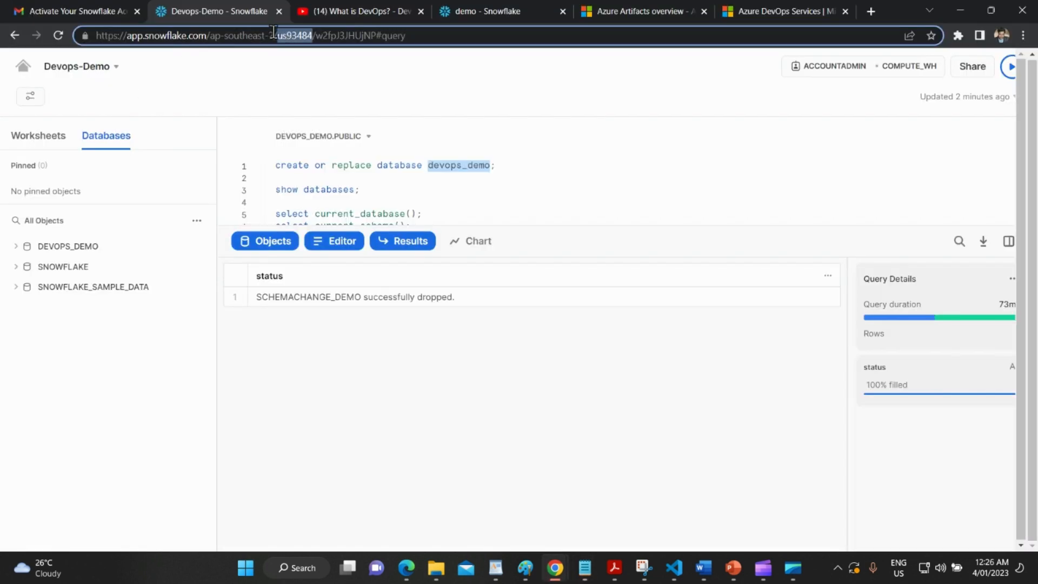
{"action": "left_click_drag", "start_coordinate": [274, 35], "coordinate": [207, 37]}
{"action": "key", "text": "alt+Tab"}
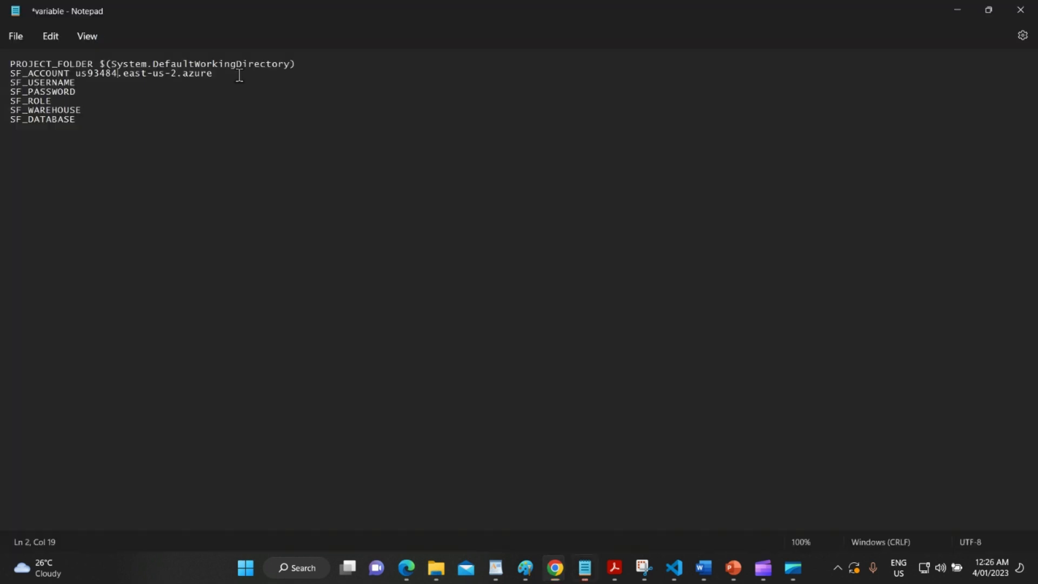
{"action": "left_click_drag", "start_coordinate": [213, 73], "coordinate": [124, 73]}
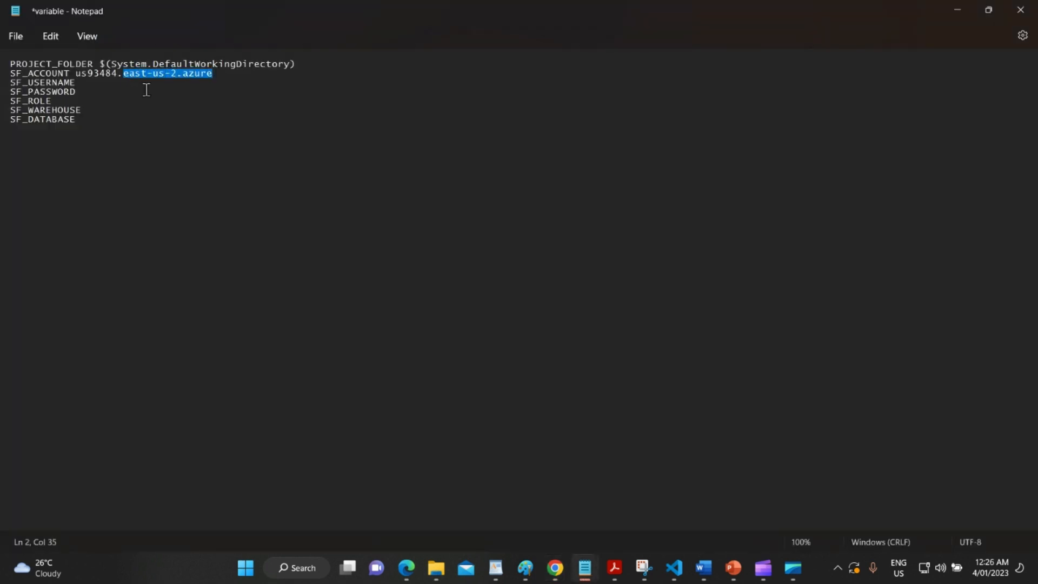
{"action": "key", "text": "ctrl+v"}
{"action": "left_click_drag", "start_coordinate": [208, 73], "coordinate": [76, 74]}
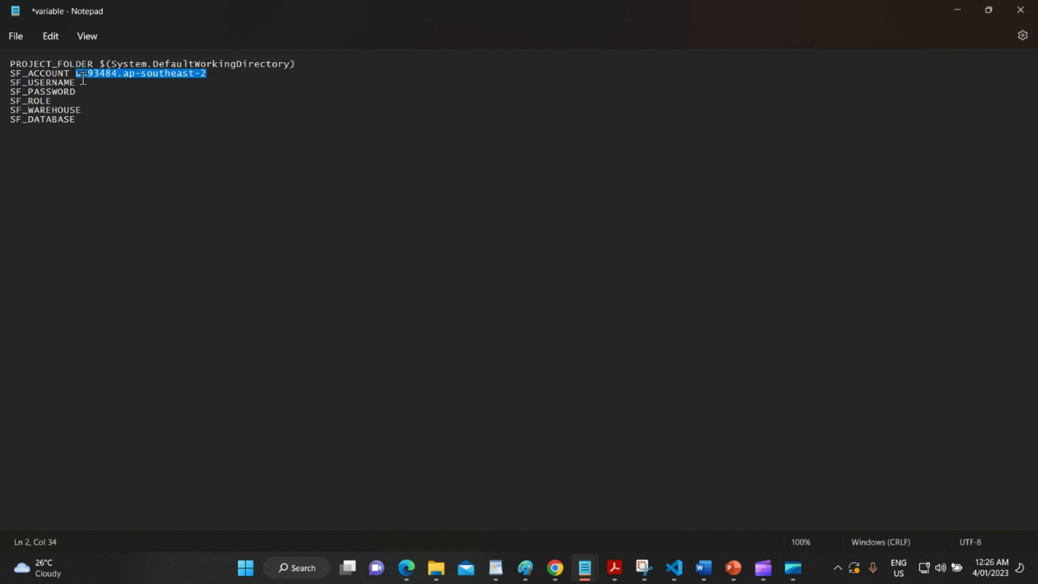
{"action": "mouse_move", "coordinate": [556, 568]}
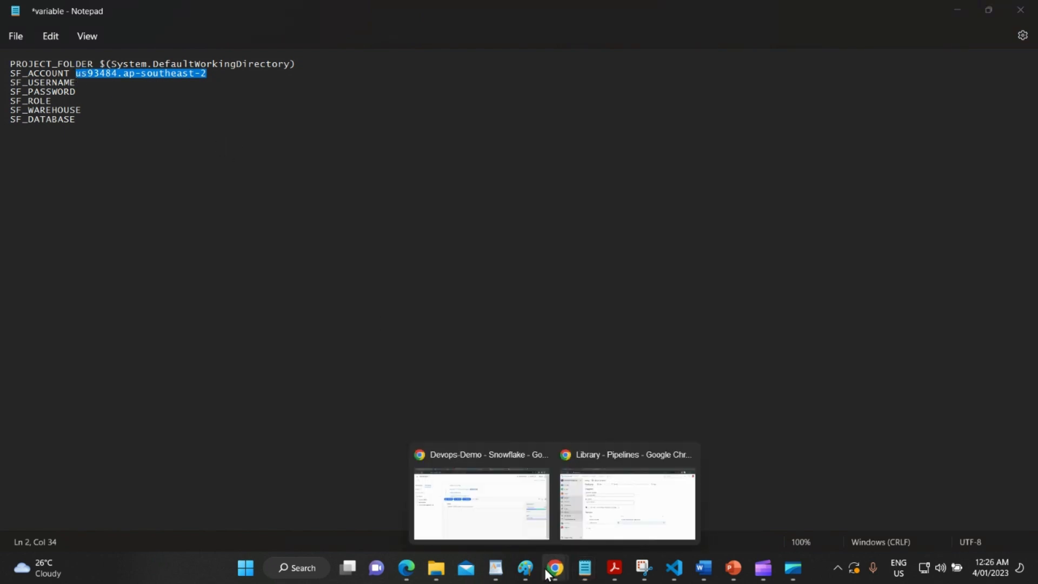
{"action": "left_click", "coordinate": [612, 508]}
Fill SF_ACCOUNT's value and add a secret SF_USERNAME variable holding the Snowflake username.
{"action": "left_click", "coordinate": [522, 423]}
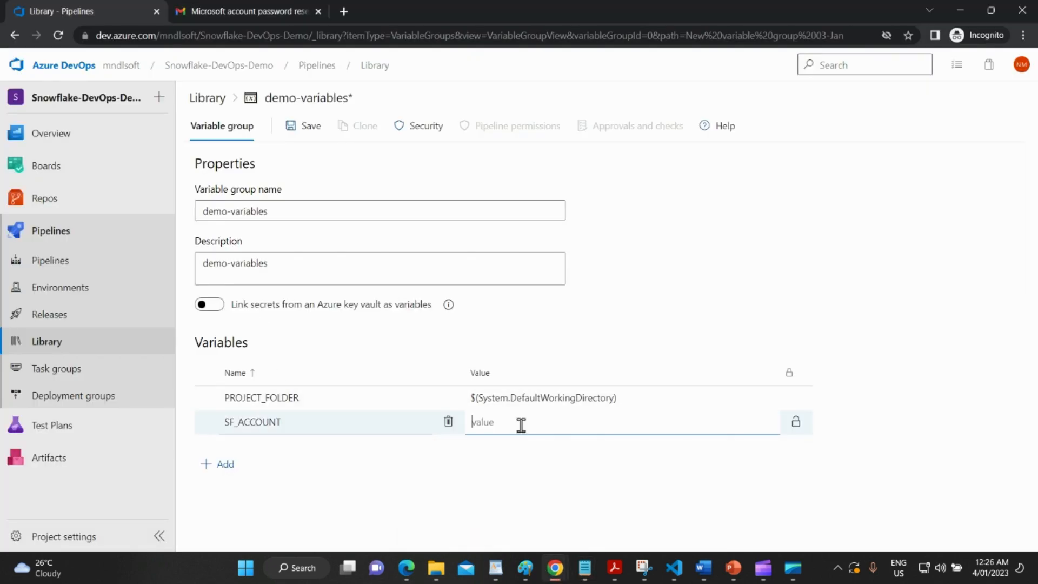
{"action": "key", "text": "ctrl+v"}
{"action": "left_click", "coordinate": [221, 464]}
{"action": "key", "text": "alt+Tab"}
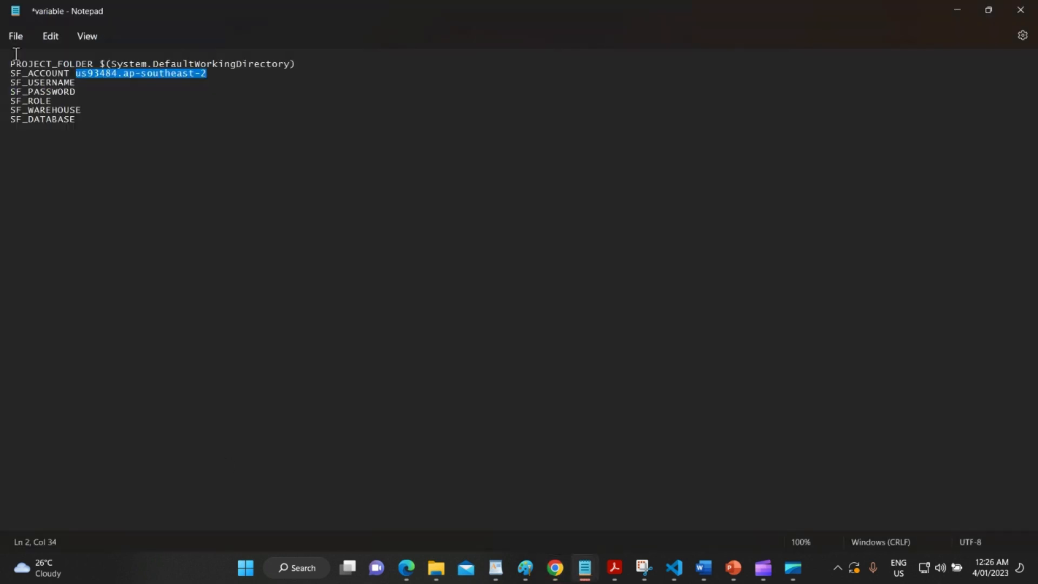
{"action": "double_click", "coordinate": [43, 82]}
{"action": "left_click", "coordinate": [90, 95]}
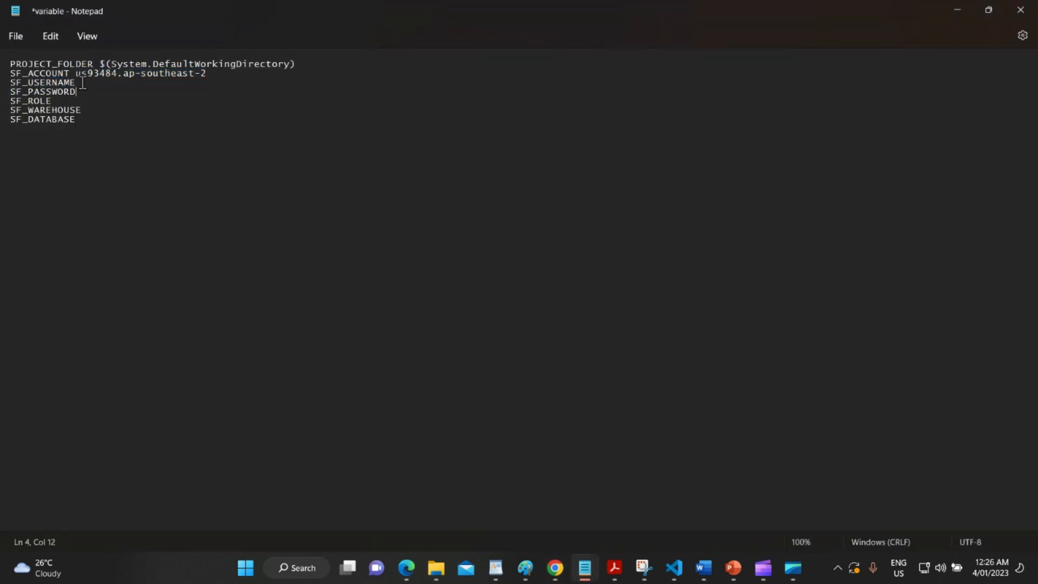
{"action": "left_click_drag", "start_coordinate": [83, 83], "coordinate": [8, 82]}
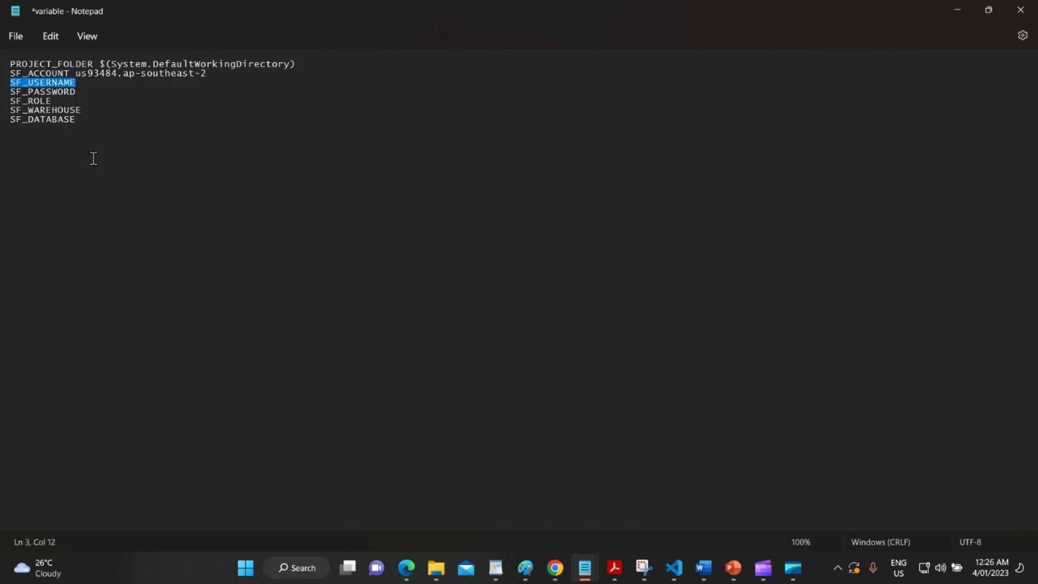
{"action": "key", "text": "ctrl+c"}
{"action": "key", "text": "alt+Tab"}
{"action": "key", "text": "ctrl+v"}
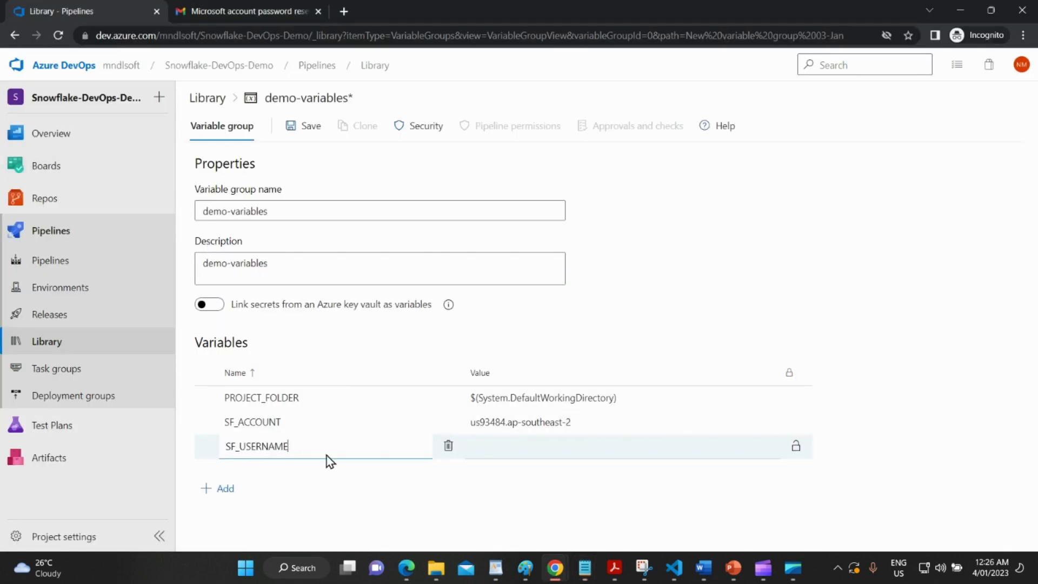
{"action": "left_click", "coordinate": [482, 449]}
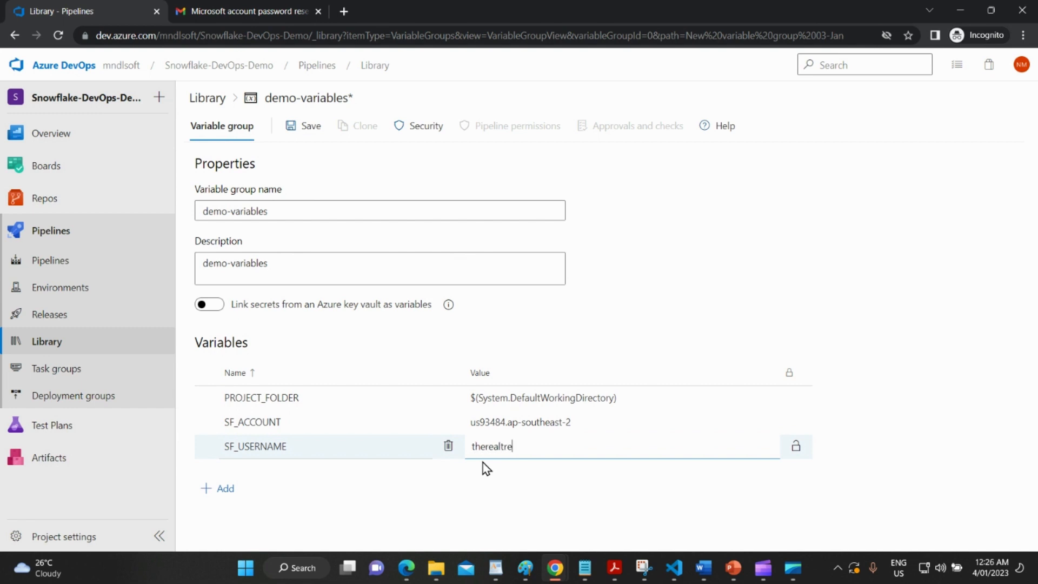
{"action": "type", "text": "therealteacher"}
{"action": "left_click", "coordinate": [797, 448]}
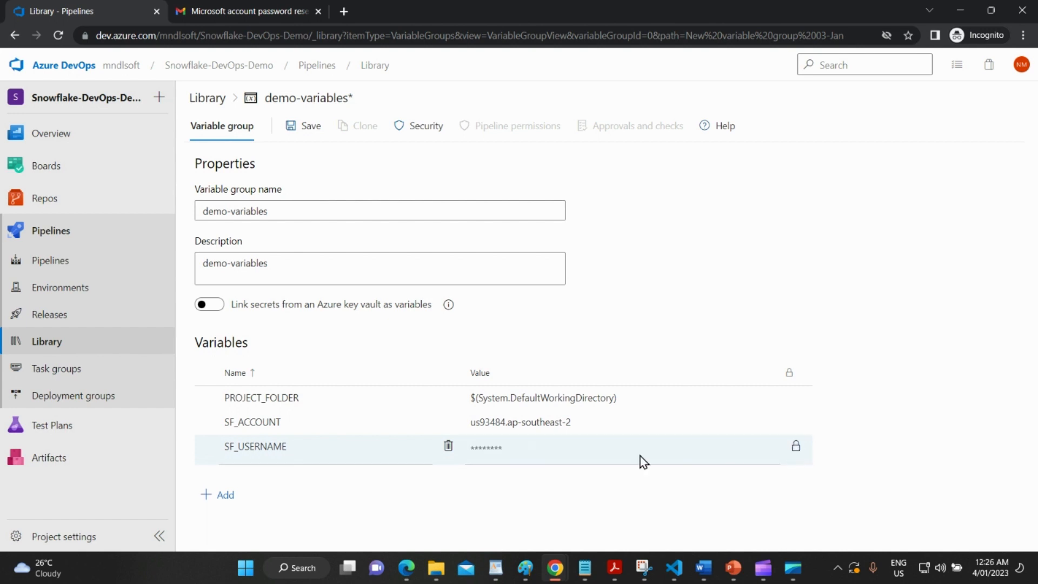
Add a secret SF_PASSWORD variable containing the Snowflake account password.
{"action": "left_click", "coordinate": [219, 496]}
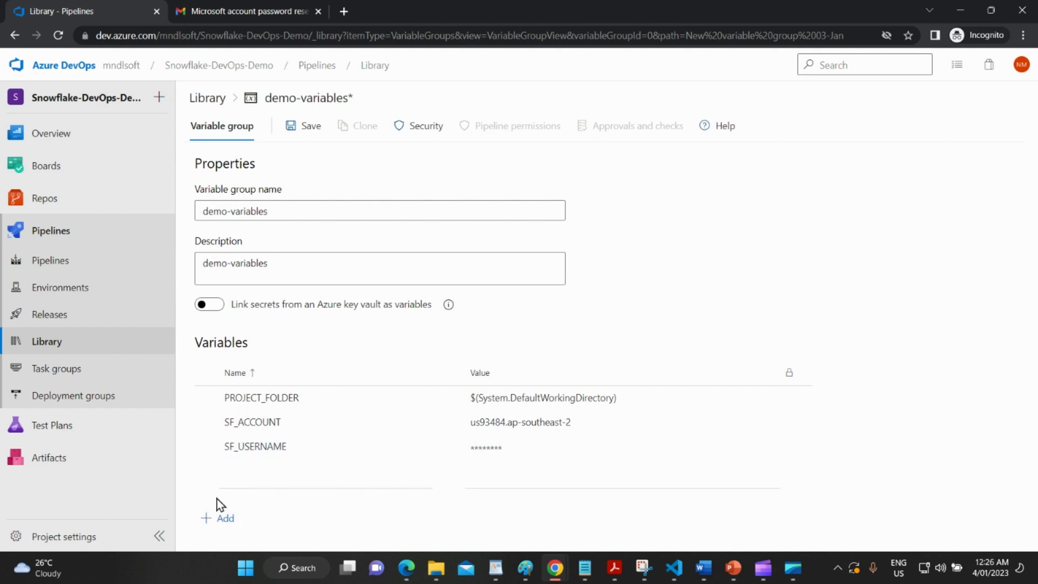
{"action": "key", "text": "alt+Tab"}
{"action": "double_click", "coordinate": [53, 89]}
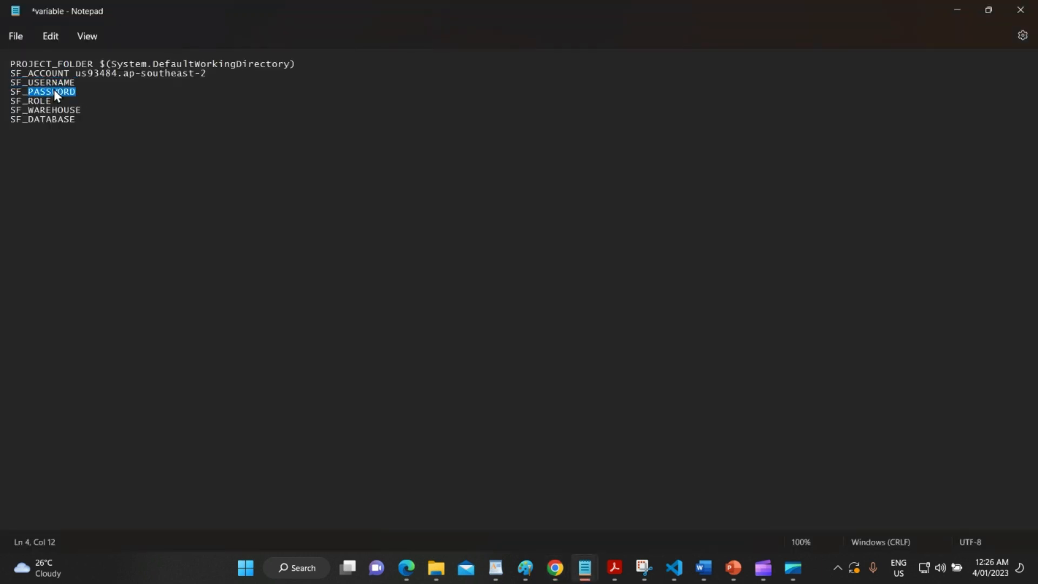
{"action": "left_click", "coordinate": [78, 92]}
{"action": "left_click_drag", "start_coordinate": [78, 92], "coordinate": [11, 83]}
{"action": "left_click", "coordinate": [71, 92]}
{"action": "left_click_drag", "start_coordinate": [78, 92], "coordinate": [9, 92]}
{"action": "key", "text": "alt+Tab"}
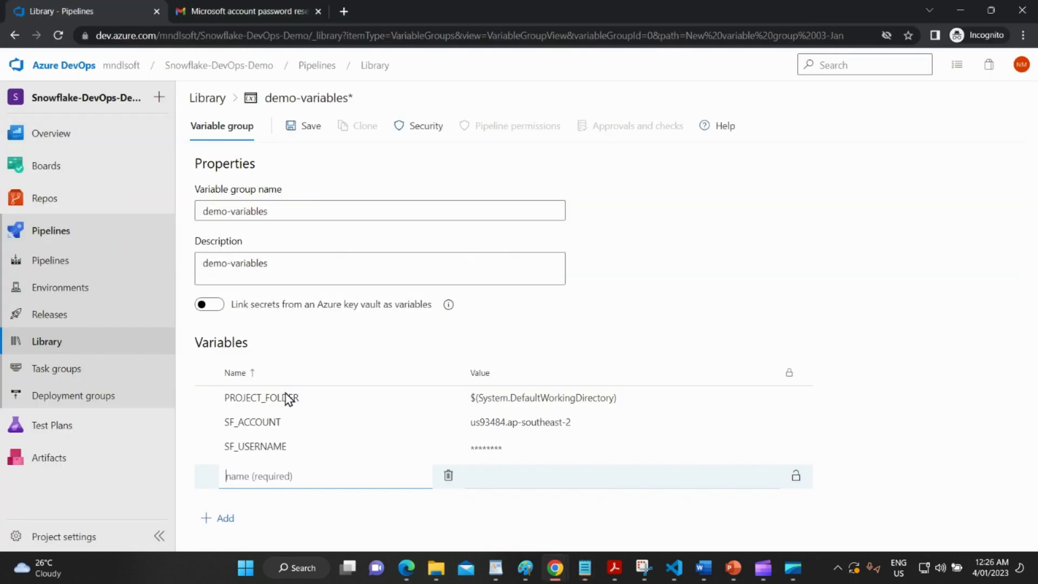
{"action": "left_click", "coordinate": [278, 480]}
{"action": "key", "text": "ctrl+v"}
{"action": "left_click", "coordinate": [515, 478]}
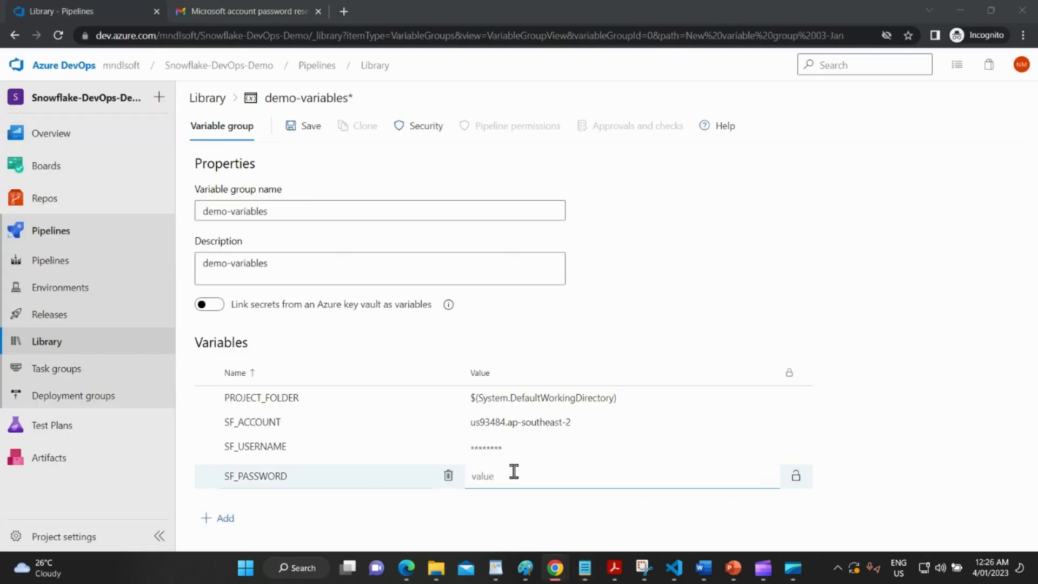
{"action": "key", "text": "alt+Tab"}
{"action": "key", "text": "alt+Tab"}
{"action": "left_click", "coordinate": [796, 476]}
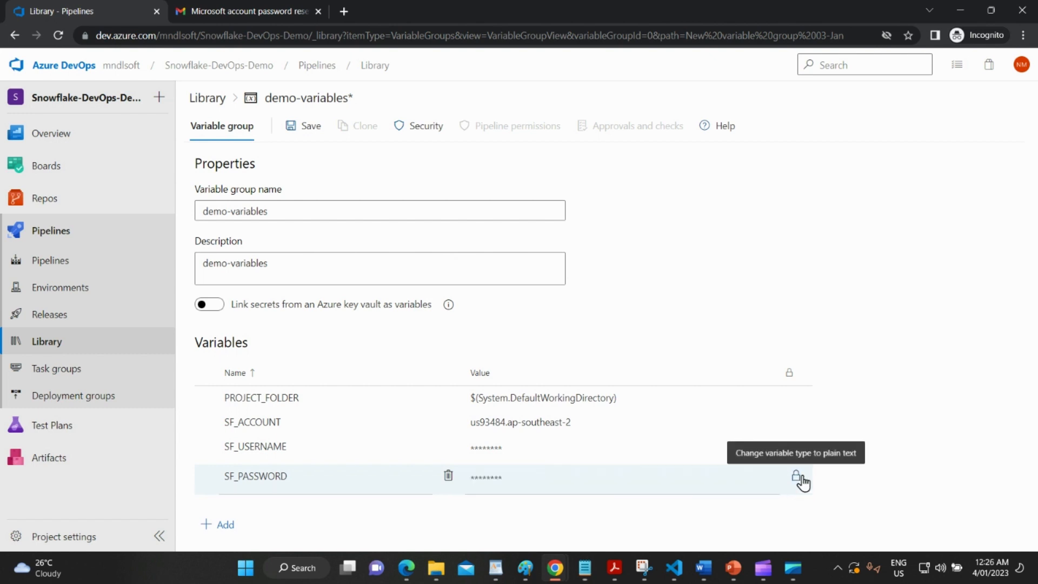
{"action": "left_click", "coordinate": [533, 478]}
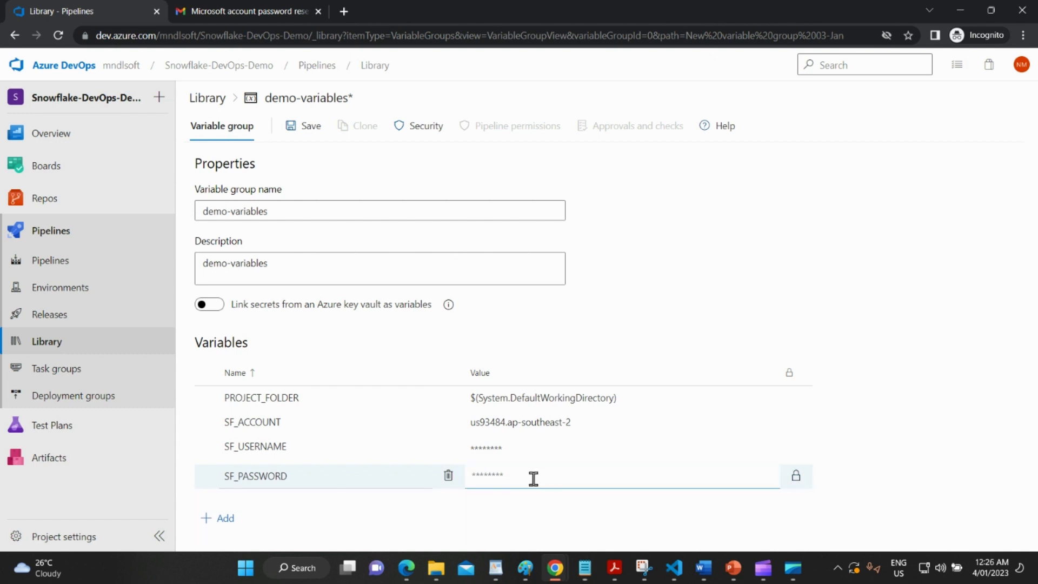
{"action": "type", "text": "••••••••"}
Add the variable SF_ROLE with value ACCOUNTADMIN, copying the name from the notes file.
{"action": "left_click", "coordinate": [222, 519]}
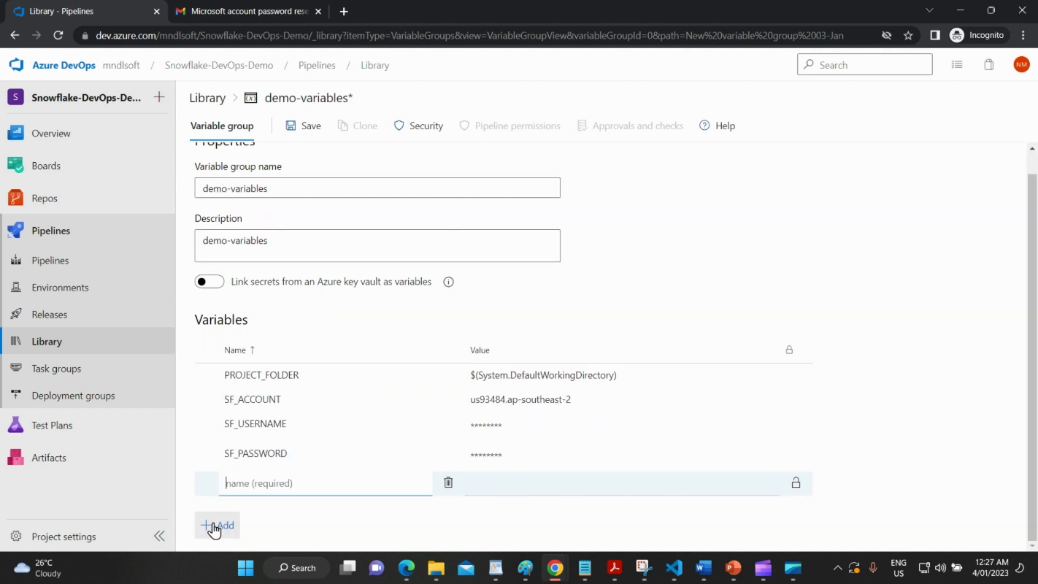
{"action": "key", "text": "alt+Tab"}
{"action": "double_click", "coordinate": [27, 101]}
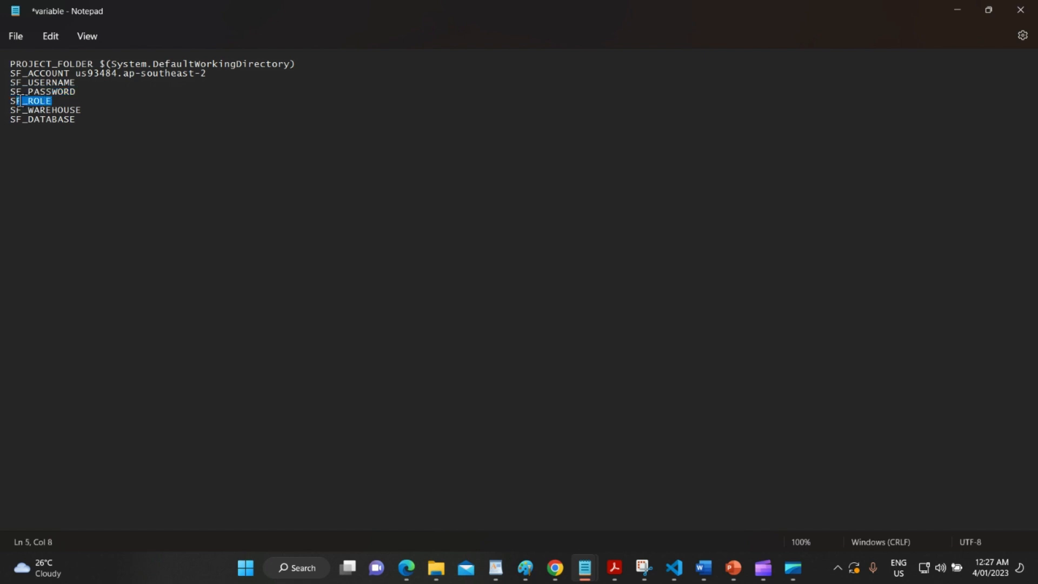
{"action": "key", "text": "alt+Tab"}
{"action": "left_click", "coordinate": [308, 481]}
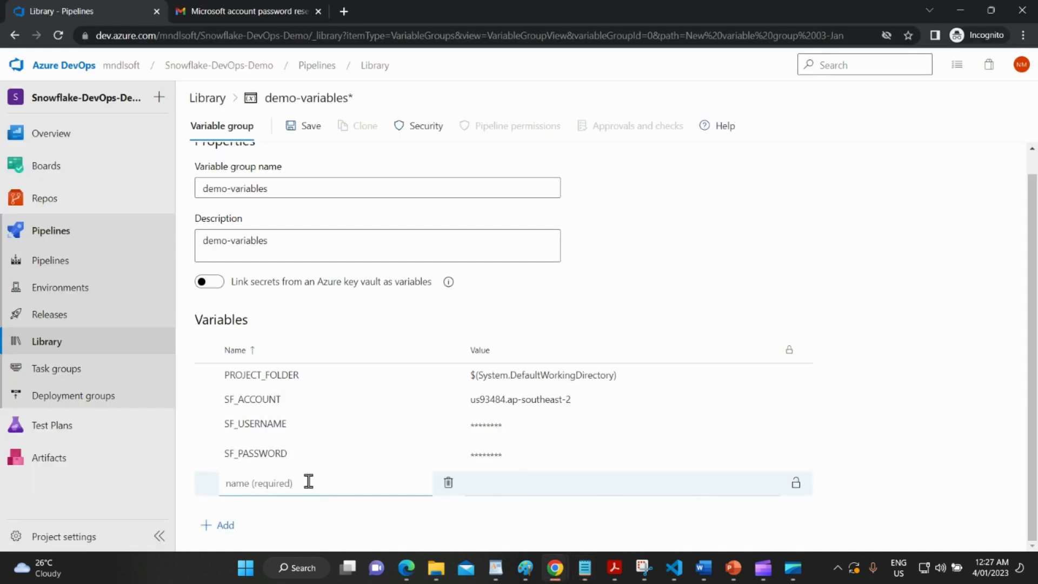
{"action": "key", "text": "ctrl+v"}
{"action": "left_click", "coordinate": [548, 481]}
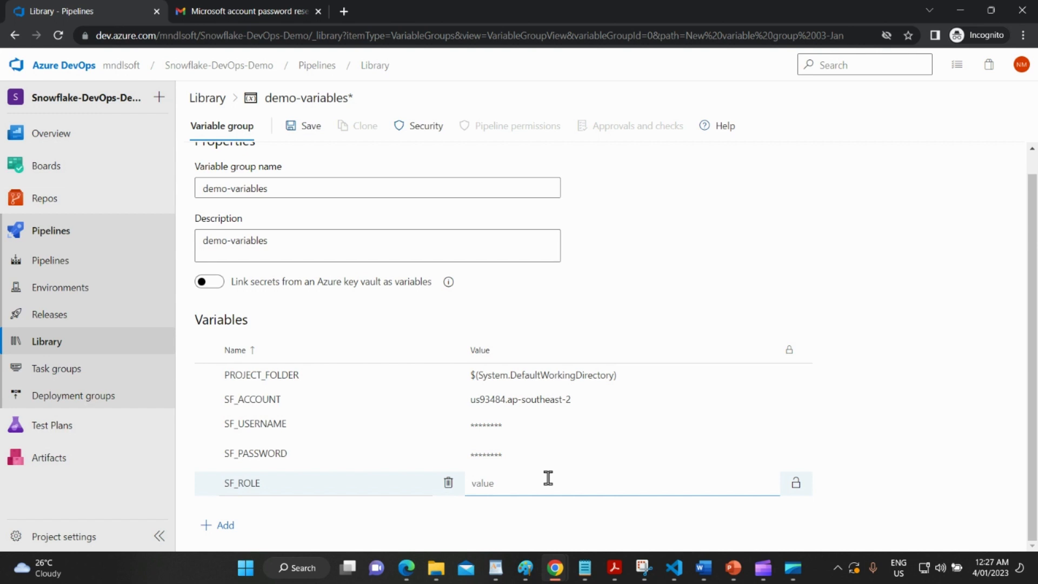
{"action": "type", "text": "ACCOUNTADMIN"}
Add the variable SF_WAREHOUSE with value COMPUTE_WH.
{"action": "left_click", "coordinate": [226, 526]}
{"action": "key", "text": "alt+Tab"}
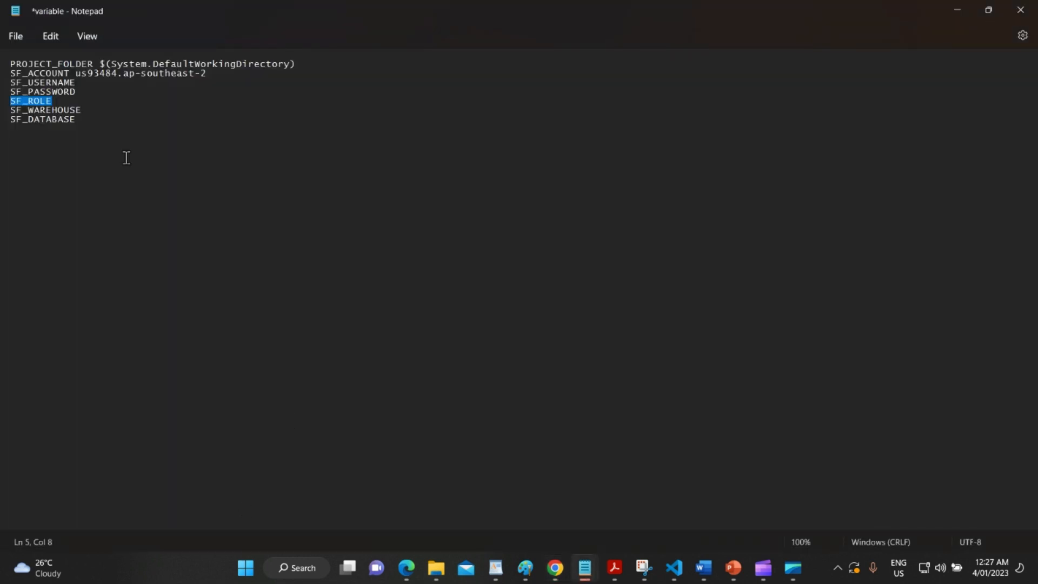
{"action": "double_click", "coordinate": [78, 110]}
{"action": "key", "text": "alt+Tab"}
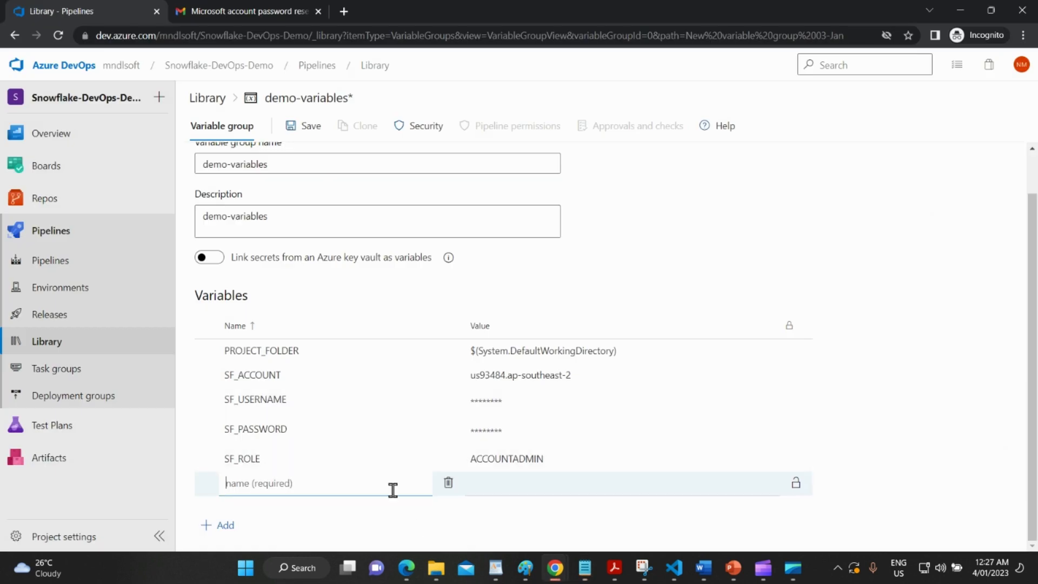
{"action": "key", "text": "ctrl+v"}
{"action": "left_click", "coordinate": [518, 484]}
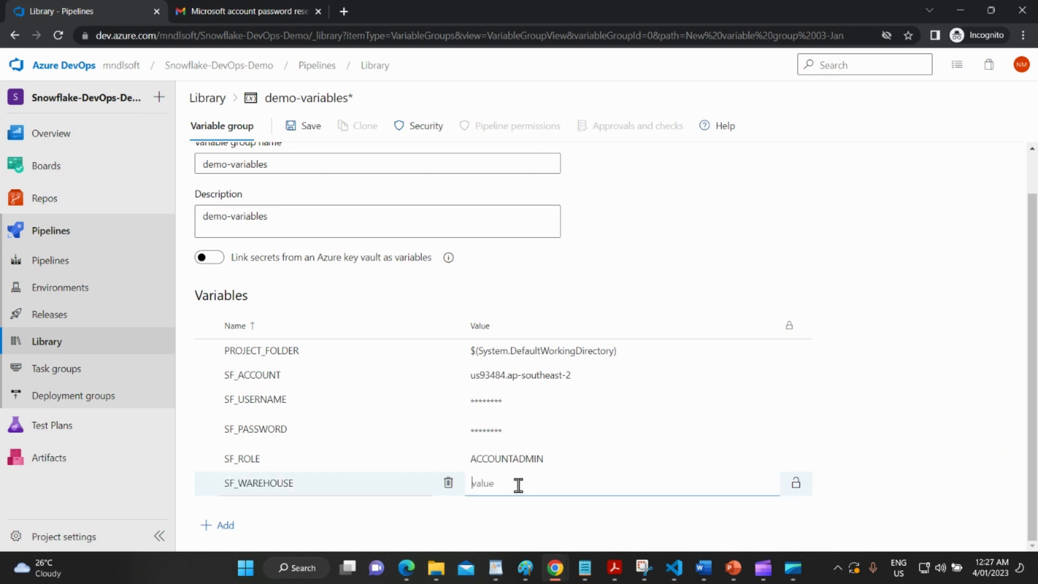
{"action": "type", "text": "COMPUTE_WH"}
Add SF_DATABASE with value DEVOPS_DEMO and save the demo-variables group.
{"action": "left_click", "coordinate": [234, 533]}
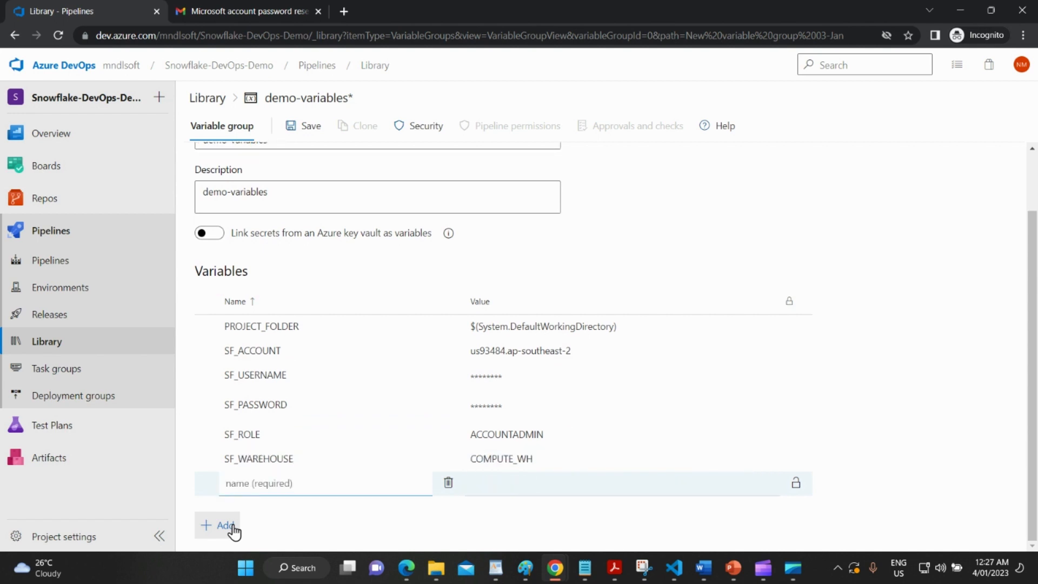
{"action": "key", "text": "alt+Tab"}
{"action": "left_click_drag", "start_coordinate": [81, 121], "coordinate": [1, 116]}
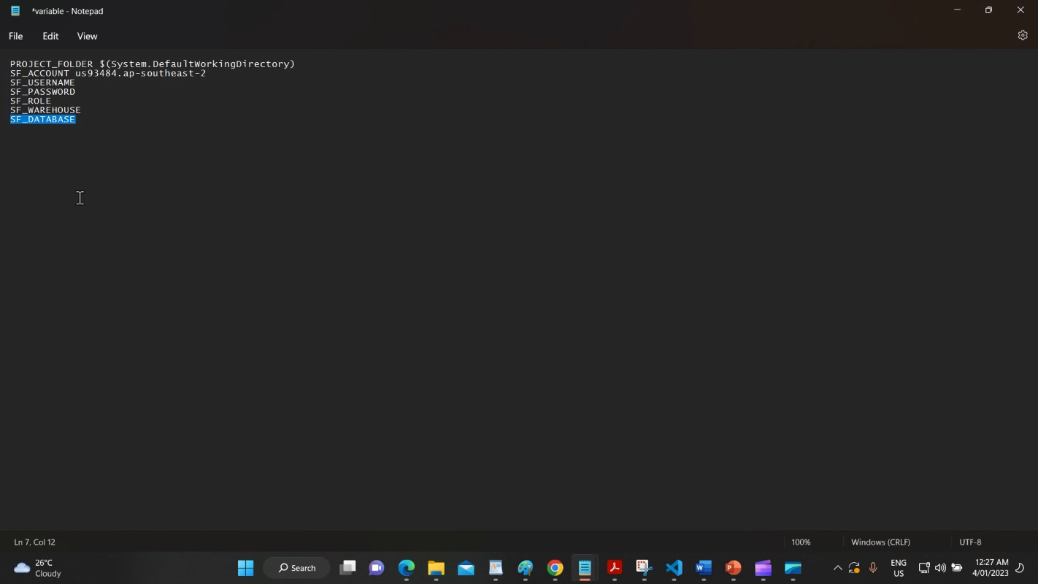
{"action": "key", "text": "alt+Tab"}
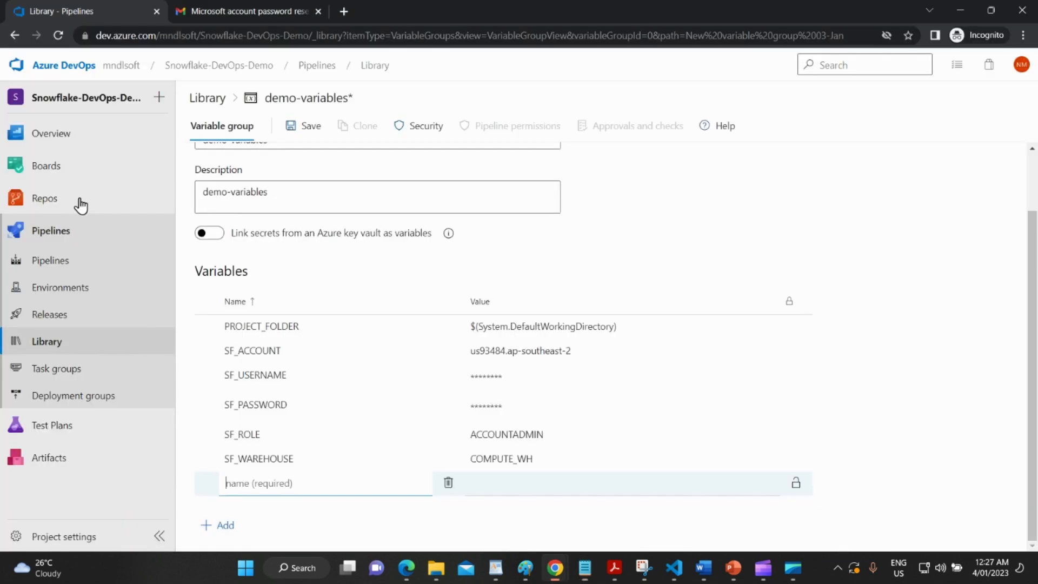
{"action": "key", "text": "ctrl+v"}
{"action": "left_click", "coordinate": [535, 483]}
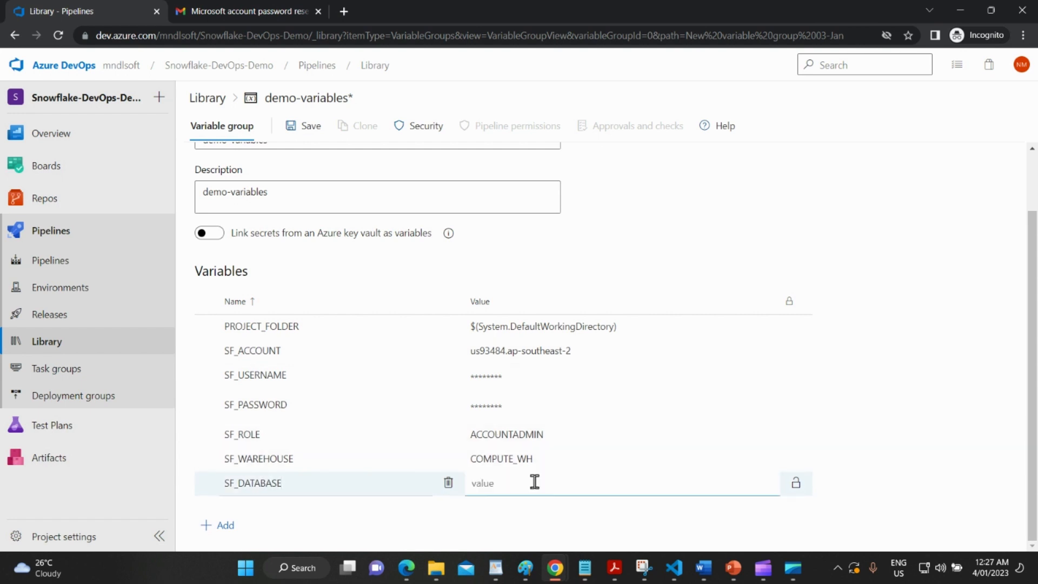
{"action": "type", "text": "DEVOPS_DEMO"}
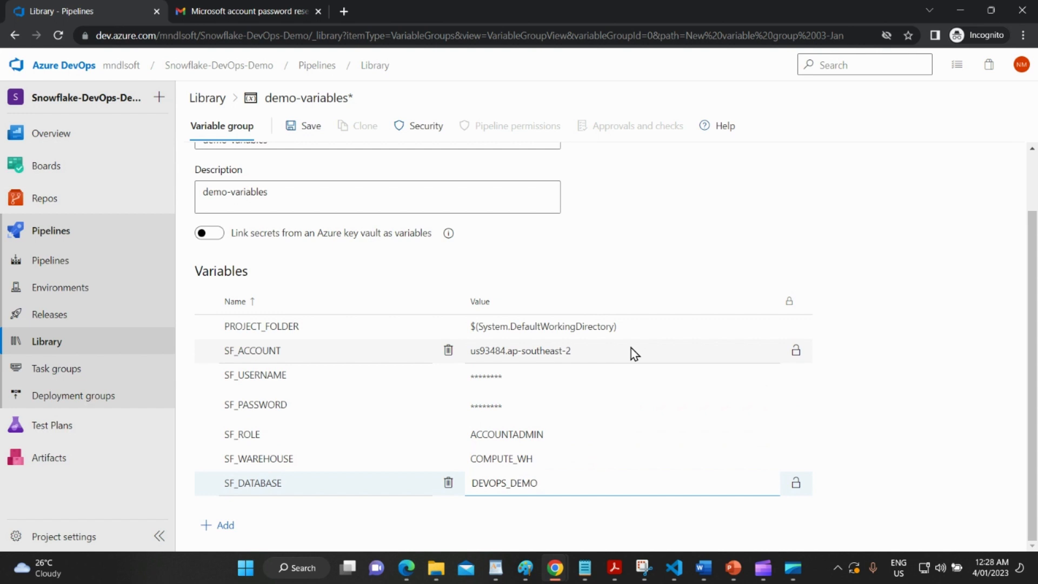
{"action": "scroll", "coordinate": [631, 349], "scroll_direction": "up", "scroll_amount": 2}
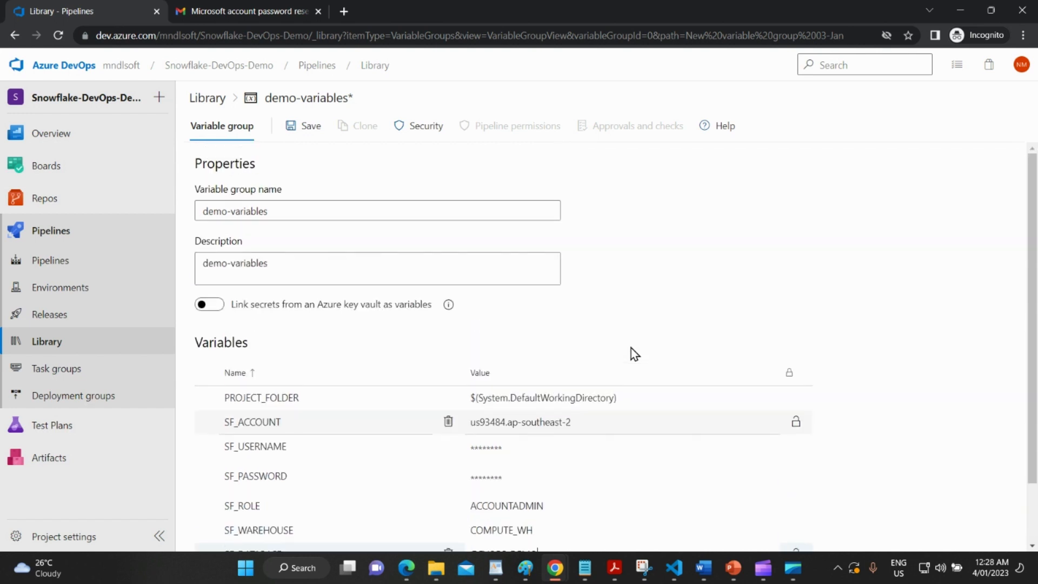
{"action": "left_click", "coordinate": [304, 129]}
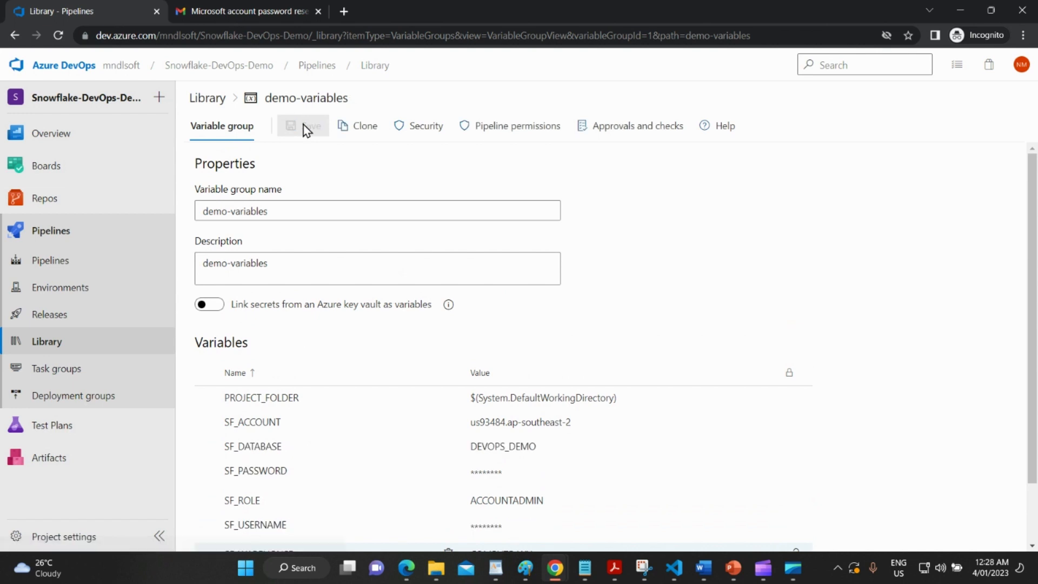
Create a Starter pipeline and replace its YAML with the schemachange pipeline text from Notepad.
{"action": "left_click", "coordinate": [847, 132]}
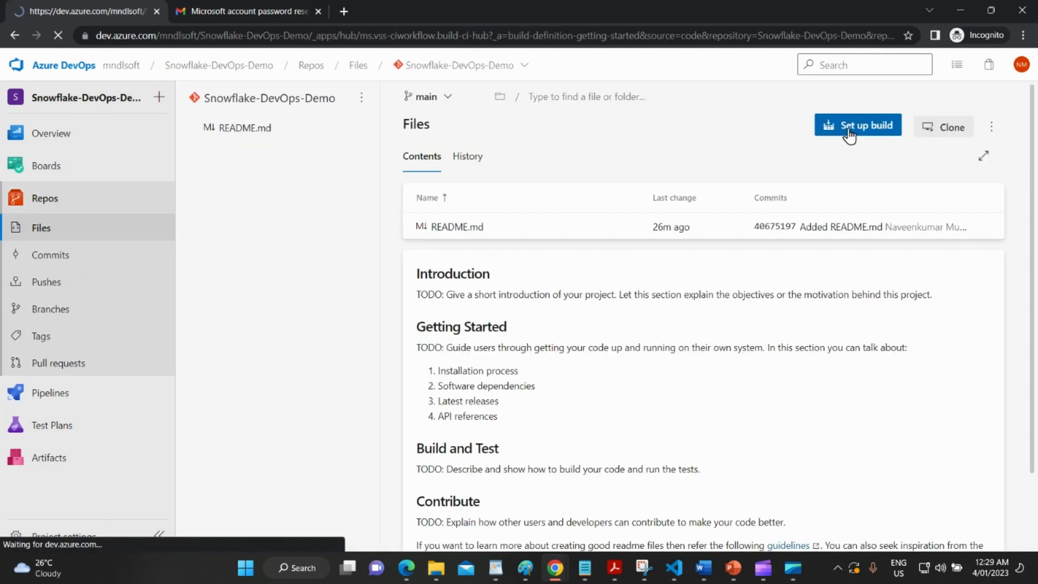
{"action": "left_click", "coordinate": [409, 211]}
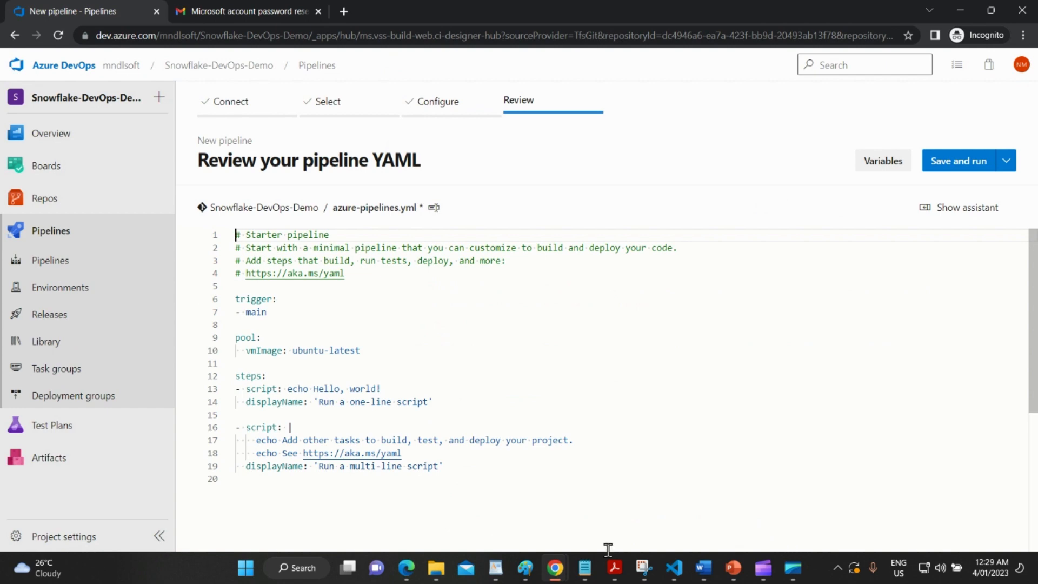
{"action": "left_click", "coordinate": [585, 568]}
{"action": "left_click", "coordinate": [588, 516]}
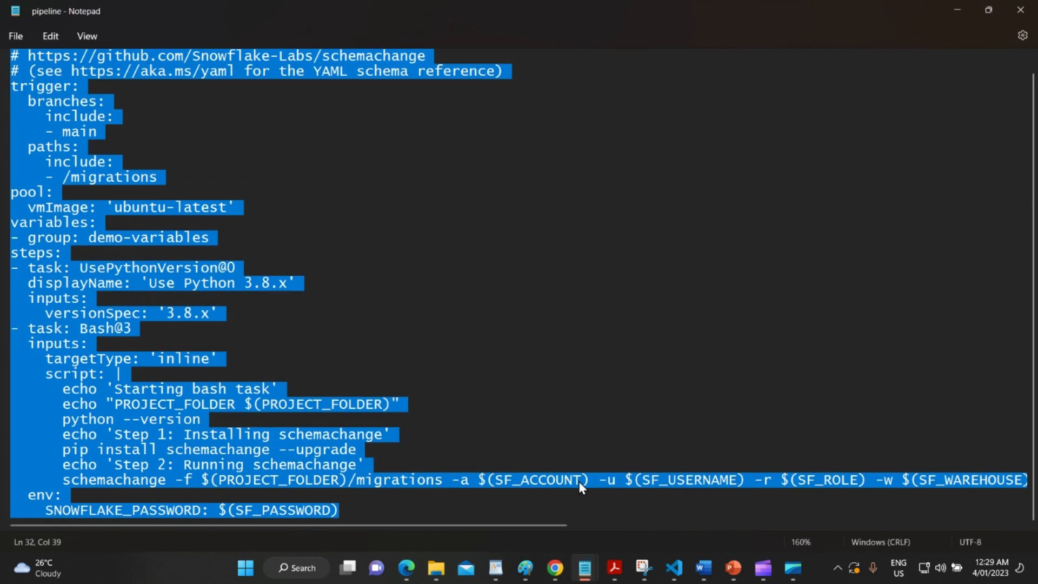
{"action": "key", "text": "alt+Tab"}
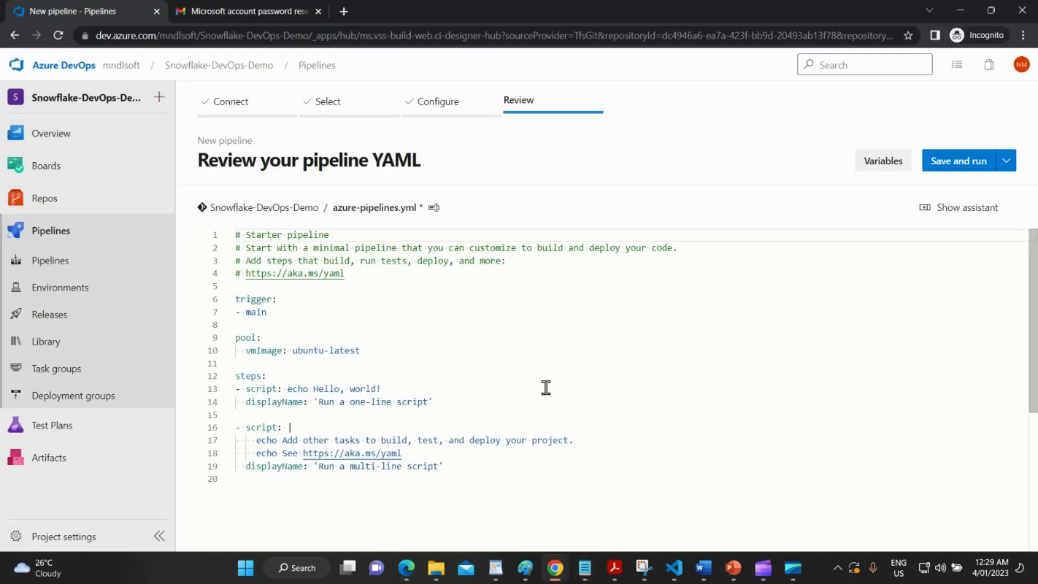
{"action": "key", "text": "ctrl+a"}
{"action": "key", "text": "ctrl+v"}
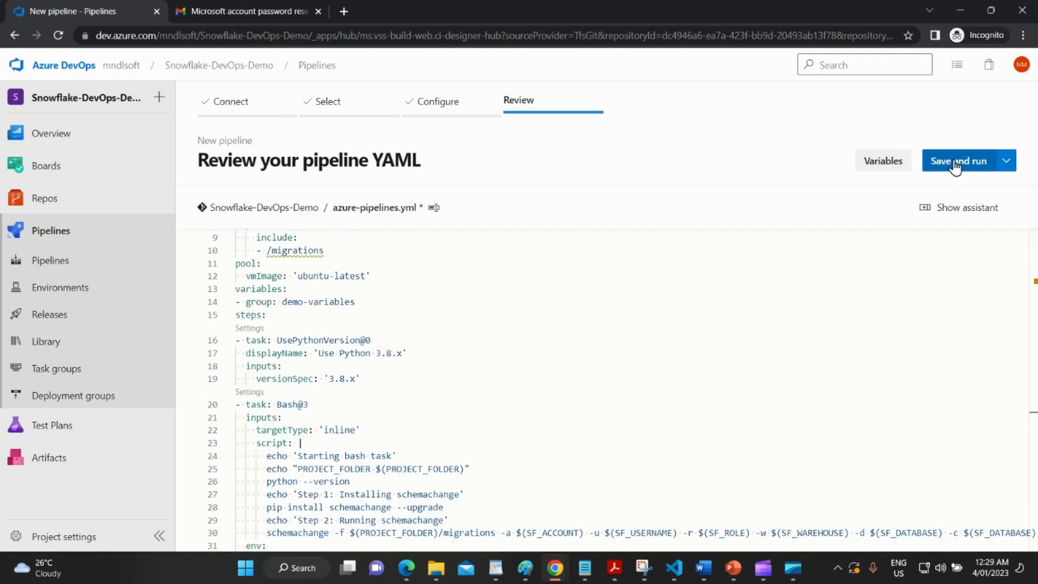
Save and run the pipeline on main with commit message 'Set up CI with Azure Pipelines'.
{"action": "left_click", "coordinate": [954, 162]}
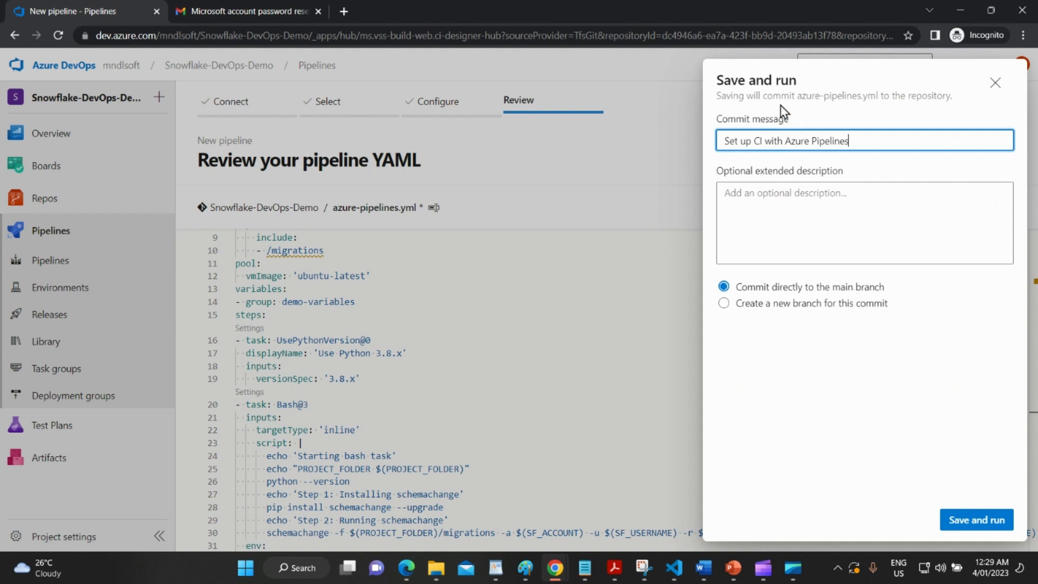
{"action": "left_click_drag", "start_coordinate": [860, 139], "coordinate": [699, 135]}
{"action": "left_click", "coordinate": [962, 519]}
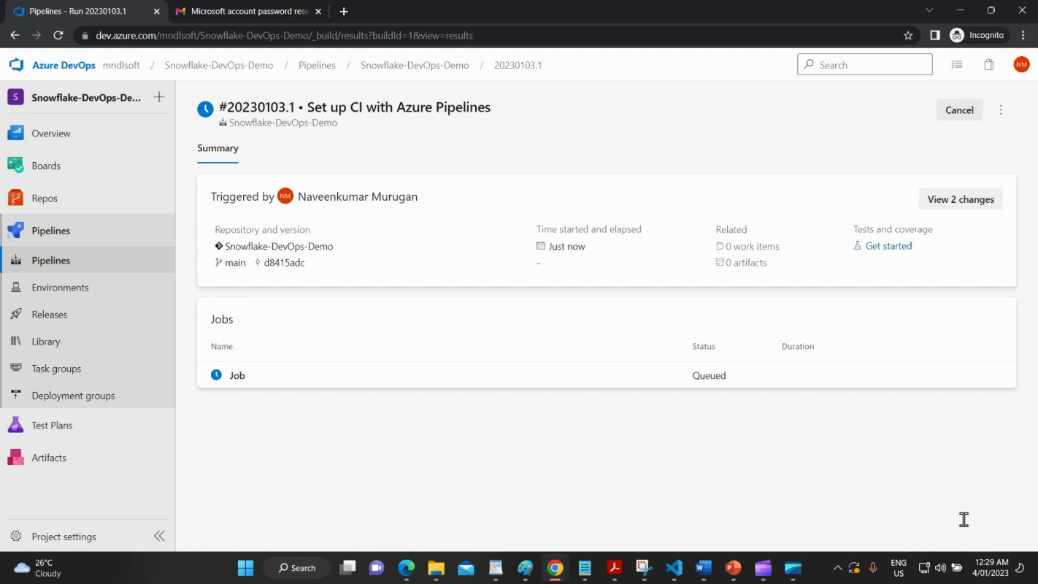
From the queued job, permit the pipeline to use demo-variables, then return to Pipelines.
{"action": "left_click", "coordinate": [589, 382]}
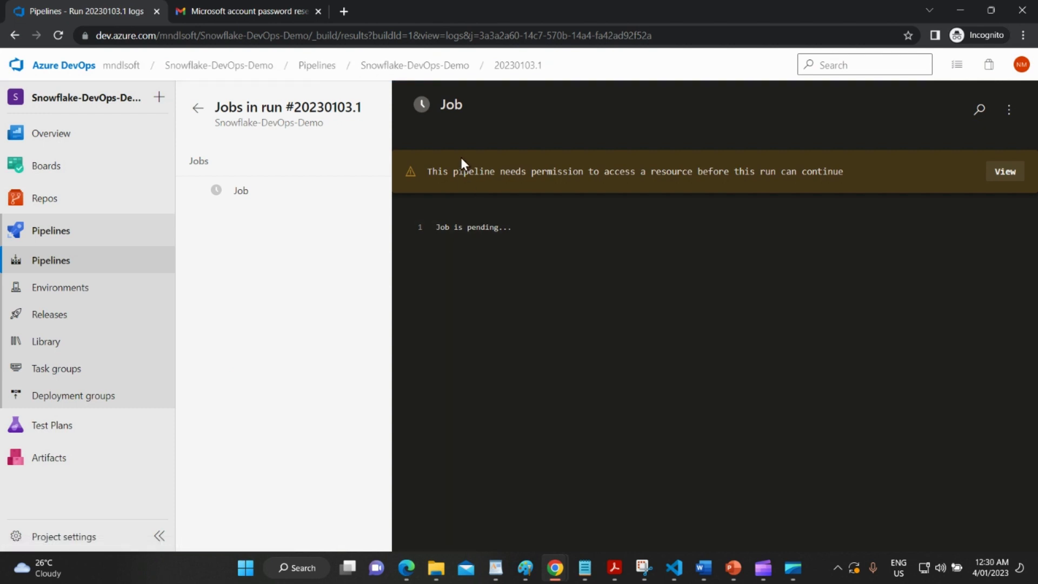
{"action": "left_click_drag", "start_coordinate": [527, 172], "coordinate": [802, 156]}
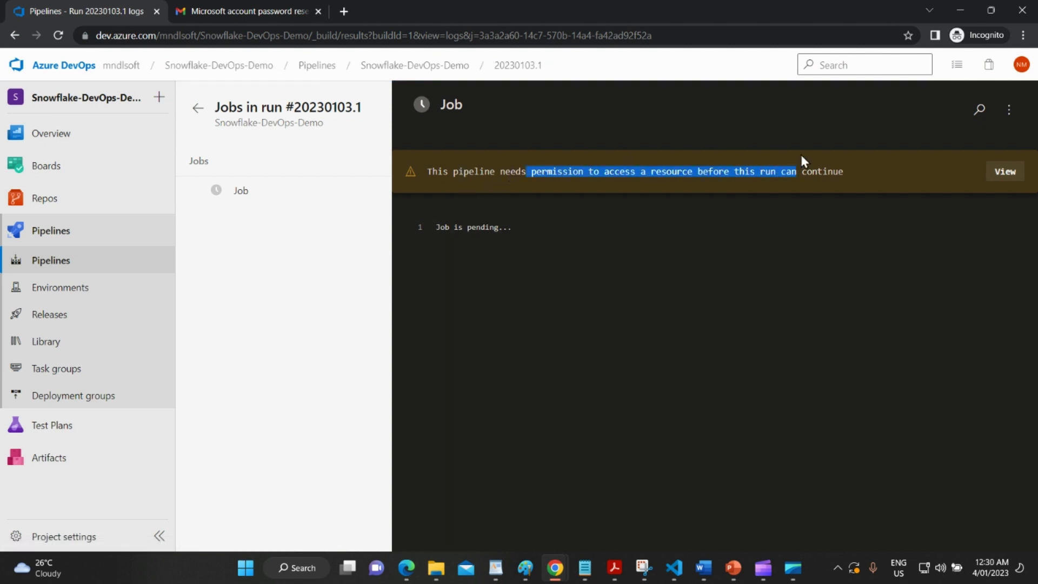
{"action": "left_click", "coordinate": [1004, 172]}
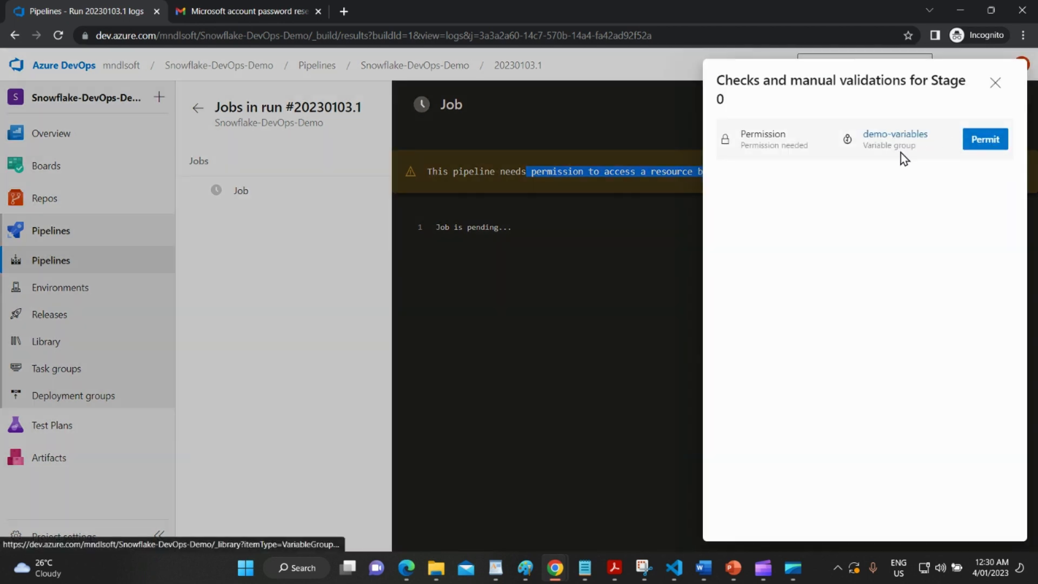
{"action": "left_click", "coordinate": [975, 145]}
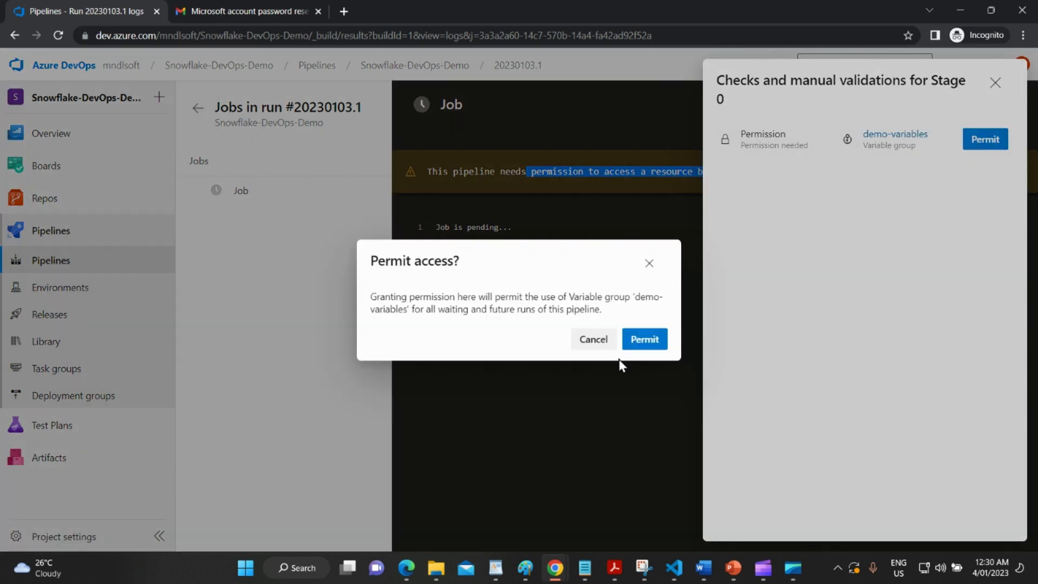
{"action": "left_click", "coordinate": [642, 339]}
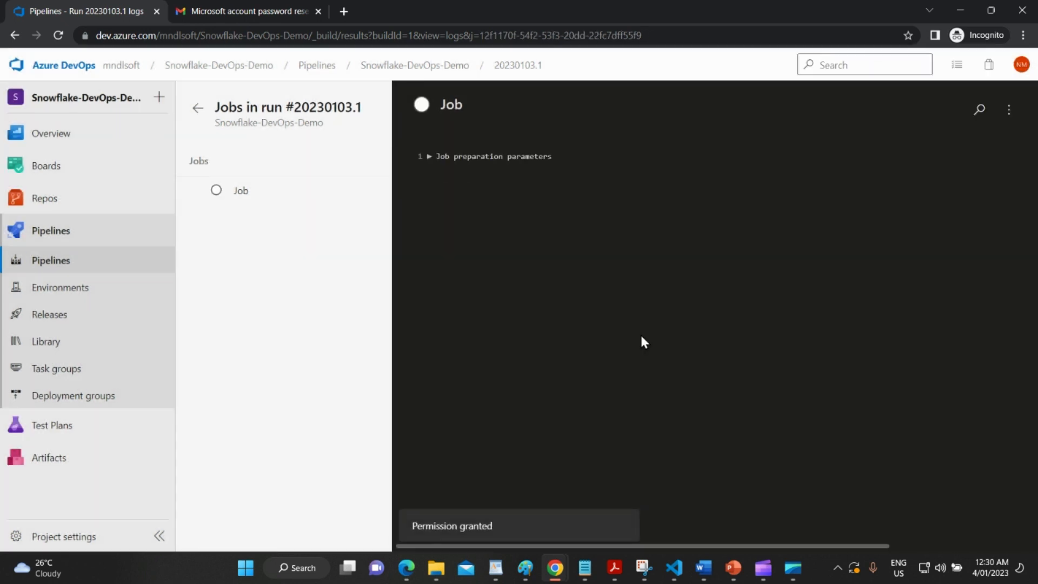
{"action": "left_click", "coordinate": [51, 260]}
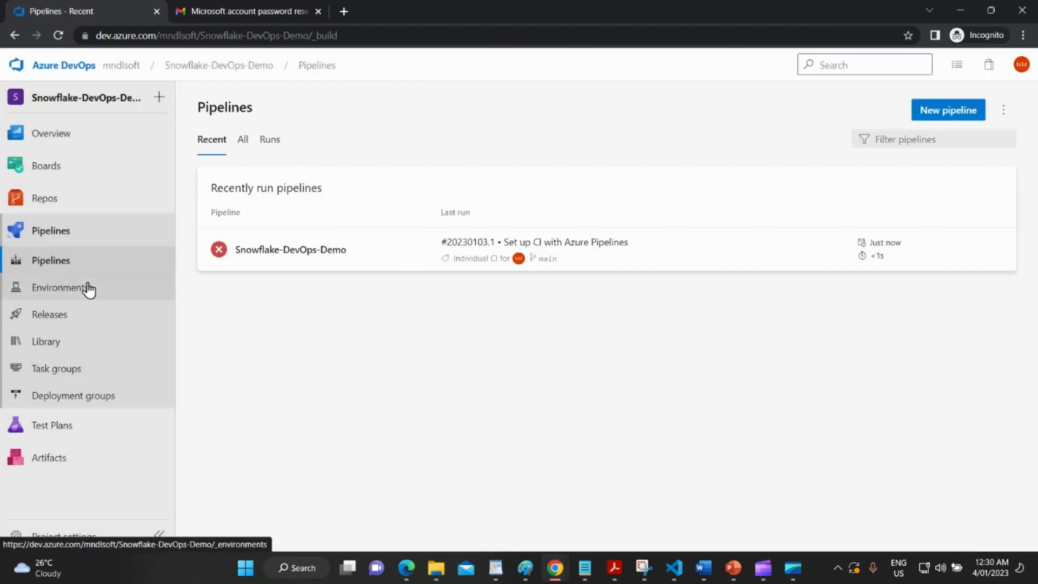
Open azure-pipelines.yml in the repository files and review its YAML contents.
{"action": "left_click", "coordinate": [75, 203]}
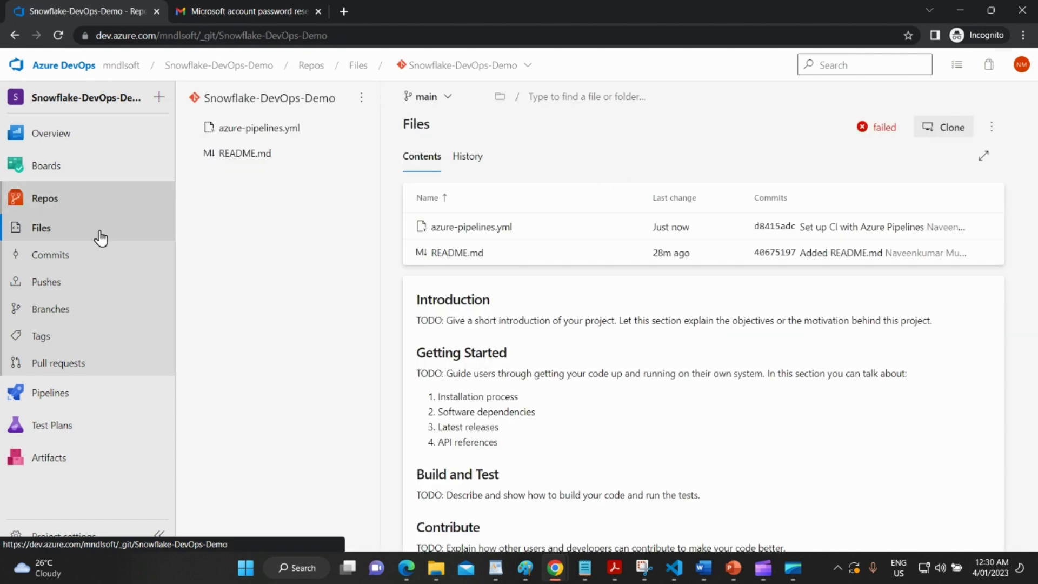
{"action": "left_click", "coordinate": [483, 229]}
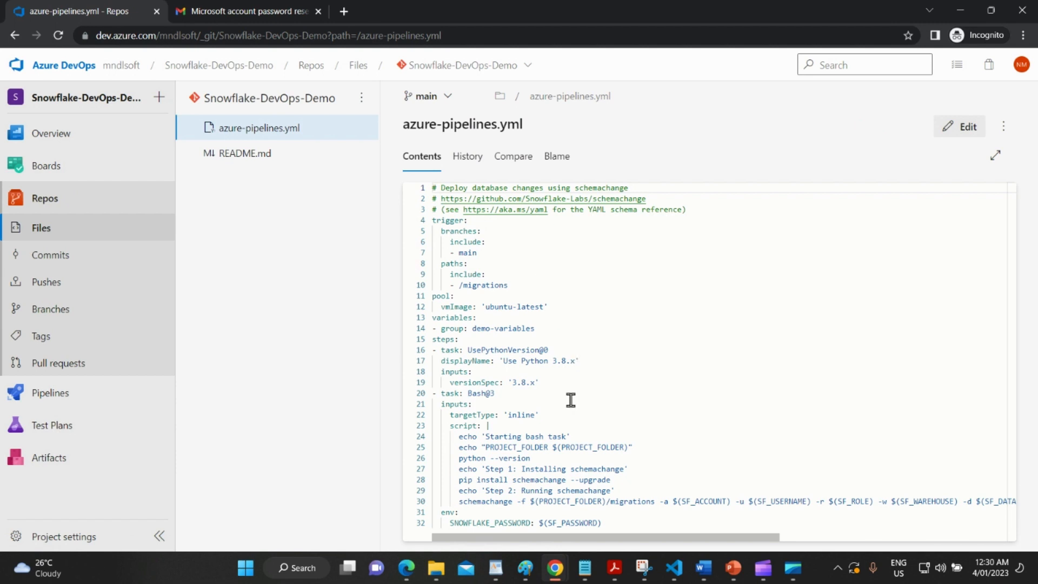
{"action": "left_click_drag", "start_coordinate": [628, 523], "coordinate": [586, 501]}
{"action": "left_click_drag", "start_coordinate": [439, 250], "coordinate": [430, 220]}
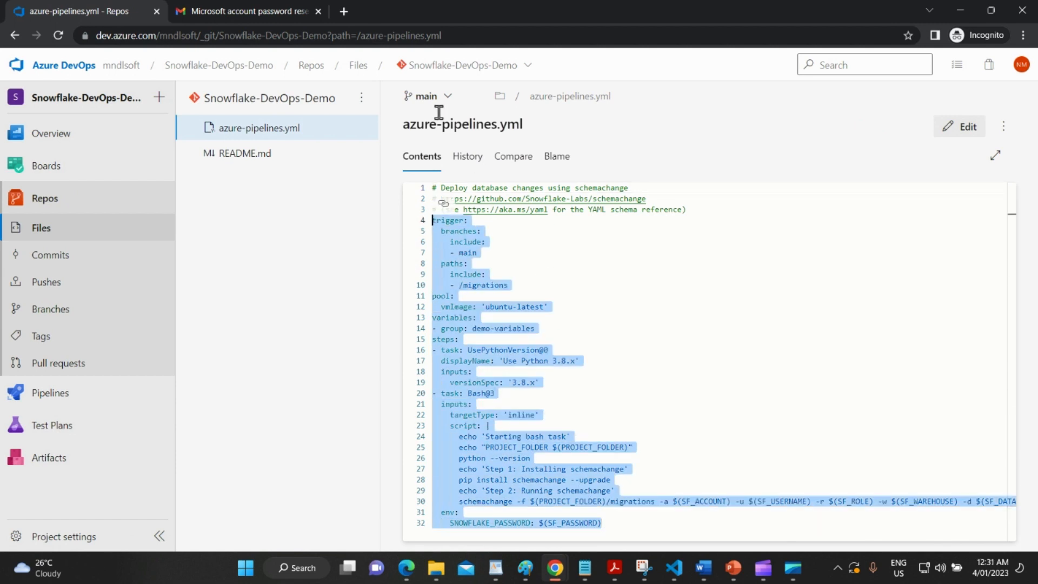
{"action": "left_click", "coordinate": [98, 219]}
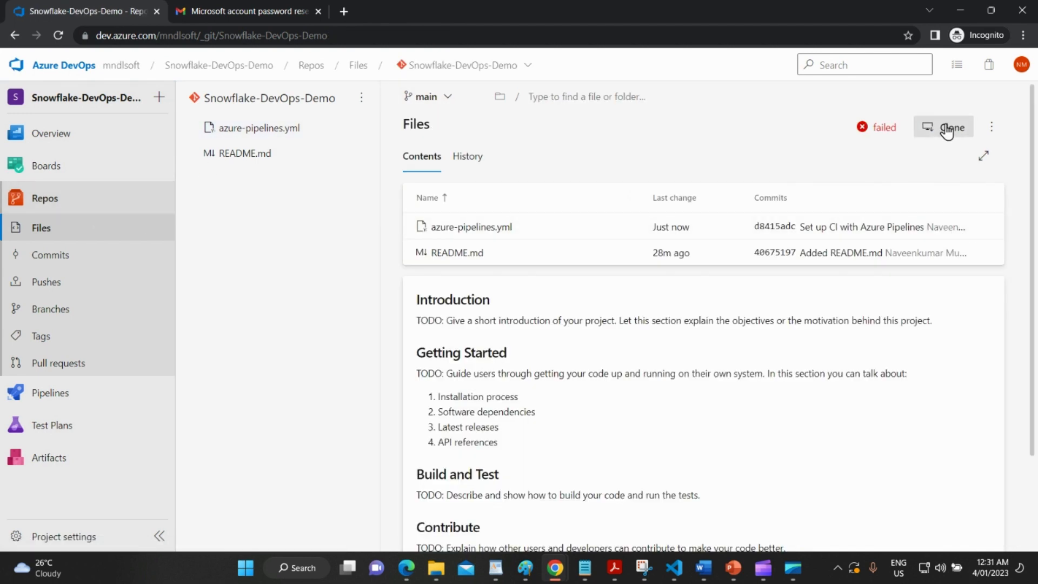
Check the repository branches, then bring up the Clone dialog for Snowflake-DevOps-Demo.
{"action": "left_click", "coordinate": [101, 306]}
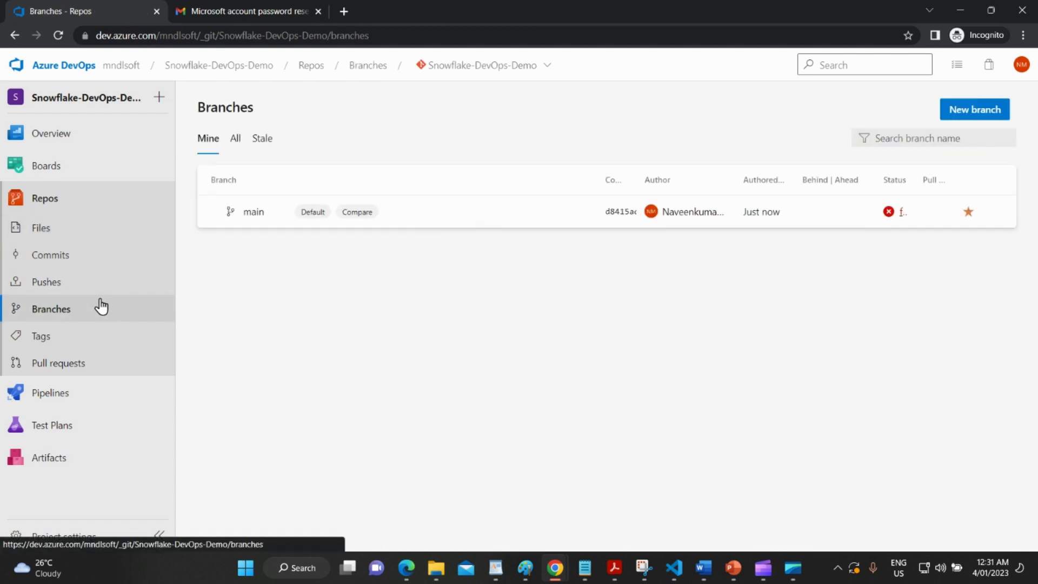
{"action": "left_click", "coordinate": [82, 231]}
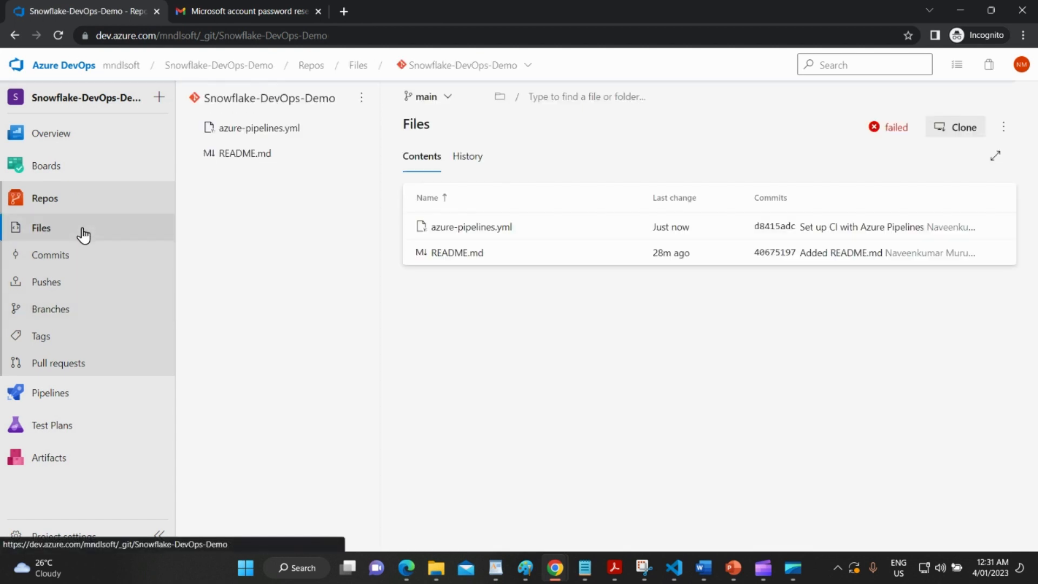
{"action": "left_click", "coordinate": [963, 132]}
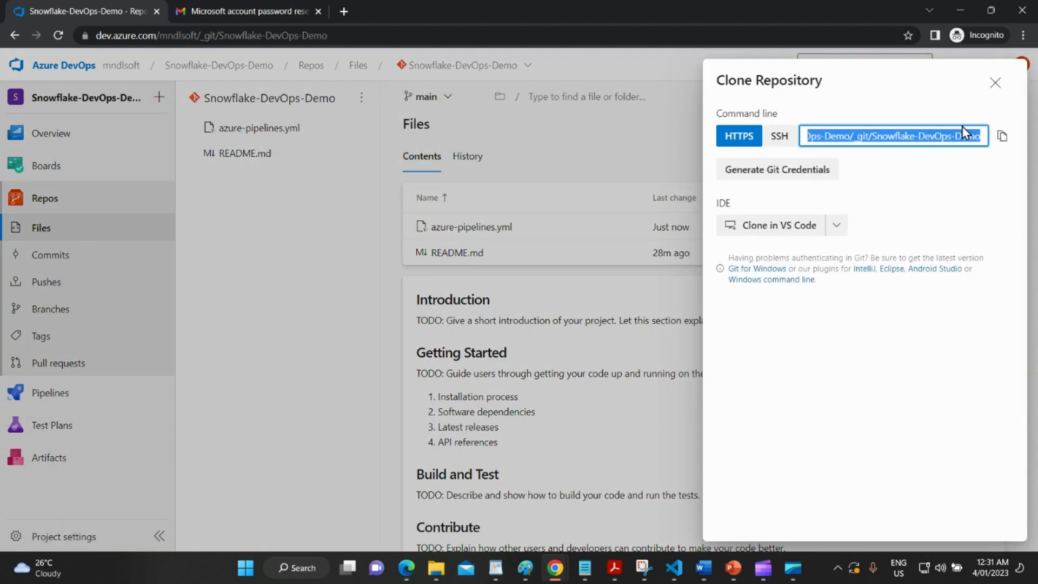
Launch cloning of Snowflake-DevOps-Demo into Visual Studio Code.
{"action": "left_click", "coordinate": [763, 231]}
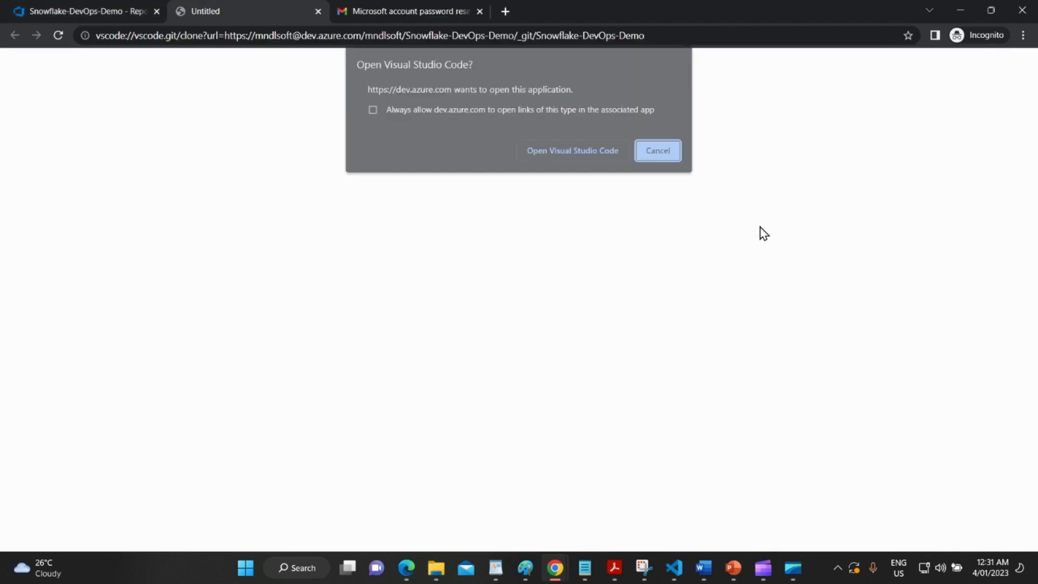
{"action": "left_click", "coordinate": [584, 157]}
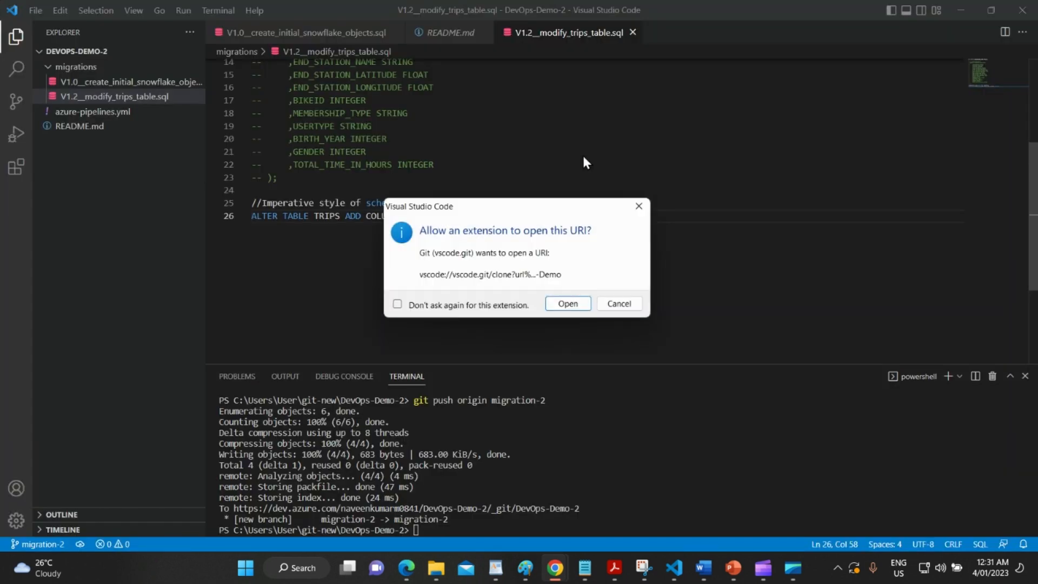
{"action": "left_click", "coordinate": [568, 303]}
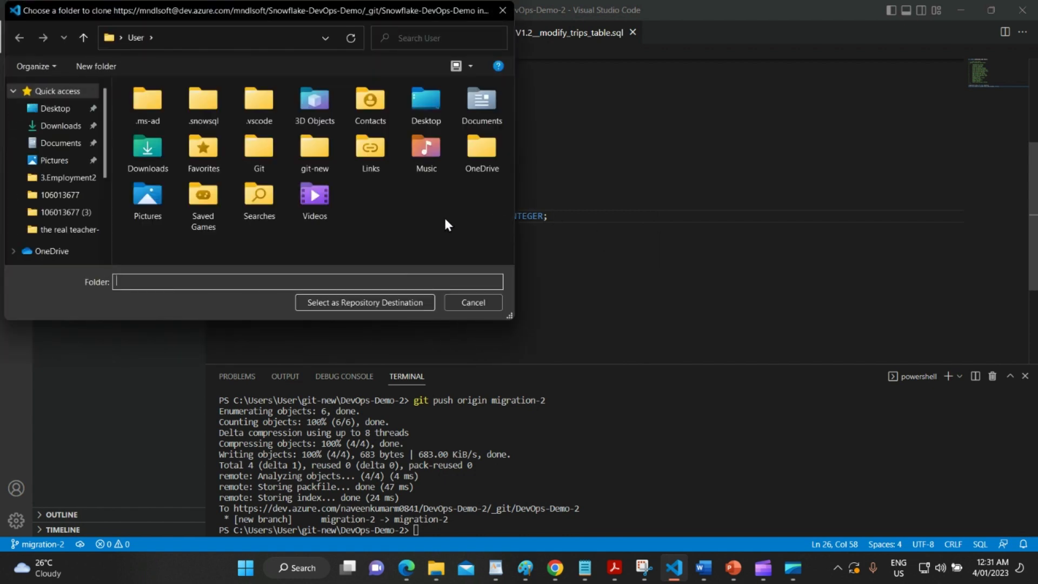
Create a new folder git-1 and select it as the repository destination.
{"action": "right_click", "coordinate": [419, 203]}
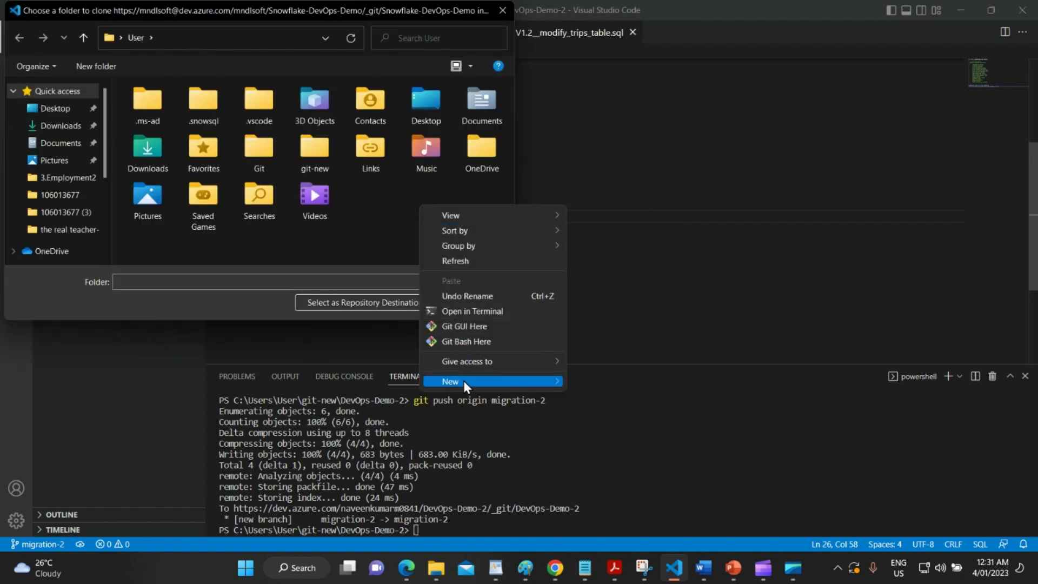
{"action": "mouse_move", "coordinate": [462, 381]}
{"action": "left_click", "coordinate": [585, 382]}
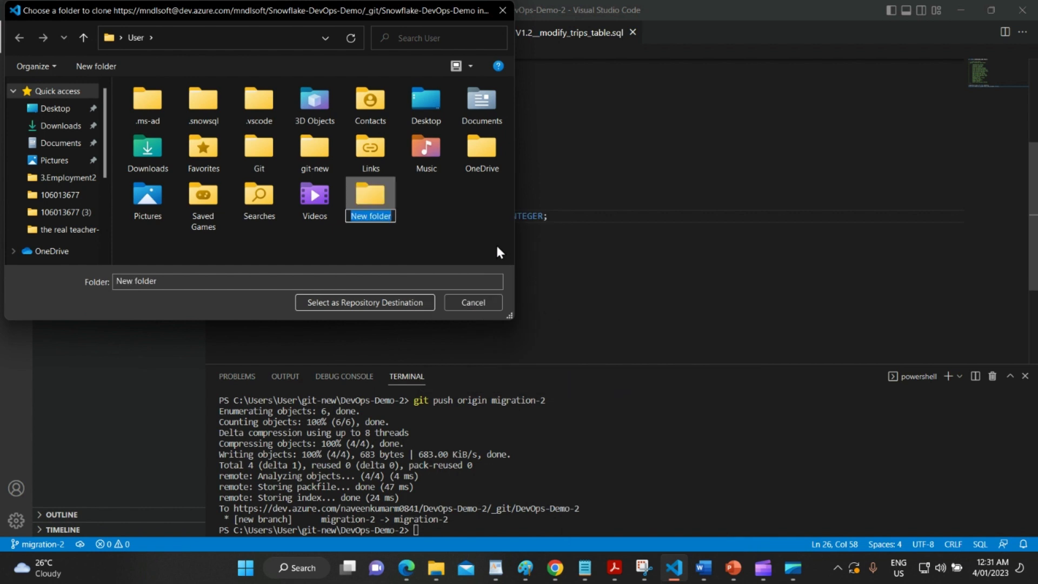
{"action": "type", "text": "git-"}
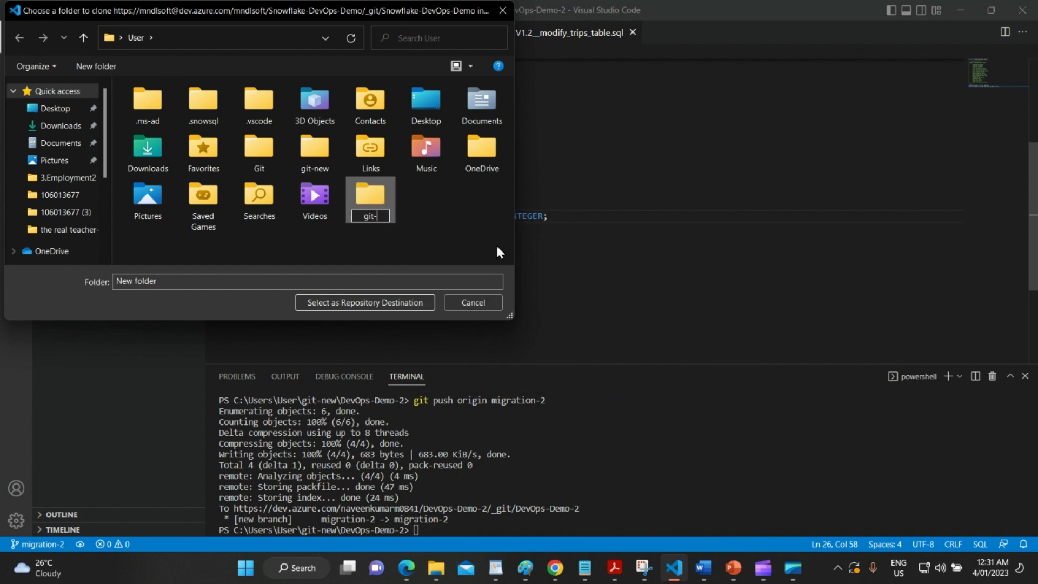
{"action": "type", "text": "1"}
{"action": "key", "text": "Return"}
{"action": "left_click", "coordinate": [350, 202]}
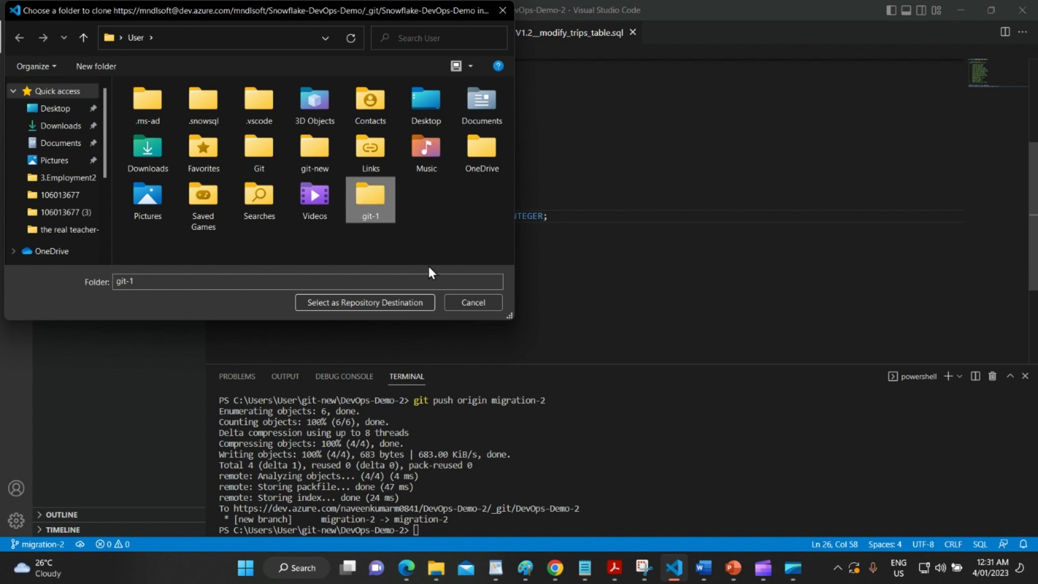
{"action": "left_click", "coordinate": [393, 304]}
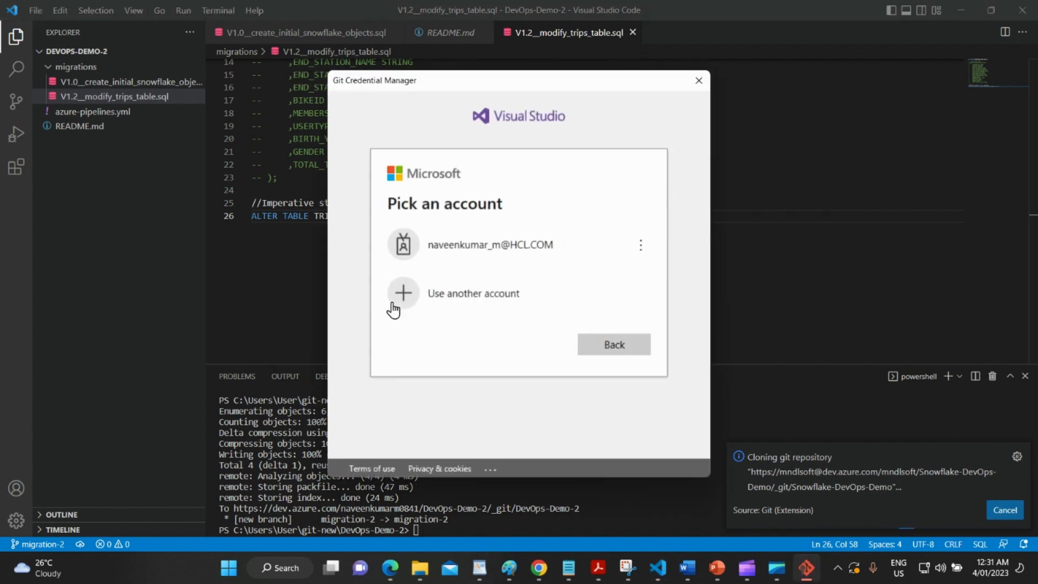
Sign in to Git Credential Manager with a different account's e-mail and password.
{"action": "left_click", "coordinate": [431, 295]}
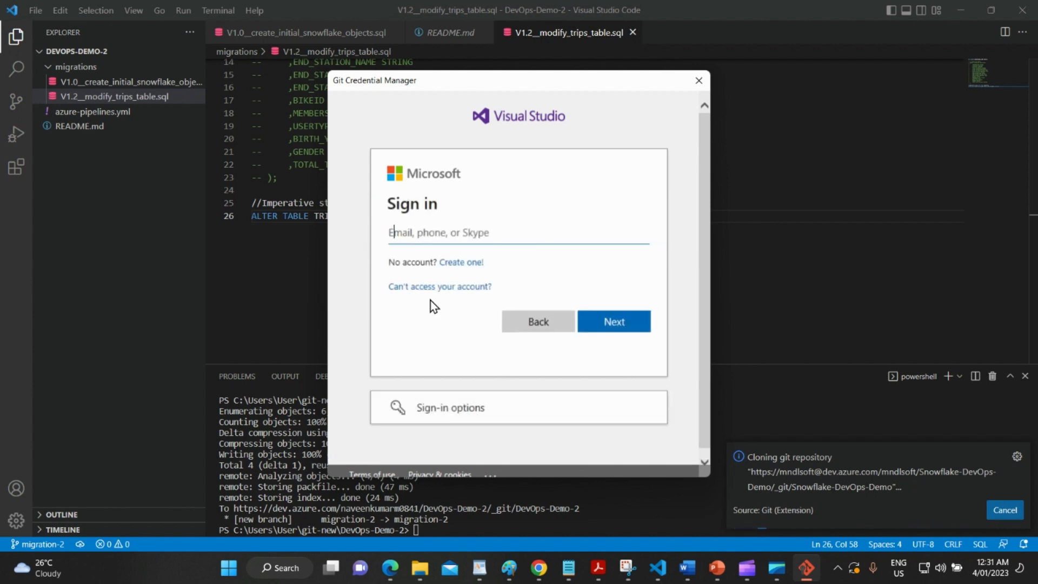
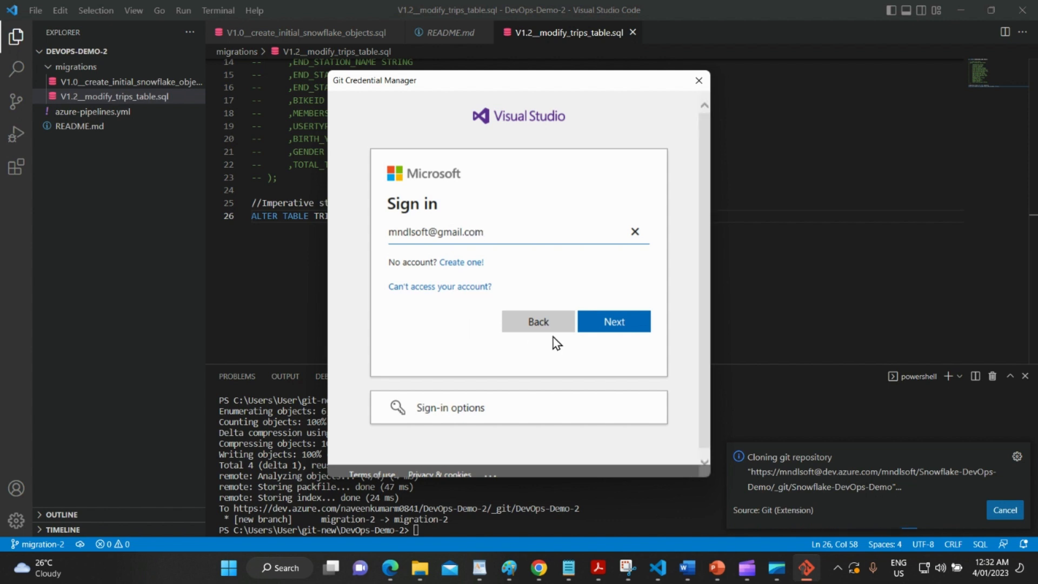
{"action": "left_click", "coordinate": [604, 323]}
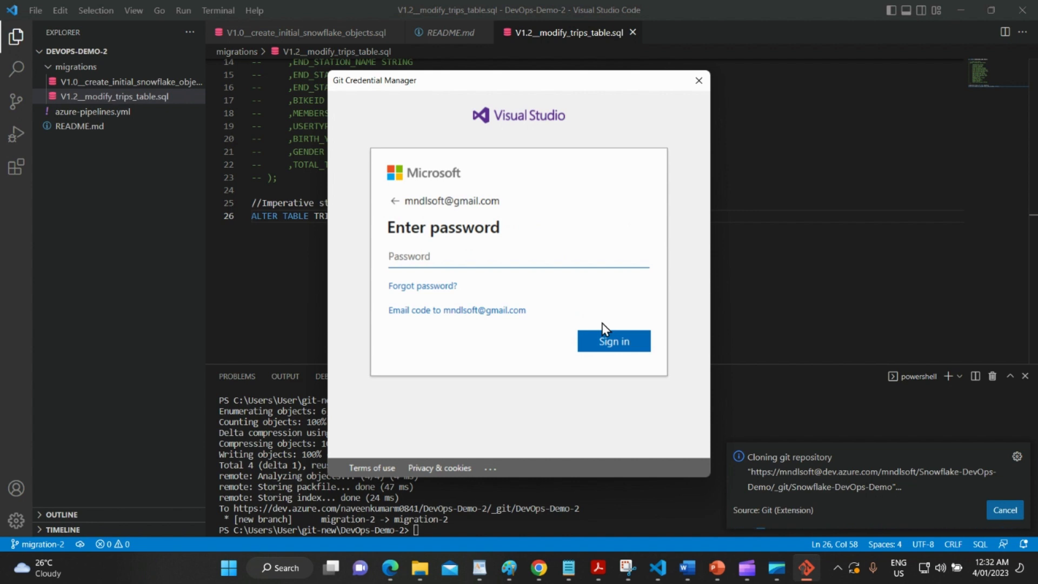
{"action": "type", "text": "•••••••••••"}
{"action": "left_click", "coordinate": [612, 345]}
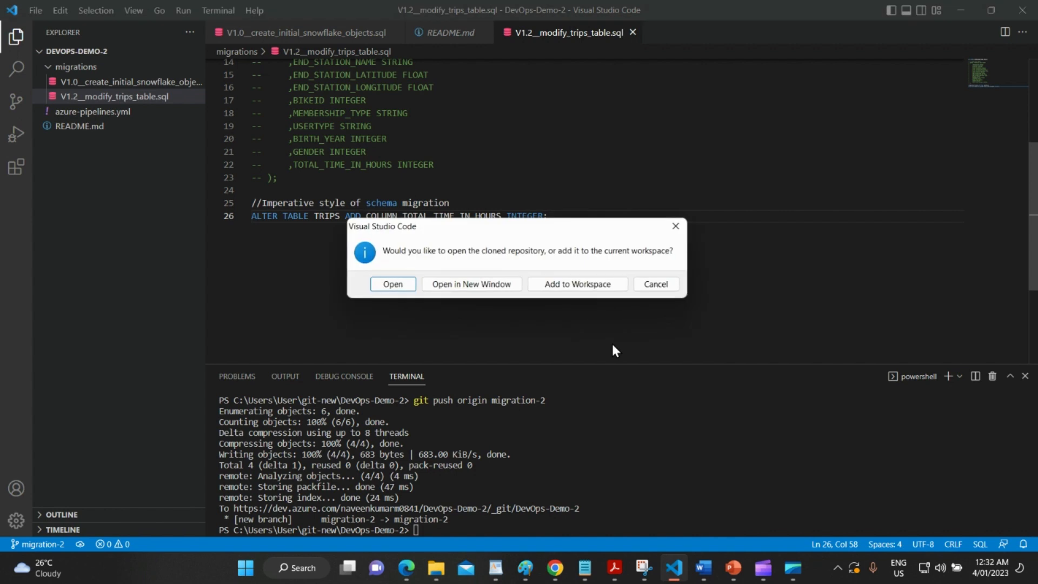
Open the cloned repository in a new maximized window, trusting the authors and parent folder.
{"action": "left_click", "coordinate": [469, 286]}
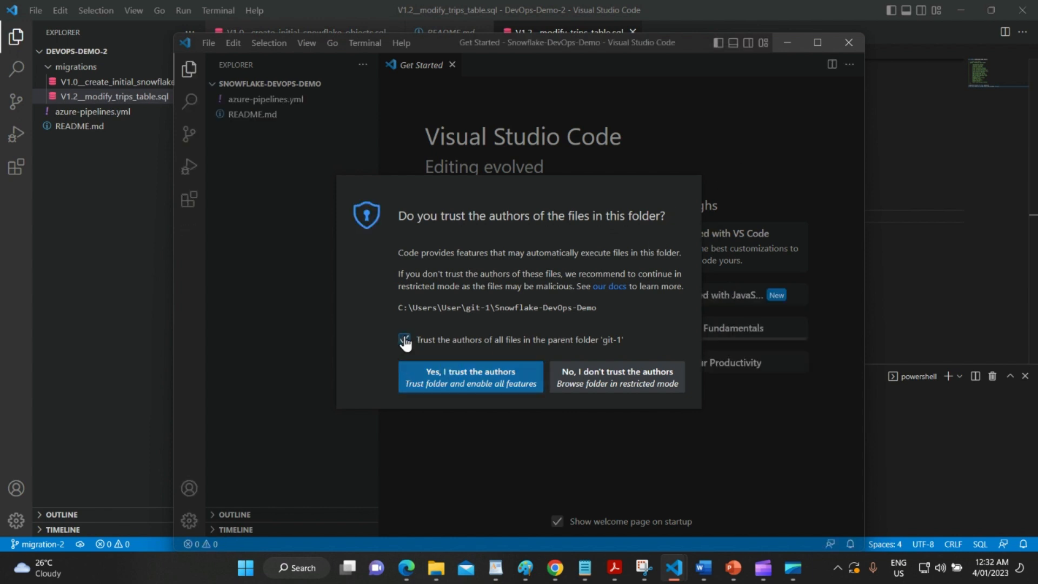
{"action": "left_click", "coordinate": [404, 340]}
{"action": "left_click", "coordinate": [439, 374]}
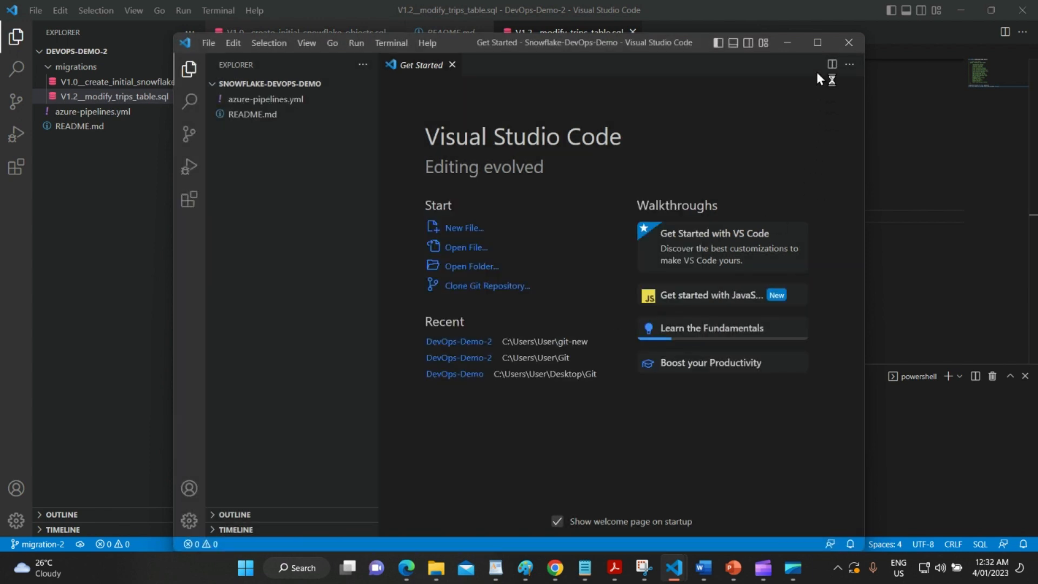
{"action": "left_click", "coordinate": [817, 43]}
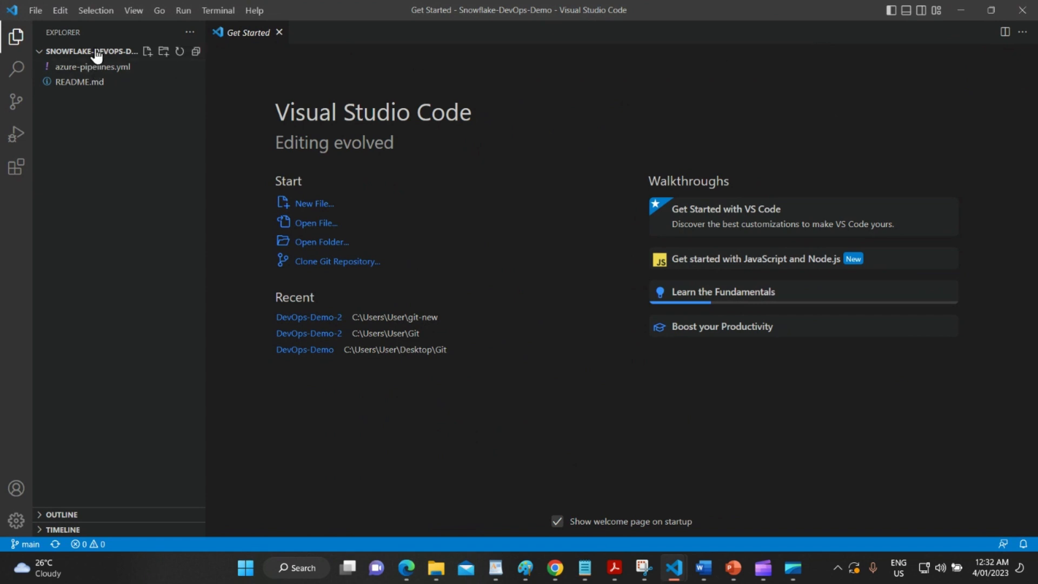
In a new terminal, list branches with git branch and run git checkout -b migration-1.
{"action": "left_click", "coordinate": [215, 11]}
{"action": "left_click", "coordinate": [225, 31]}
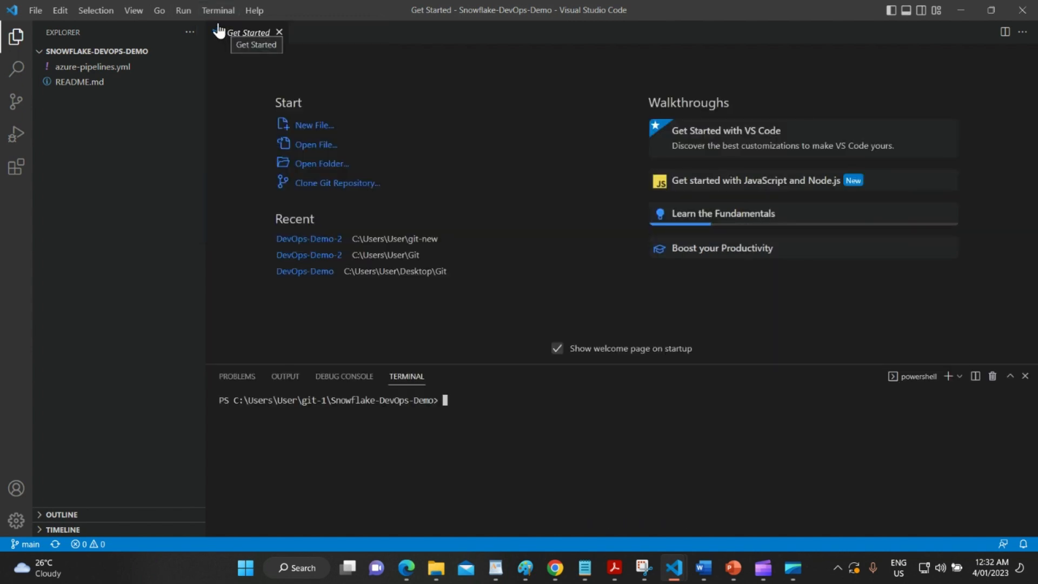
{"action": "type", "text": "git"}
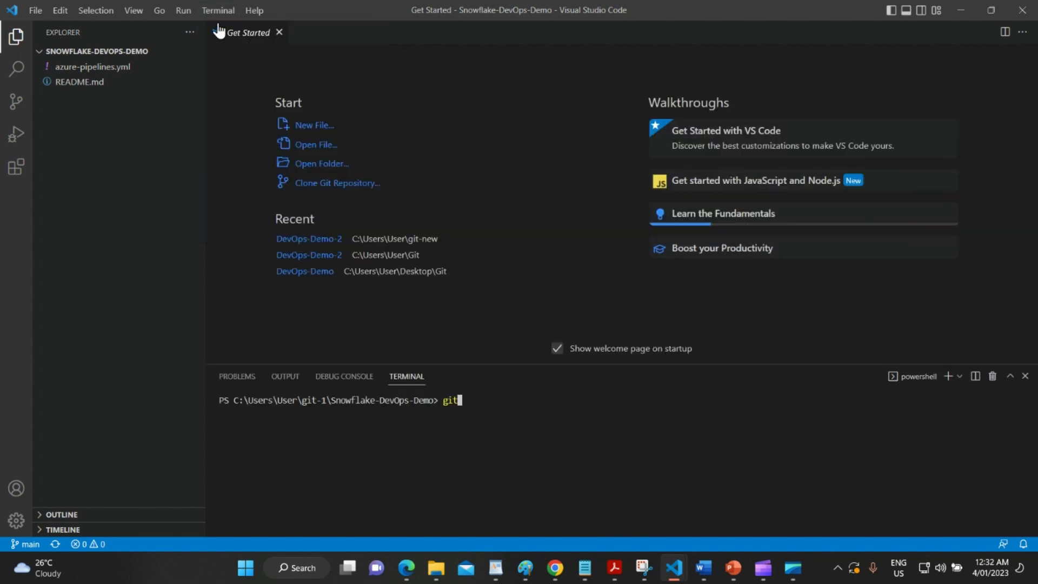
{"action": "type", "text": " branch"}
{"action": "key", "text": "Return"}
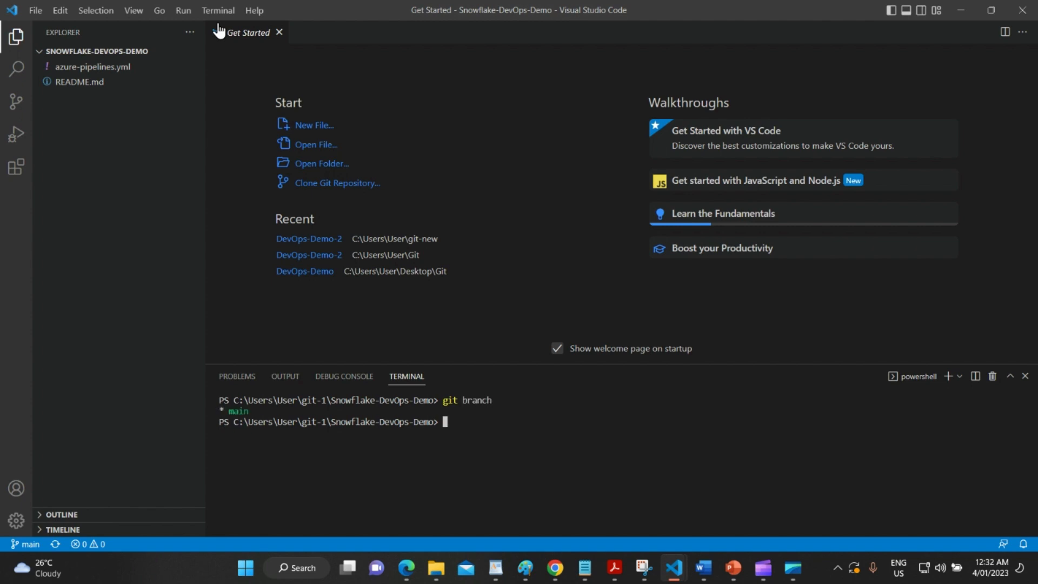
{"action": "type", "text": "git checkout -b migrations"}
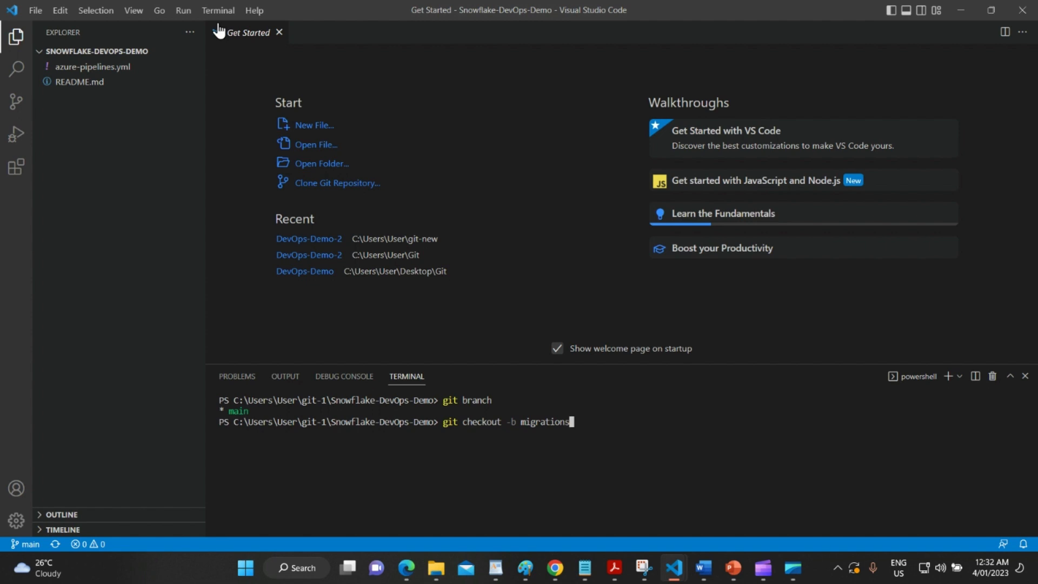
{"action": "key", "text": "BackSpace"}
{"action": "type", "text": "-1"}
{"action": "key", "text": "Return"}
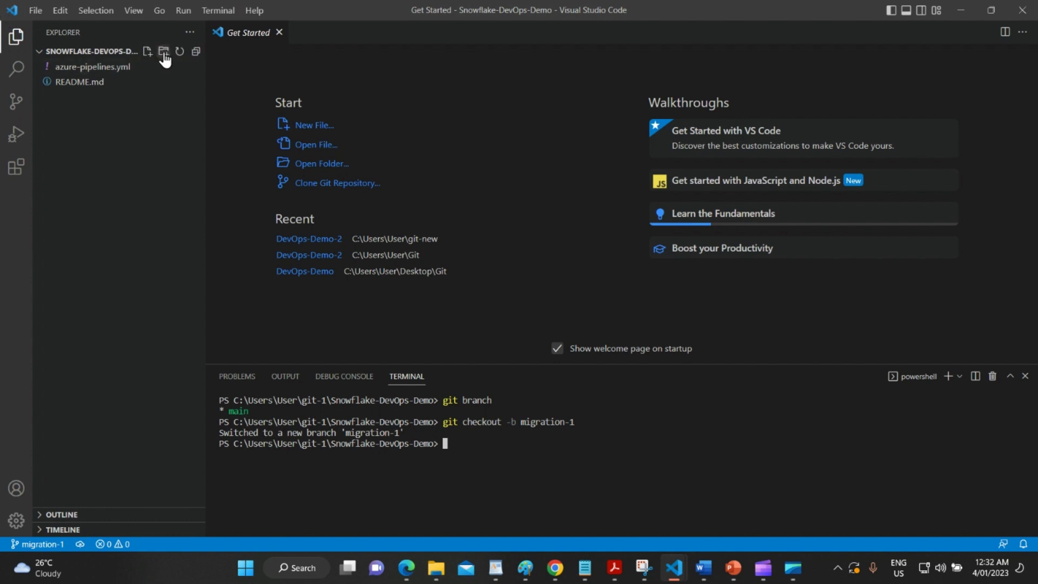
Create a migrations folder in the repository root.
{"action": "left_click", "coordinate": [164, 52]}
{"action": "type", "text": "migrations"}
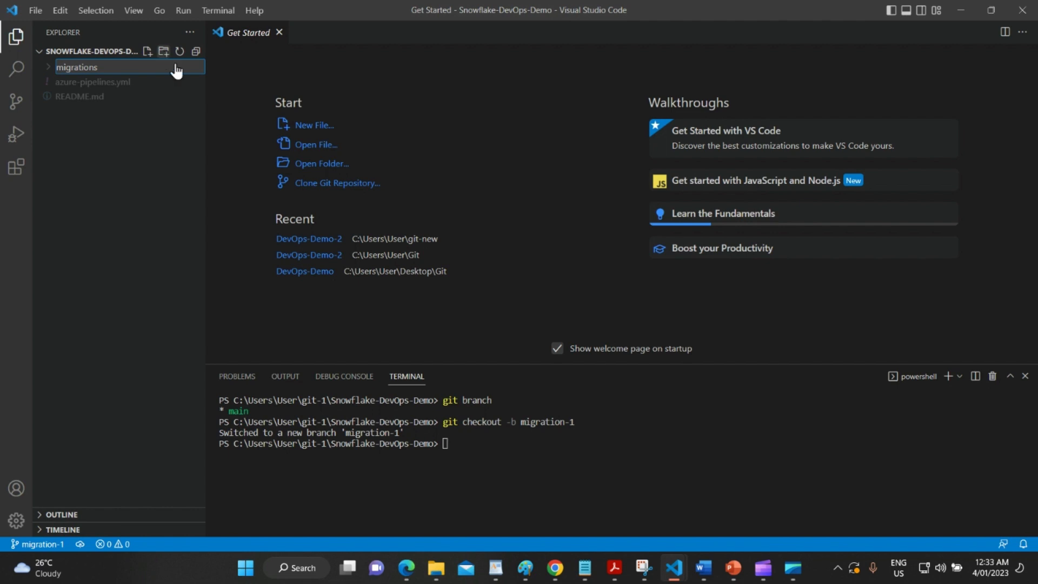
{"action": "key", "text": "Return"}
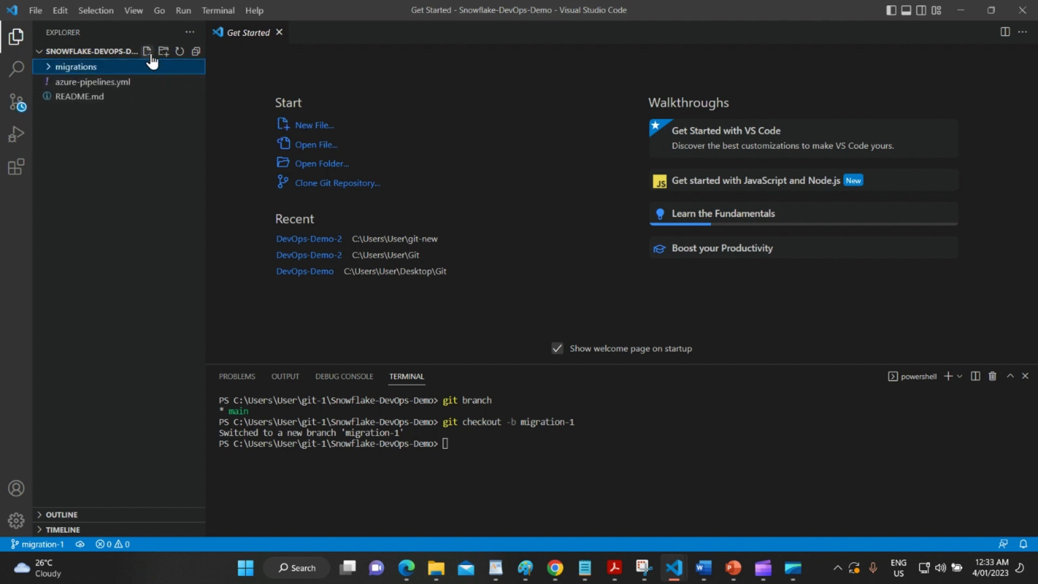
Add an empty V1.0__create_objects.sql file in migrations, then bring up the variable notes.
{"action": "left_click", "coordinate": [149, 52]}
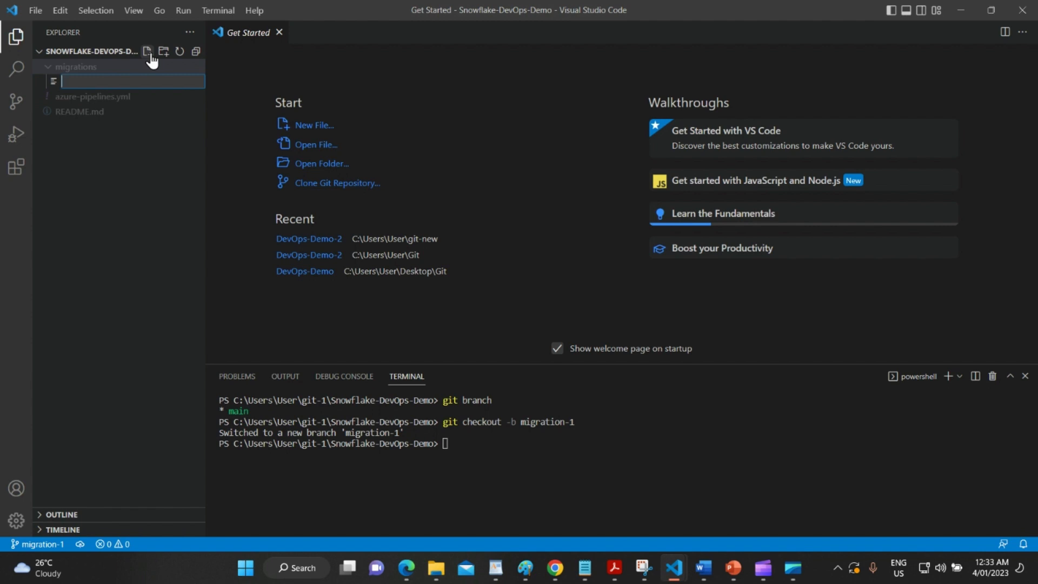
{"action": "type", "text": "V1.0__create_objects.sql"}
{"action": "key", "text": "Return"}
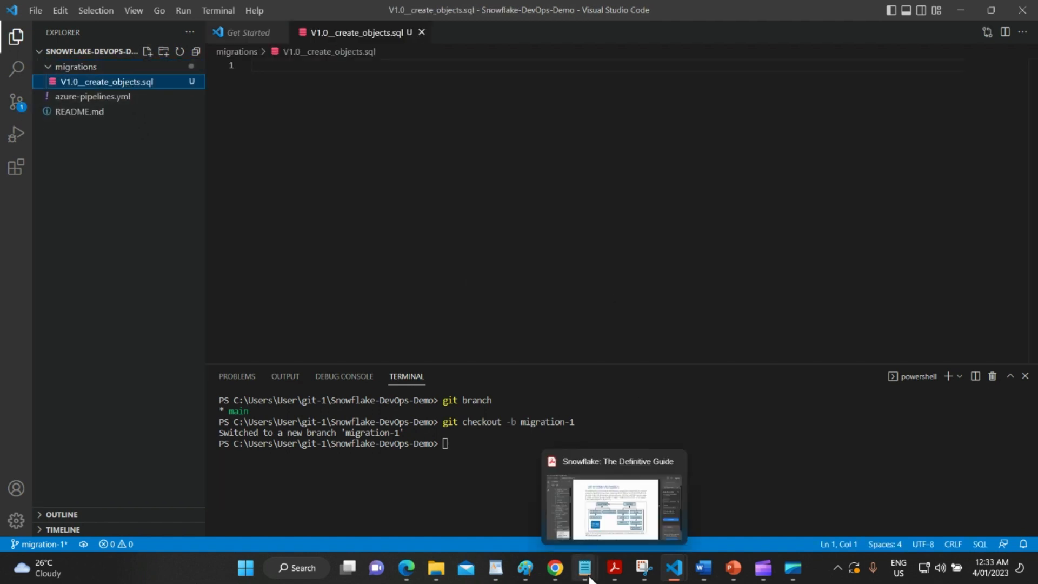
{"action": "mouse_move", "coordinate": [581, 582]}
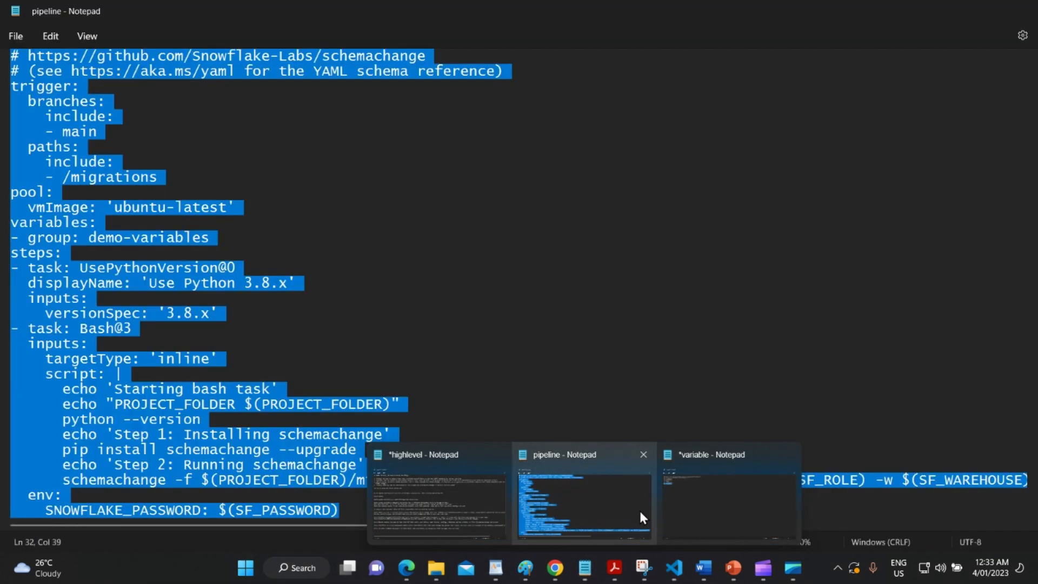
{"action": "left_click", "coordinate": [714, 525]}
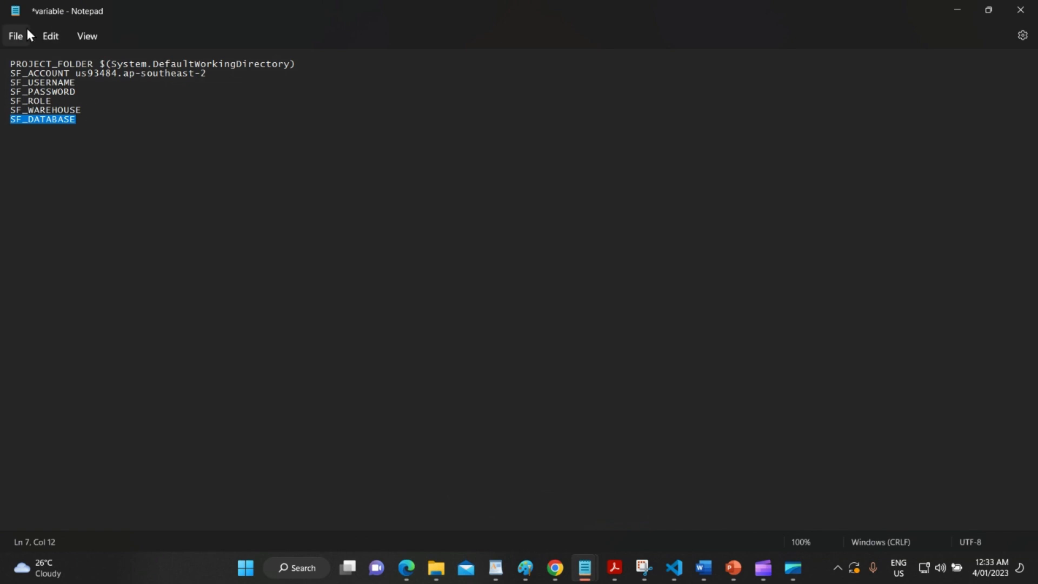
Copy all SQL from the Desktop changes file into V1.0__create_objects.sql and view pending changes.
{"action": "mouse_move", "coordinate": [430, 565]}
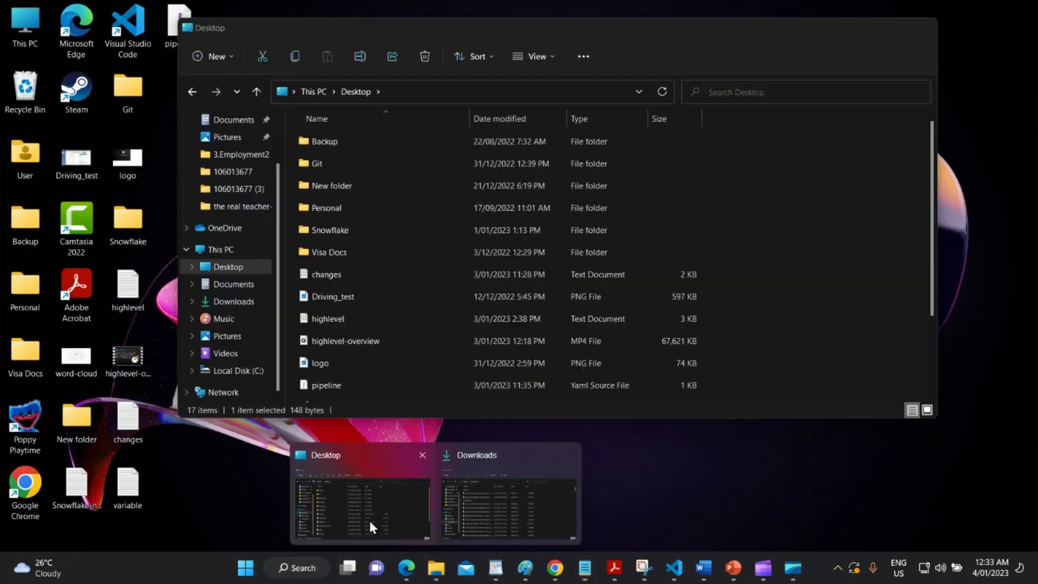
{"action": "left_click", "coordinate": [368, 518]}
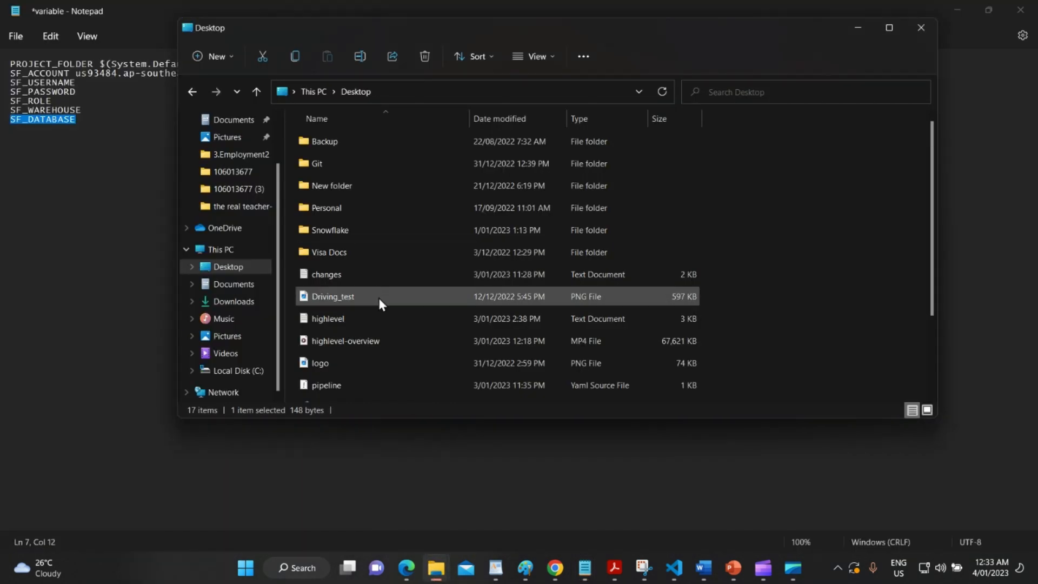
{"action": "double_click", "coordinate": [365, 273]}
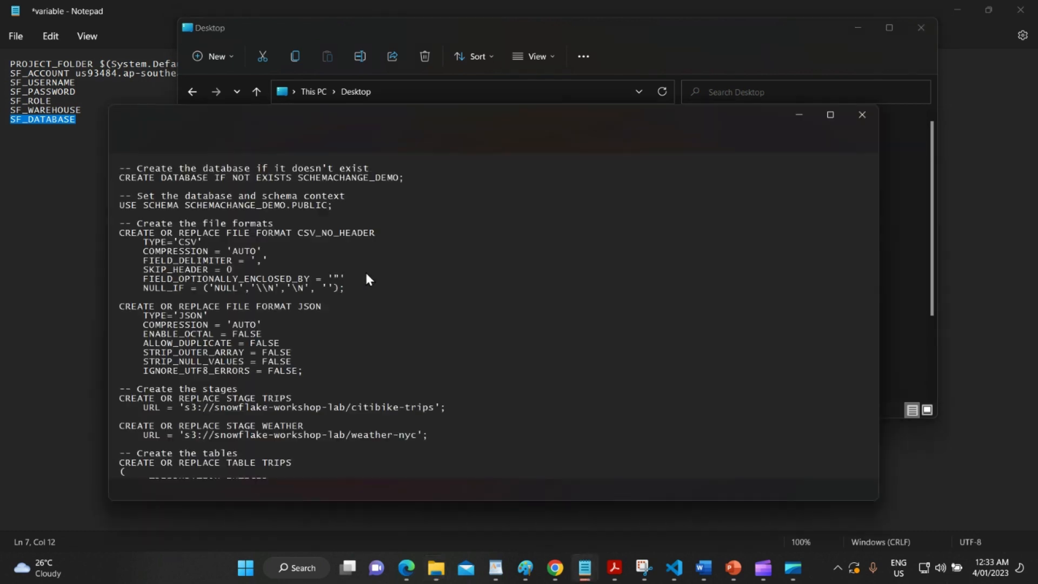
{"action": "key", "text": "ctrl+a"}
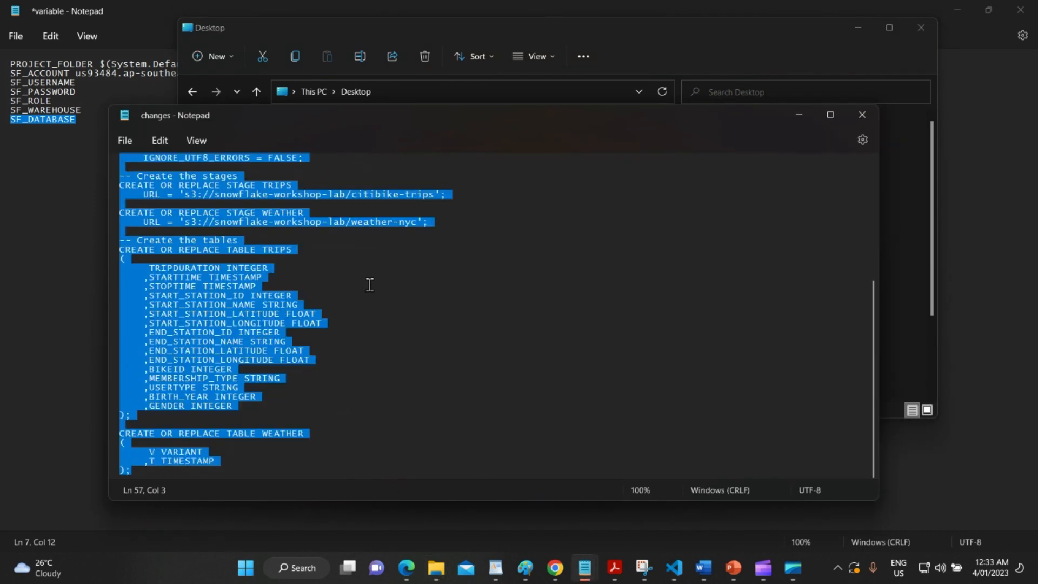
{"action": "key", "text": "alt+Tab"}
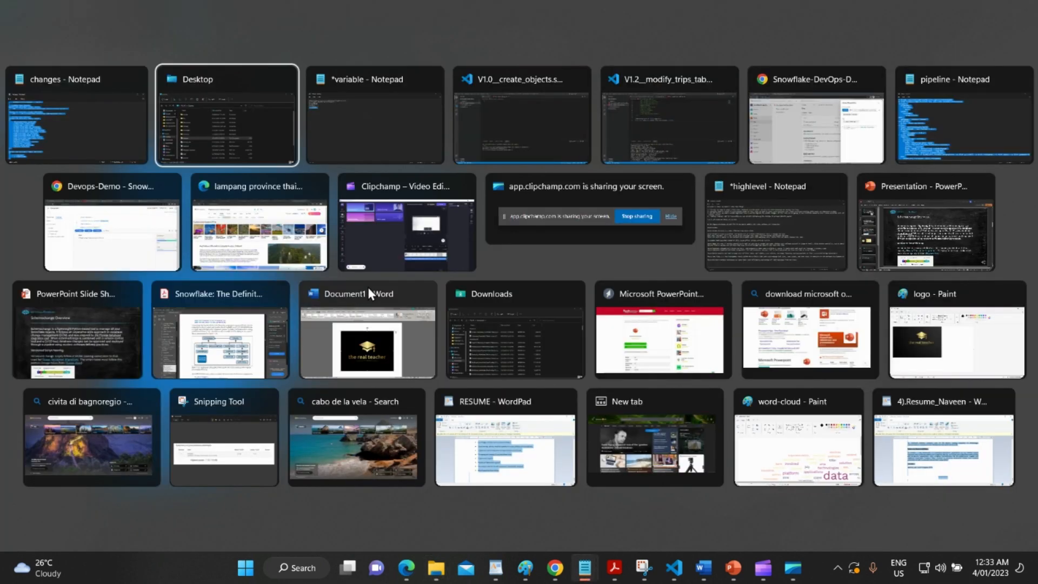
{"action": "key", "text": "Tab"}
{"action": "key", "text": "Tab"}
{"action": "left_click", "coordinate": [333, 84]}
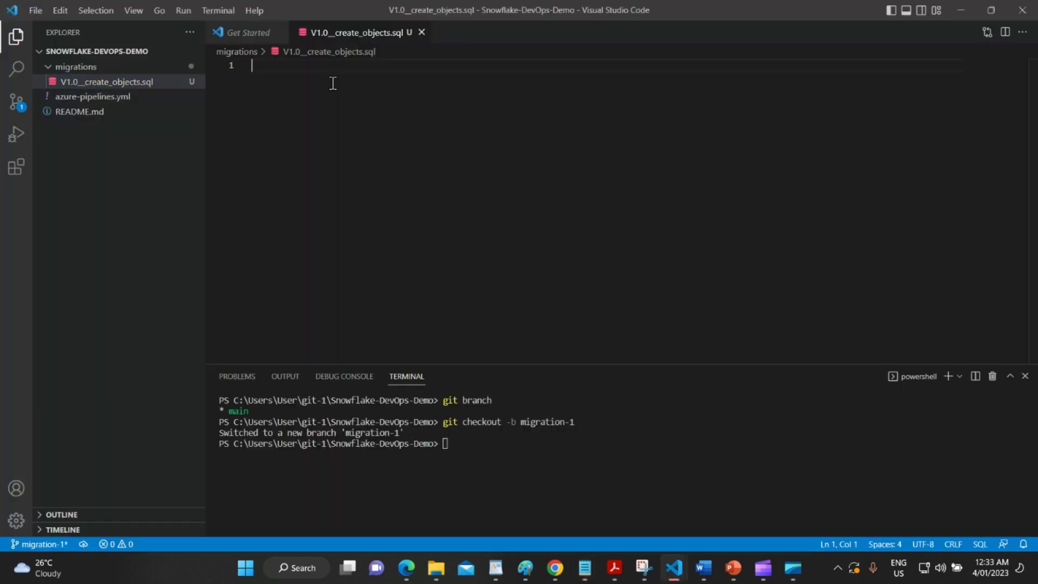
{"action": "key", "text": "ctrl+v"}
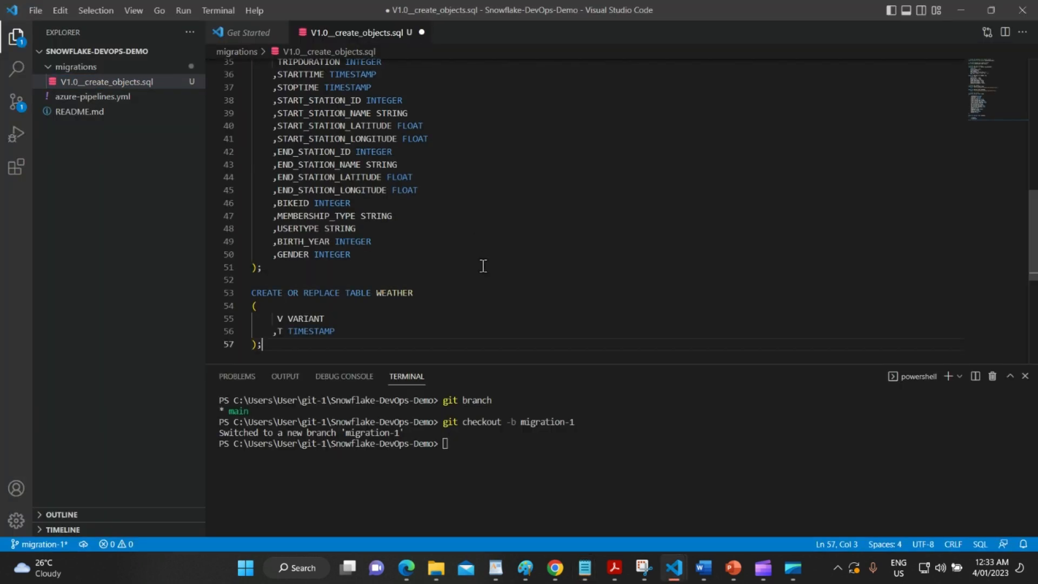
{"action": "scroll", "coordinate": [481, 270], "scroll_direction": "up", "scroll_amount": 10}
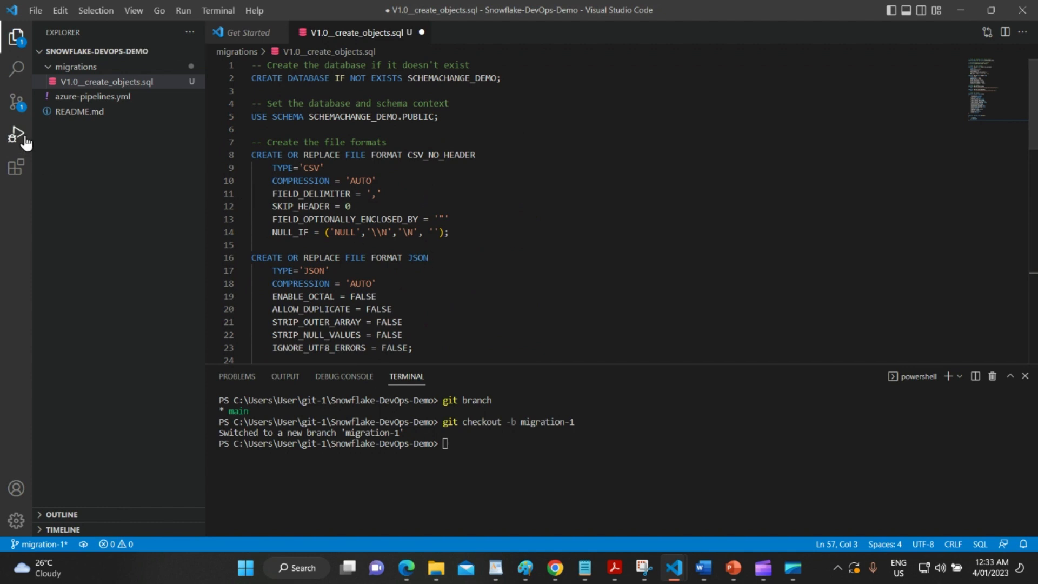
{"action": "left_click", "coordinate": [25, 111]}
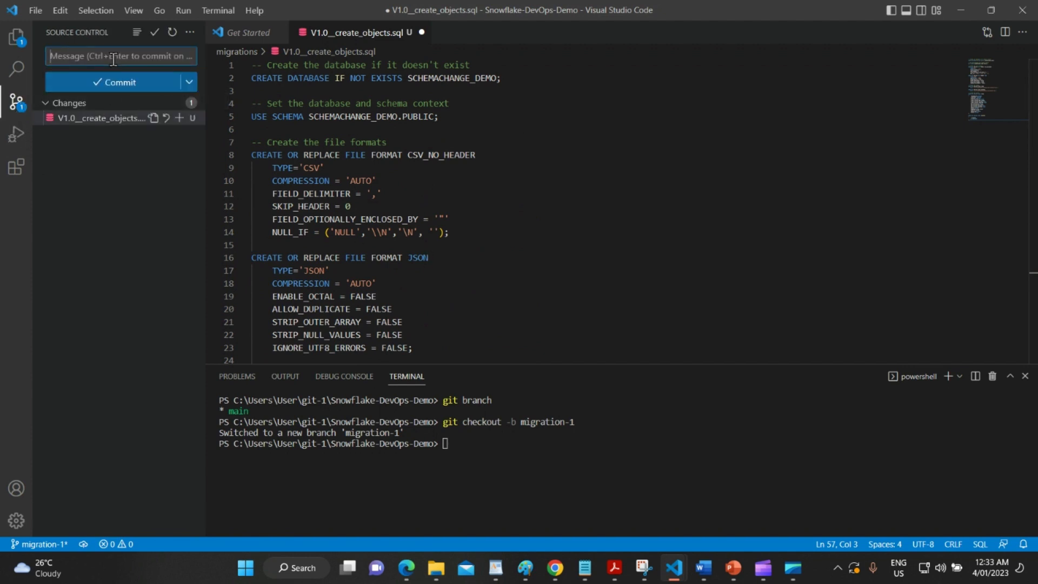
Save and commit V1.0__create_objects.sql as 'migration 01 objects', then publish the migration-1 branch.
{"action": "type", "text": "migration "}
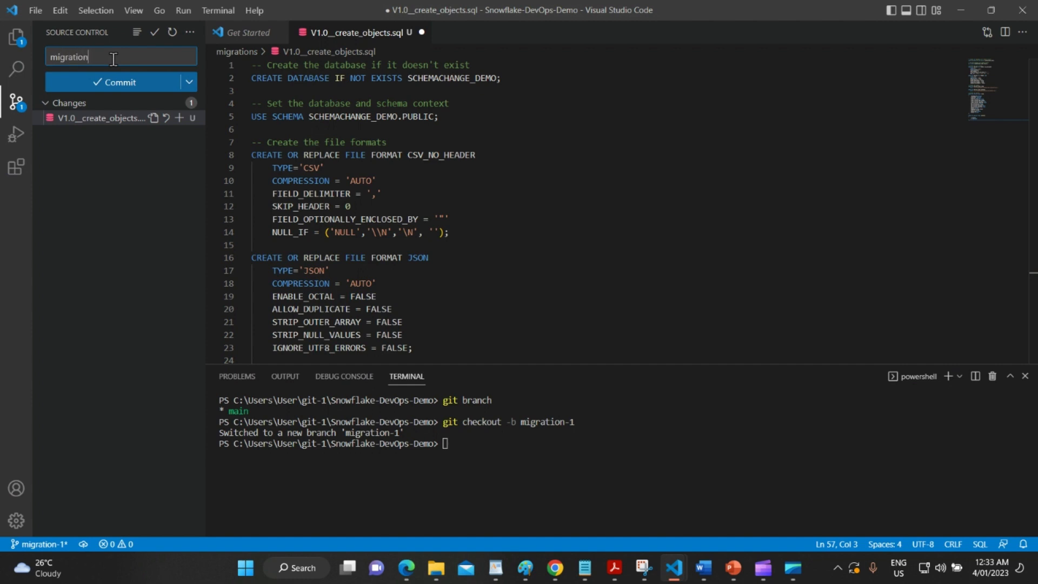
{"action": "type", "text": "01 objects"}
{"action": "left_click", "coordinate": [115, 84]}
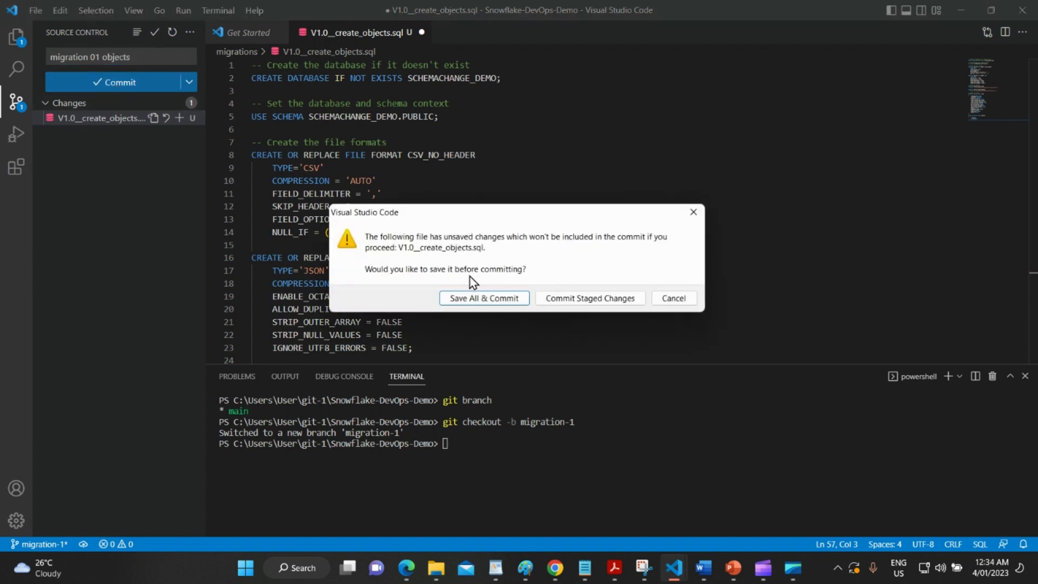
{"action": "left_click", "coordinate": [488, 298]}
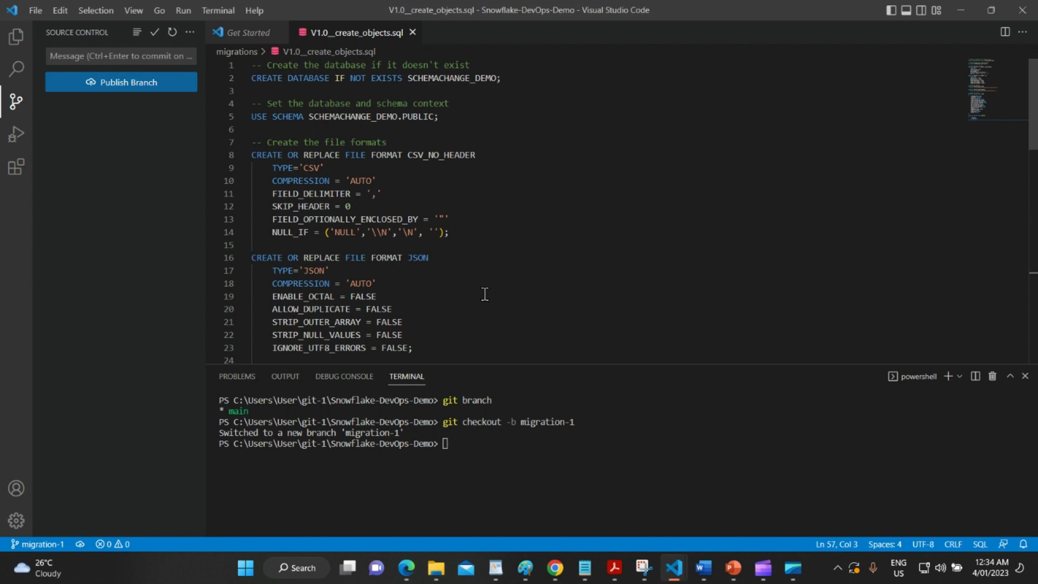
{"action": "left_click", "coordinate": [128, 85]}
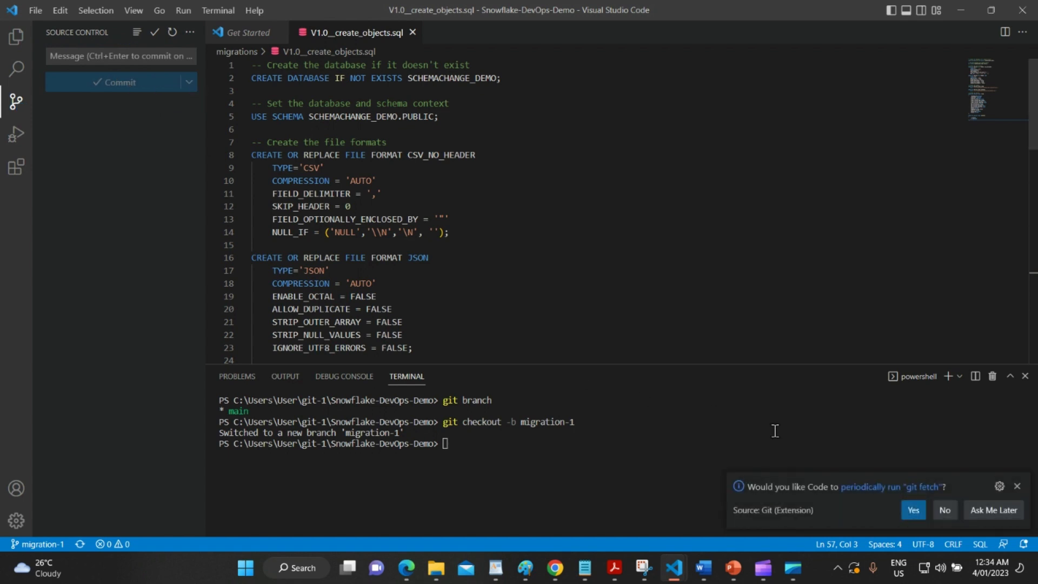
Run 'git push origin migration-1' in the terminal, which reports everything up to date.
{"action": "left_click", "coordinate": [993, 511]}
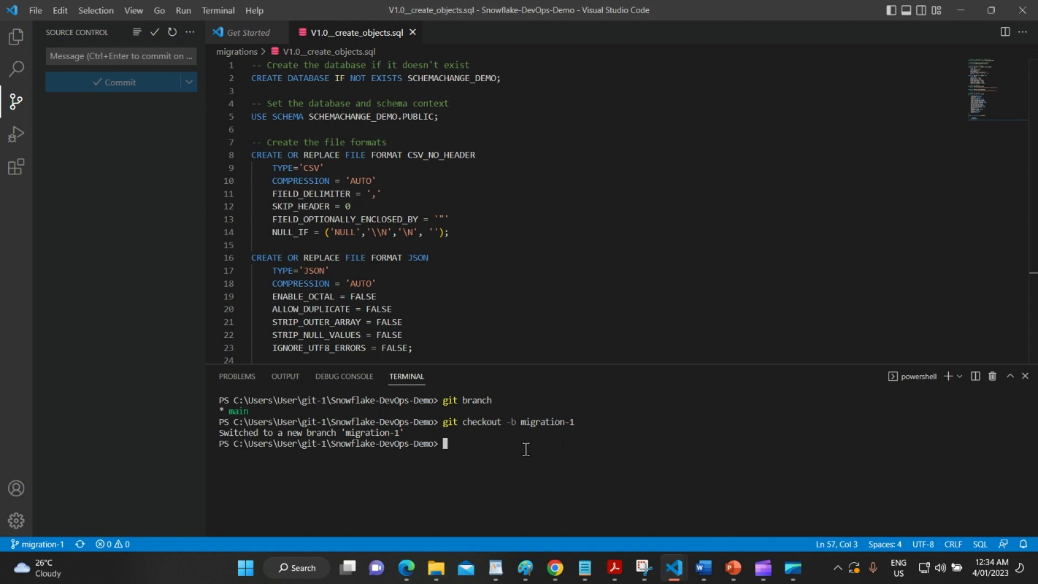
{"action": "type", "text": "git push origin"}
{"action": "double_click", "coordinate": [372, 434]}
{"action": "key", "text": "ctrl+c"}
{"action": "key", "text": "ctrl+v"}
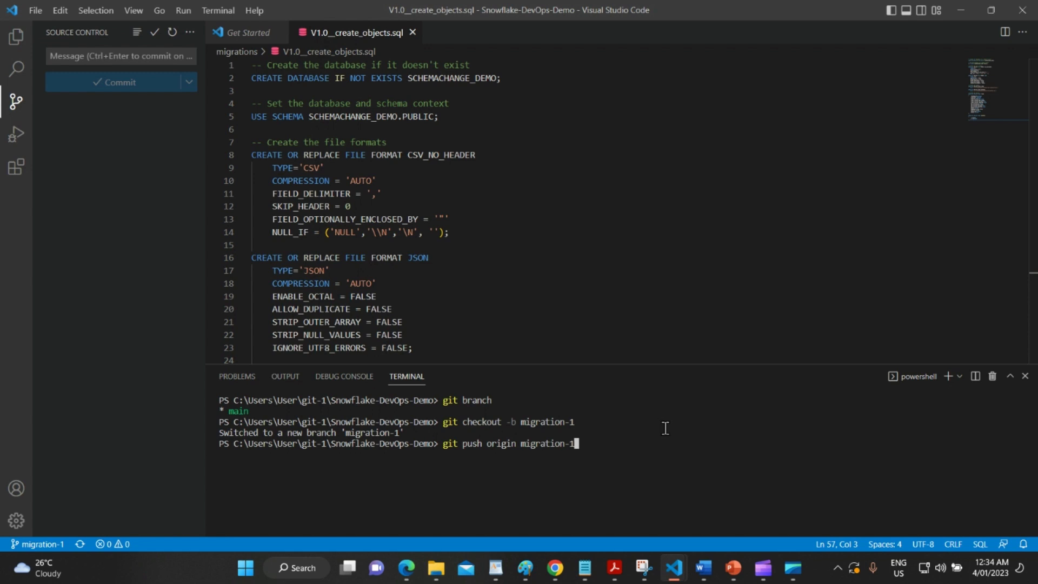
{"action": "key", "text": "Return"}
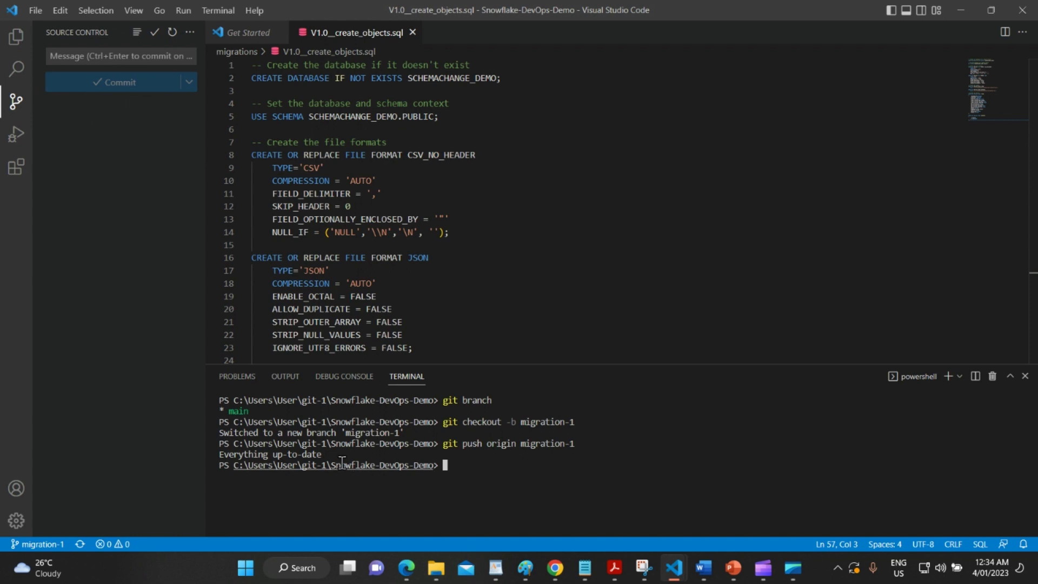
{"action": "left_click_drag", "start_coordinate": [311, 456], "coordinate": [273, 454]}
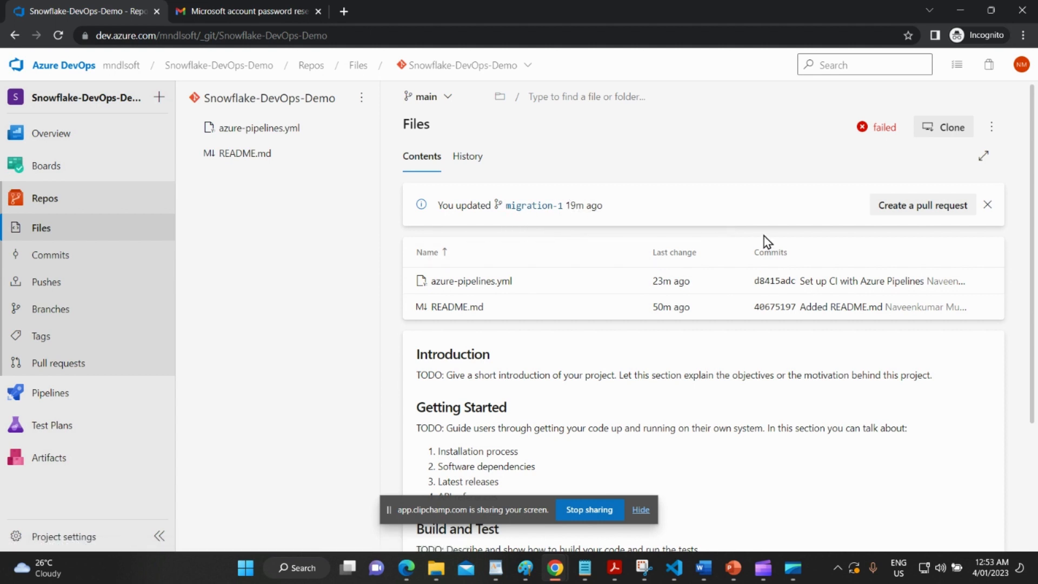
Draft a migration-1 → main pull request 'migration 01 objects' with the project owner as reviewer and no work items.
{"action": "left_click", "coordinate": [913, 208]}
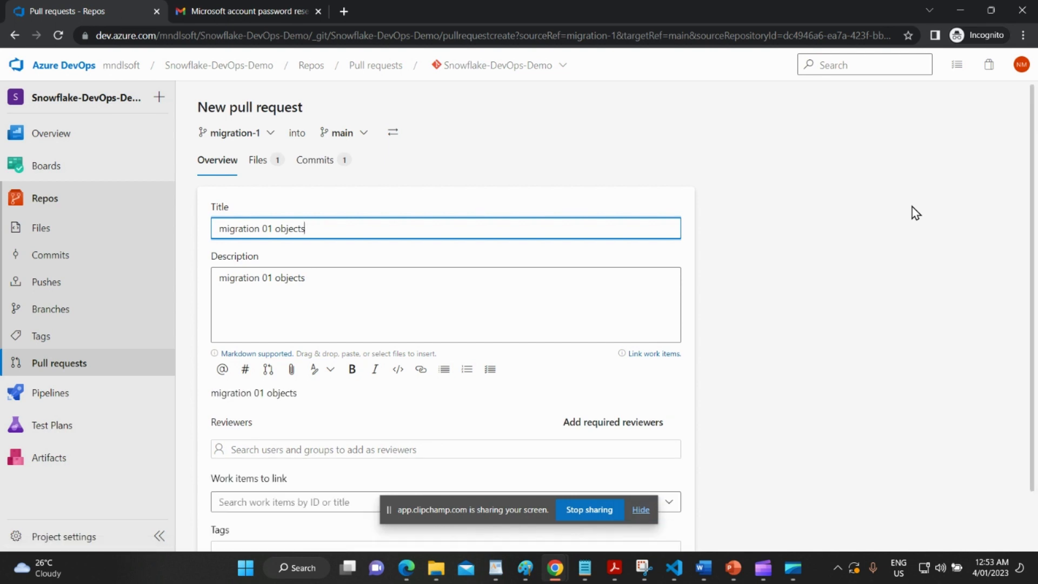
{"action": "scroll", "coordinate": [568, 291], "scroll_direction": "down", "scroll_amount": 1}
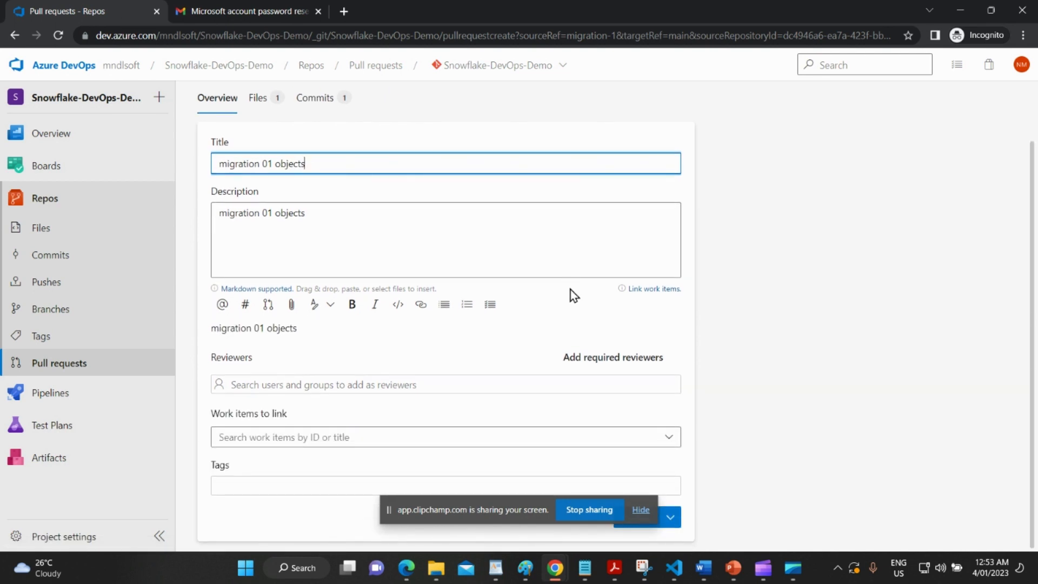
{"action": "left_click", "coordinate": [417, 385]}
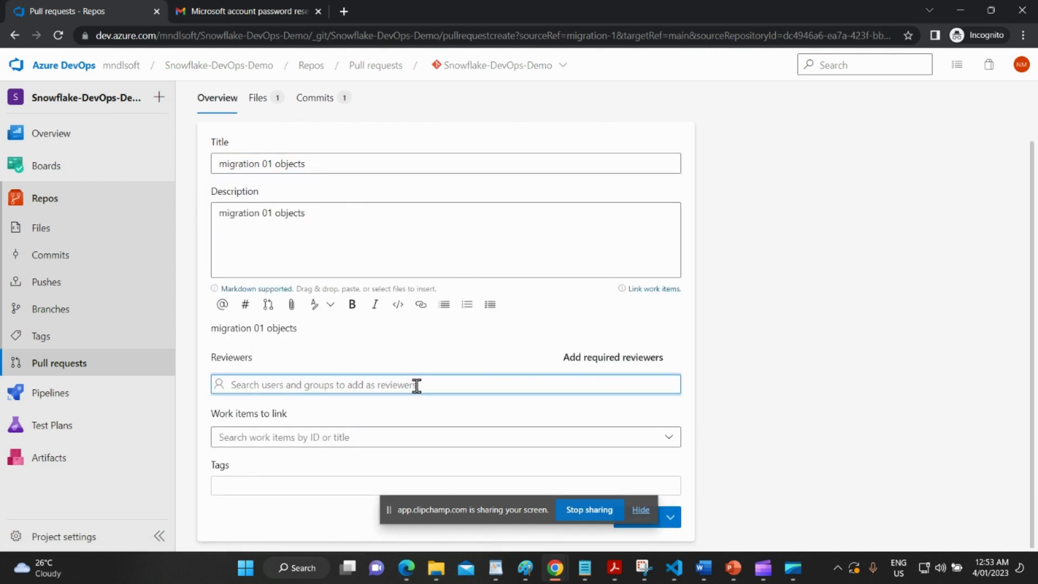
{"action": "type", "text": "mndlsoft"}
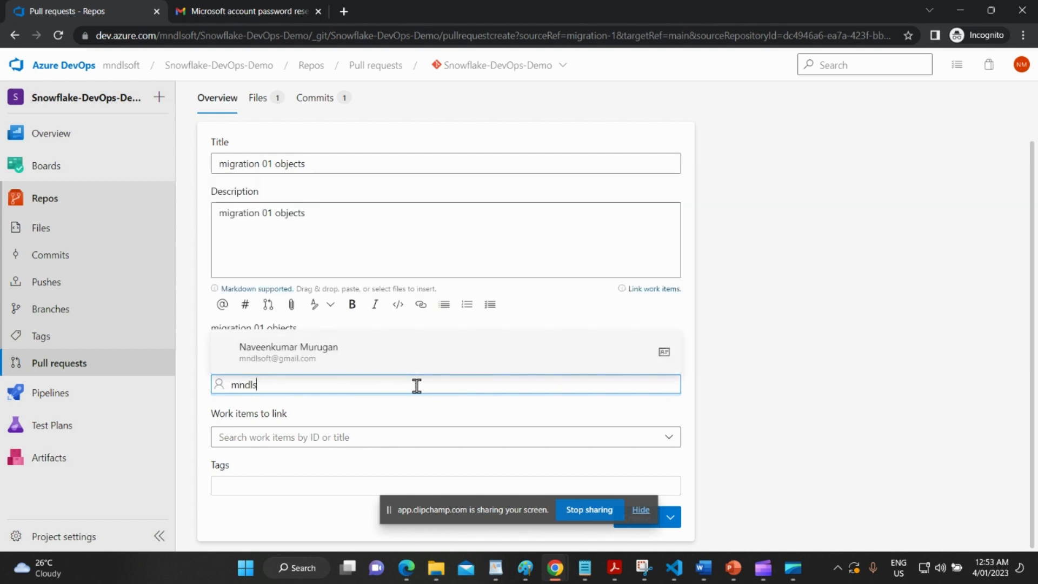
{"action": "left_click", "coordinate": [413, 362]}
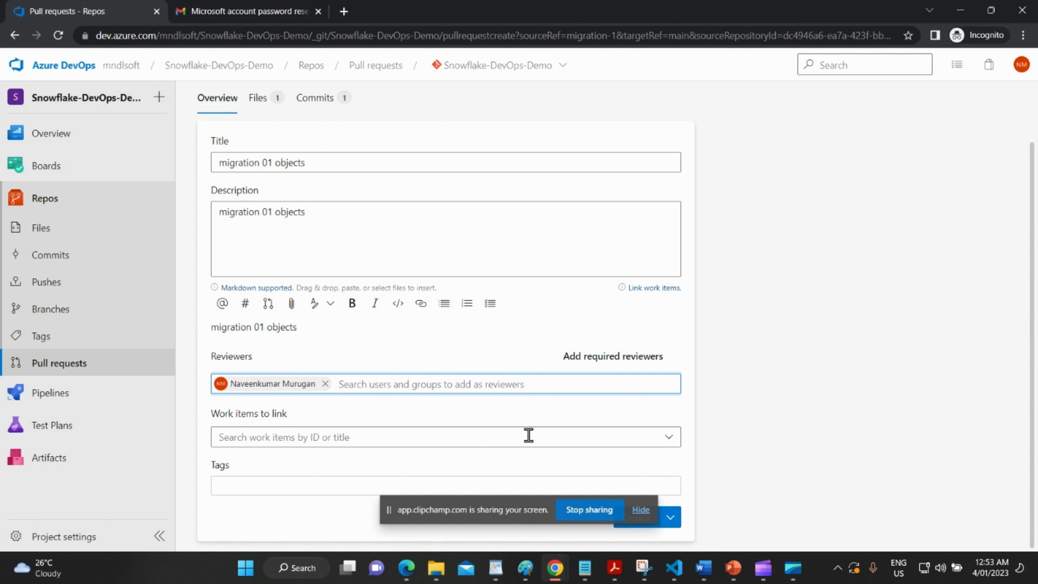
{"action": "left_click", "coordinate": [667, 443]}
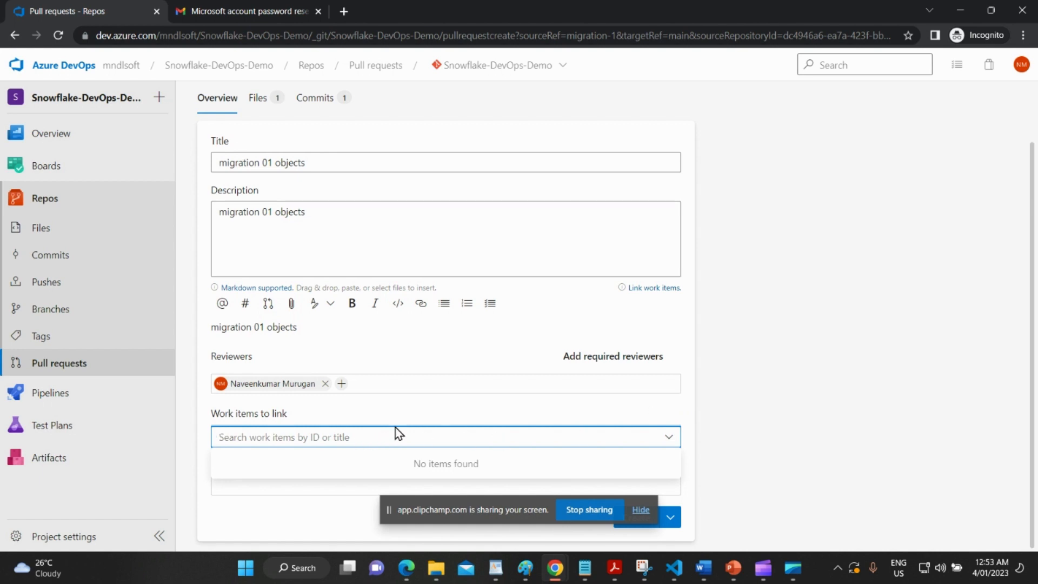
{"action": "left_click", "coordinate": [755, 371]}
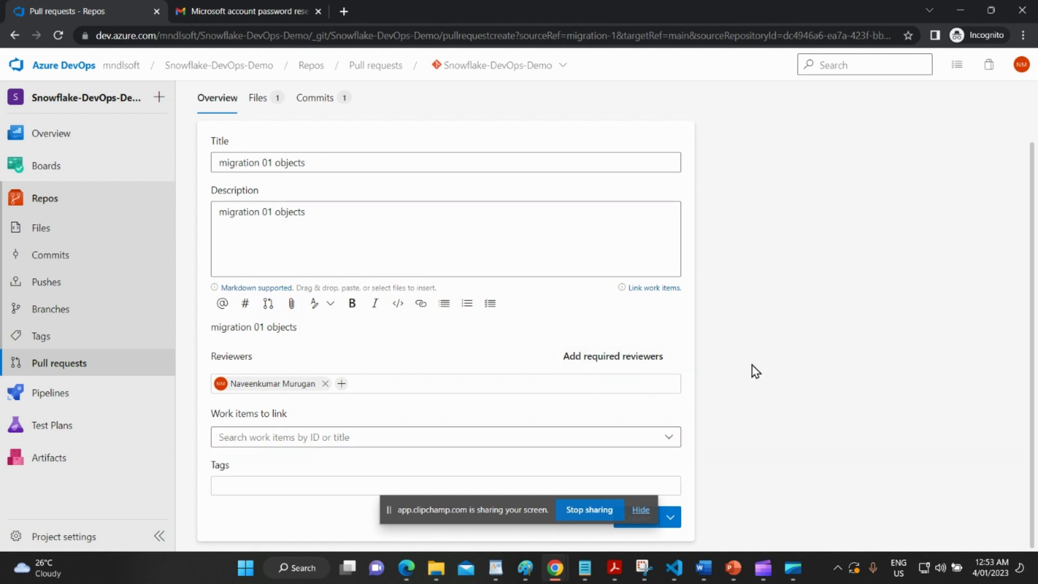
{"action": "left_click", "coordinate": [641, 509]}
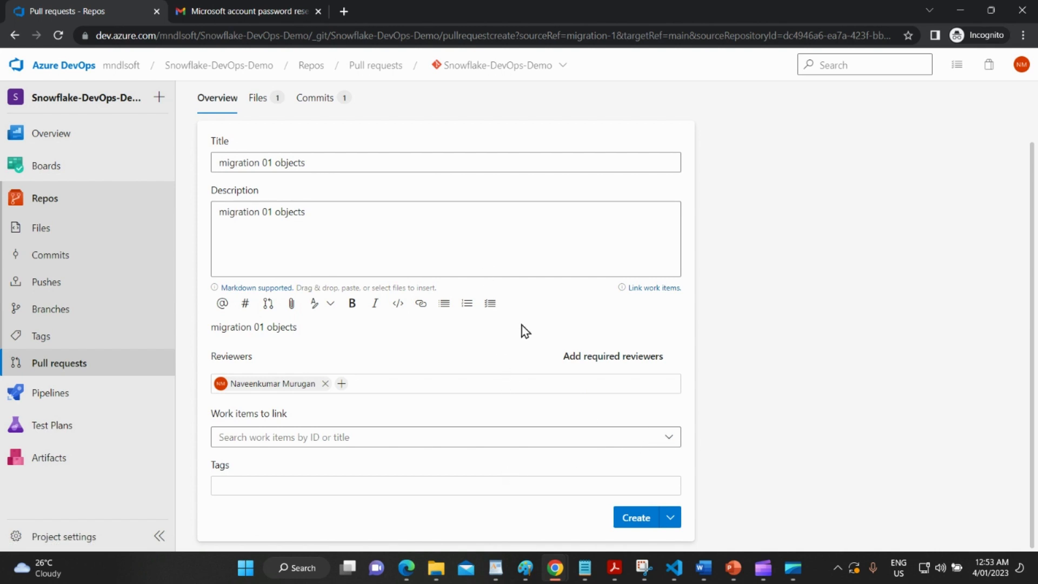
Create pull request 1, approve it, and complete the merge of migration-1 into main.
{"action": "left_click", "coordinate": [633, 519]}
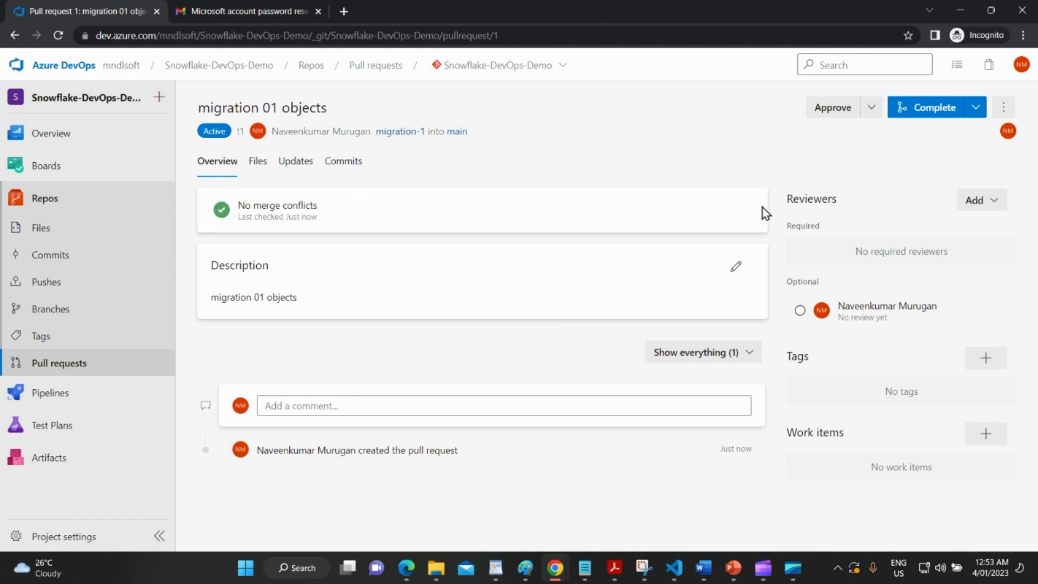
{"action": "left_click", "coordinate": [842, 120]}
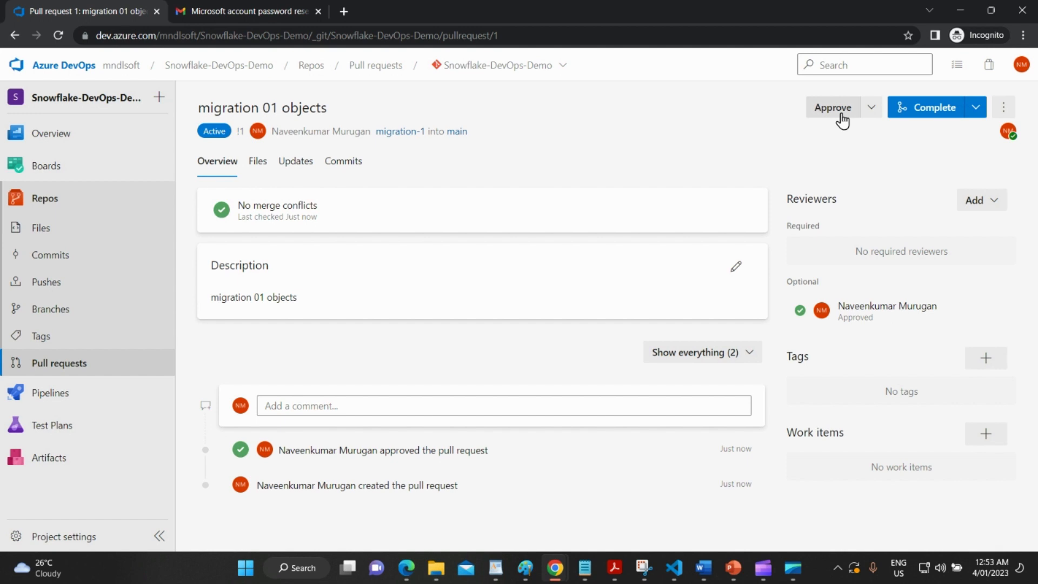
{"action": "left_click", "coordinate": [950, 112]}
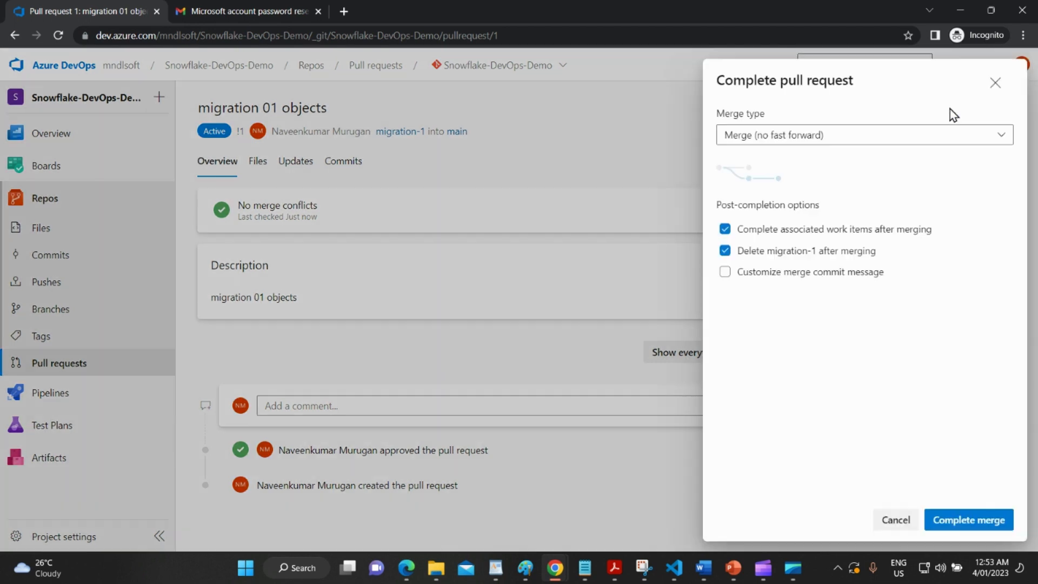
{"action": "left_click", "coordinate": [964, 525]}
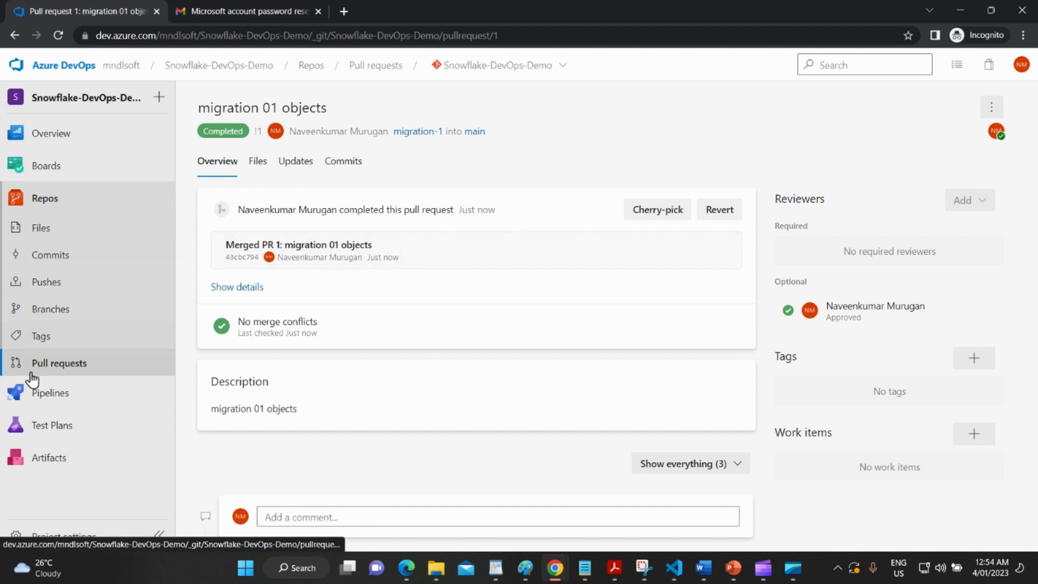
{"action": "mouse_move", "coordinate": [41, 429]}
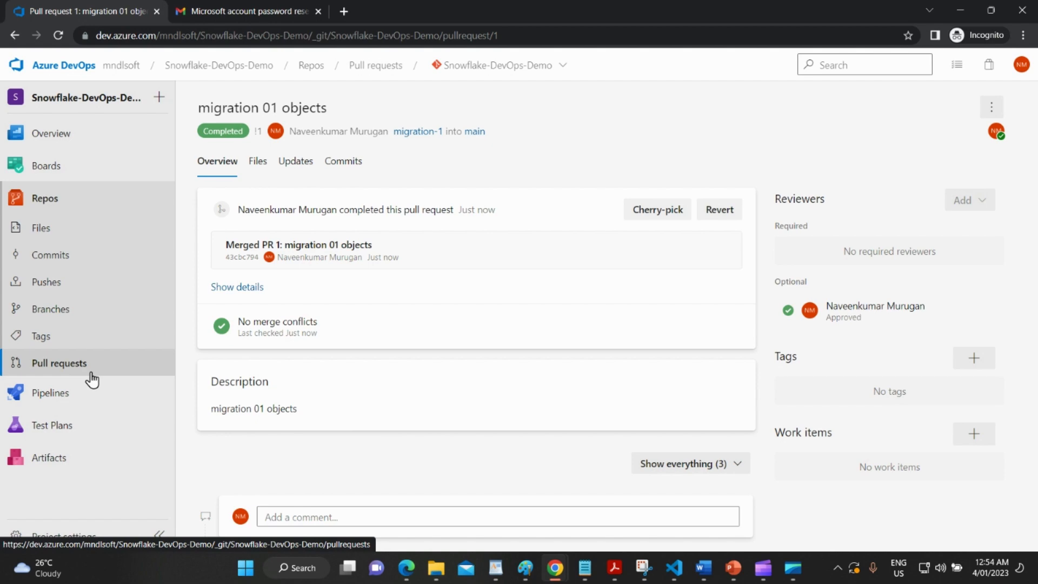
Review run 20230103.3's job logs: Use Python 3.8.x, Bash running schemachange, Post-job checkout, Finalize Job and Report build status.
{"action": "left_click", "coordinate": [762, 567]}
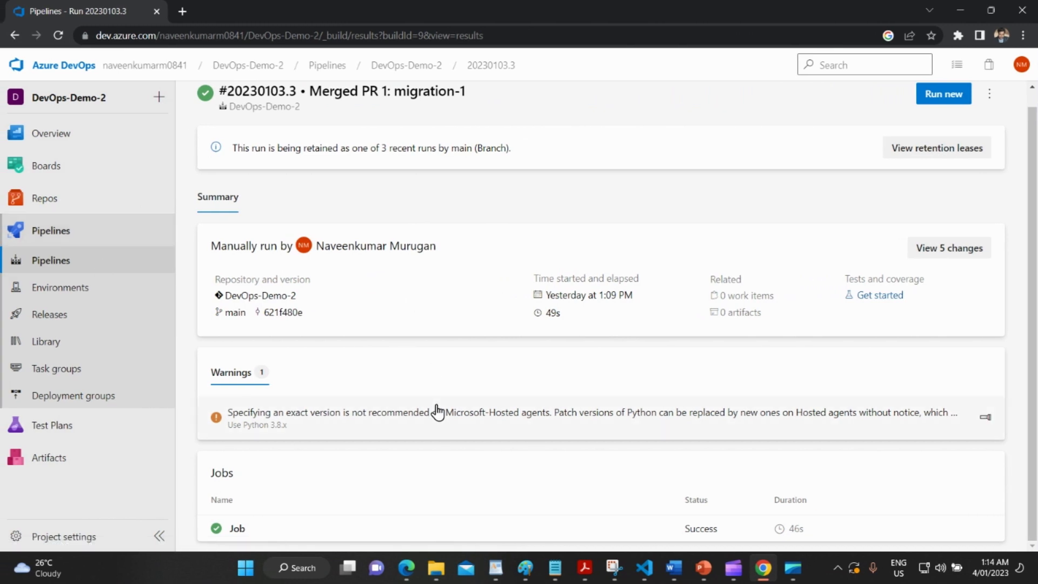
{"action": "left_click", "coordinate": [419, 531]}
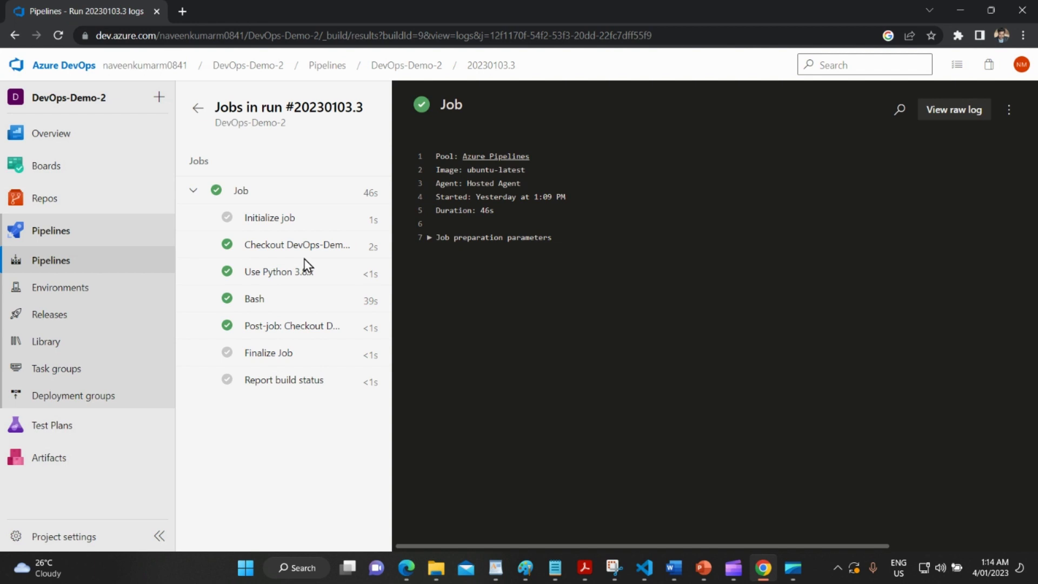
{"action": "left_click", "coordinate": [304, 275]}
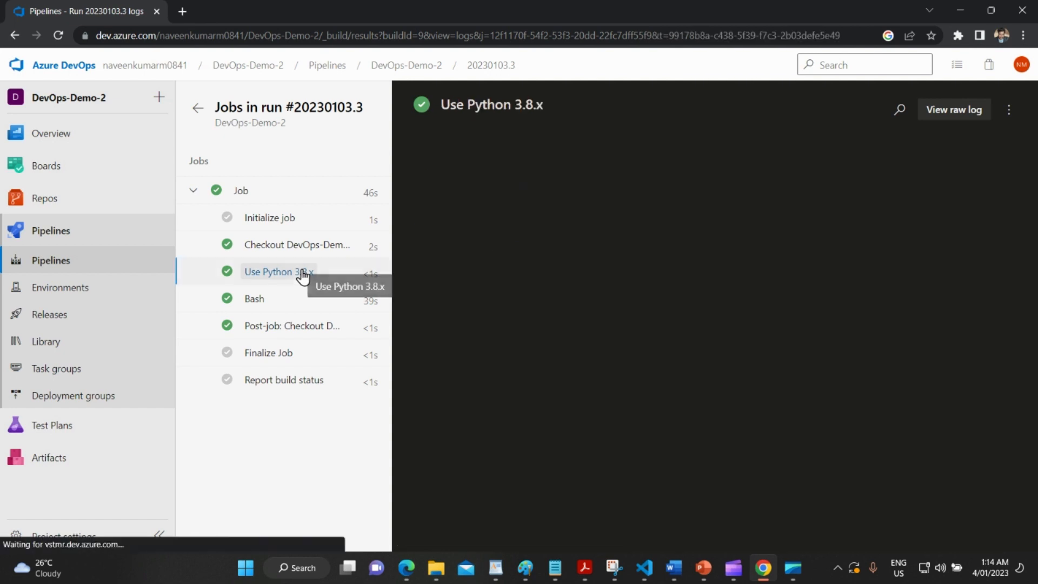
{"action": "left_click", "coordinate": [280, 300]}
{"action": "scroll", "coordinate": [625, 378], "scroll_direction": "down", "scroll_amount": 15}
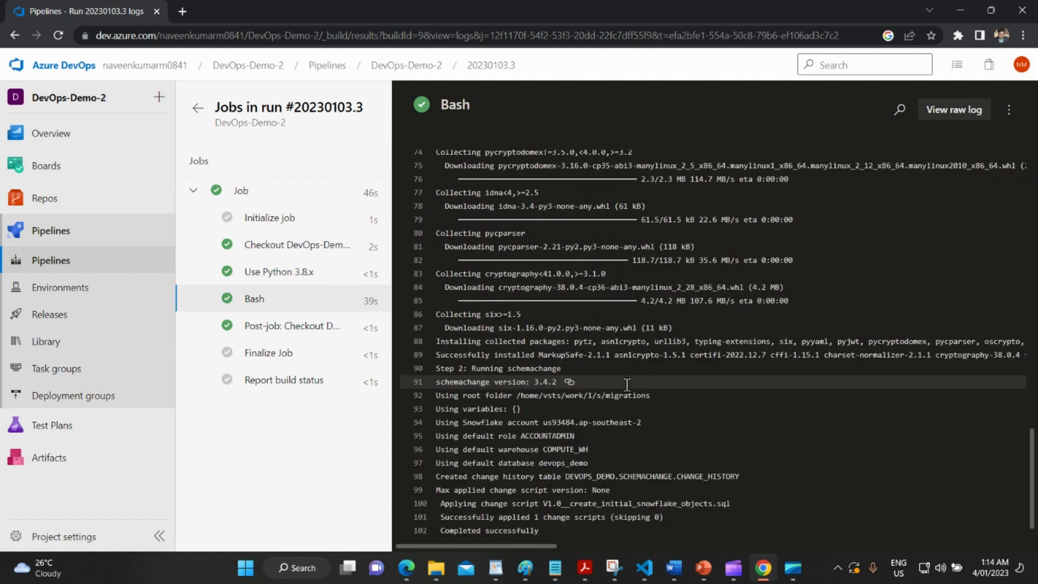
{"action": "scroll", "coordinate": [601, 346], "scroll_direction": "down", "scroll_amount": 1}
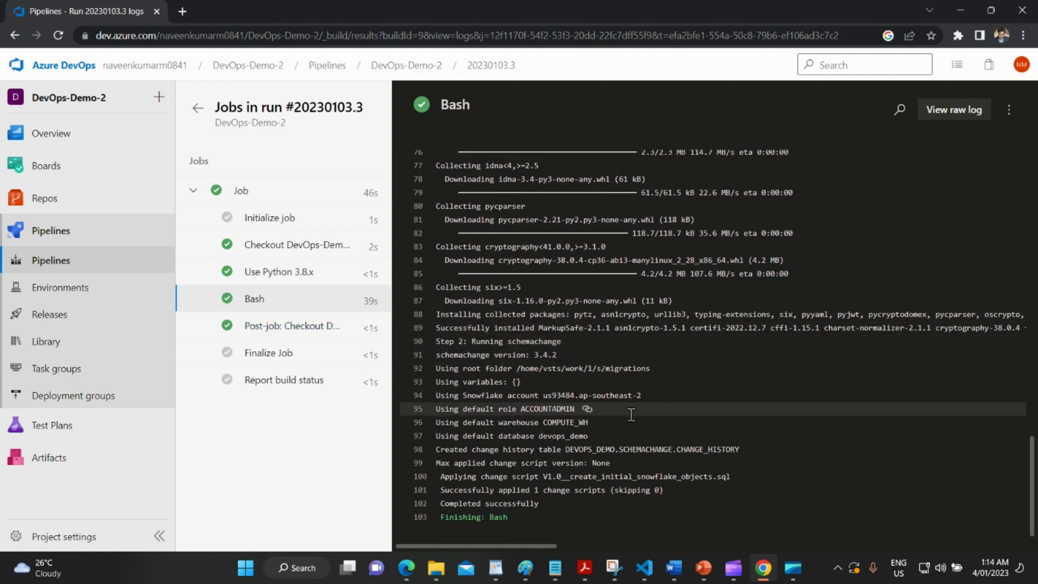
{"action": "left_click", "coordinate": [271, 328]}
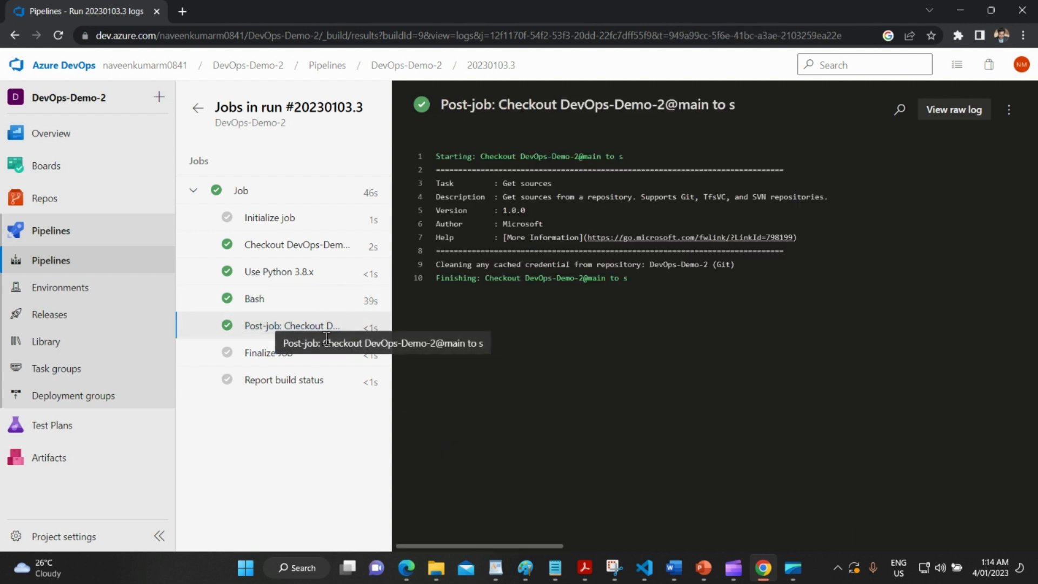
{"action": "left_click", "coordinate": [299, 358]}
{"action": "left_click", "coordinate": [282, 383]}
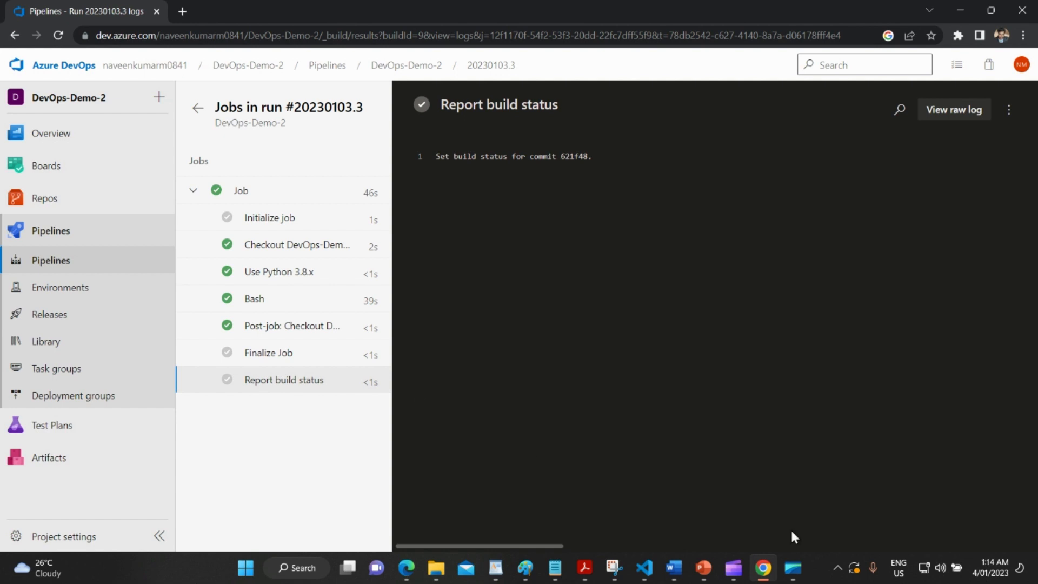
Return to Snowflake's Databases page listing DEVOPS_DEMO, SNOWFLAKE and SNOWFLAKE_SAMPLE_DATA.
{"action": "left_click", "coordinate": [793, 567]}
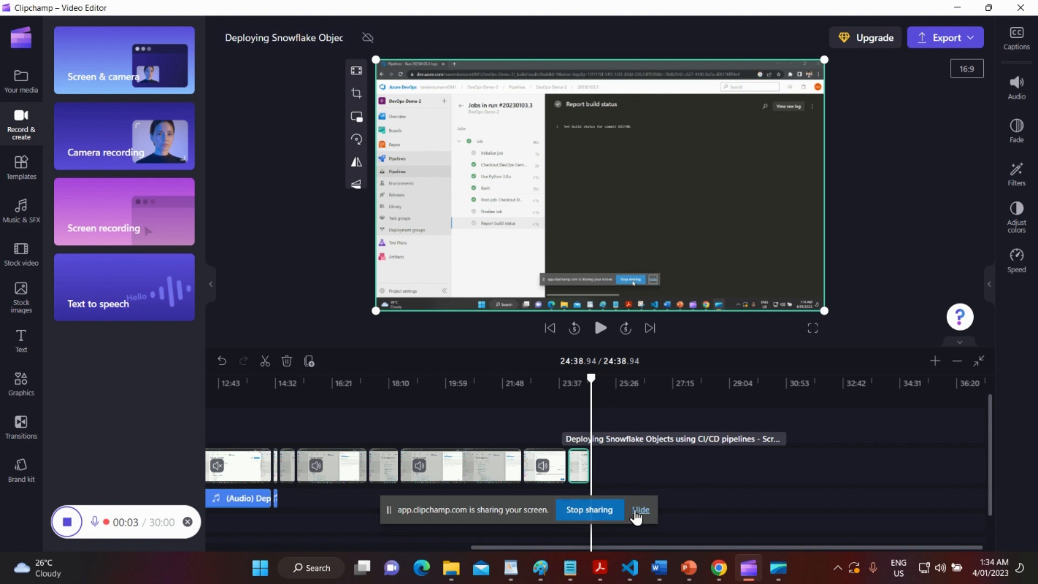
{"action": "left_click", "coordinate": [640, 511]}
{"action": "left_click", "coordinate": [718, 568]}
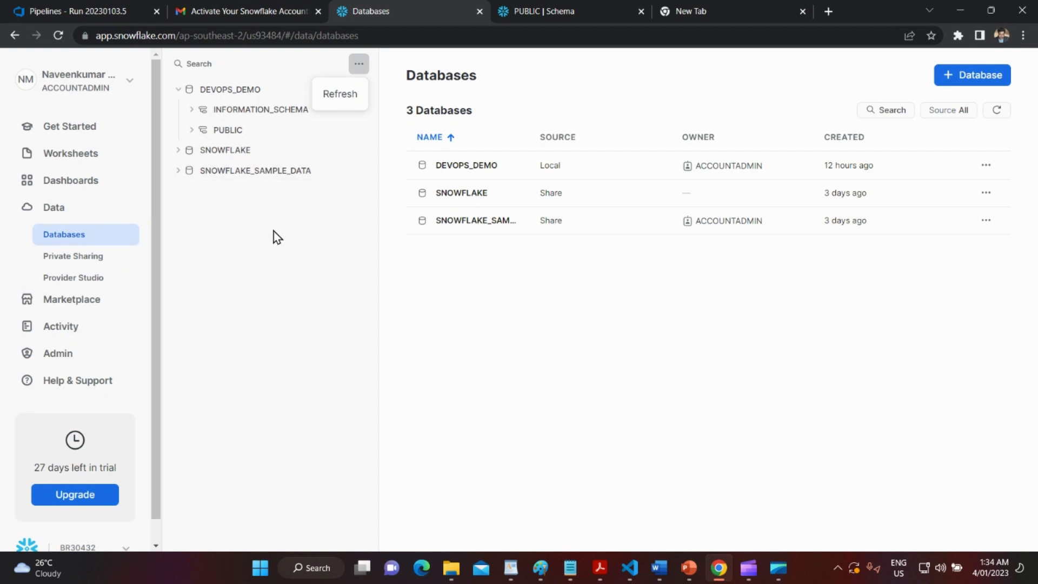
Refresh the object tree and open DEVOPS_DEMO.SCHEMACHANGE.CHANGE_HISTORY, which has 1 row.
{"action": "left_click", "coordinate": [340, 94]}
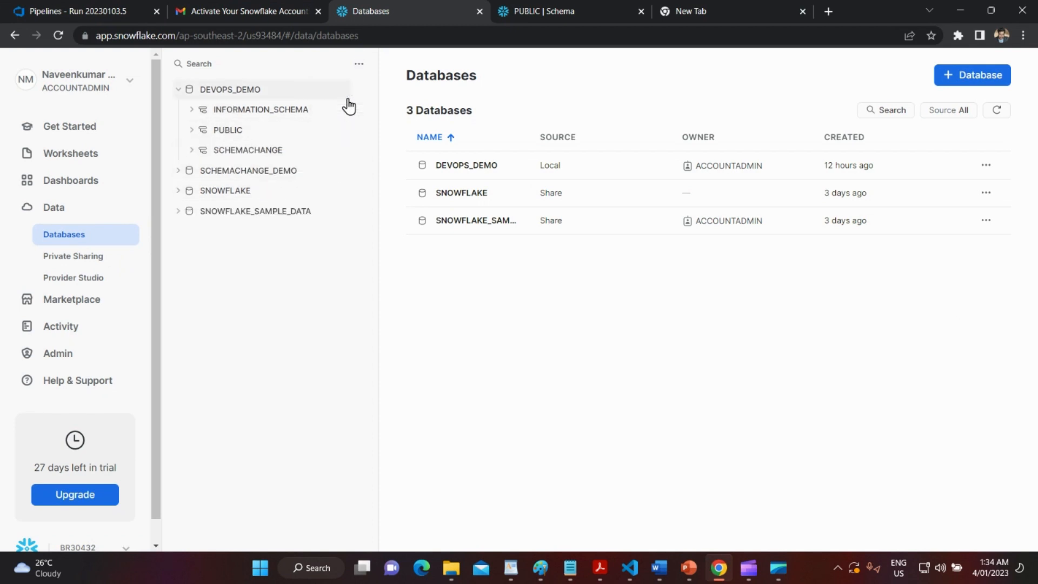
{"action": "left_click", "coordinate": [192, 152]}
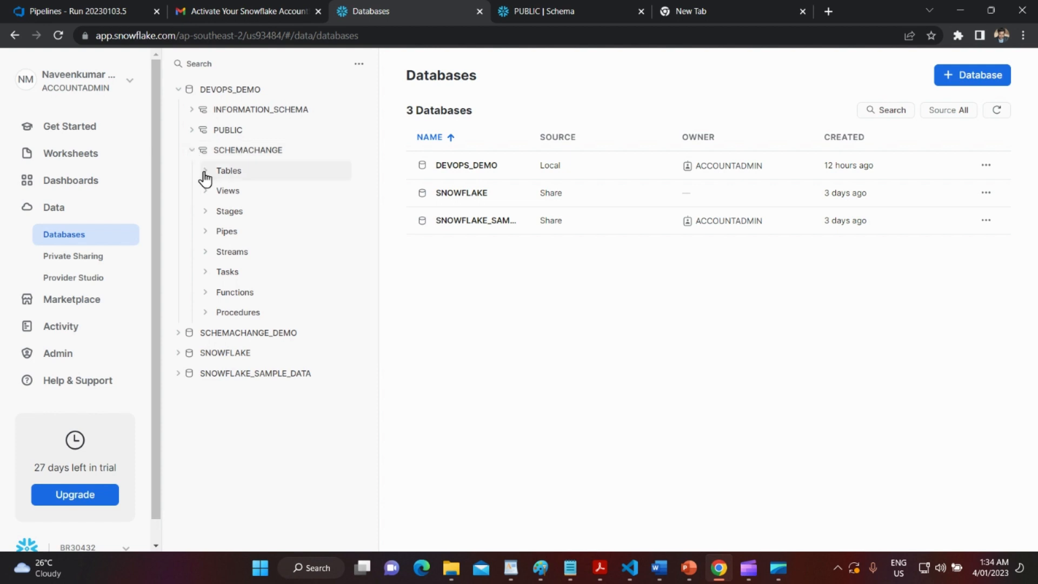
{"action": "left_click", "coordinate": [204, 174]}
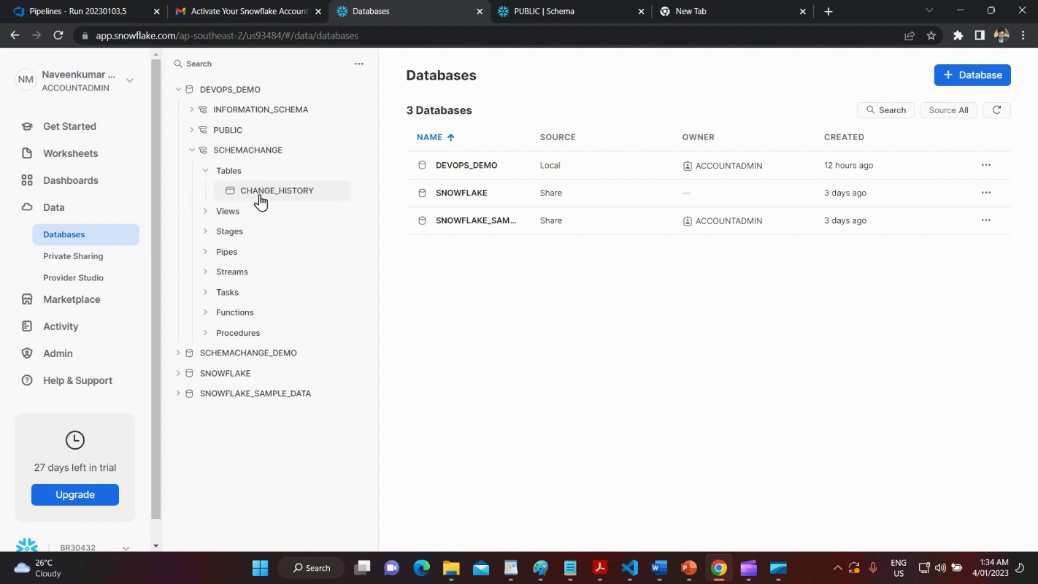
{"action": "left_click", "coordinate": [303, 198]}
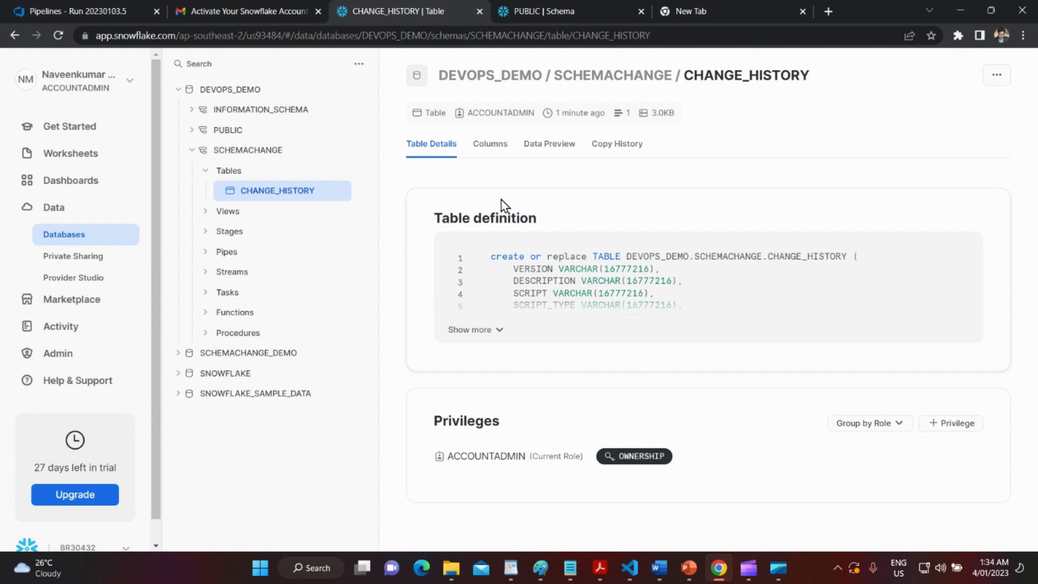
Preview CHANGE_HISTORY on COMPUTE_WH and scroll across the single Success row for version 1.0.
{"action": "left_click", "coordinate": [548, 156]}
{"action": "left_click", "coordinate": [459, 183]}
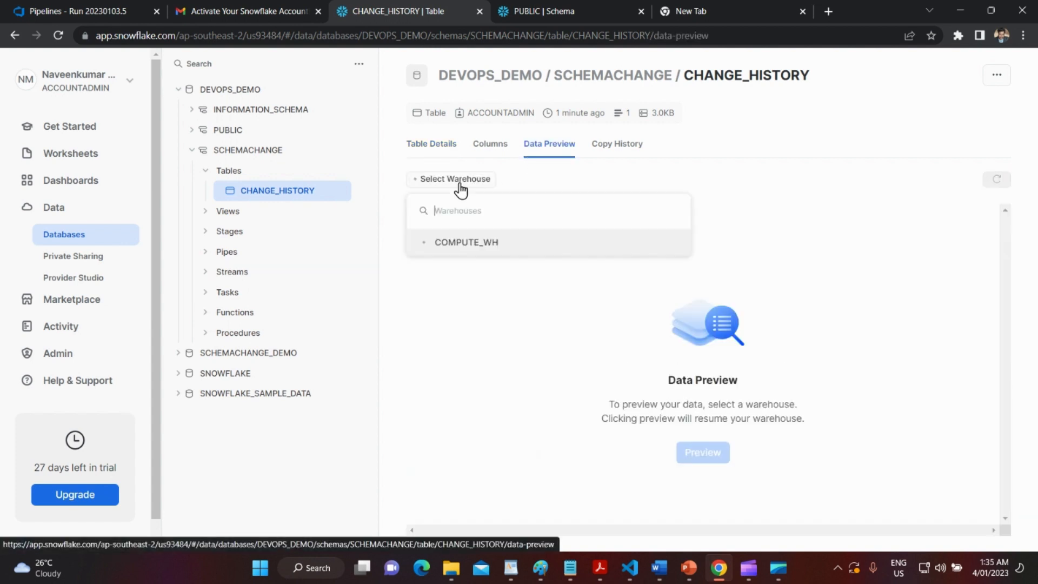
{"action": "left_click", "coordinate": [472, 252]}
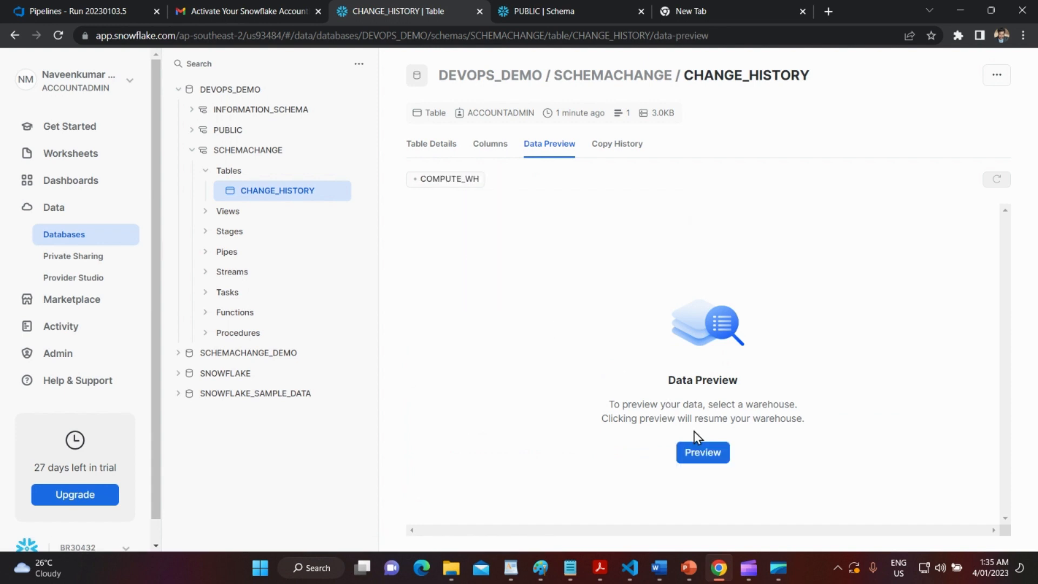
{"action": "left_click", "coordinate": [697, 449]}
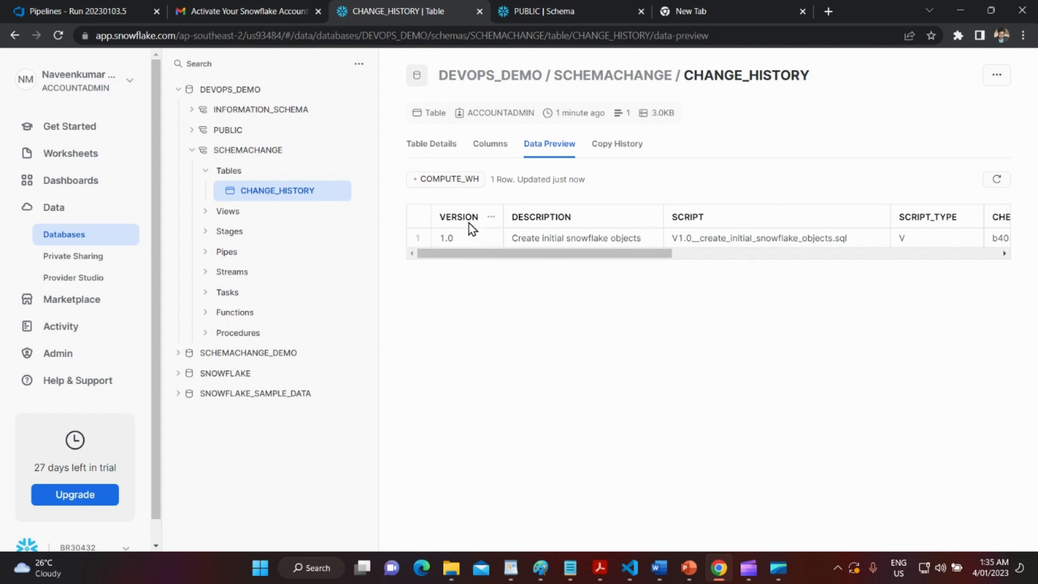
{"action": "left_click_drag", "start_coordinate": [489, 257], "coordinate": [564, 260]}
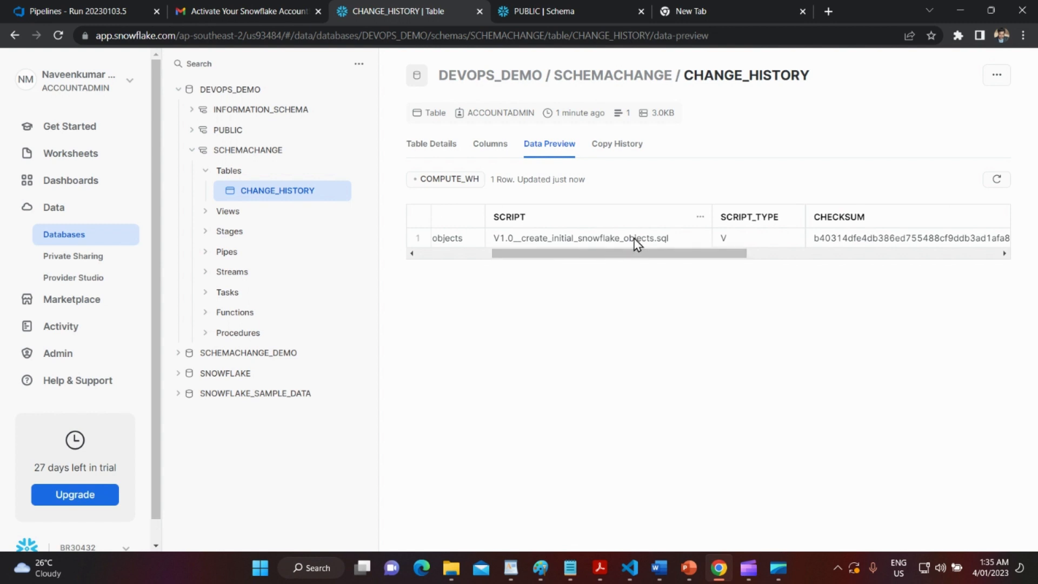
{"action": "left_click_drag", "start_coordinate": [672, 254], "coordinate": [936, 255]}
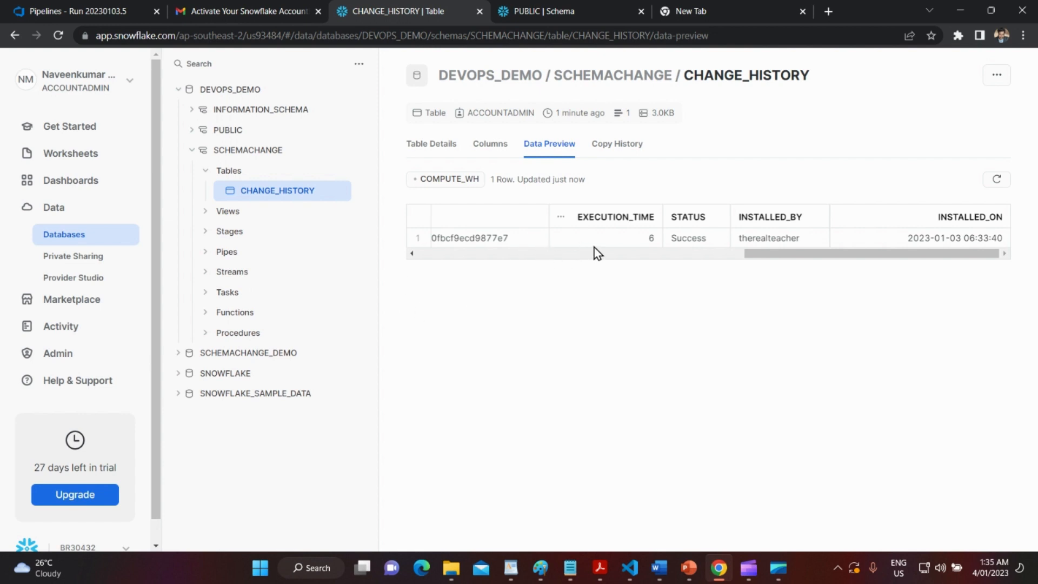
{"action": "left_click_drag", "start_coordinate": [806, 255], "coordinate": [610, 269]}
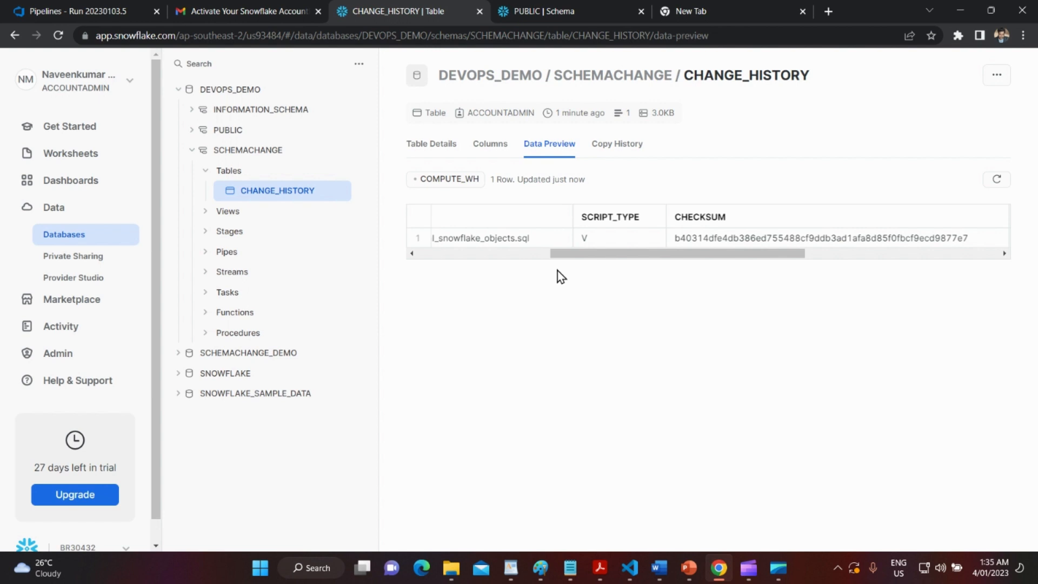
{"action": "mouse_move", "coordinate": [570, 567]}
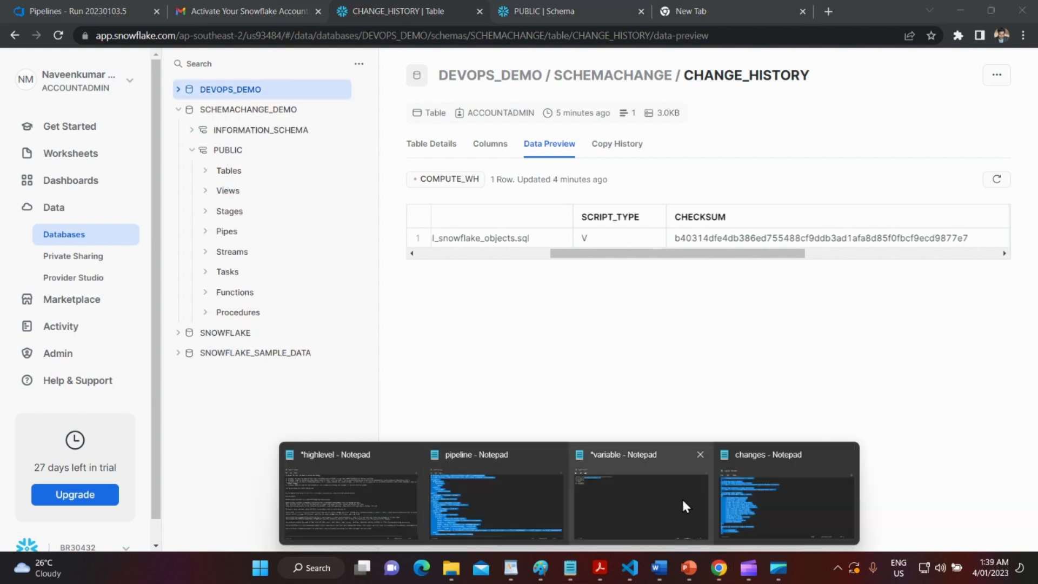
{"action": "left_click", "coordinate": [756, 486]}
{"action": "scroll", "coordinate": [362, 301], "scroll_direction": "up", "scroll_amount": 8}
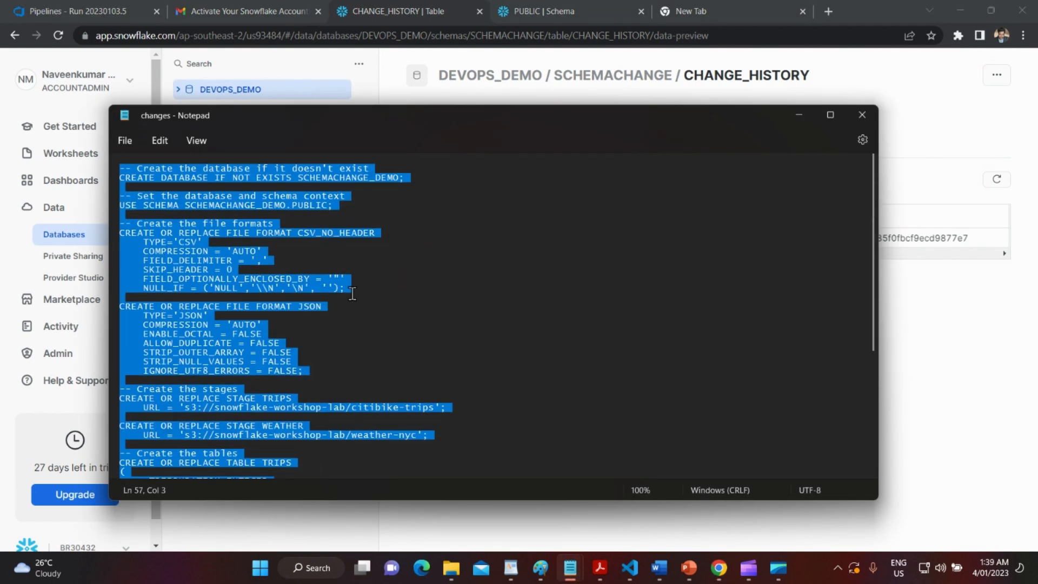
{"action": "left_click", "coordinate": [310, 195]}
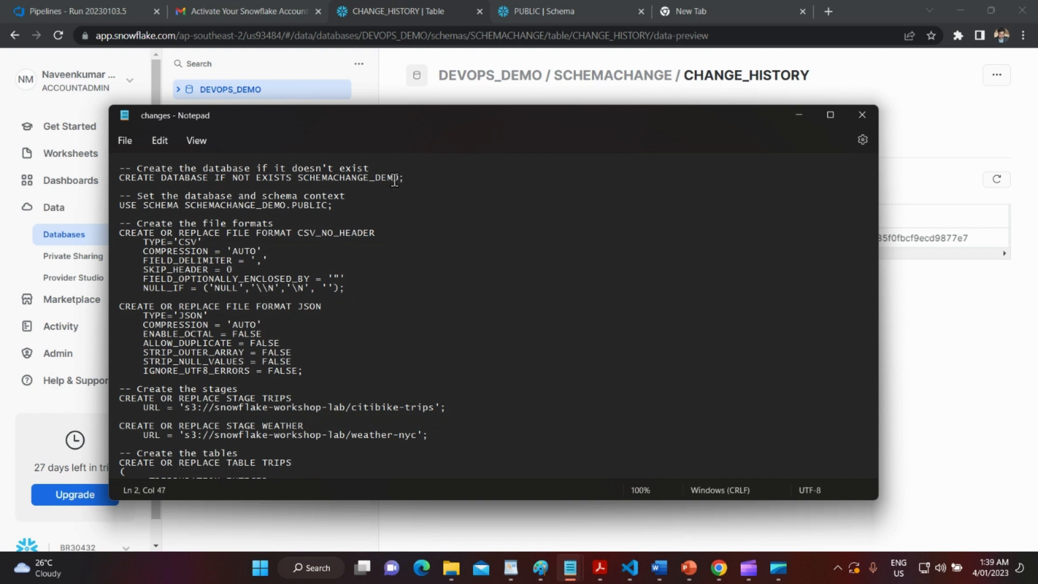
{"action": "left_click_drag", "start_coordinate": [398, 178], "coordinate": [309, 179]}
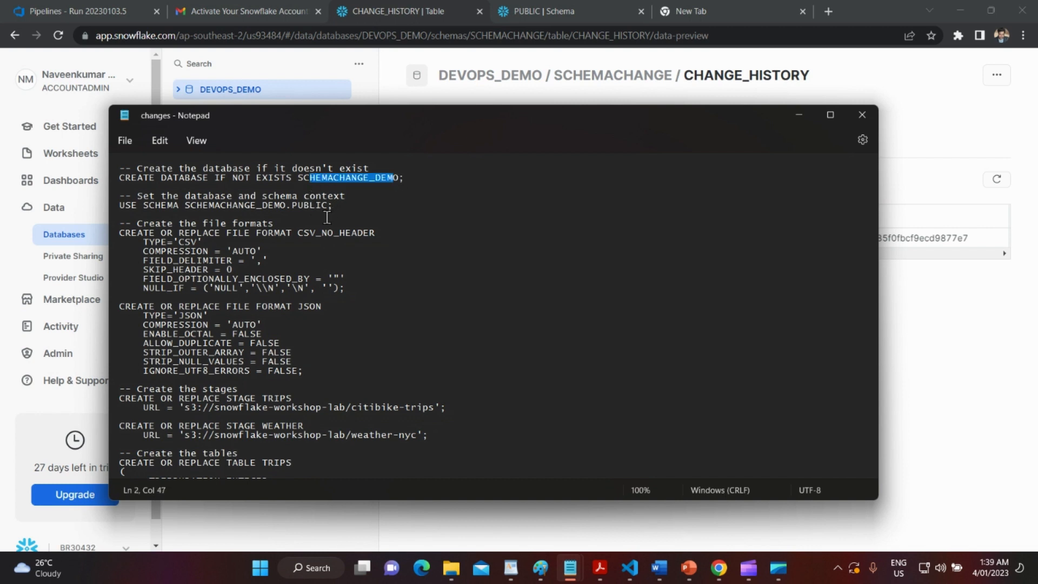
{"action": "double_click", "coordinate": [310, 206]}
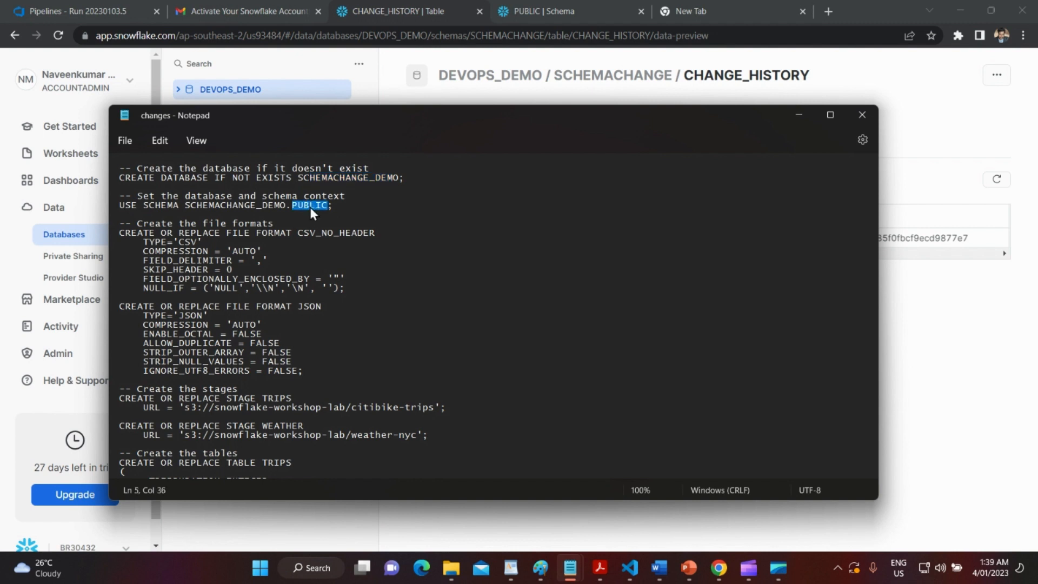
{"action": "left_click", "coordinate": [341, 288]}
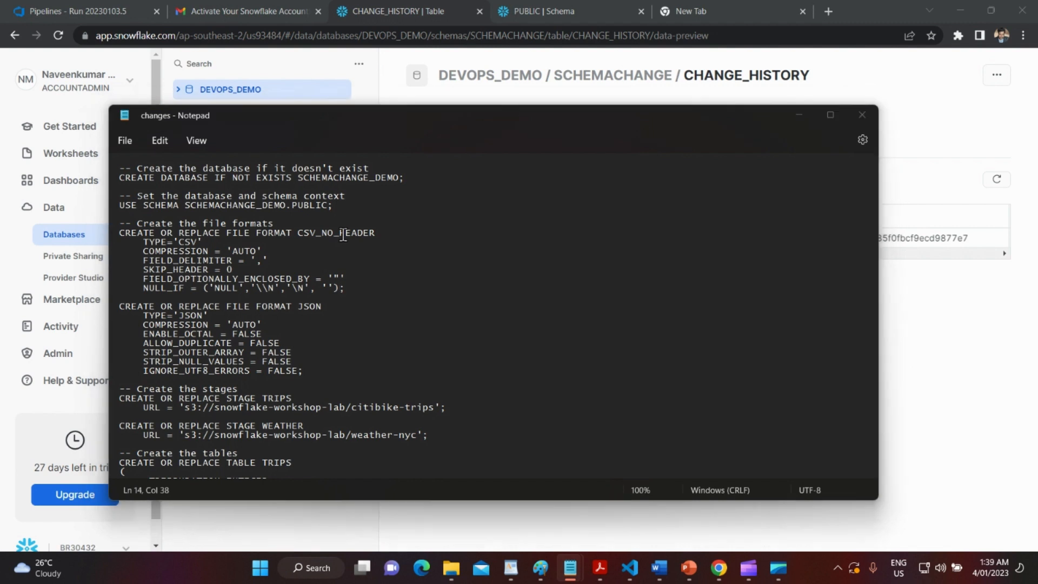
{"action": "key", "text": "alt+Tab"}
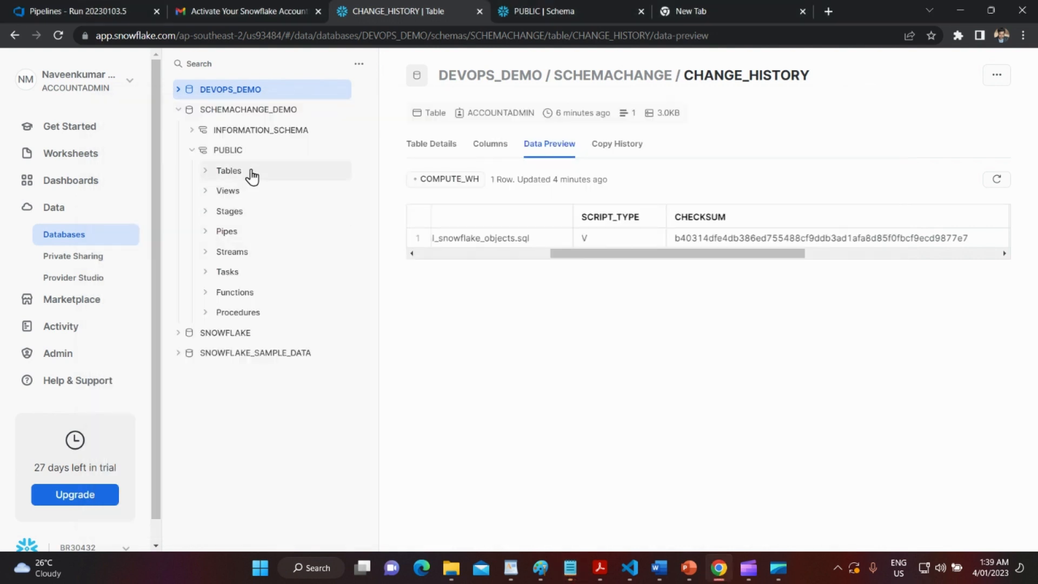
Create a new worksheet with SCHEMACHANGE_DEMO.PUBLIC as its database and schema context.
{"action": "left_click", "coordinate": [72, 158]}
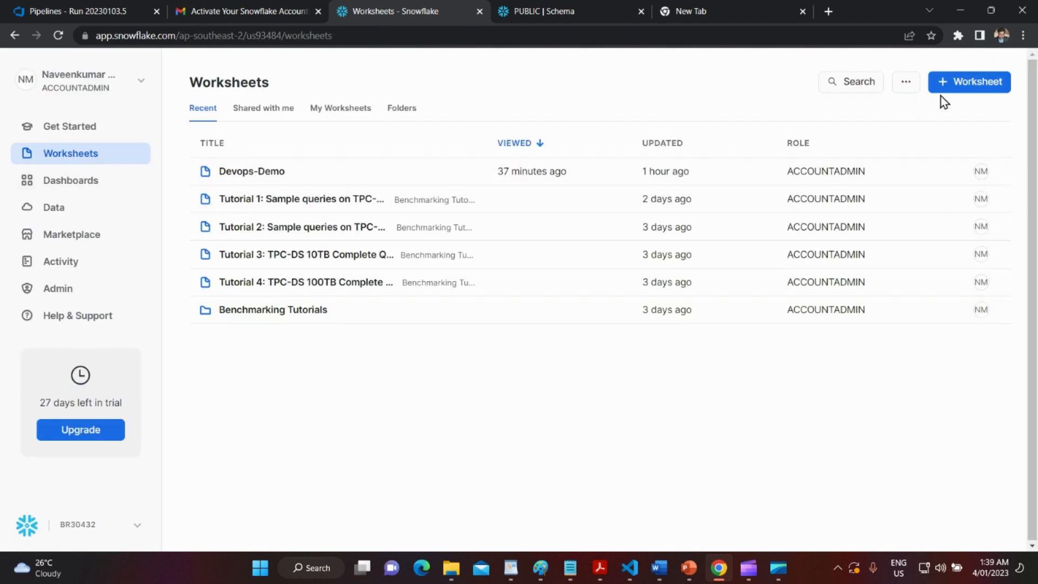
{"action": "left_click", "coordinate": [957, 85]}
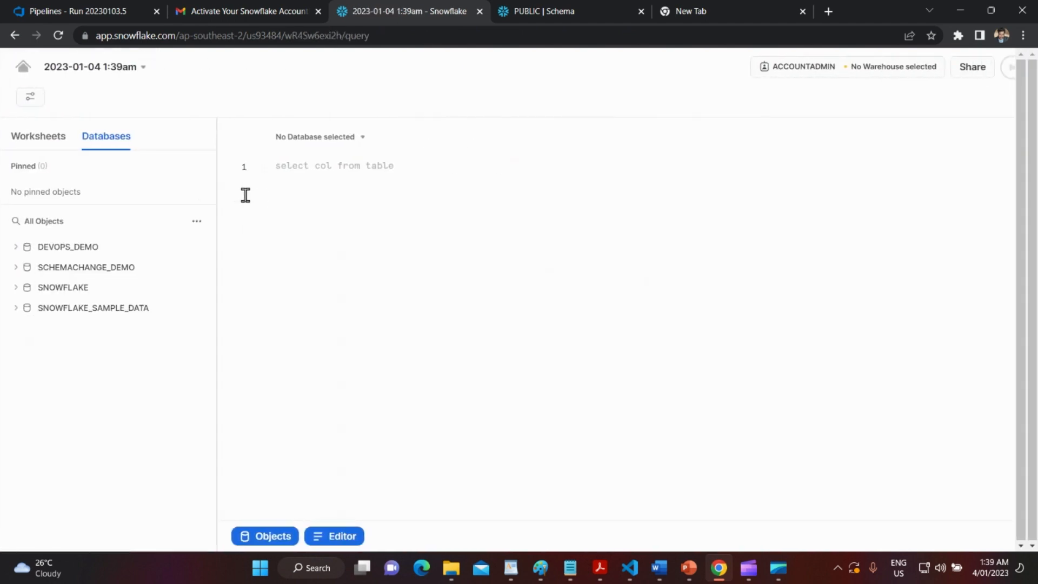
{"action": "left_click", "coordinate": [342, 143]}
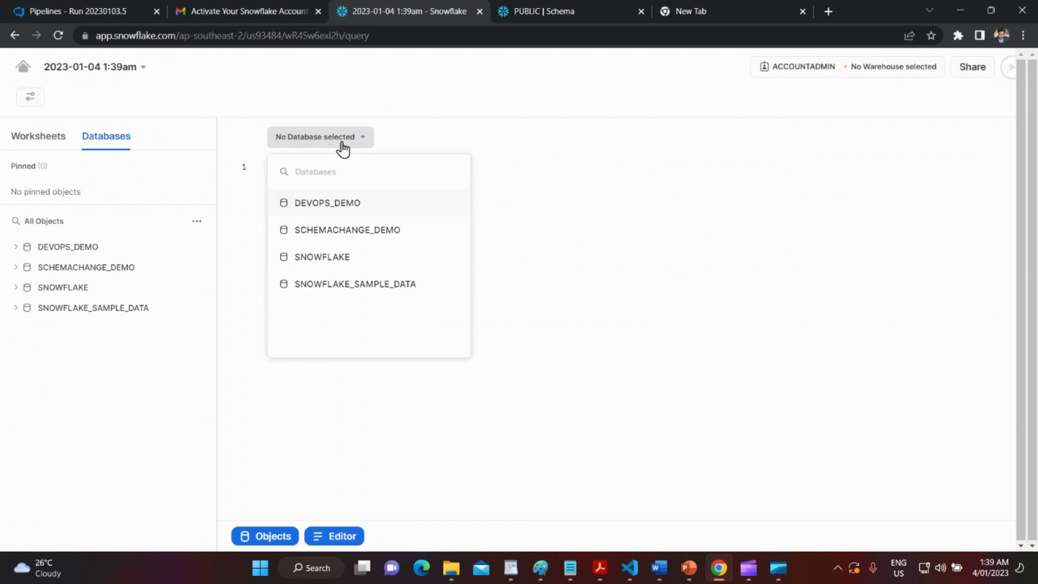
{"action": "left_click", "coordinate": [355, 238]}
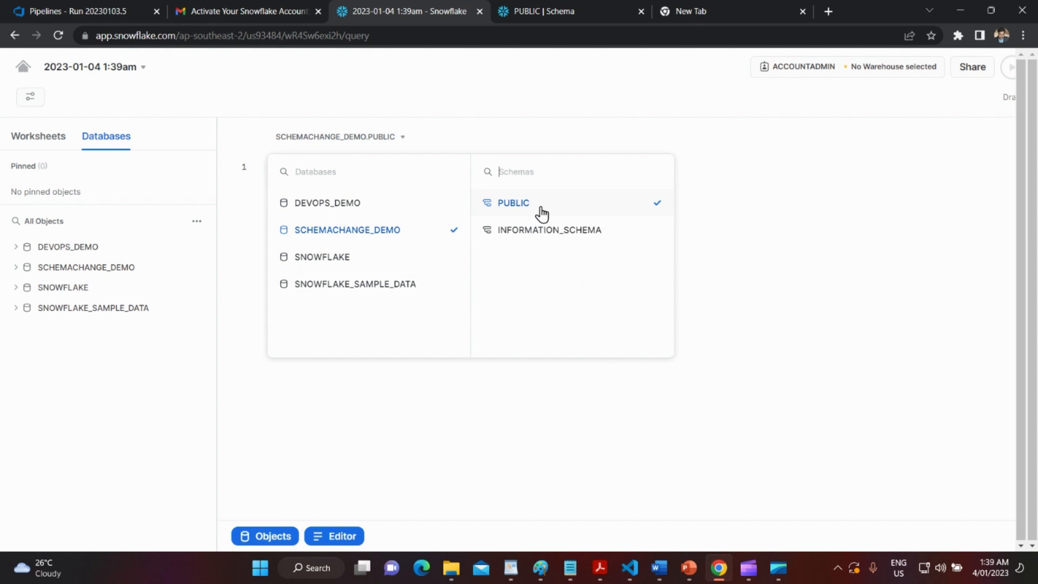
{"action": "left_click", "coordinate": [837, 207]}
Set the worksheet's warehouse to COMPUTE_WH.
{"action": "left_click", "coordinate": [889, 71]}
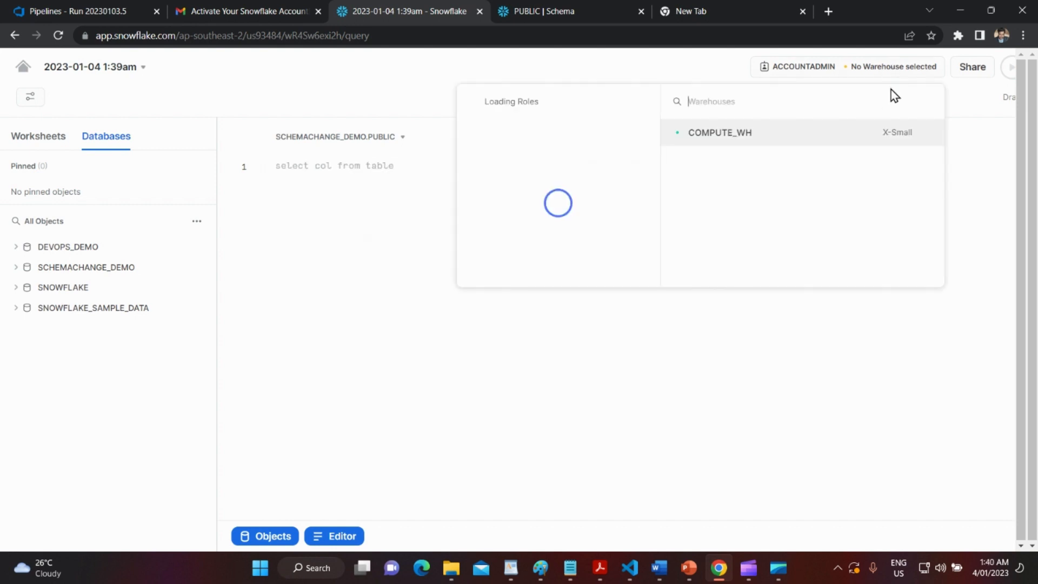
{"action": "left_click", "coordinate": [802, 140]}
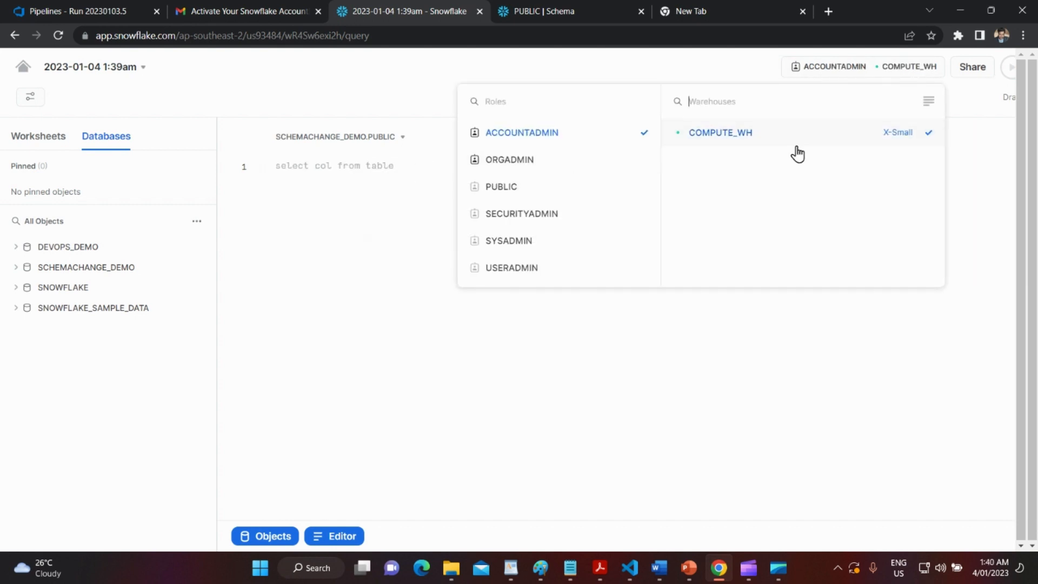
{"action": "left_click", "coordinate": [408, 169]}
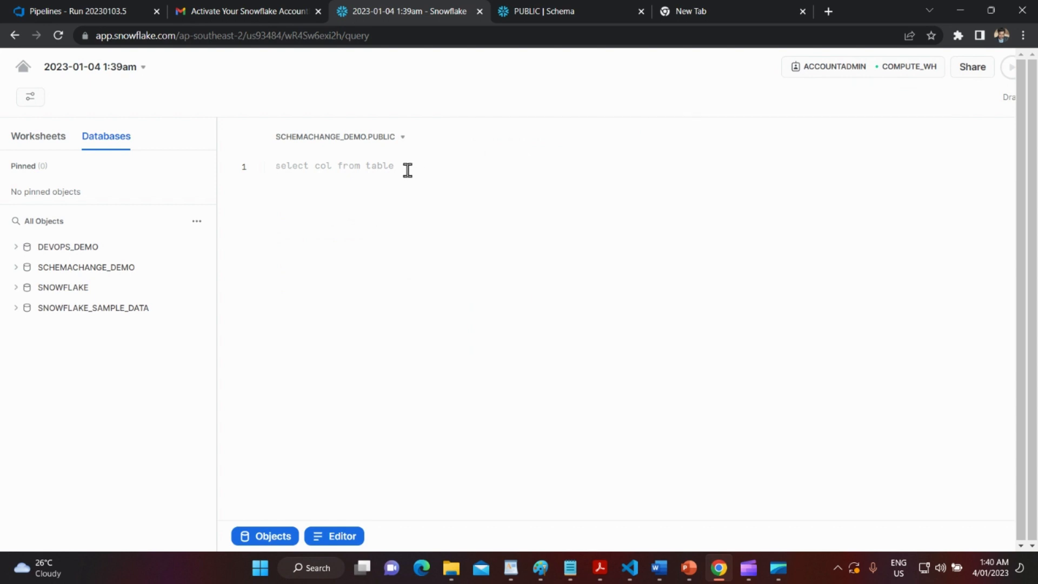
{"action": "type", "text": "table"}
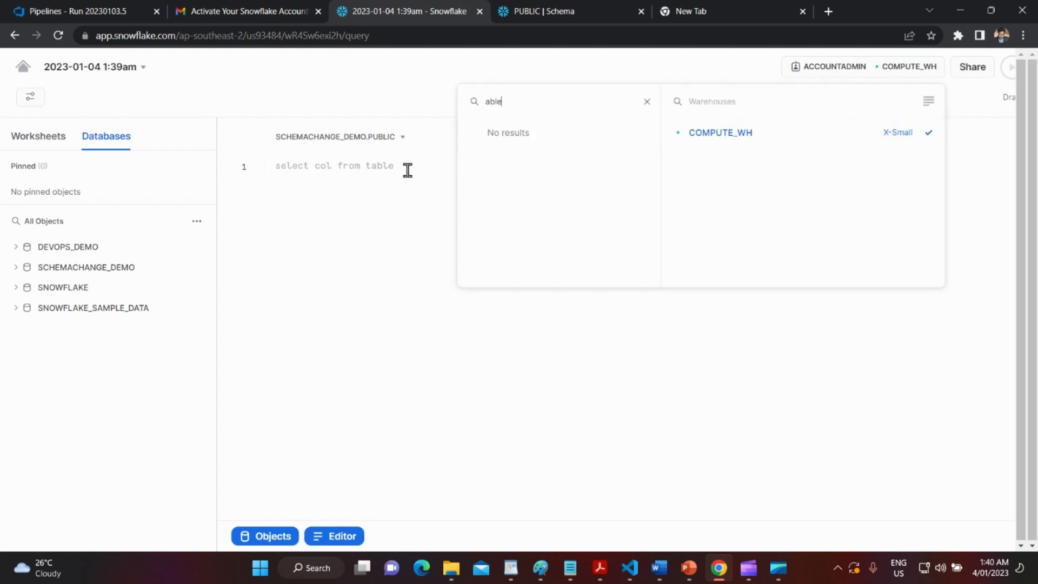
{"action": "left_click", "coordinate": [646, 102]}
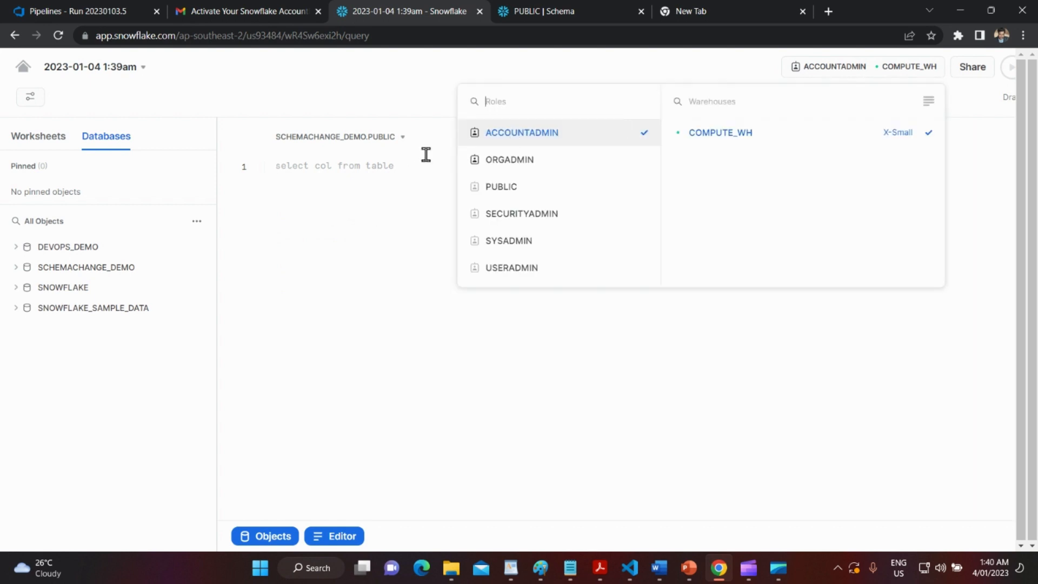
{"action": "left_click", "coordinate": [339, 171]}
{"action": "key", "text": "space"}
{"action": "left_click", "coordinate": [239, 175]}
{"action": "left_click", "coordinate": [330, 173]}
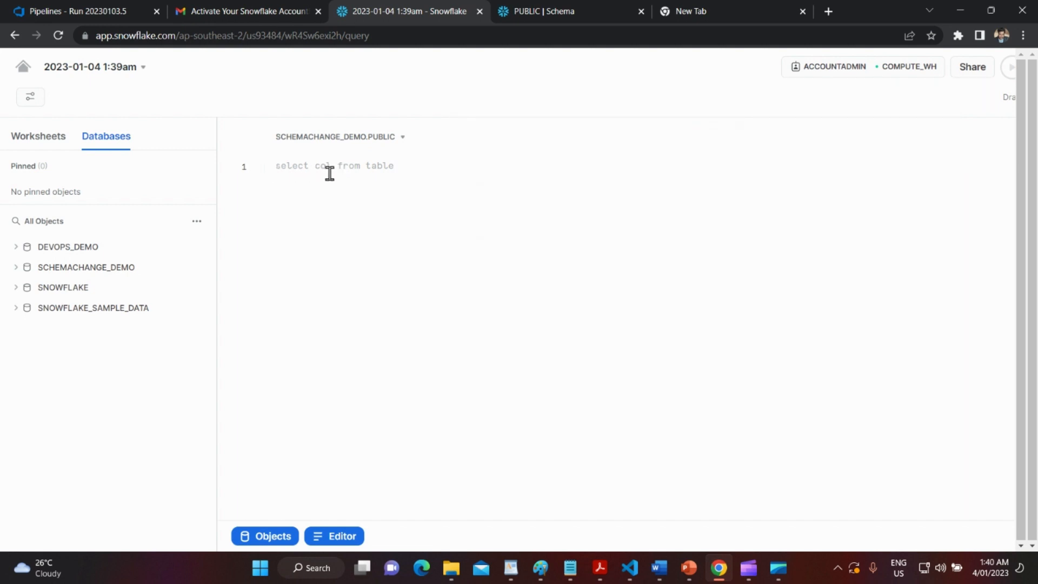
Run 'show tables;' in the worksheet.
{"action": "type", "text": "show t"}
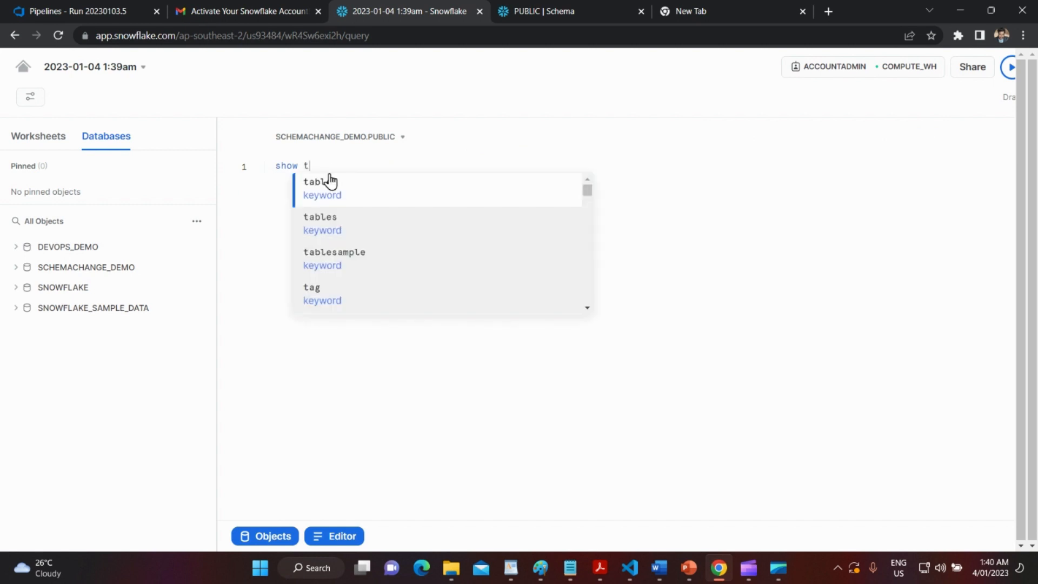
{"action": "type", "text": "ables;"}
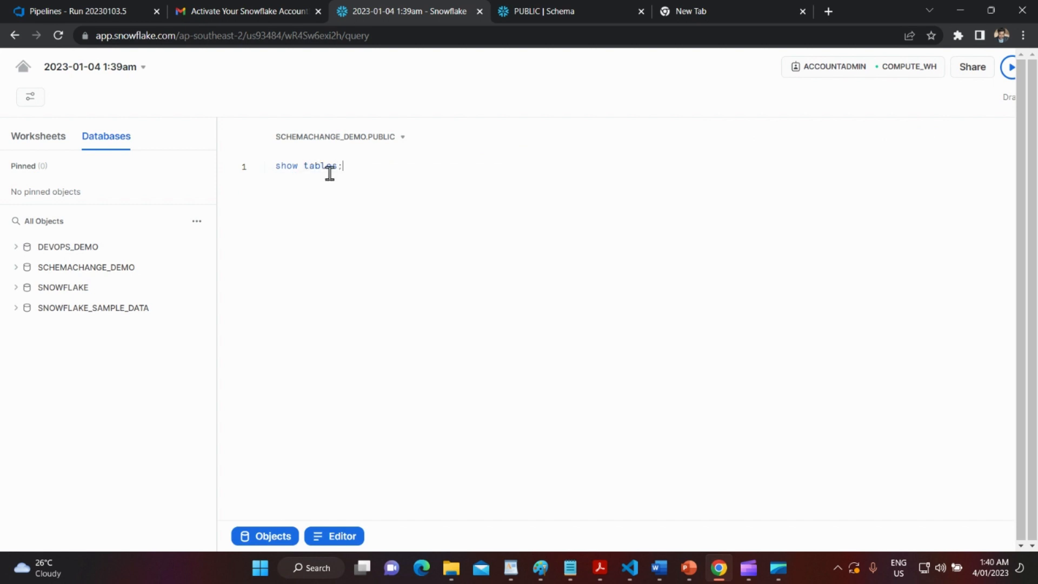
{"action": "key", "text": "ctrl+a"}
{"action": "left_click", "coordinate": [1015, 71]}
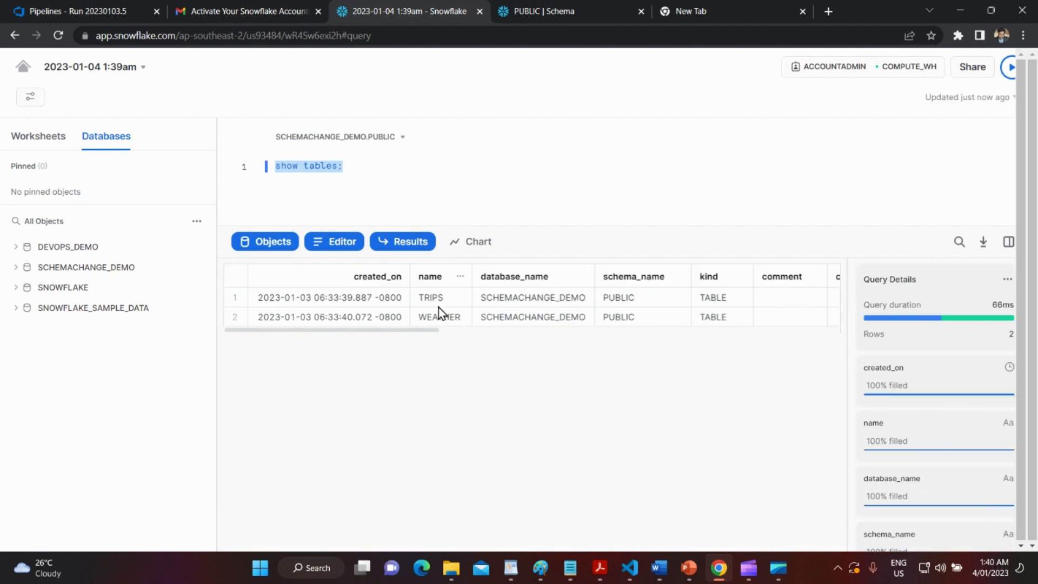
Run 'show file formats;' to list the CSV_NO_HEADER and JSON formats.
{"action": "left_click", "coordinate": [346, 166]}
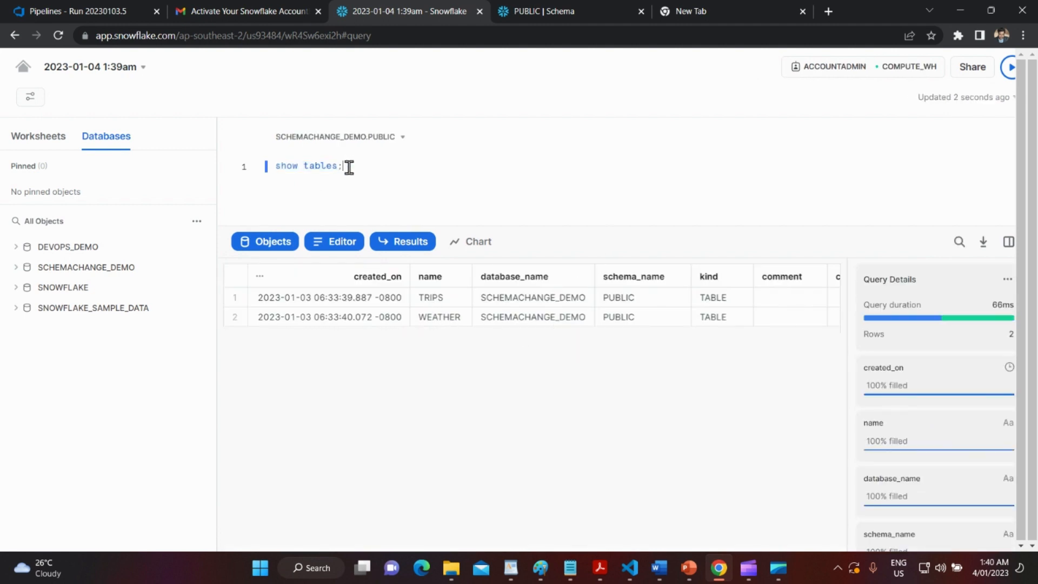
{"action": "left_click_drag", "start_coordinate": [346, 166], "coordinate": [276, 166]}
{"action": "key", "text": "ctrl+c"}
{"action": "left_click", "coordinate": [384, 170]}
{"action": "key", "text": "Return"}
{"action": "key", "text": "Return"}
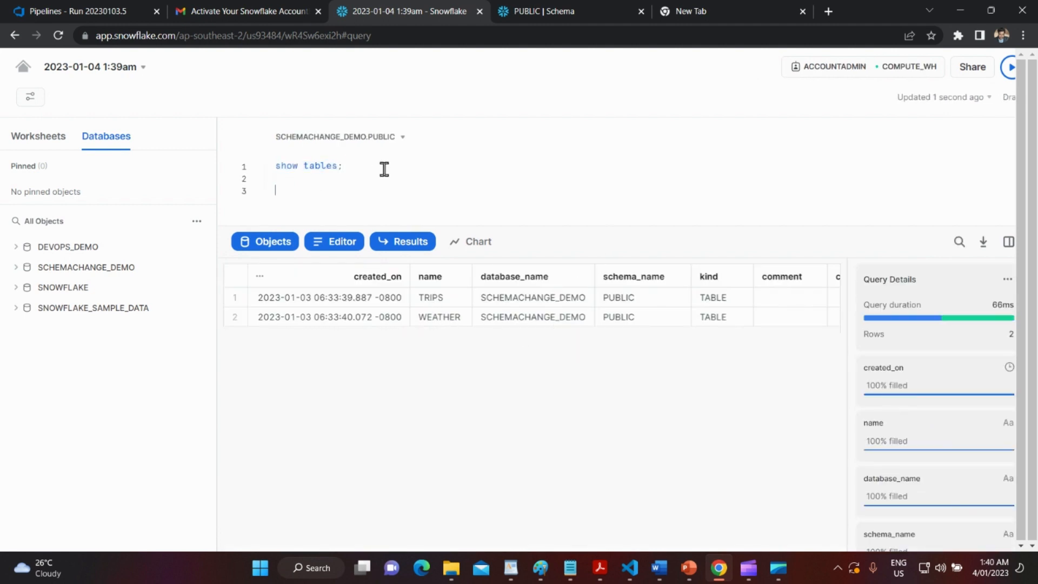
{"action": "key", "text": "ctrl+v"}
{"action": "double_click", "coordinate": [322, 190]}
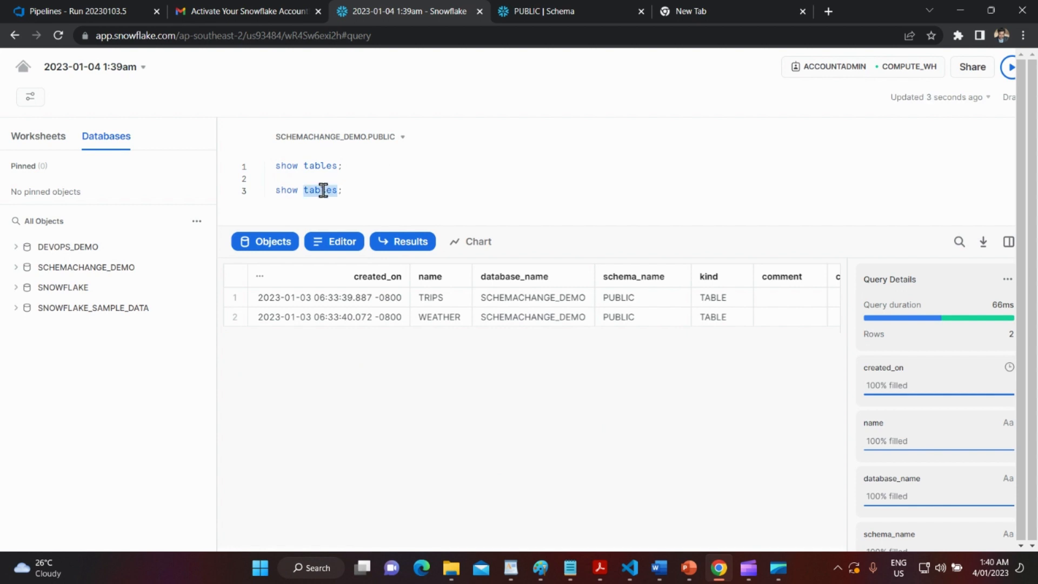
{"action": "type", "text": "file format"}
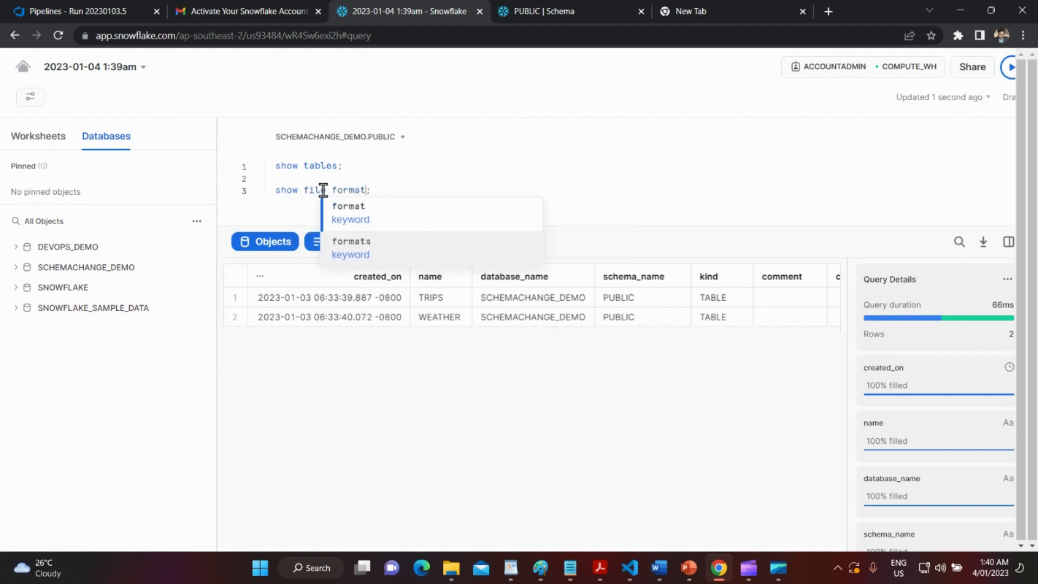
{"action": "type", "text": "s"}
{"action": "left_click_drag", "start_coordinate": [390, 190], "coordinate": [287, 190]}
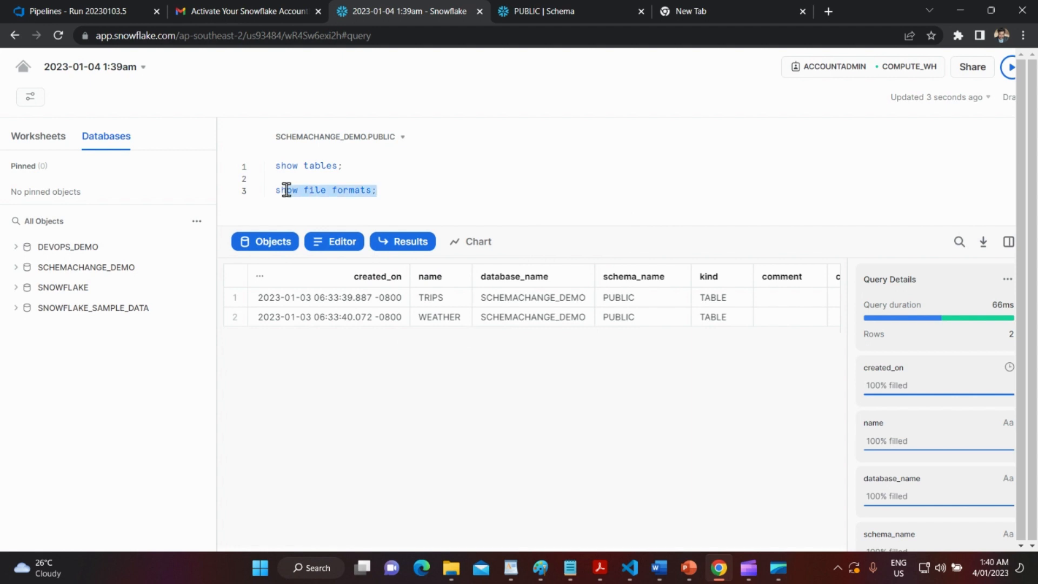
{"action": "left_click", "coordinate": [1008, 67]}
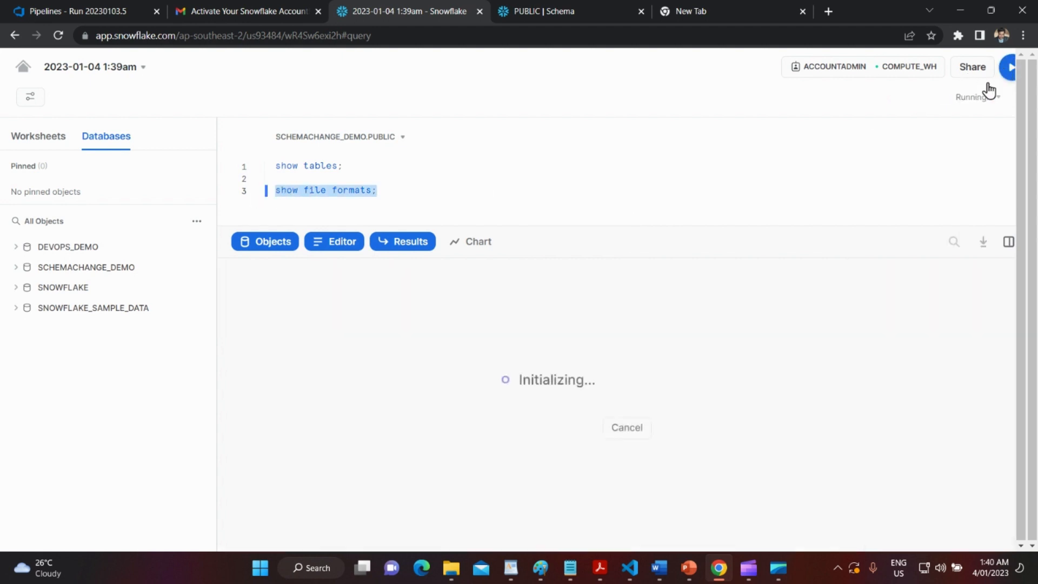
Run 'show stages;' to confirm the TRIPS and WEATHER stages exist.
{"action": "left_click", "coordinate": [394, 189]}
{"action": "key", "text": "Return"}
{"action": "key", "text": "Return"}
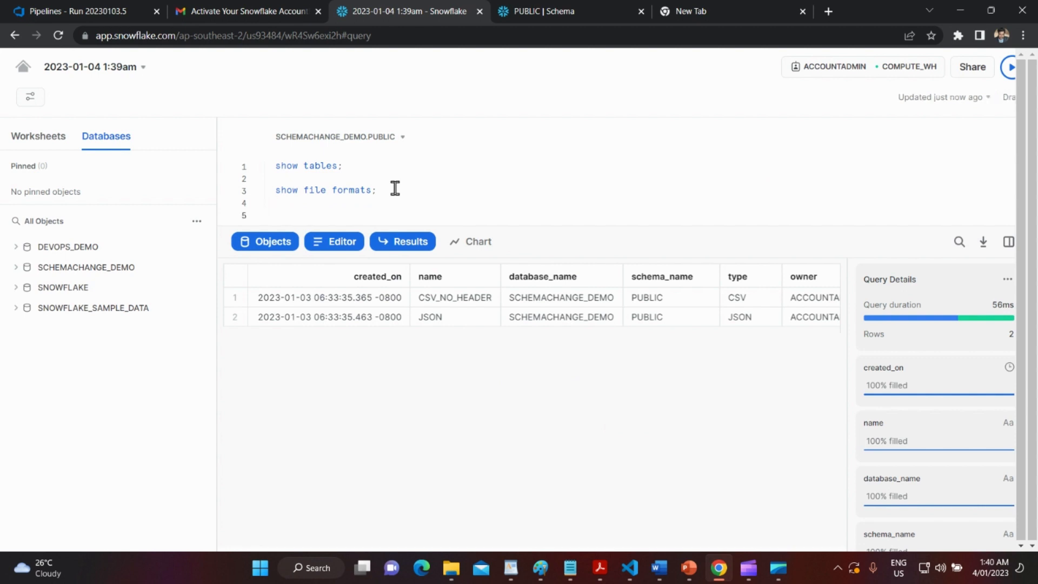
{"action": "type", "text": "show stages;"}
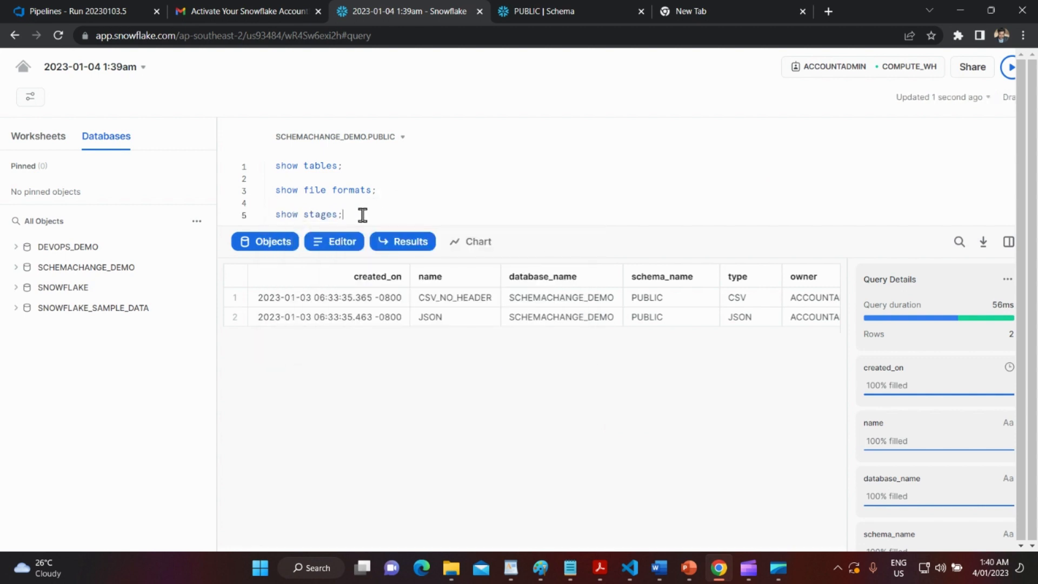
{"action": "left_click_drag", "start_coordinate": [361, 214], "coordinate": [254, 226]}
{"action": "left_click", "coordinate": [1009, 67]}
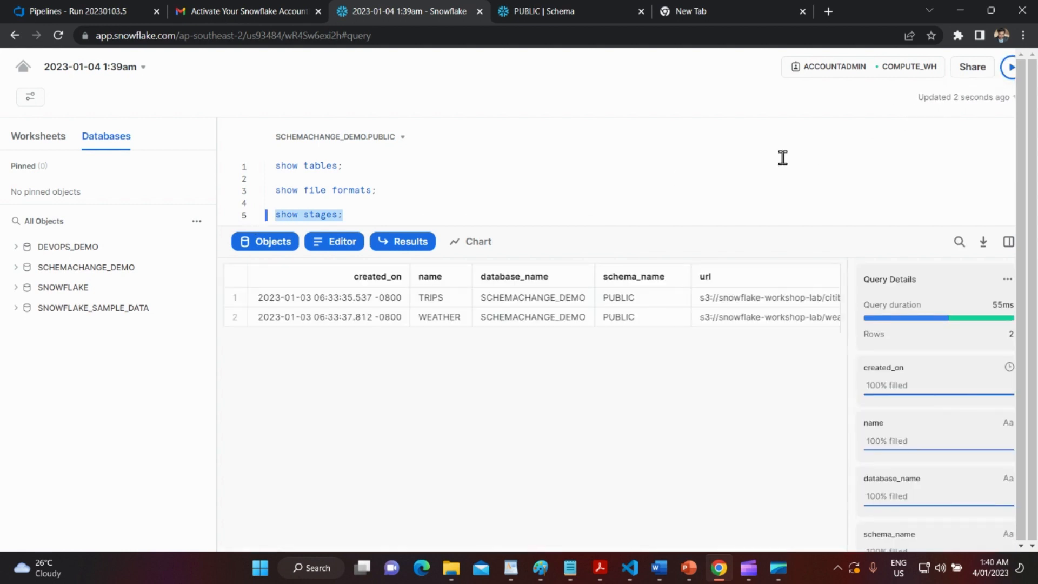
{"action": "left_click_drag", "start_coordinate": [463, 331], "coordinate": [429, 339]}
{"action": "left_click", "coordinate": [398, 212]}
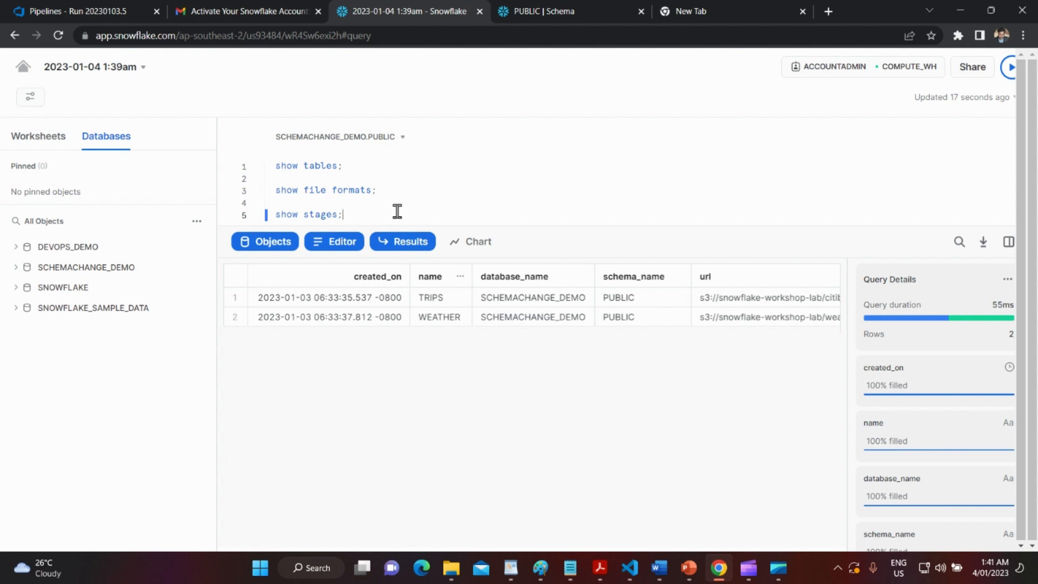
{"action": "left_click", "coordinate": [748, 567]}
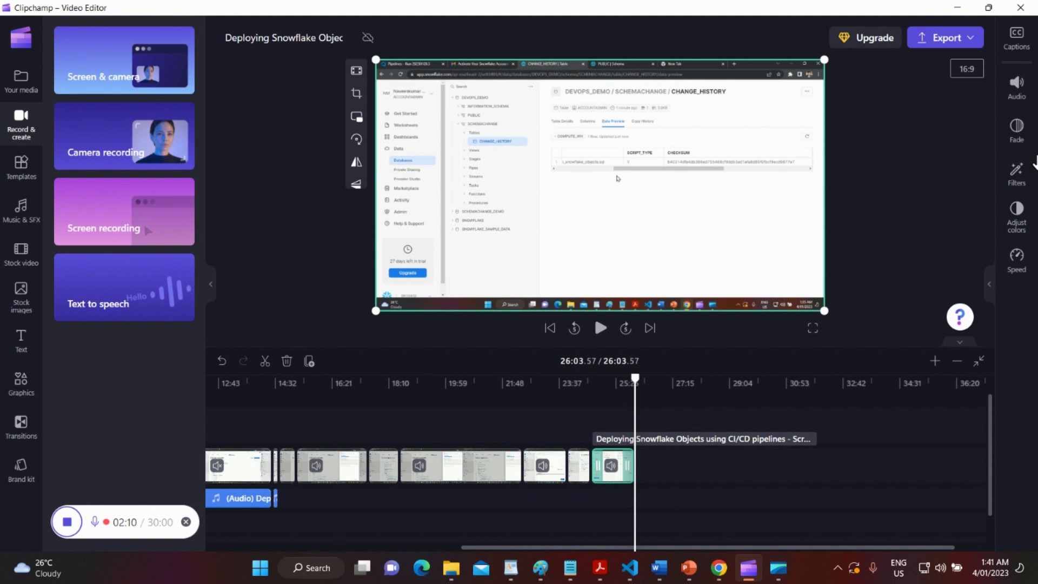
{"action": "left_click", "coordinate": [67, 521]}
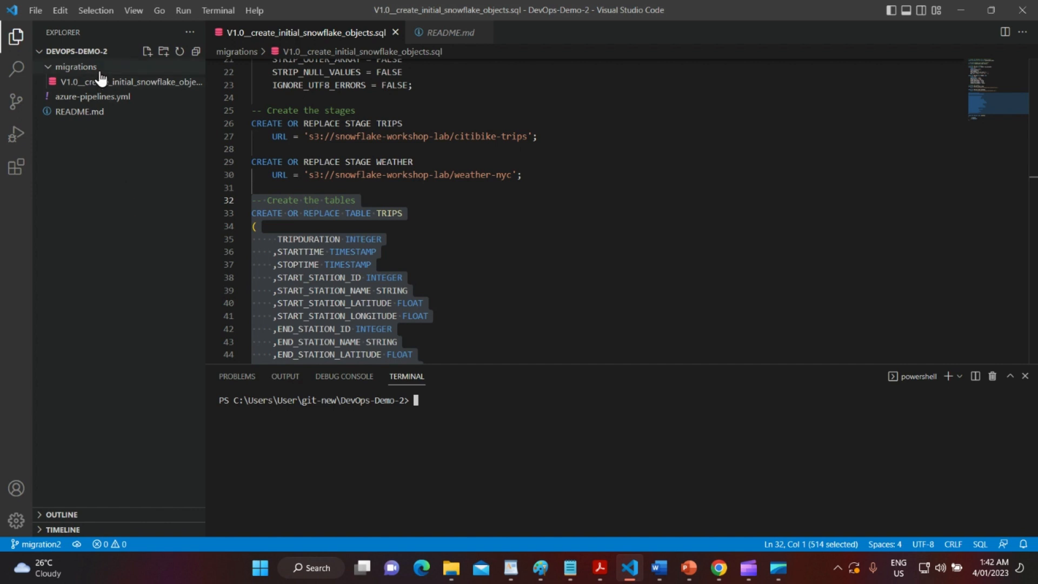
Add a new file named V1.1__update_objects.sql to the DevOps-Demo-2 Explorer.
{"action": "left_click", "coordinate": [146, 53]}
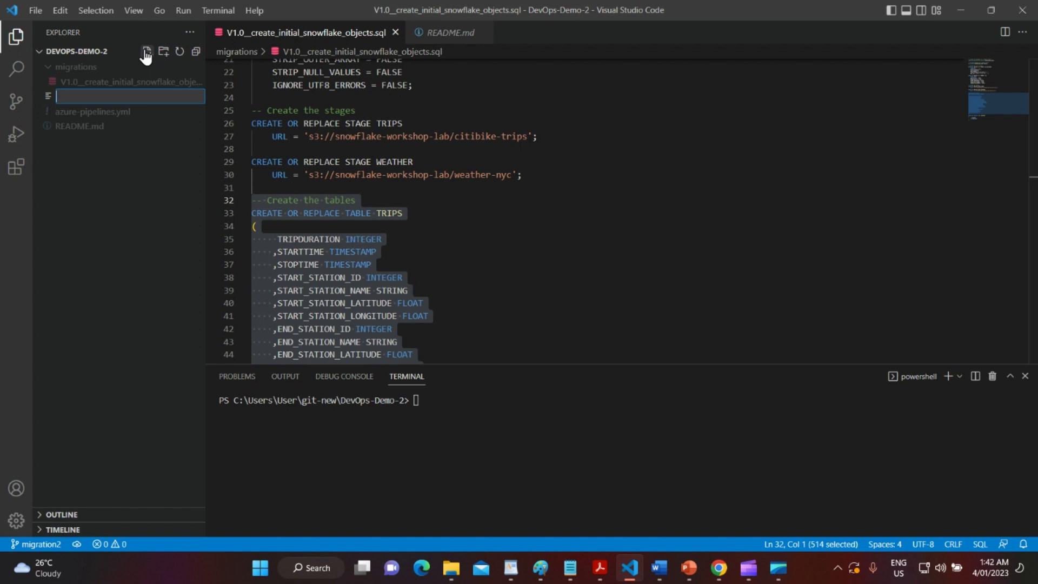
{"action": "type", "text": "V1.1__updat"}
{"action": "type", "text": "e_objects.sql"}
{"action": "key", "text": "Return"}
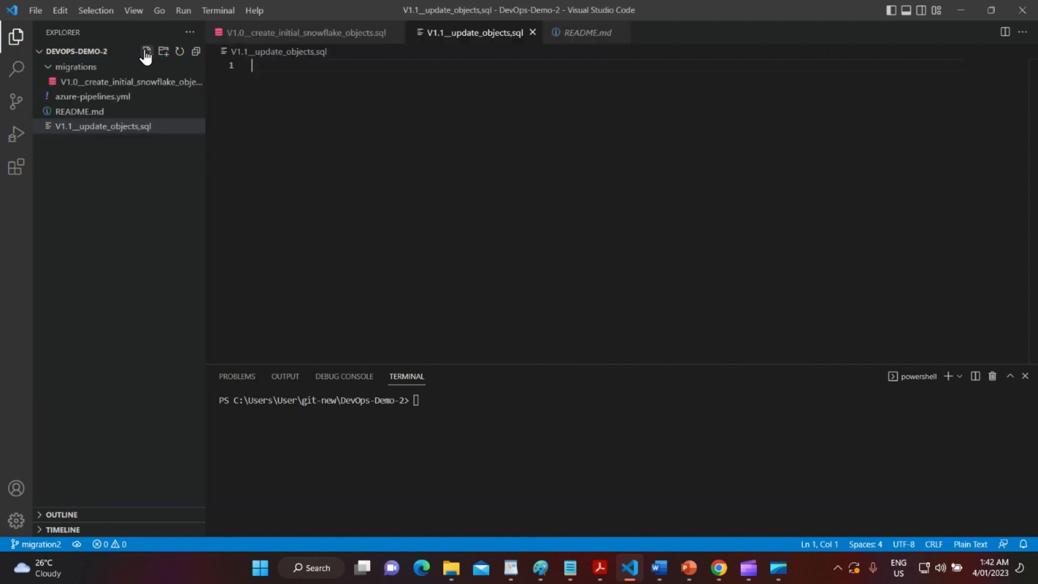
Fix the V1.1__update_objects.sql file name and move it into the migrations folder.
{"action": "right_click", "coordinate": [125, 127]}
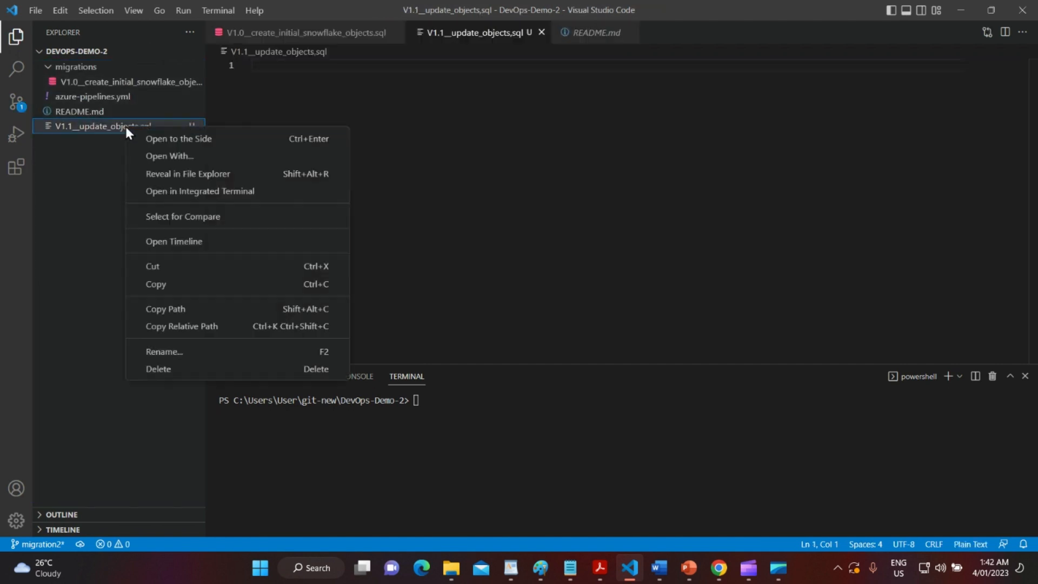
{"action": "left_click", "coordinate": [165, 353]}
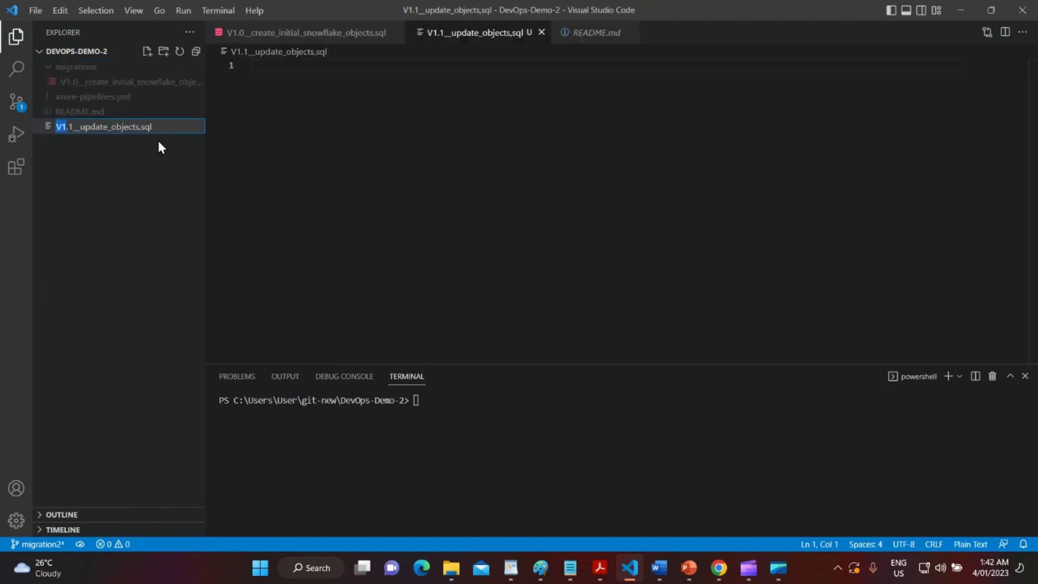
{"action": "key", "text": "Right"}
{"action": "key", "text": "BackSpace"}
{"action": "type", "text": "."}
{"action": "key", "text": "Return"}
{"action": "left_click", "coordinate": [142, 184]}
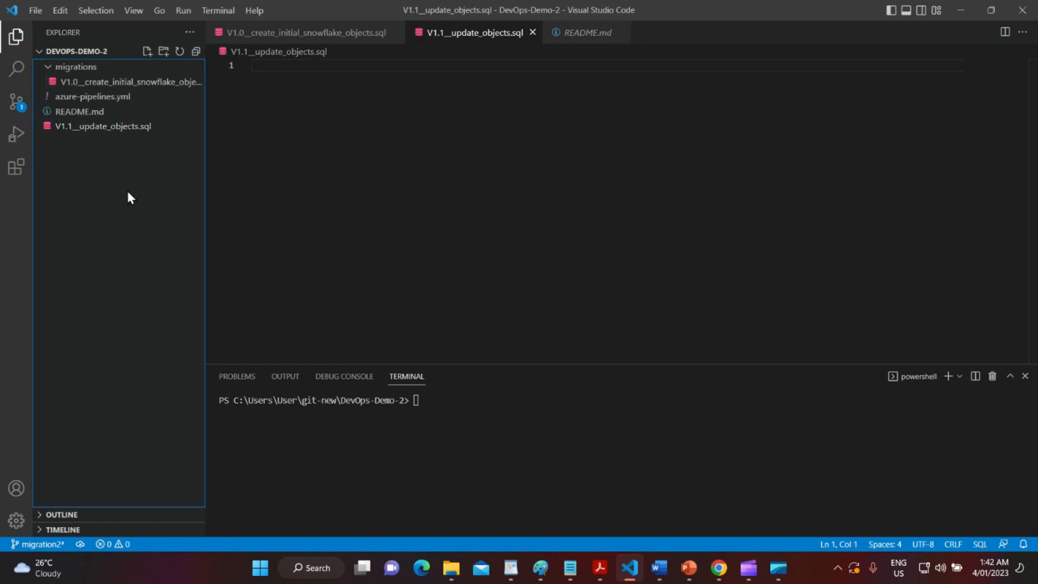
{"action": "left_click_drag", "start_coordinate": [115, 130], "coordinate": [111, 89]}
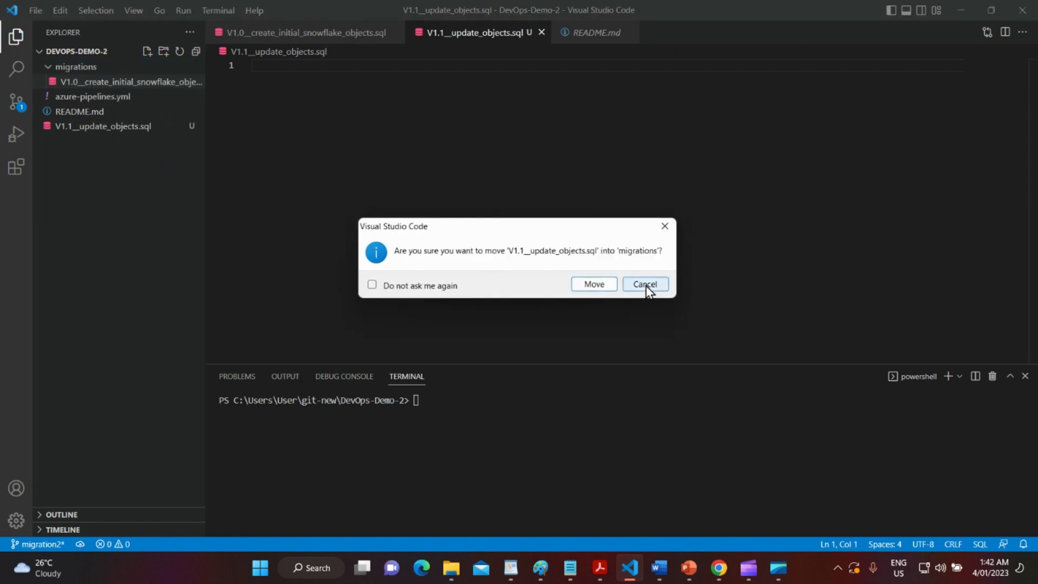
{"action": "left_click", "coordinate": [593, 284]}
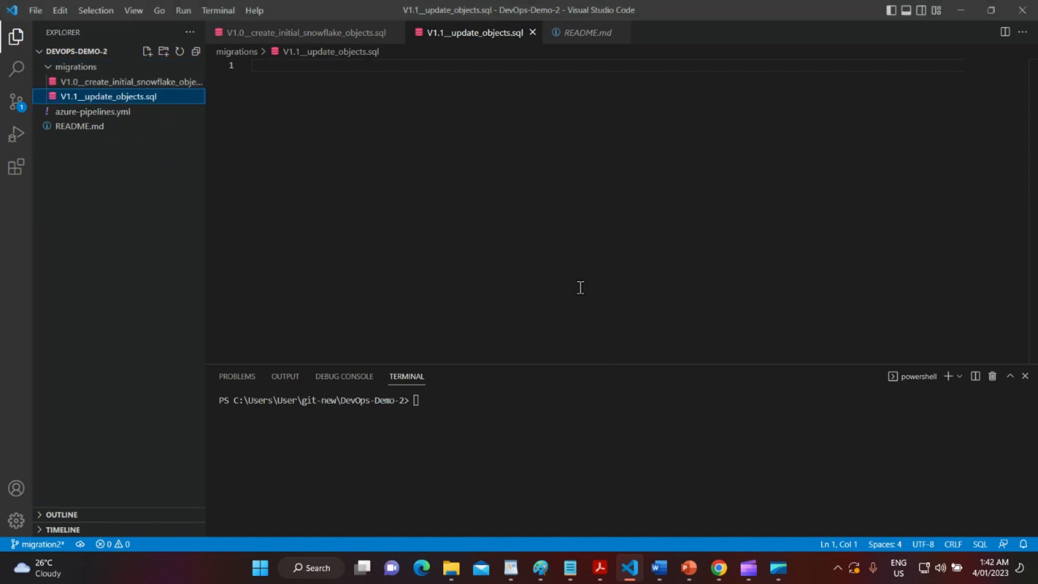
Copy the CREATE TABLE TRIPS statement from the V1.0 script into the V1.1 file.
{"action": "left_click", "coordinate": [121, 86]}
{"action": "left_click", "coordinate": [538, 237]}
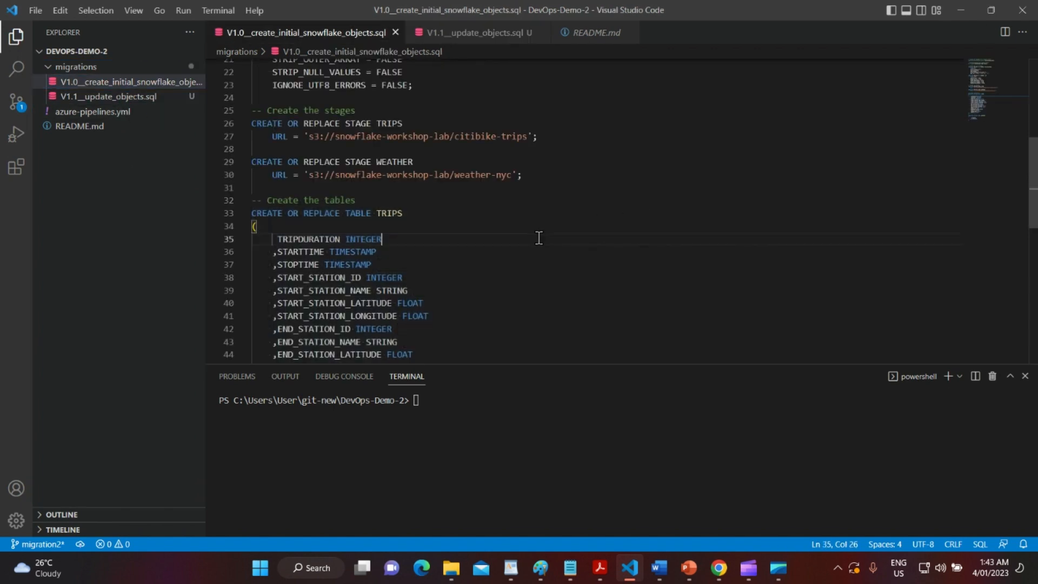
{"action": "scroll", "coordinate": [539, 238], "scroll_direction": "down", "scroll_amount": 3}
{"action": "left_click_drag", "start_coordinate": [274, 318], "coordinate": [245, 85]}
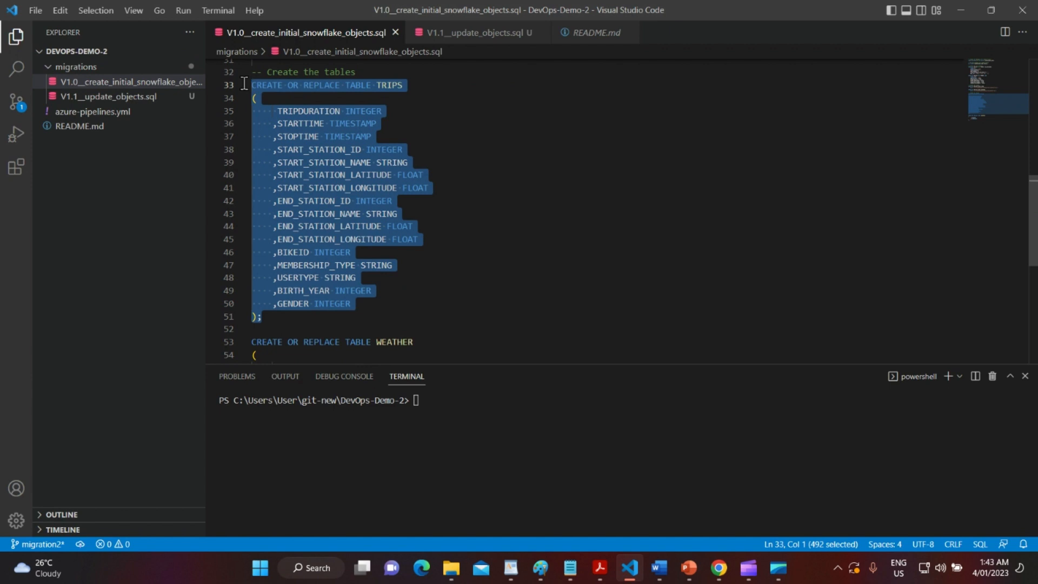
{"action": "left_click", "coordinate": [154, 98]}
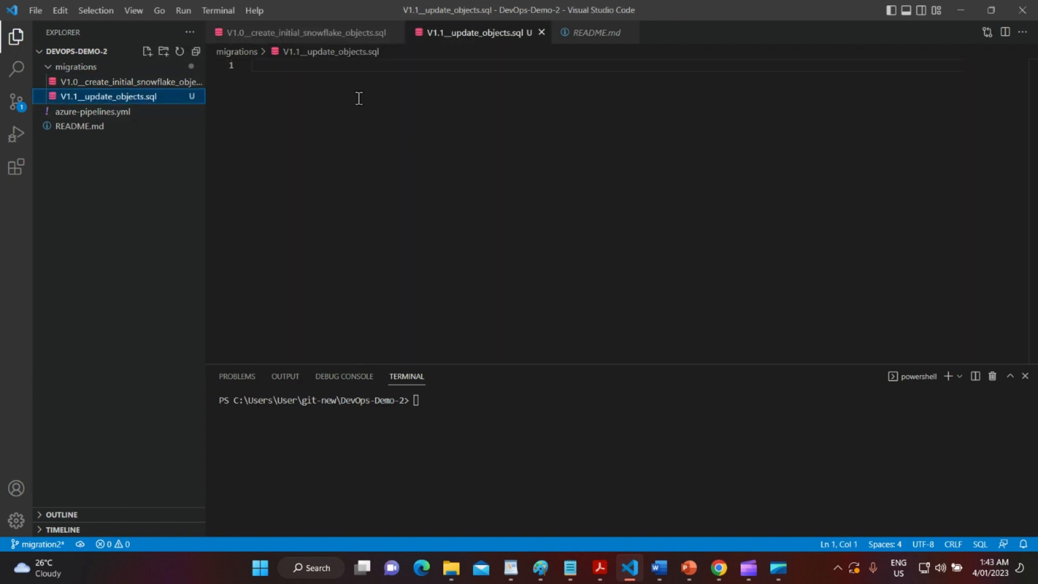
{"action": "left_click", "coordinate": [351, 83]}
{"action": "type", "text": "-- Create the tables CREATE OR REPLACE TABLE TRIPS (      TRIPDURATION INTEGER     ,STARTTIME TIMESTAMP     ,STOPTIME TIMESTAMP     ,START_STATION_ID INTEGER     ,START_STATION_NAME STRING     ,START_STATION_LATITUDE FLOAT     ,START_STATION_LONGITUDE FLOAT     ,END_STATION_ID INTEGER     ,END_STATION_NAME STRING     ,END_STATION_LATITUDE FLOAT     ,END_STATION_LONGITUDE FLOAT     ,BIKEID INTEGER     ,MEMBERSHIP_TYPE STRING     ,USERTYPE STRING     ,BIRTH_YEAR INTEGER     ,GENDER INTEGER );"}
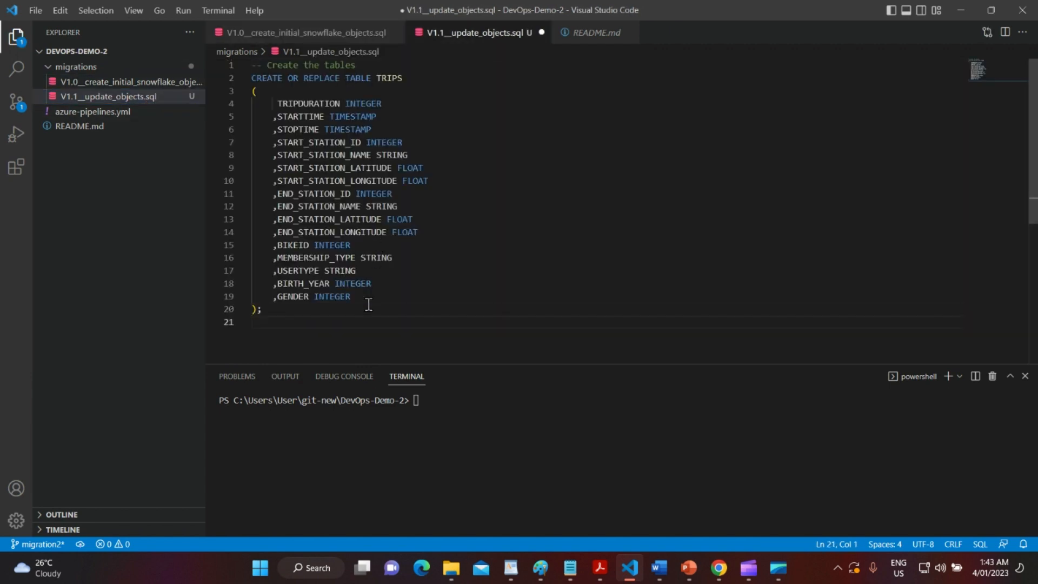
Add a TOTAL_TIME_IN_HOURS INTEGER column after GENDER and select the whole statement.
{"action": "left_click", "coordinate": [369, 297]}
{"action": "key", "text": "shift+Home"}
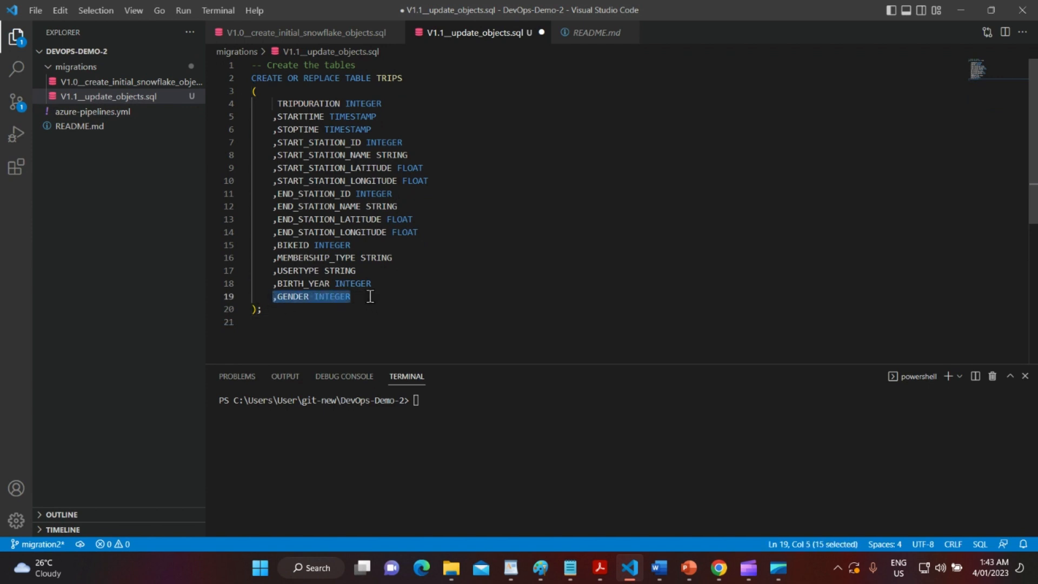
{"action": "key", "text": "ctrl+c"}
{"action": "key", "text": "End"}
{"action": "key", "text": "Return"}
{"action": "key", "text": "ctrl+v"}
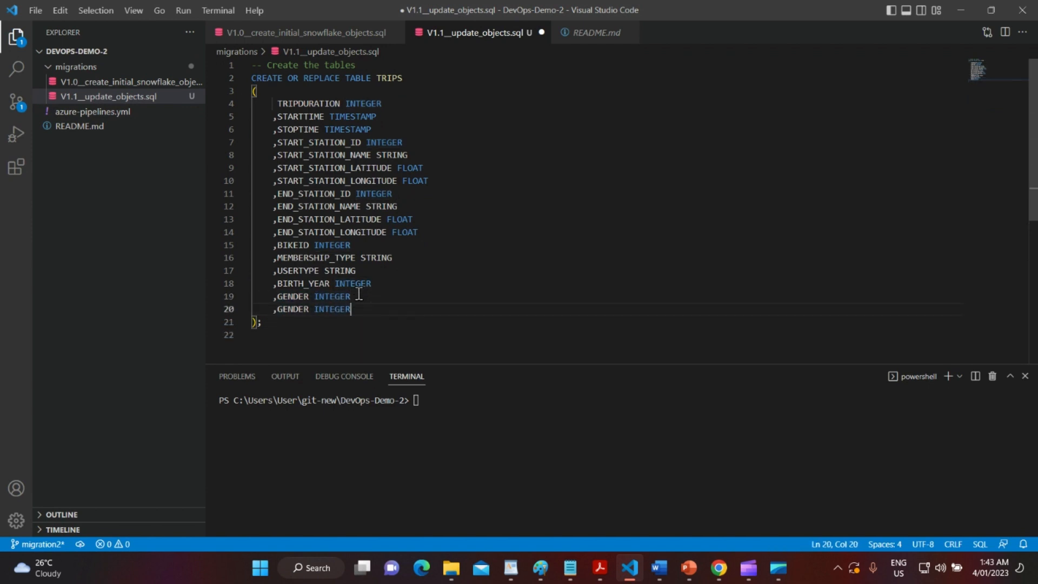
{"action": "double_click", "coordinate": [293, 308]}
{"action": "type", "text": "TIME"}
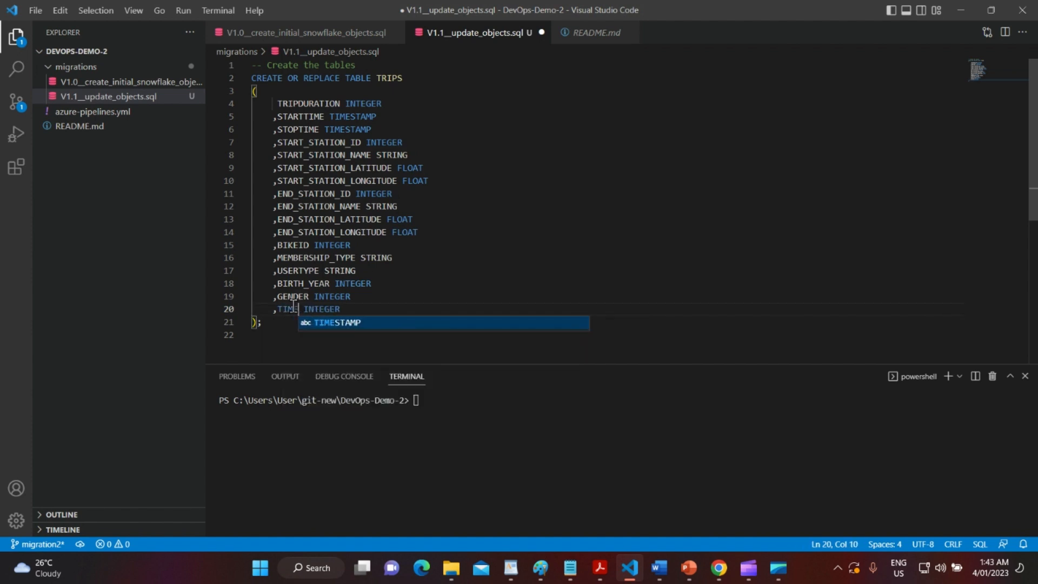
{"action": "key", "text": "BackSpace"}
{"action": "key", "text": "BackSpace"}
{"action": "key", "text": "BackSpace"}
{"action": "type", "text": "OTAL"}
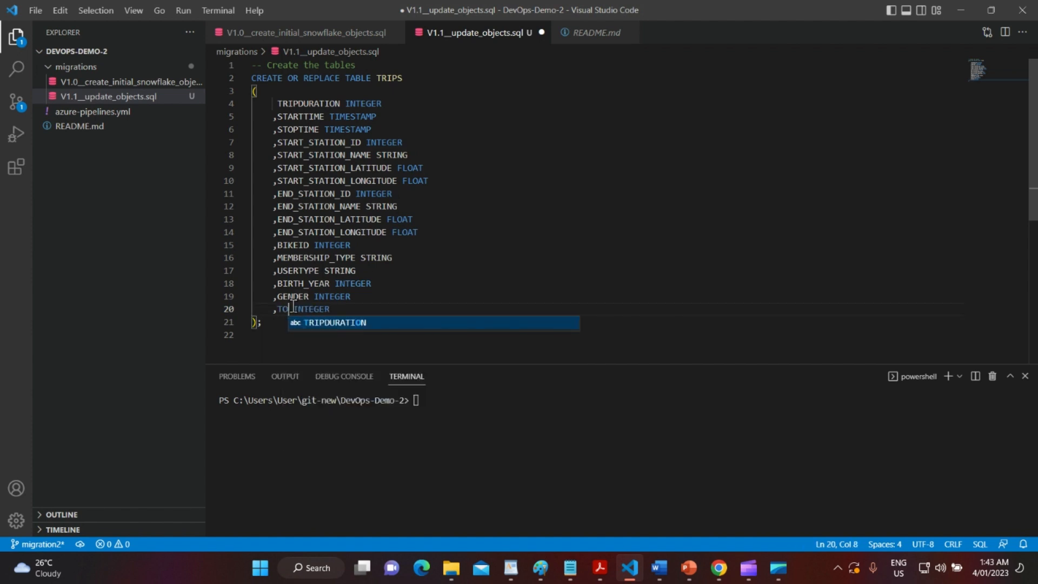
{"action": "type", "text": "_TIME"}
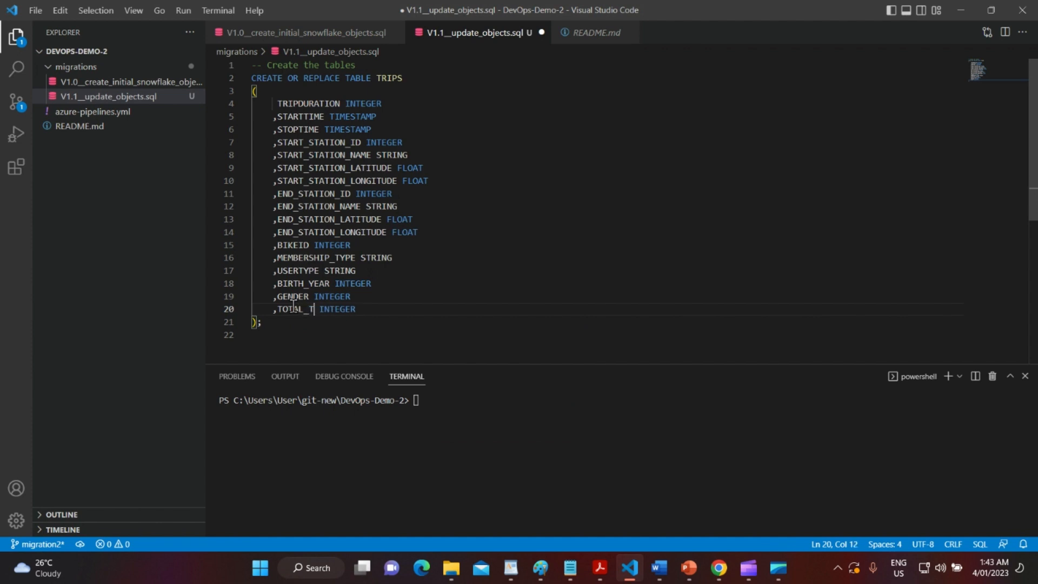
{"action": "type", "text": "_IN_HOURS"}
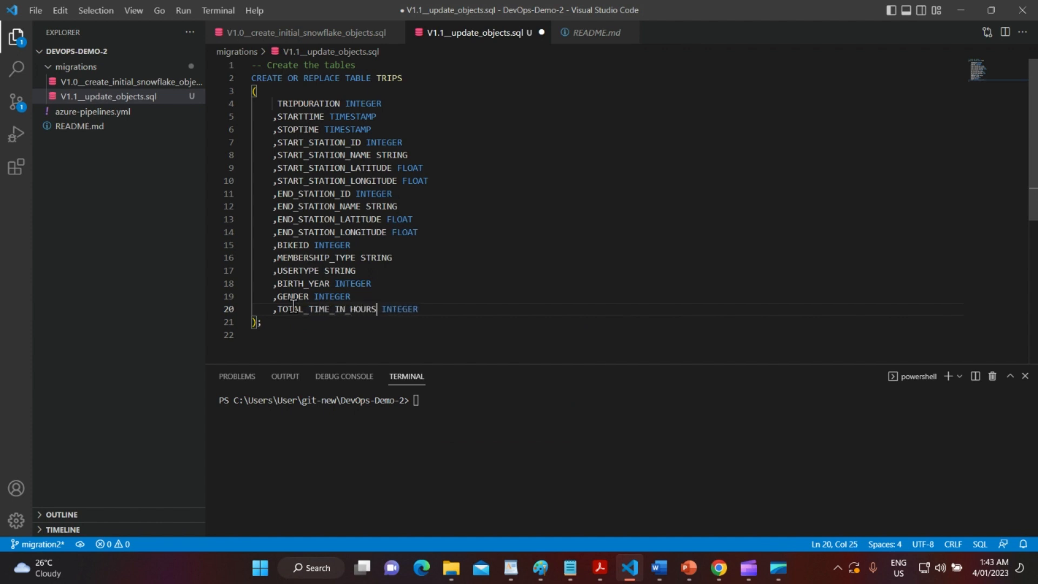
{"action": "left_click", "coordinate": [394, 206]}
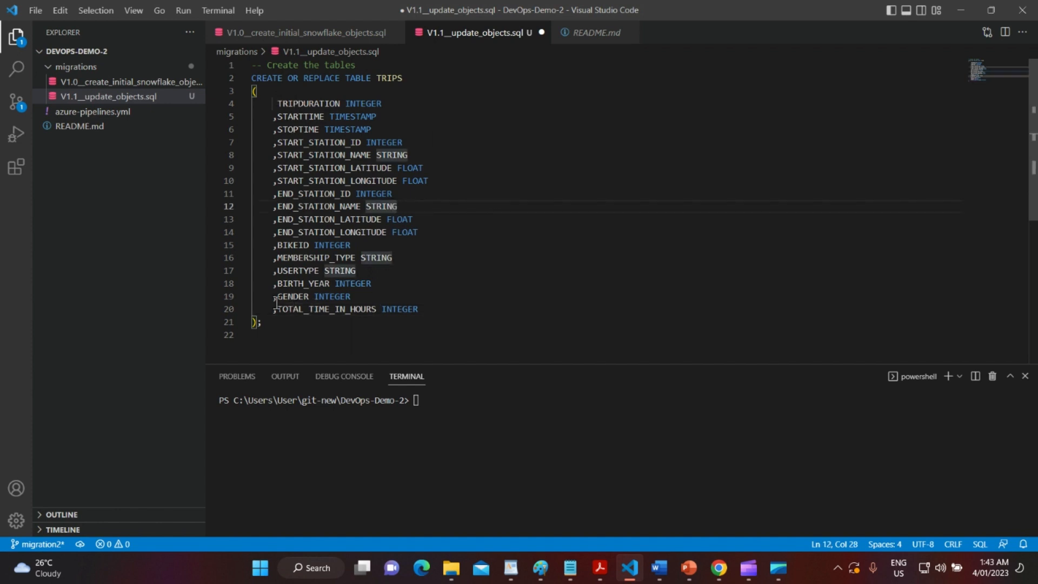
{"action": "left_click", "coordinate": [267, 337]}
{"action": "left_click_drag", "start_coordinate": [267, 336], "coordinate": [252, 64]}
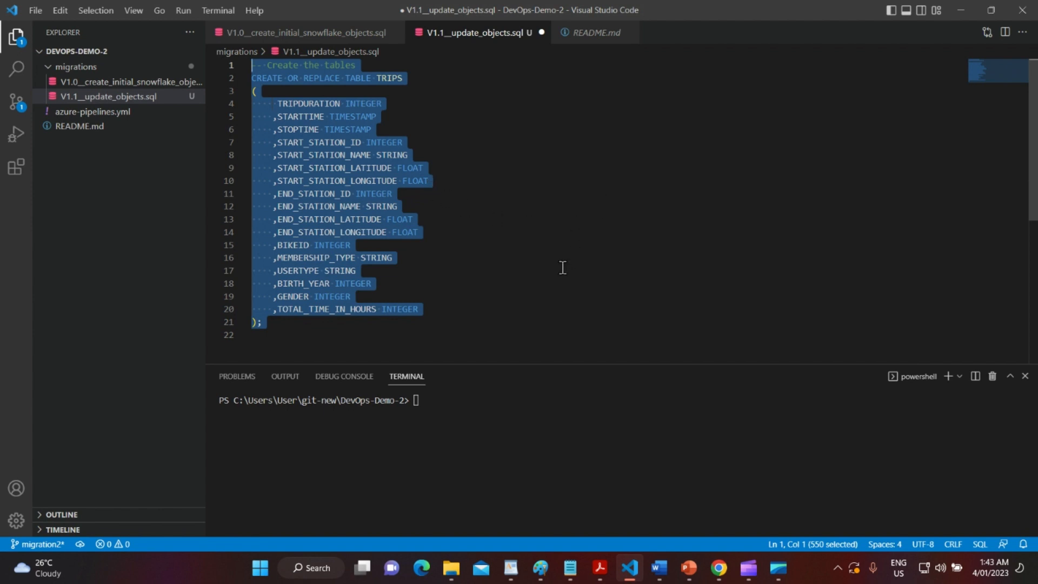
Comment out the CREATE TABLE block and start a new line 'ALTER TABLE TRIPS'.
{"action": "key", "text": "ctrl+slash"}
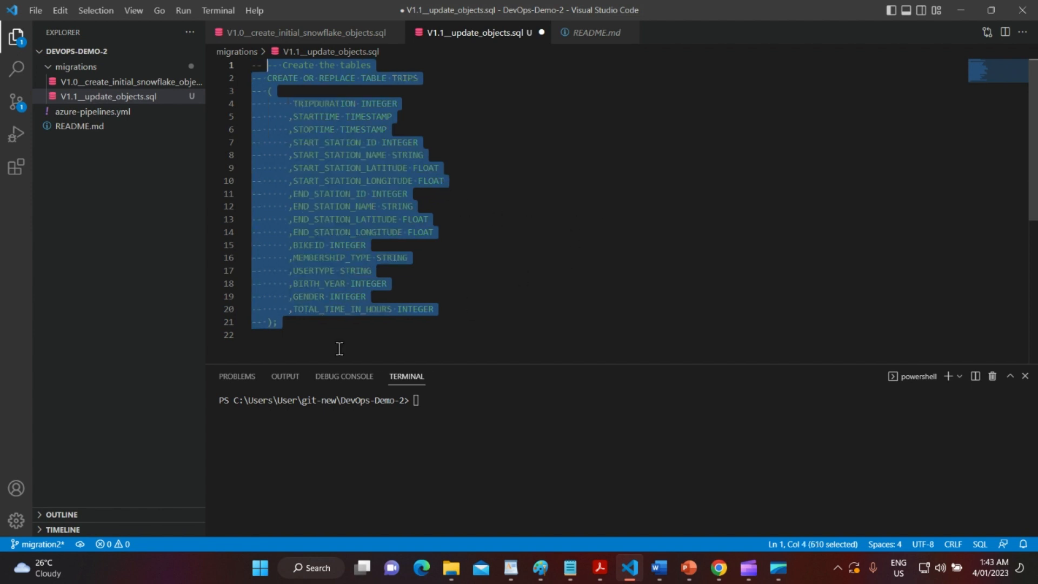
{"action": "left_click", "coordinate": [326, 327]}
{"action": "key", "text": "Return"}
{"action": "key", "text": "Return"}
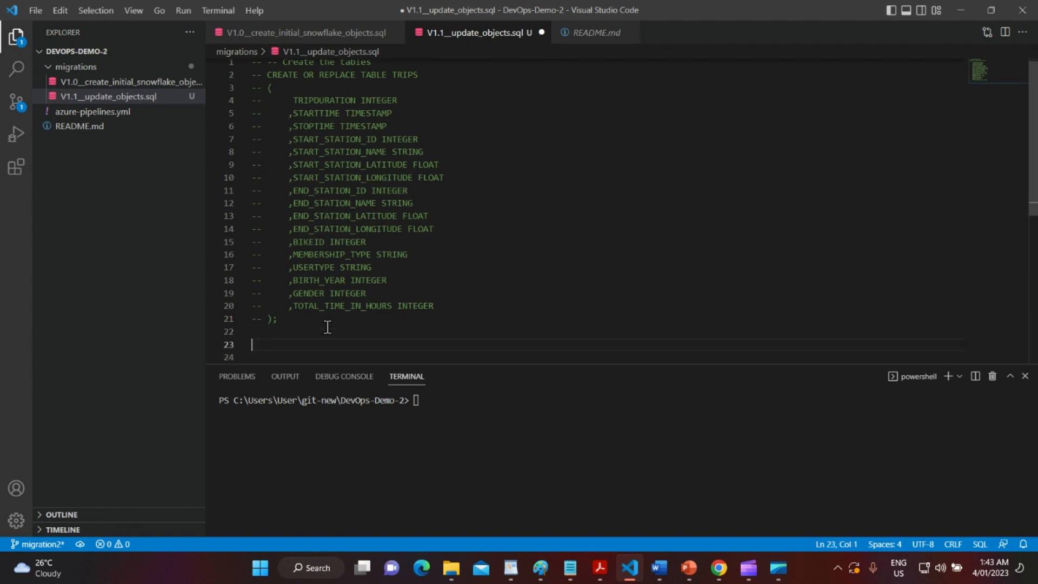
{"action": "type", "text": "ALTER TABLE"}
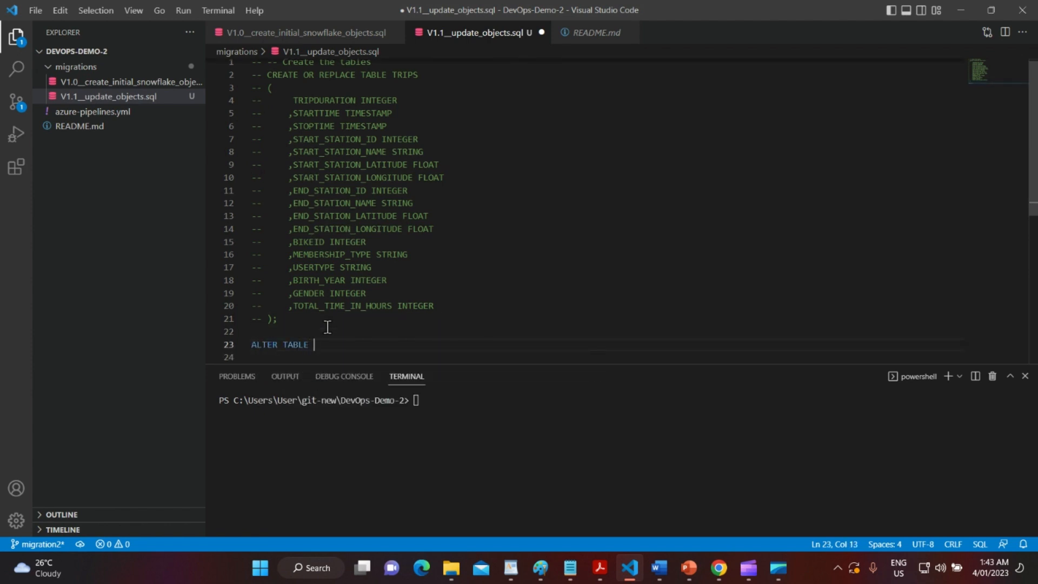
{"action": "double_click", "coordinate": [400, 74]}
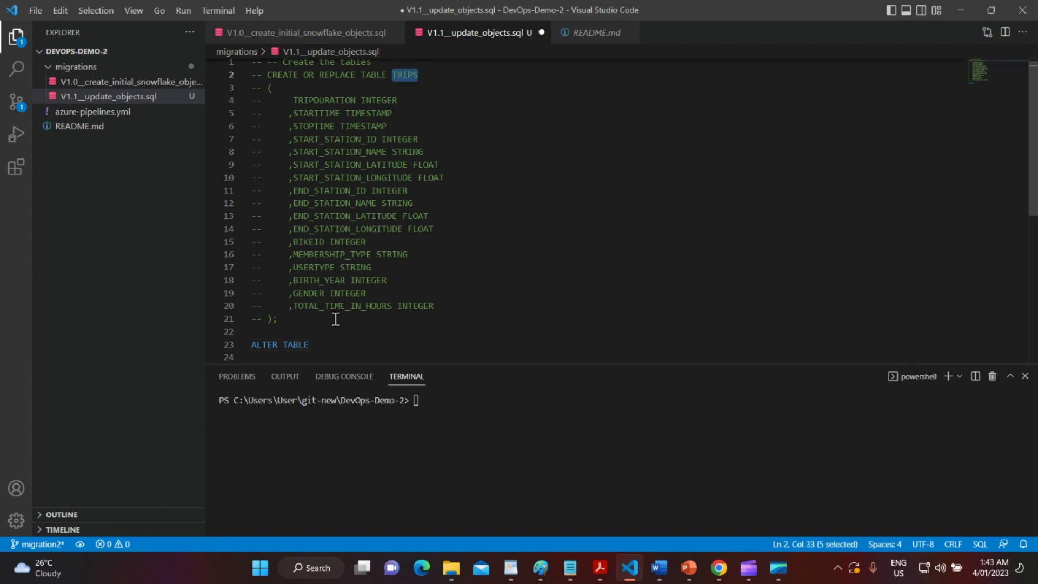
{"action": "left_click", "coordinate": [328, 346]}
{"action": "key", "text": "ctrl+v"}
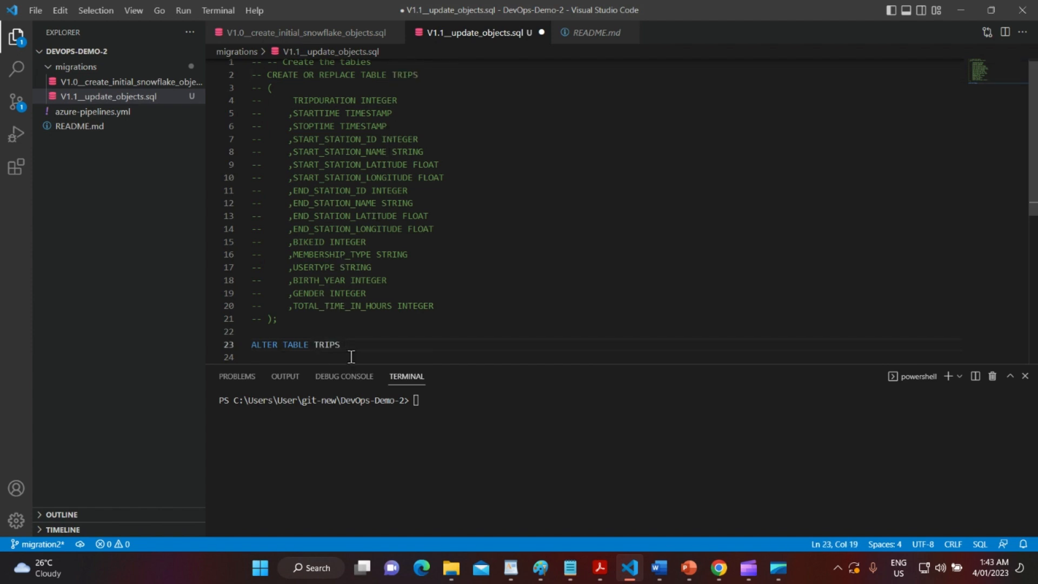
Extend the line to ALTER TABLE TRIPS ADD COLUMN TOTAL_TIME_IN_HOURS.
{"action": "type", "text": "ADD COLUNM"}
{"action": "double_click", "coordinate": [355, 307]}
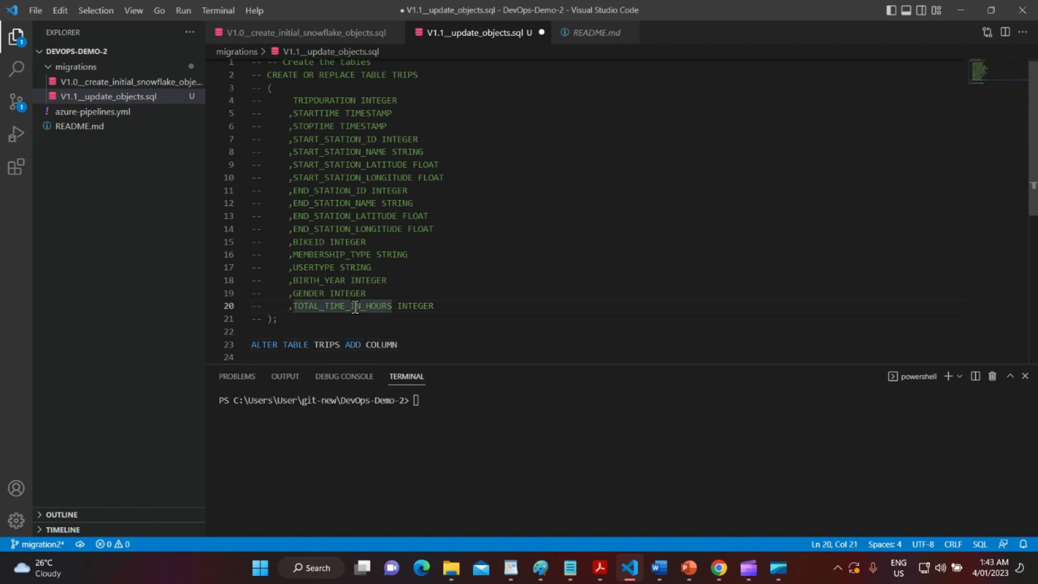
{"action": "left_click", "coordinate": [417, 341]}
{"action": "key", "text": "ctrl+v"}
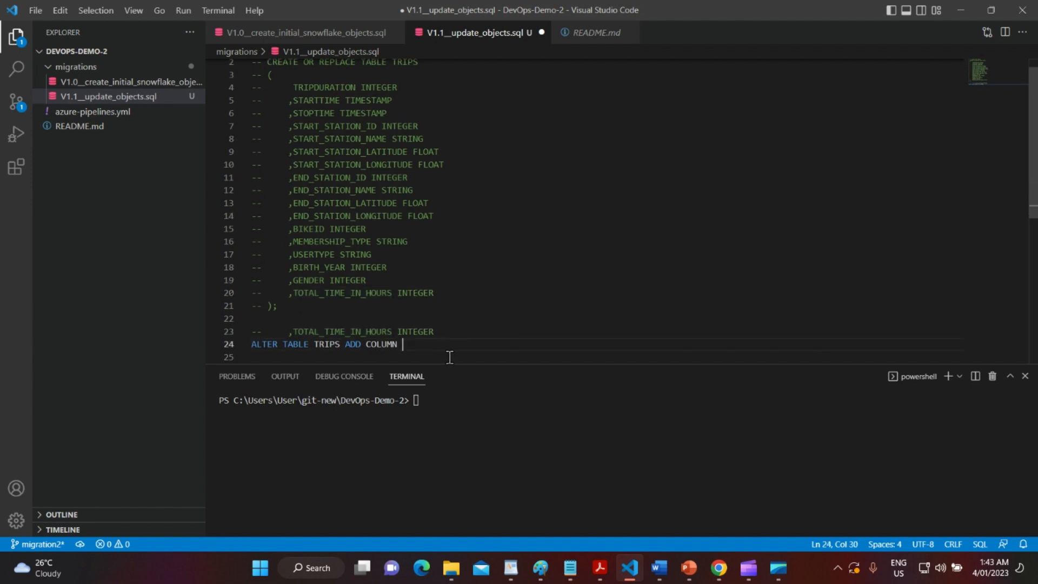
{"action": "left_click", "coordinate": [359, 332]}
{"action": "double_click", "coordinate": [359, 331]}
{"action": "key", "text": "ctrl+c"}
{"action": "left_click", "coordinate": [414, 344]}
{"action": "key", "text": "ctrl+v"}
Finish the statement with INTEGER;, delete the leftover copied line, and save the script.
{"action": "double_click", "coordinate": [415, 330]}
{"action": "left_click", "coordinate": [533, 349]}
{"action": "key", "text": "ctrl+v"}
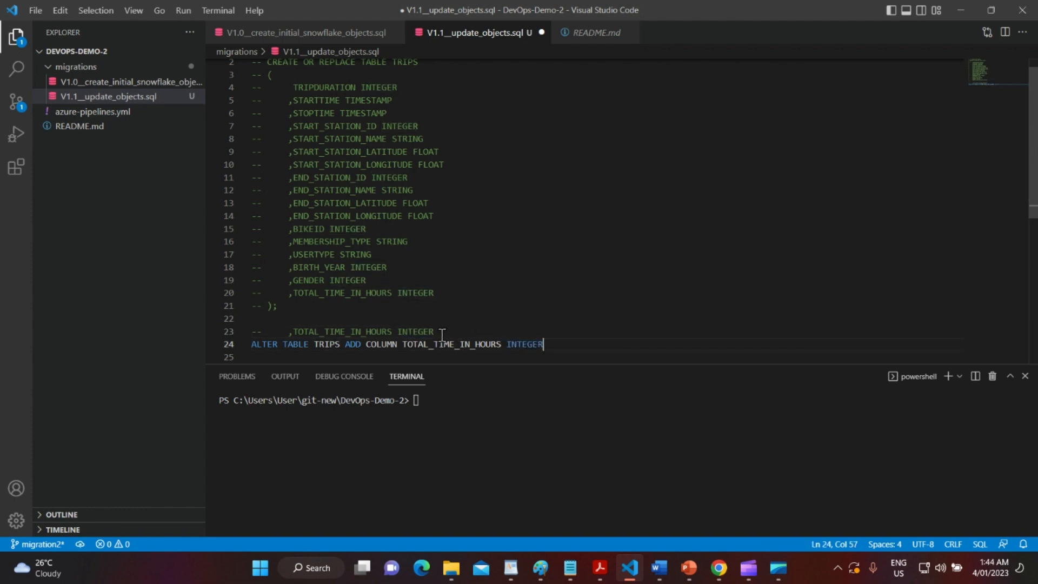
{"action": "left_click_drag", "start_coordinate": [435, 331], "coordinate": [220, 325]}
{"action": "key", "text": "BackSpace"}
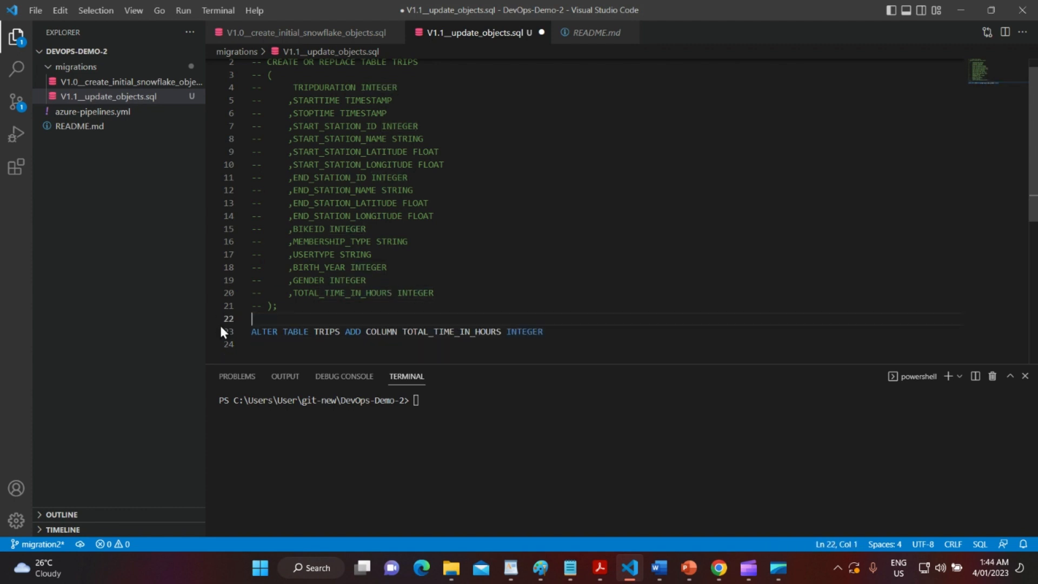
{"action": "left_click", "coordinate": [567, 332]}
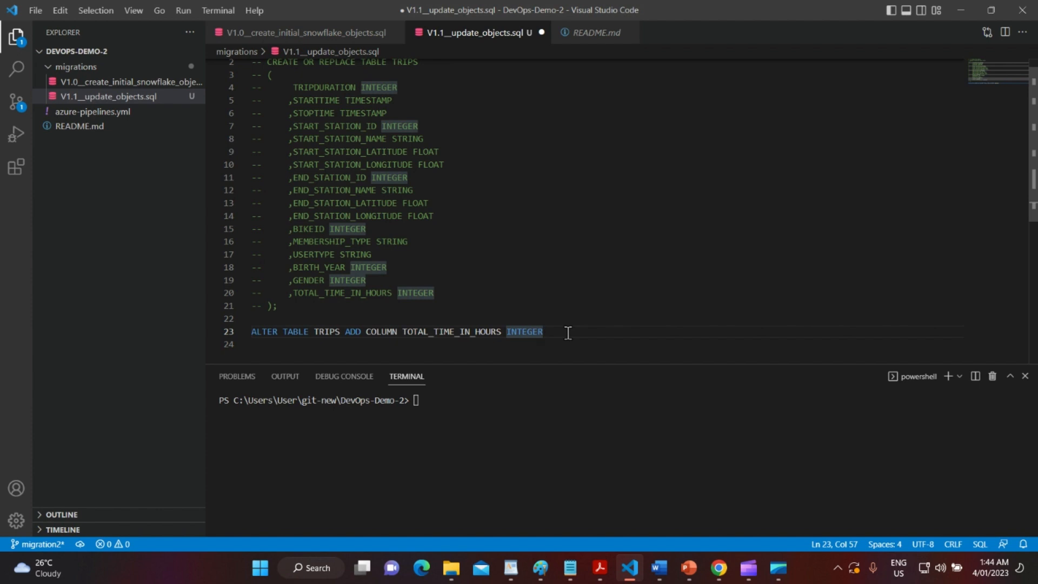
{"action": "type", "text": ";"}
{"action": "key", "text": "ctrl+s"}
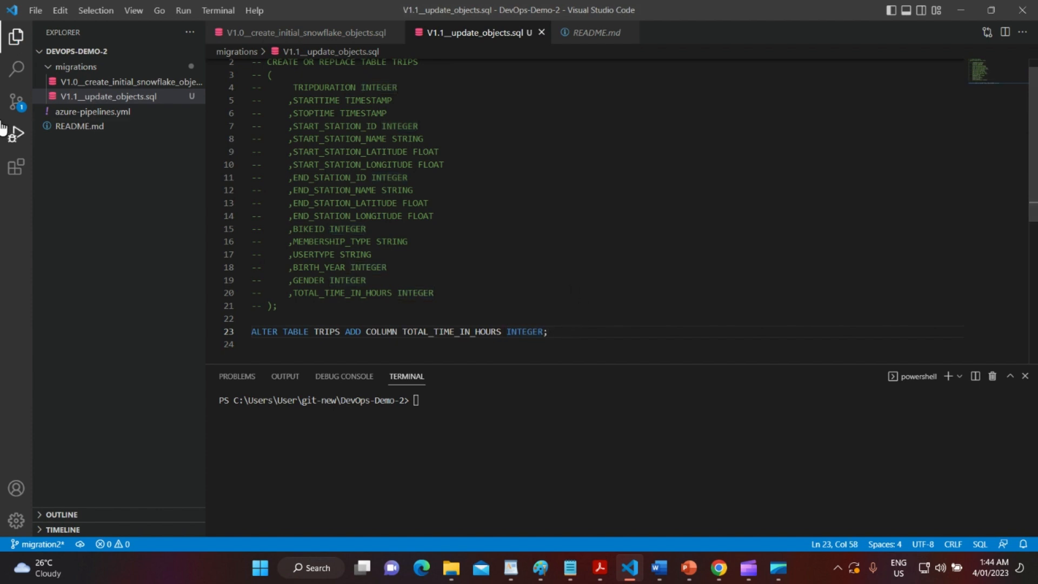
{"action": "left_click", "coordinate": [16, 102]}
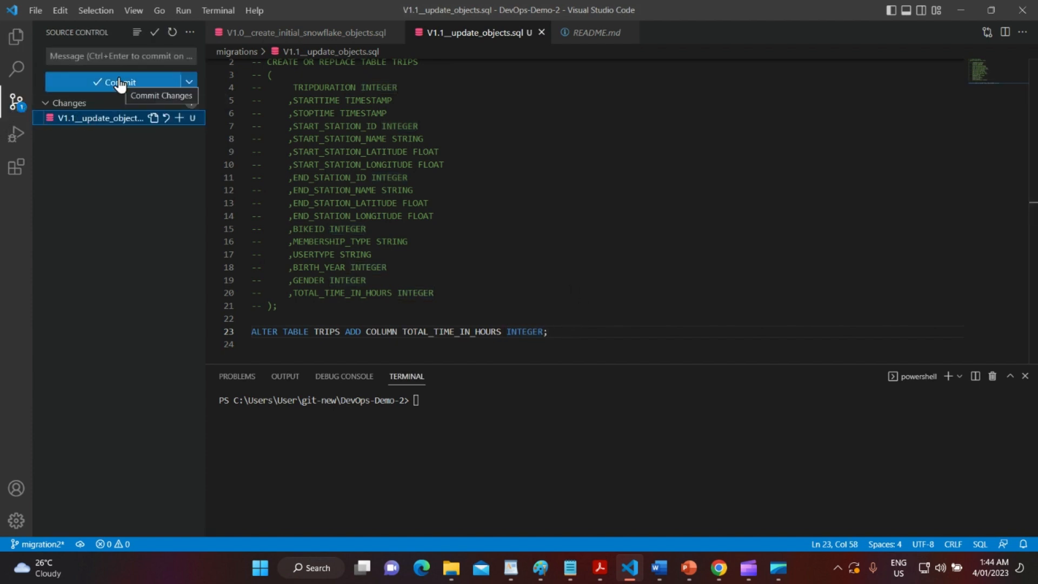
Commit all changes with the message 'modify trips' and publish the migration2 branch.
{"action": "left_click", "coordinate": [110, 53]}
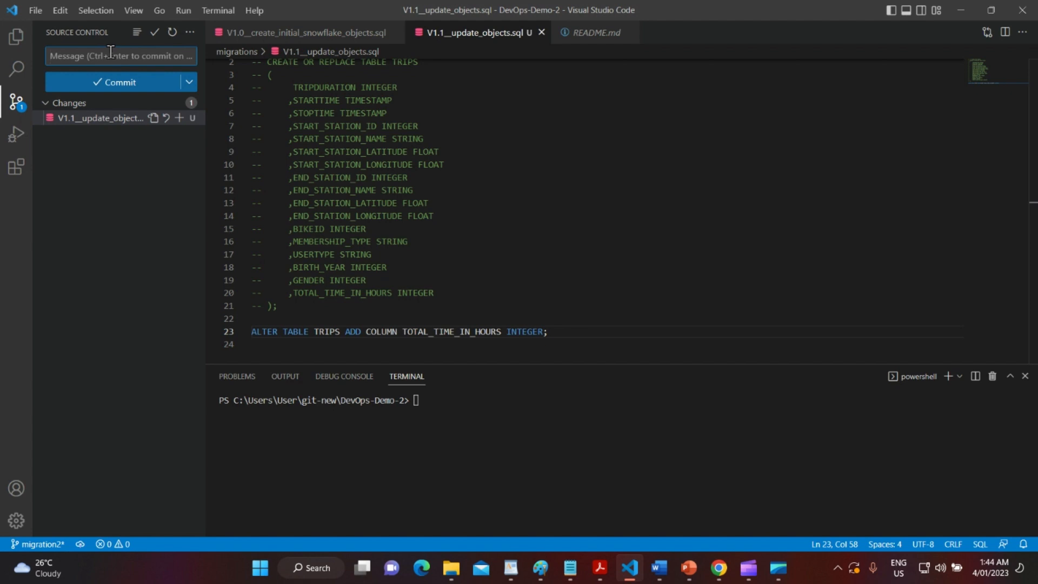
{"action": "type", "text": "modify trips"}
{"action": "left_click", "coordinate": [115, 83]}
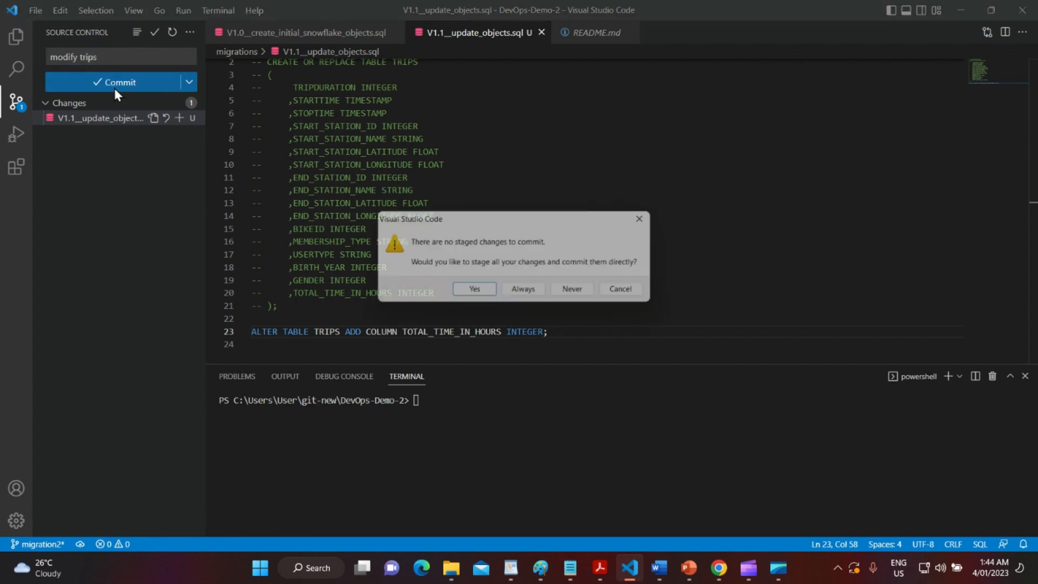
{"action": "left_click", "coordinate": [474, 292]}
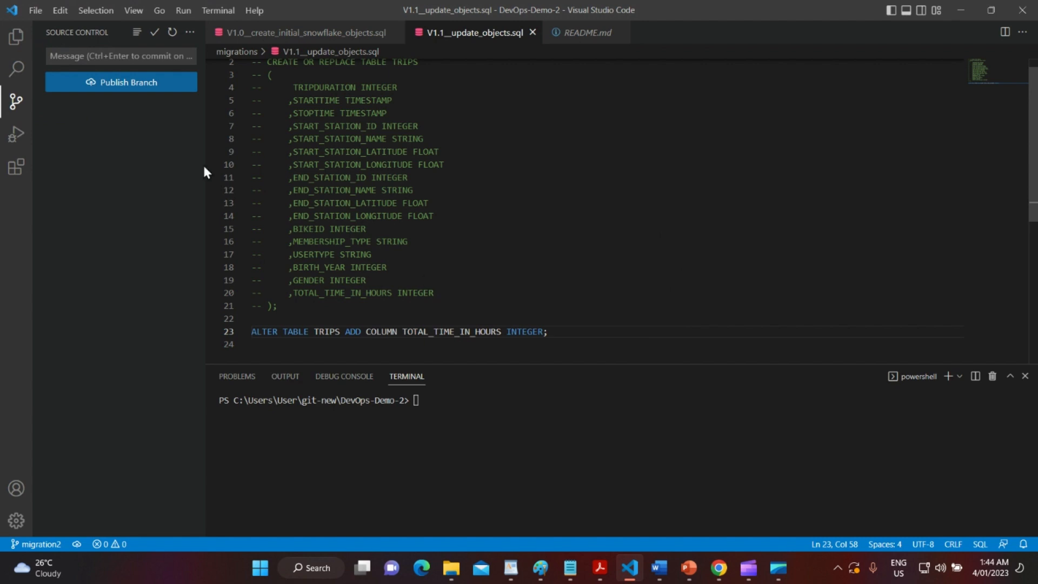
{"action": "left_click", "coordinate": [146, 81]}
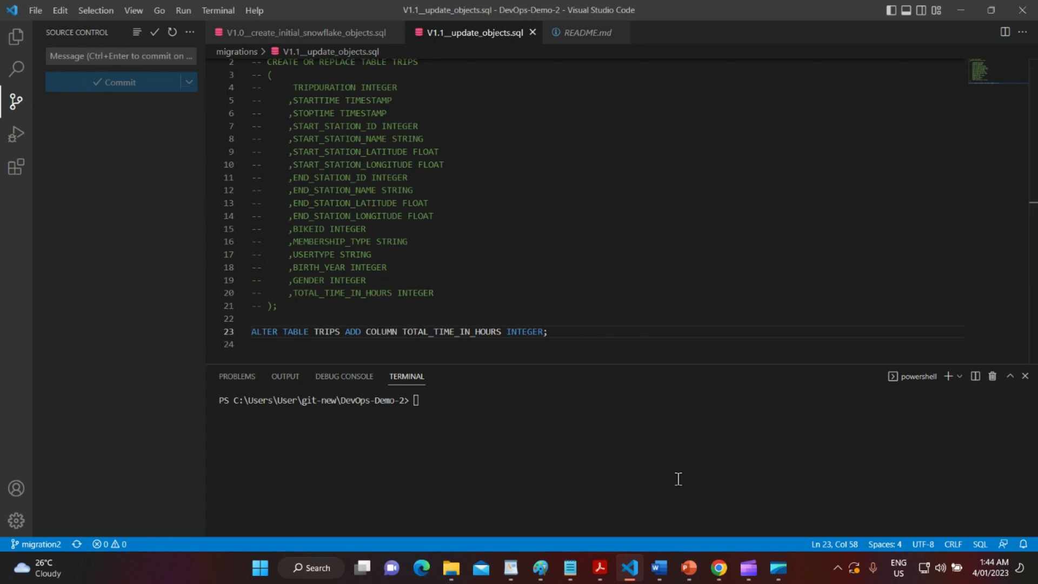
{"action": "left_click", "coordinate": [720, 569]}
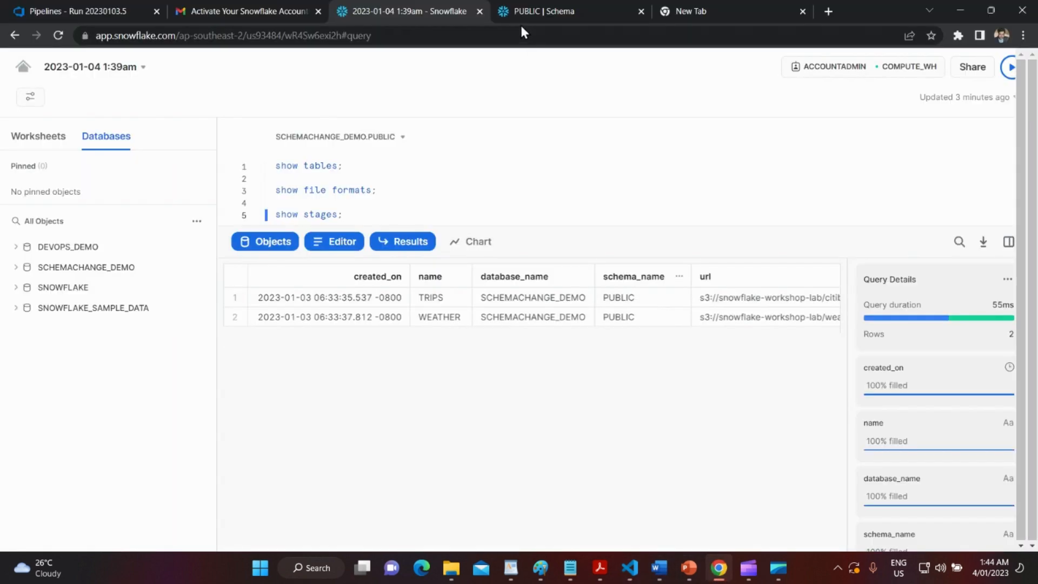
Create the 'modify trips' pull request from migration2 into main.
{"action": "left_click", "coordinate": [117, 11]}
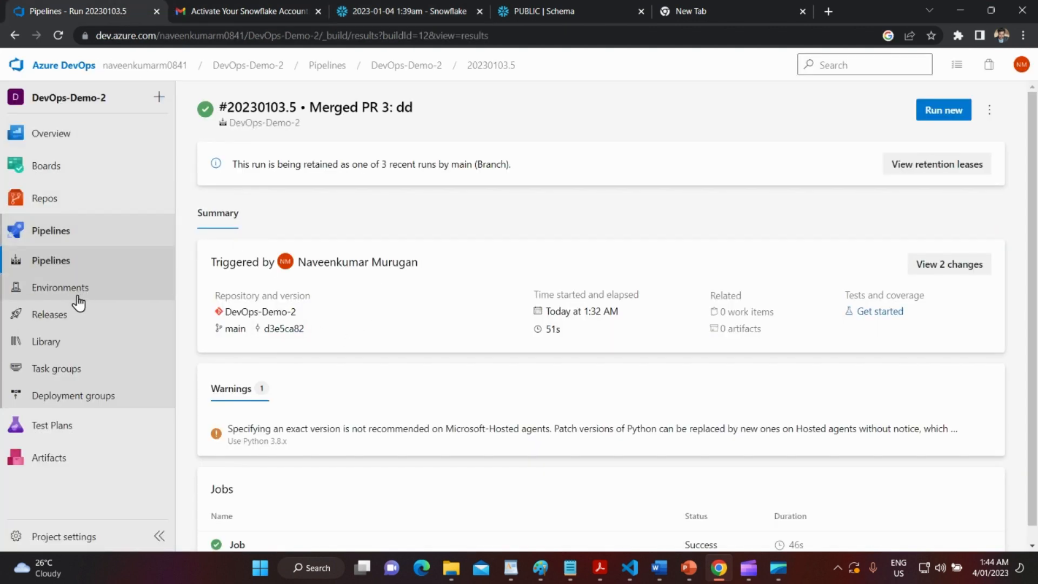
{"action": "left_click", "coordinate": [64, 199]}
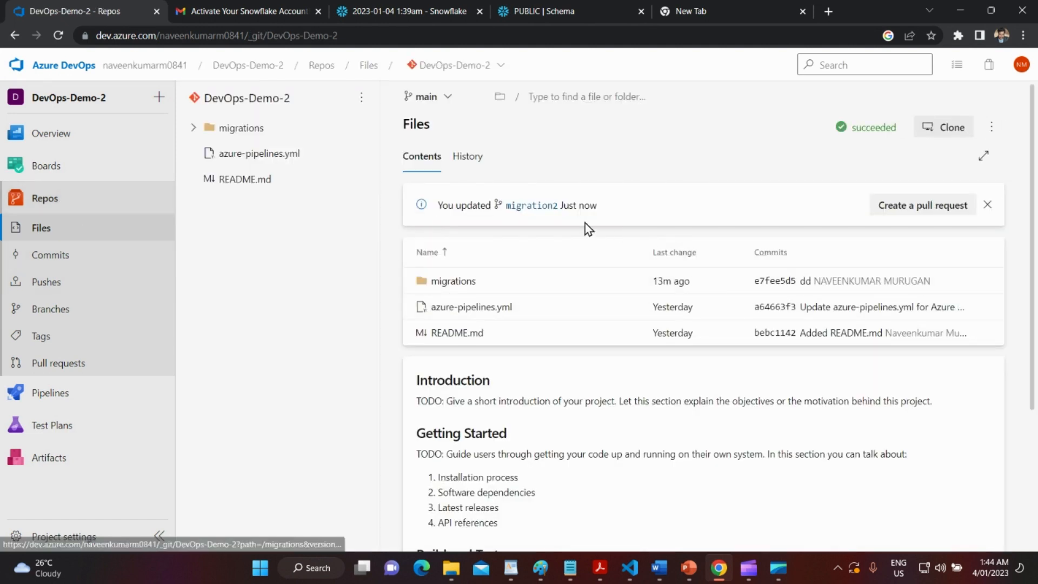
{"action": "left_click", "coordinate": [893, 209]}
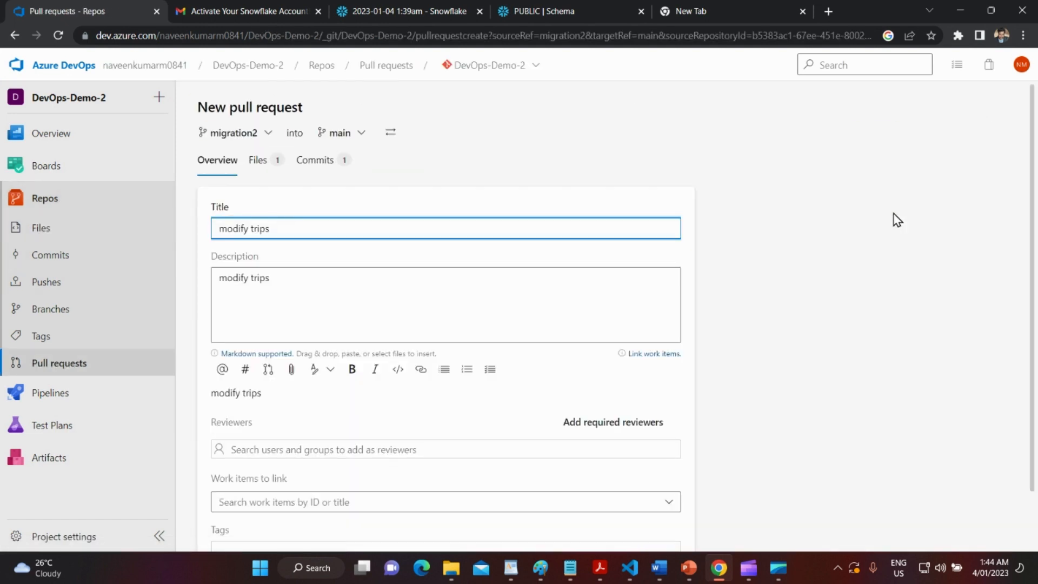
{"action": "scroll", "coordinate": [492, 368], "scroll_direction": "down", "scroll_amount": 2}
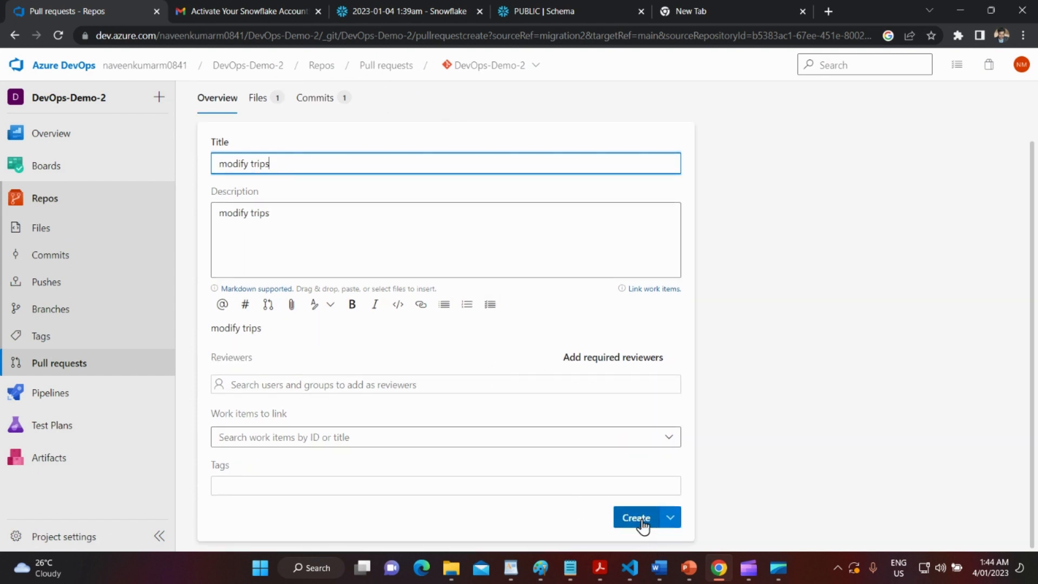
{"action": "left_click", "coordinate": [639, 520]}
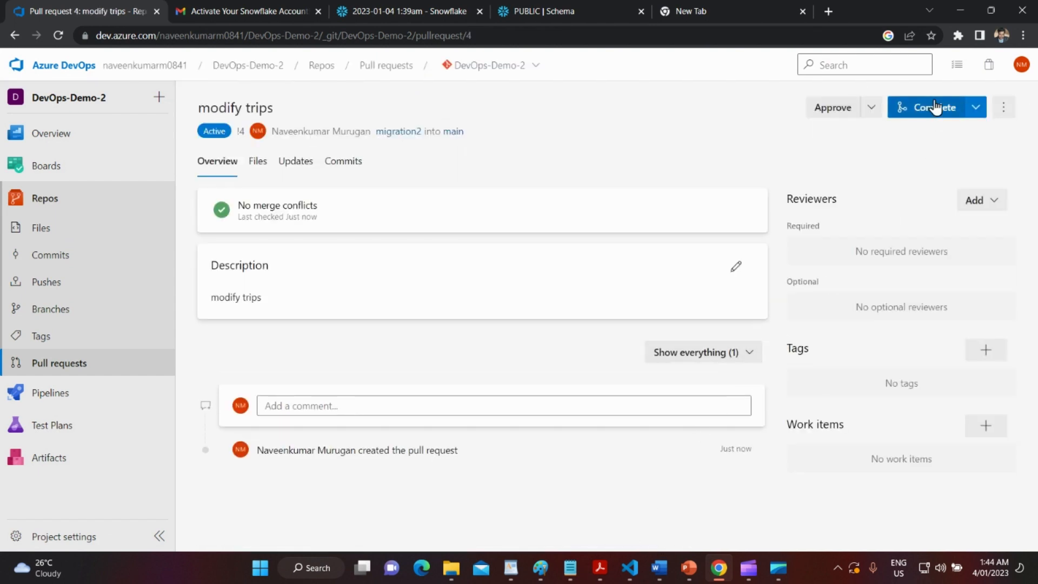
Complete pull request 4, merging migration2 into main.
{"action": "left_click", "coordinate": [934, 109]}
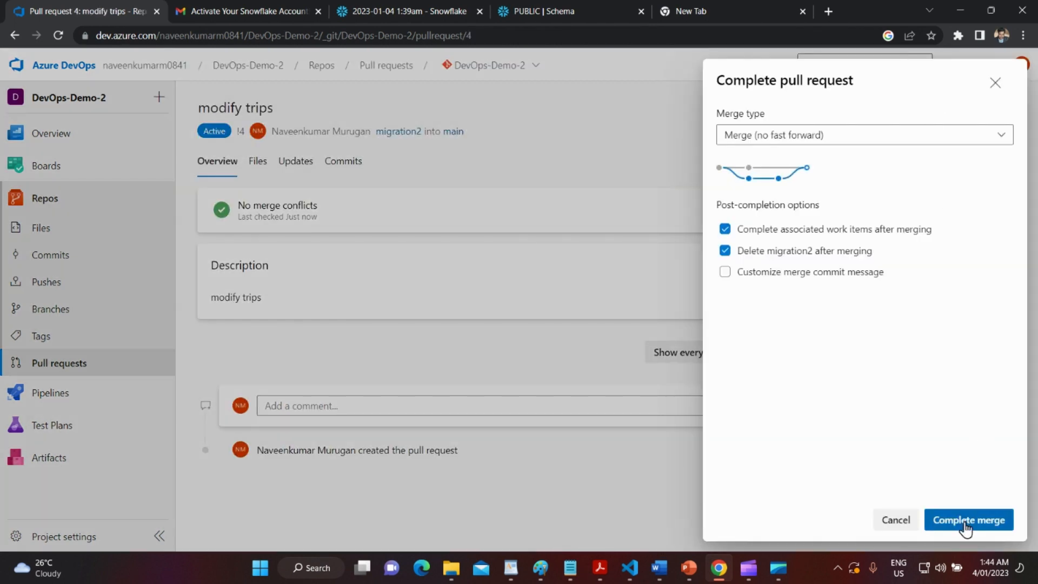
{"action": "left_click", "coordinate": [968, 519]}
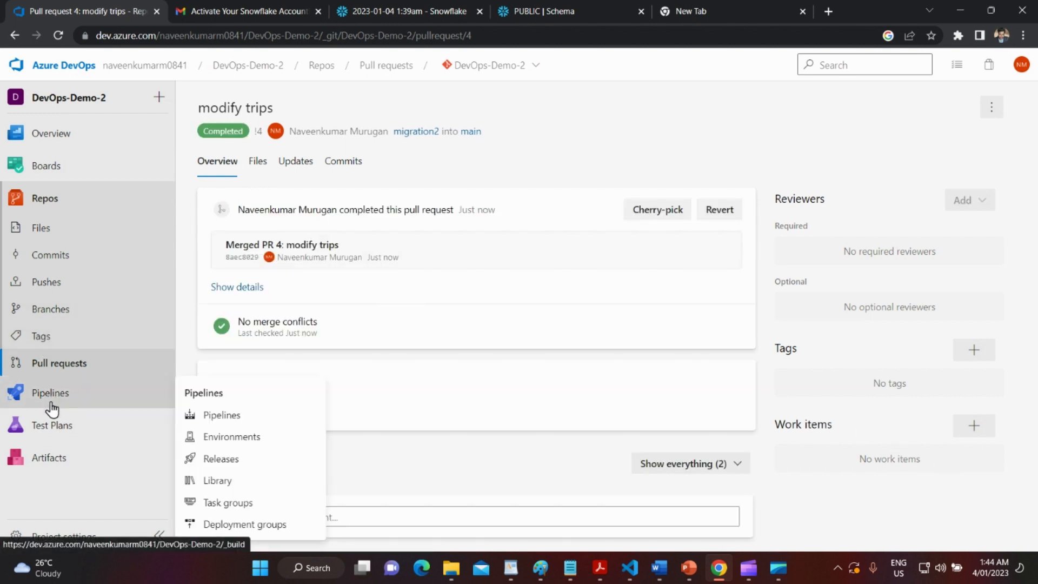
{"action": "left_click", "coordinate": [24, 393]}
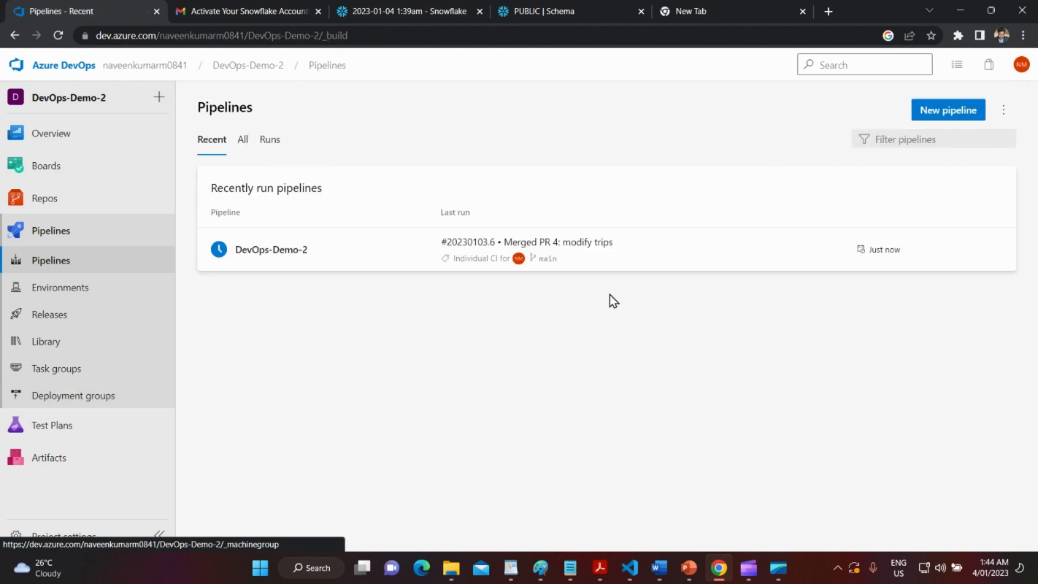
Open run #20230103.6 of the DevOps-Demo-2 pipeline and watch its job log.
{"action": "left_click", "coordinate": [678, 250]}
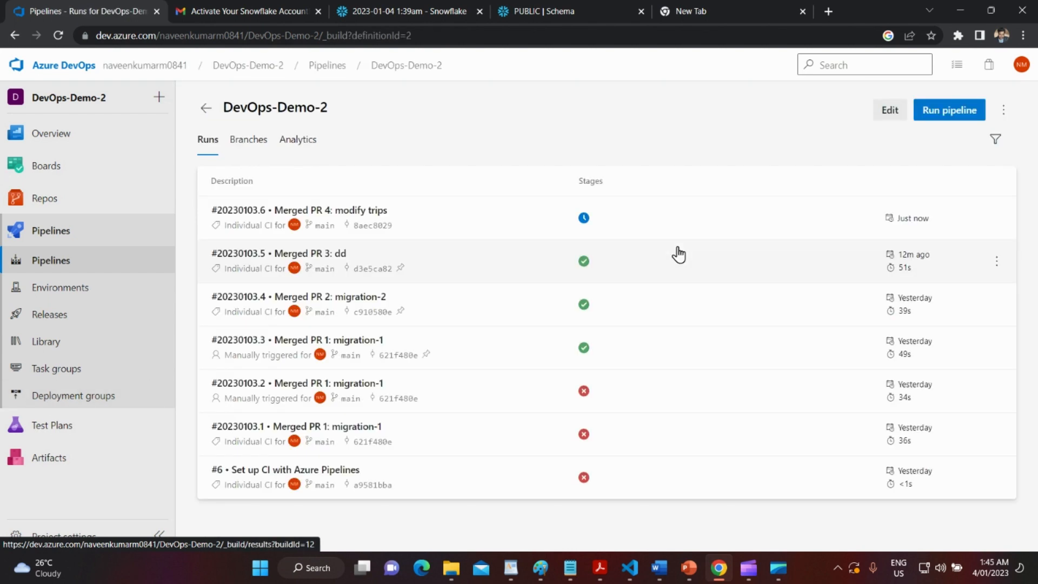
{"action": "left_click", "coordinate": [639, 229]}
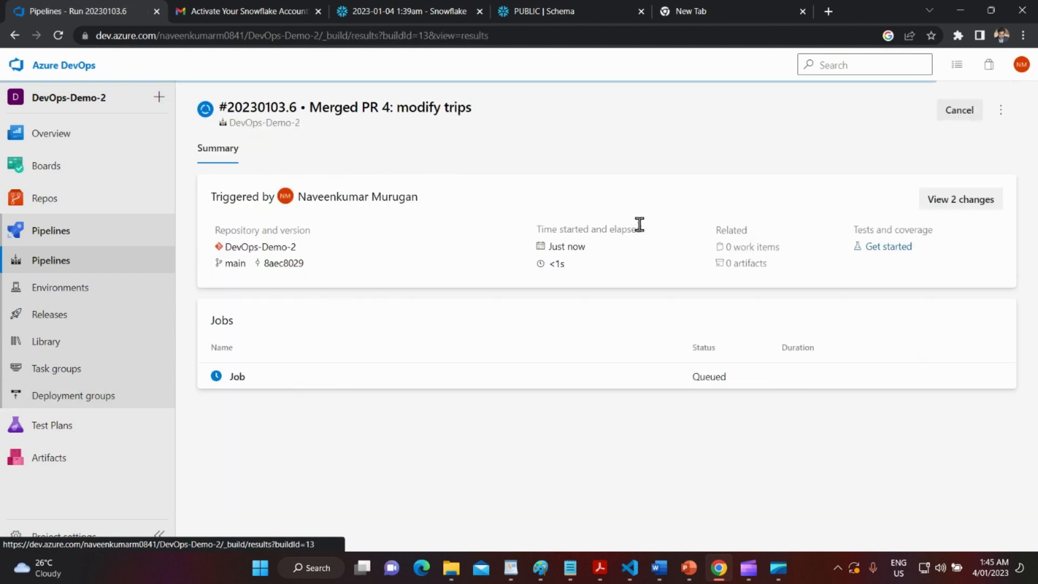
{"action": "left_click", "coordinate": [630, 393]}
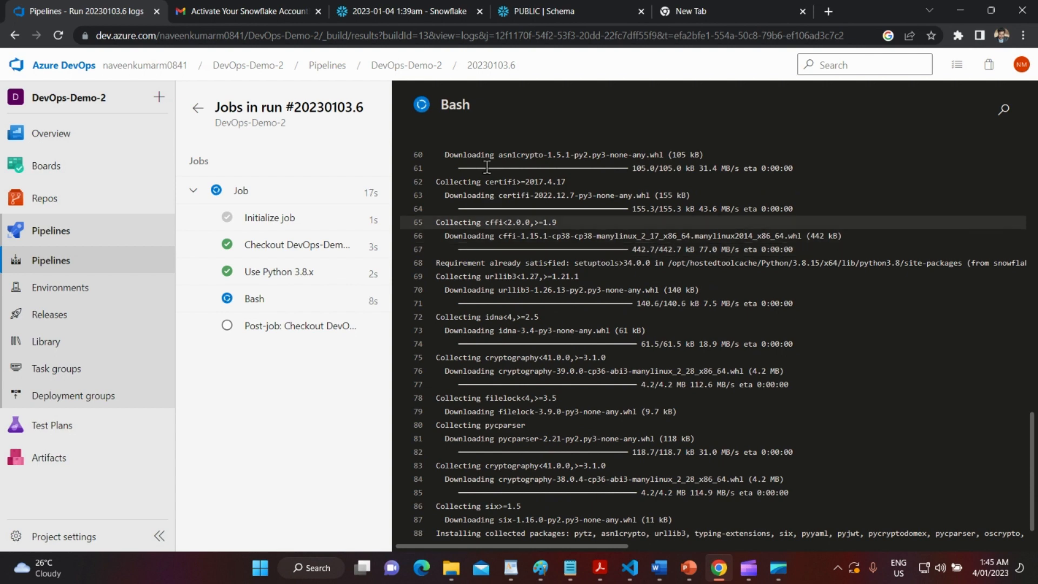
Expand DEVOPS_DEMO > SCHEMACHANGE > Tables and show the CHANGE_HISTORY columns.
{"action": "left_click", "coordinate": [391, 4]}
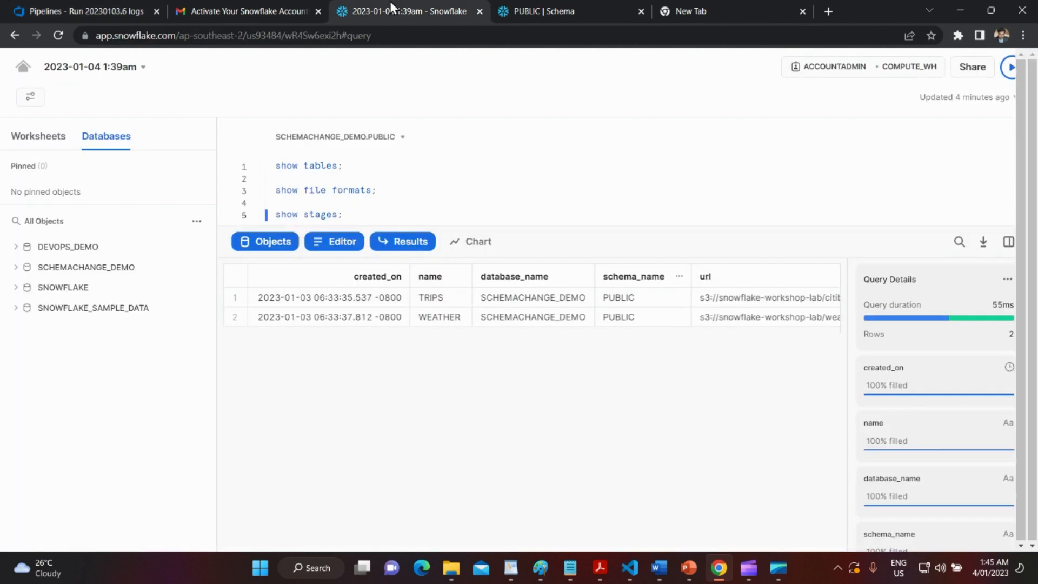
{"action": "left_click", "coordinate": [17, 247]}
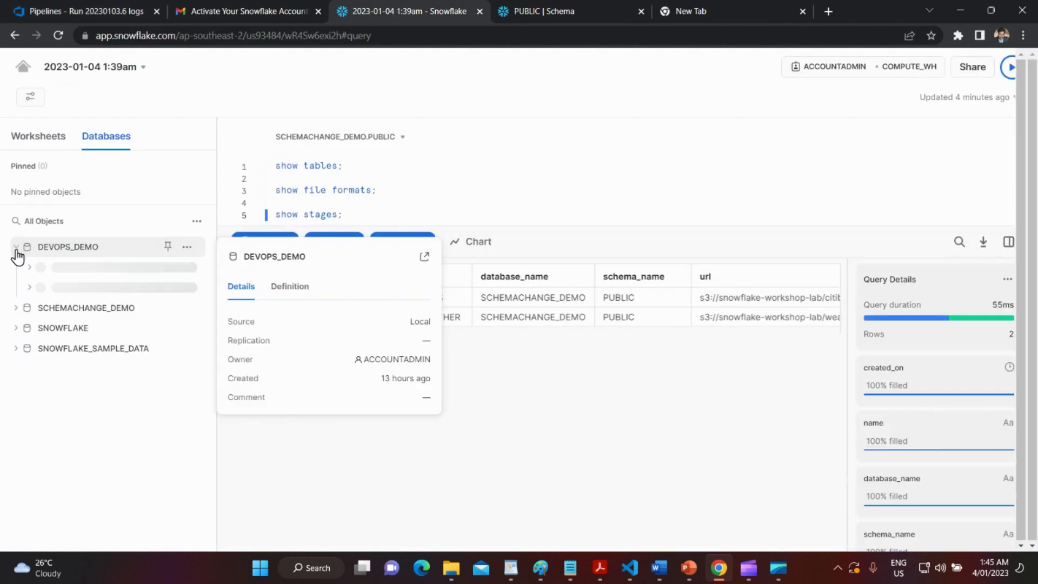
{"action": "left_click", "coordinate": [30, 309]}
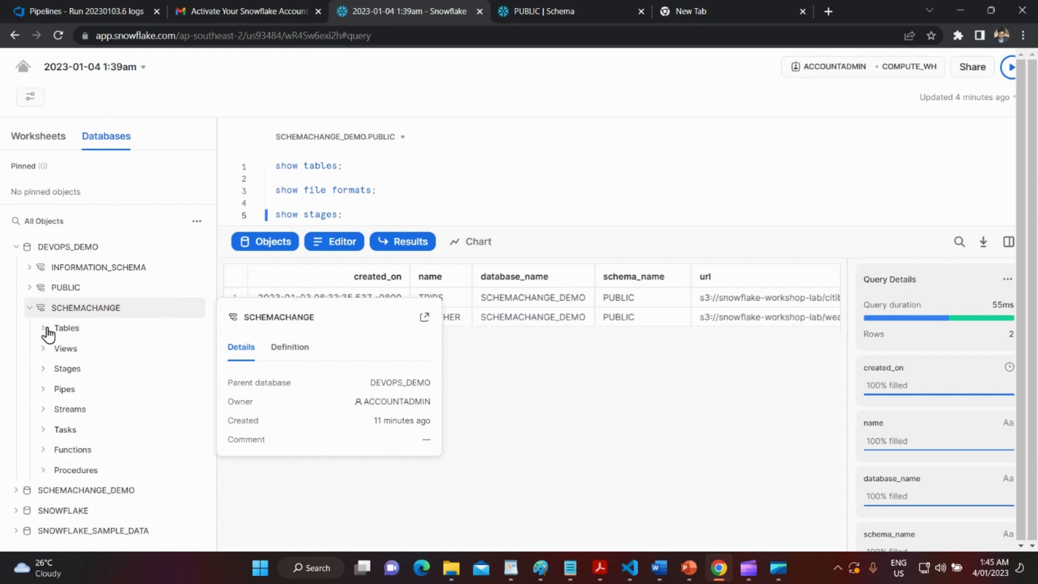
{"action": "left_click", "coordinate": [187, 311]}
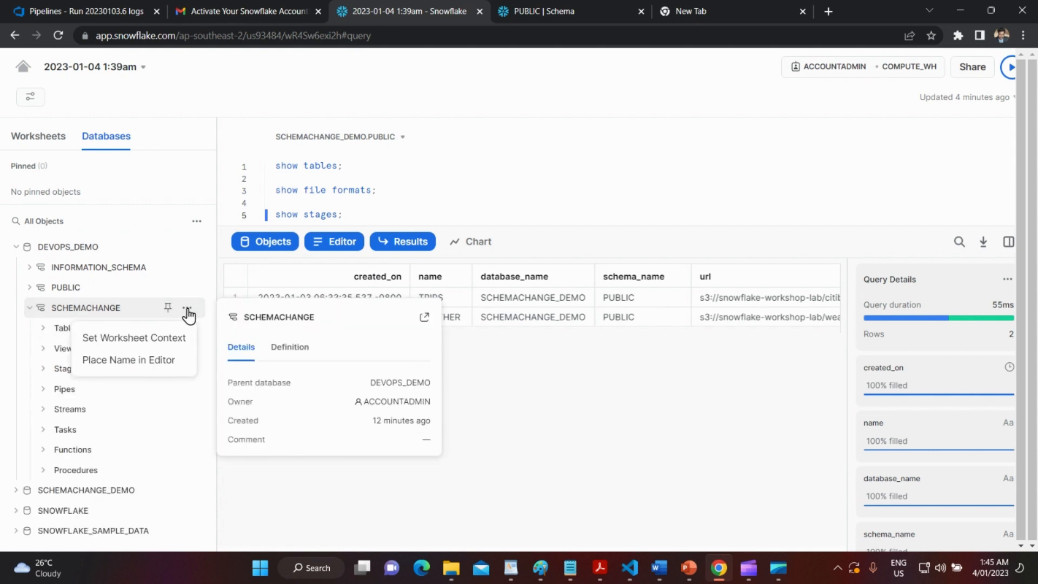
{"action": "left_click", "coordinate": [68, 312]}
{"action": "left_click", "coordinate": [29, 308]}
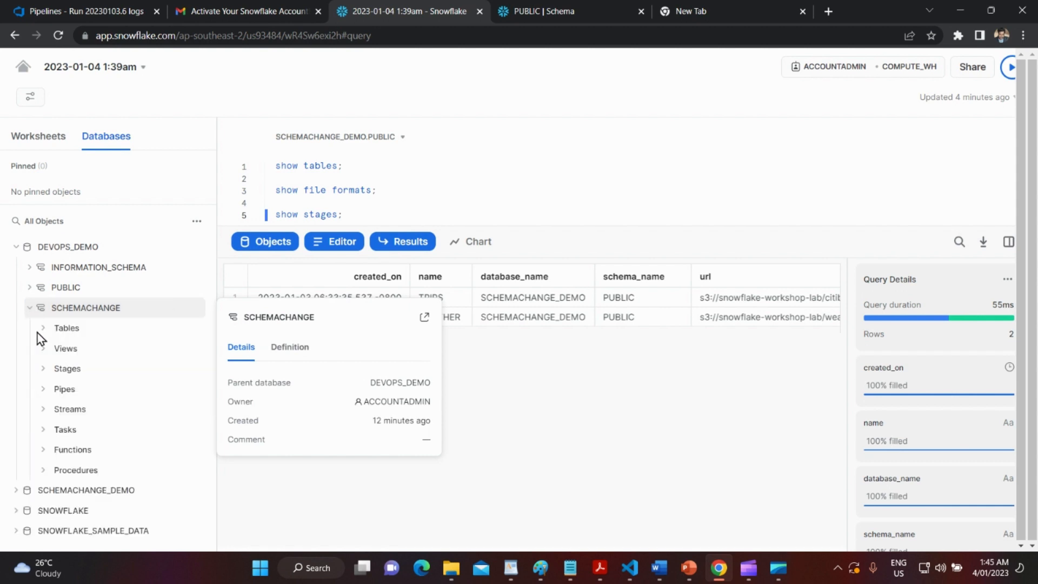
{"action": "left_click", "coordinate": [43, 328]}
{"action": "left_click", "coordinate": [100, 353]}
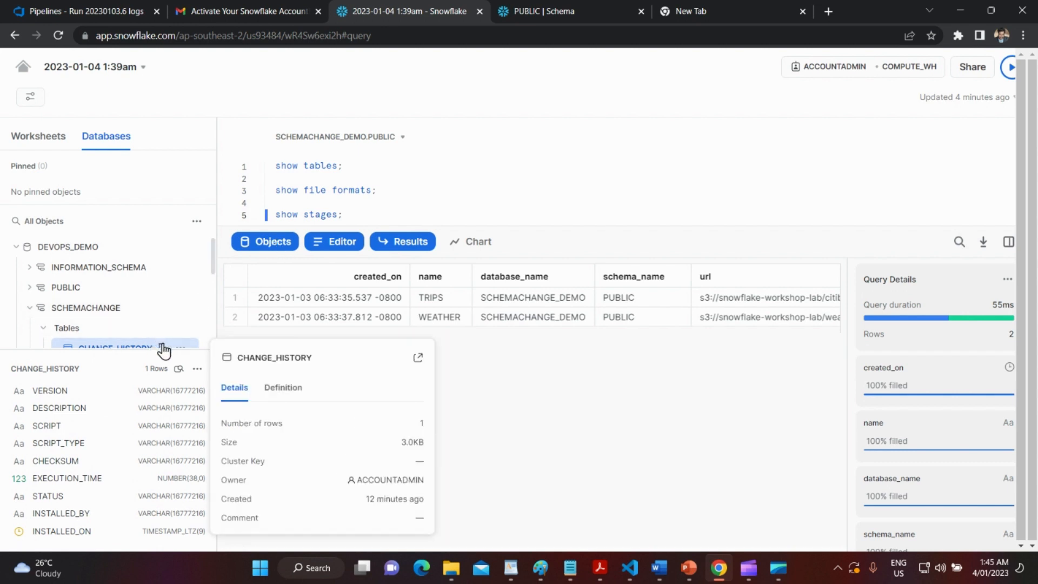
View the CHANGE_HISTORY definition's nine columns, VERSION to INSTALLED_ON, then close it.
{"action": "left_click", "coordinate": [180, 347]}
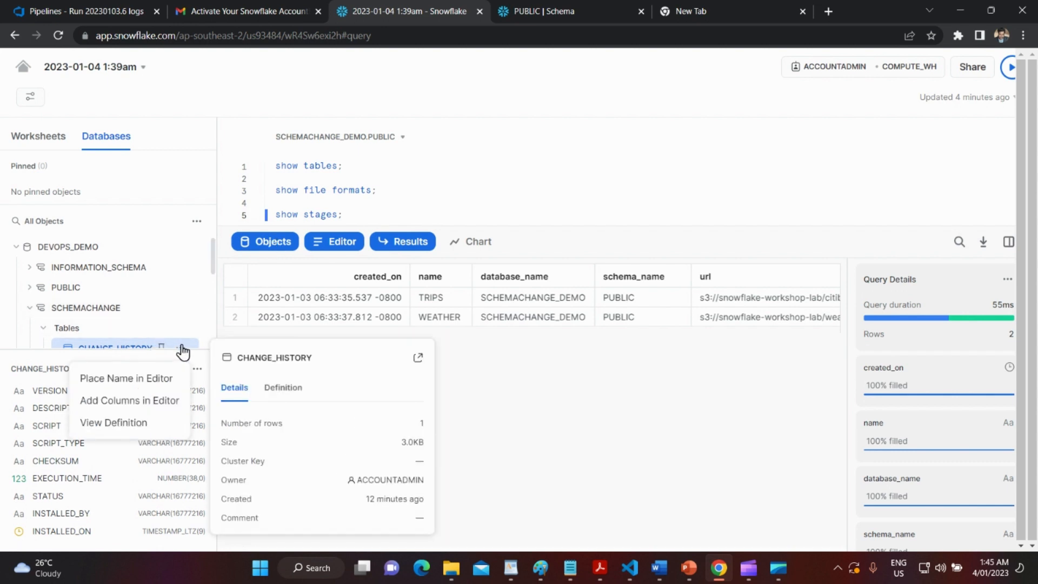
{"action": "left_click", "coordinate": [158, 422]}
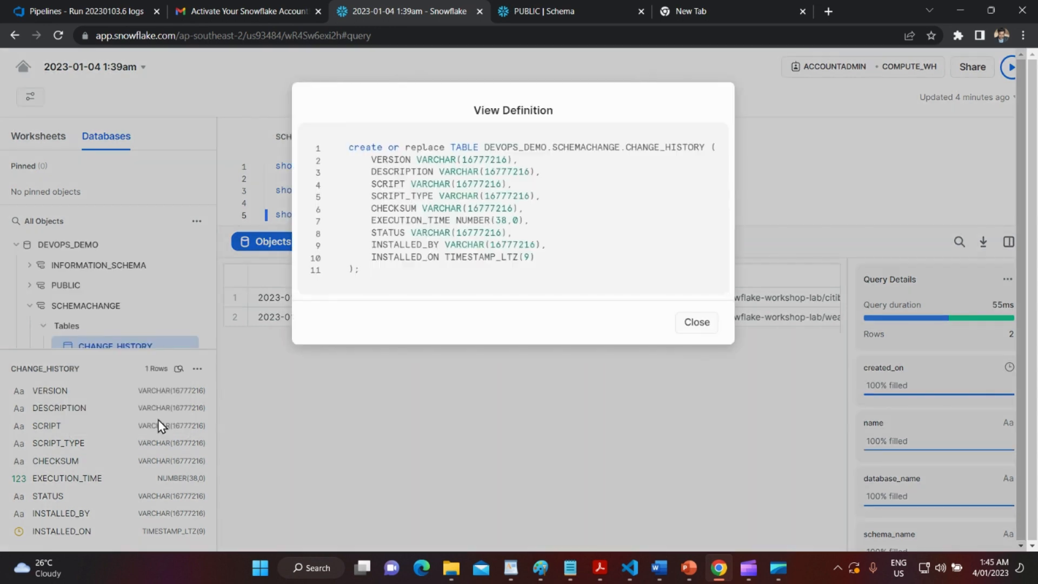
{"action": "left_click", "coordinate": [693, 324]}
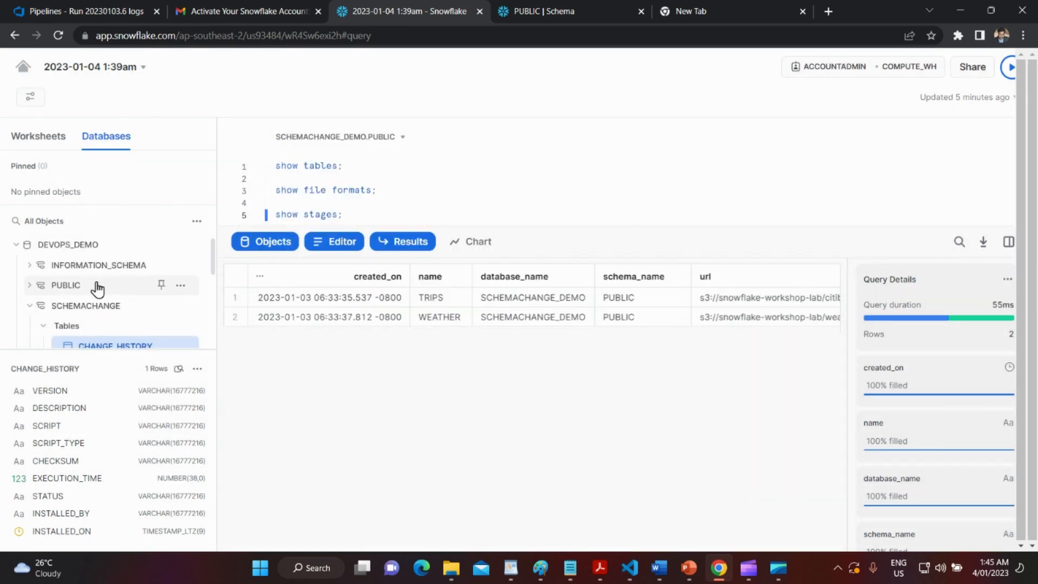
{"action": "scroll", "coordinate": [112, 285], "scroll_direction": "down", "scroll_amount": 5}
{"action": "scroll", "coordinate": [106, 297], "scroll_direction": "up", "scroll_amount": 5}
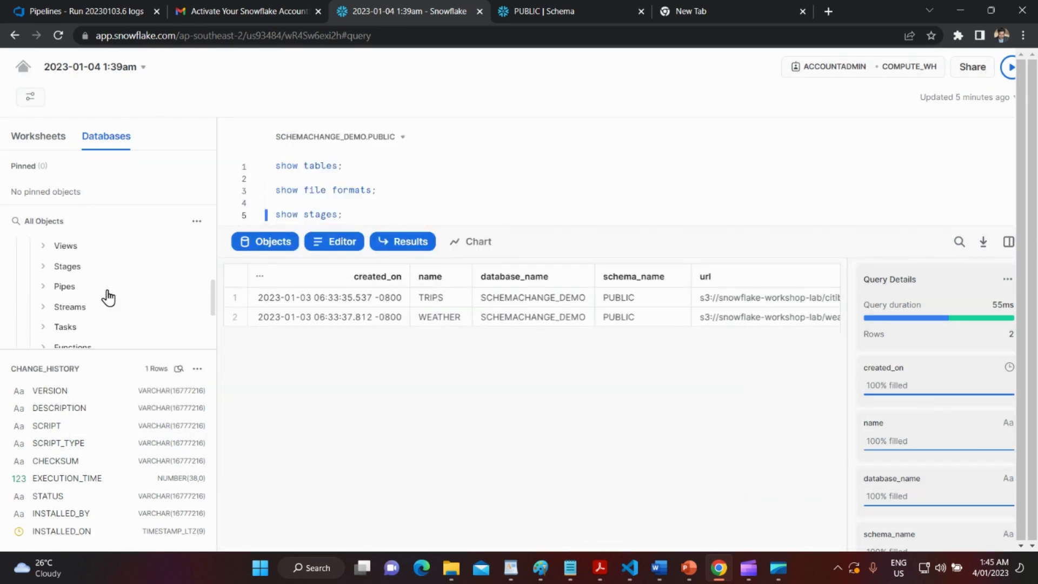
{"action": "mouse_move", "coordinate": [108, 297]}
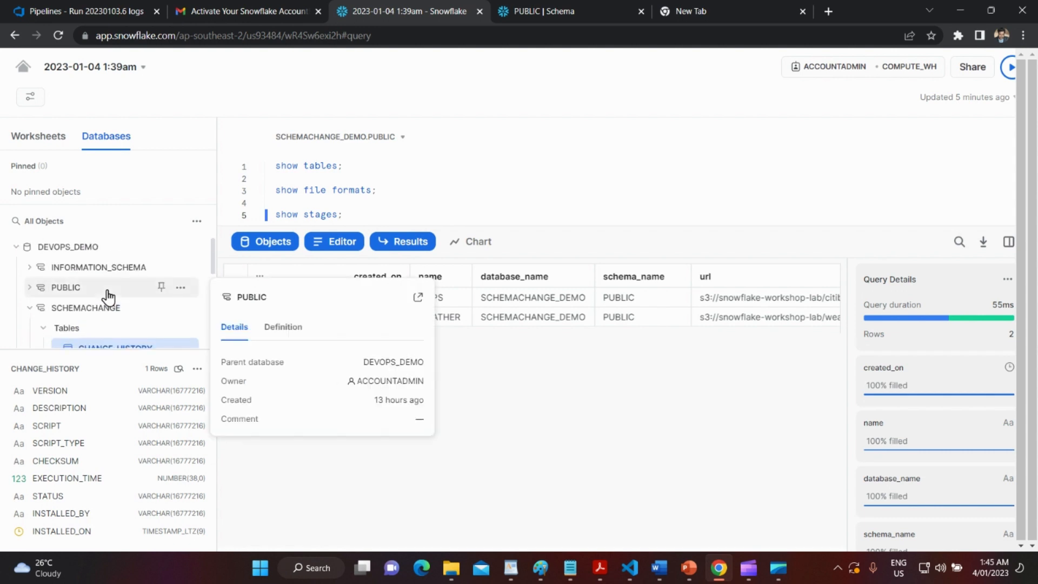
{"action": "left_click", "coordinate": [389, 223]}
On a new line, type select * from devops_demo.schemachange, fixing the mistyped public schema.
{"action": "key", "text": "Return"}
{"action": "key", "text": "Return"}
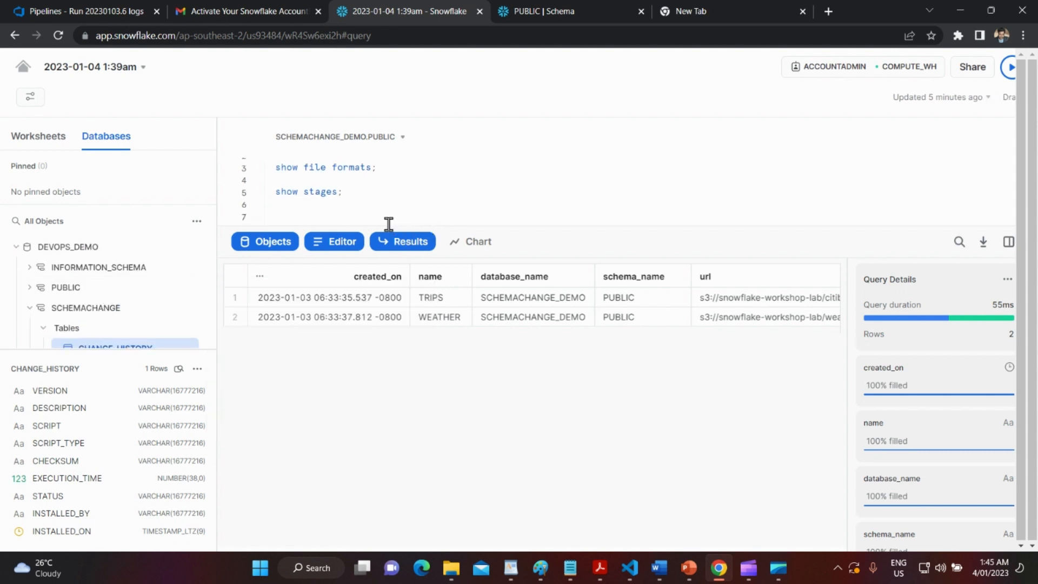
{"action": "type", "text": "select * from de"}
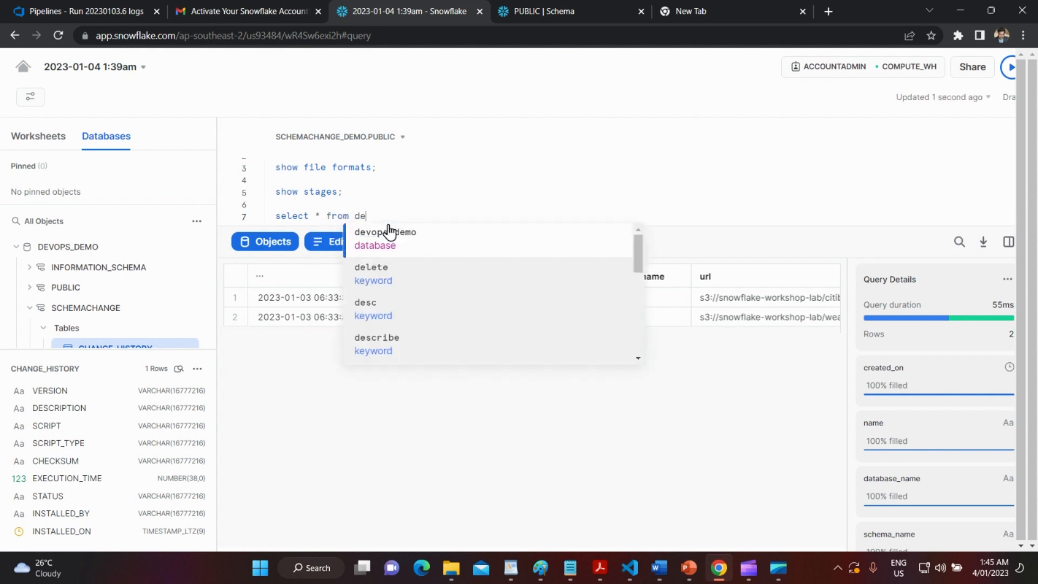
{"action": "type", "text": "v"}
{"action": "left_click", "coordinate": [388, 231]}
{"action": "type", "text": ".public"}
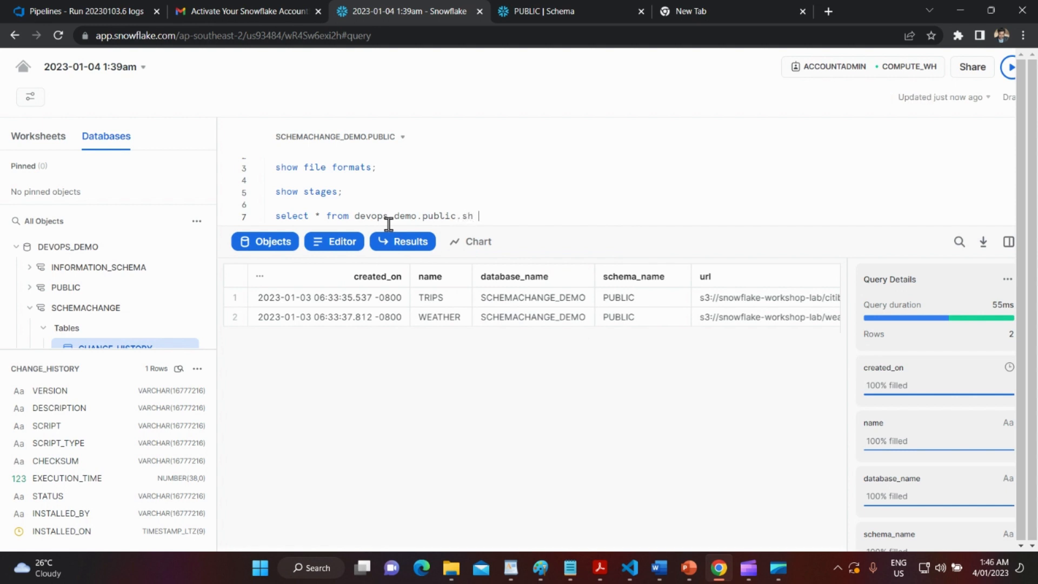
{"action": "type", "text": ".sh"}
{"action": "key", "text": "BackSpace"}
{"action": "key", "text": "BackSpace"}
{"action": "key", "text": "BackSpace"}
{"action": "key", "text": "BackSpace"}
{"action": "key", "text": "BackSpace"}
{"action": "key", "text": "BackSpace"}
{"action": "key", "text": "BackSpace"}
{"action": "key", "text": "BackSpace"}
{"action": "type", "text": "c"}
{"action": "key", "text": "BackSpace"}
{"action": "type", "text": "sc"}
{"action": "key", "text": "Tab"}
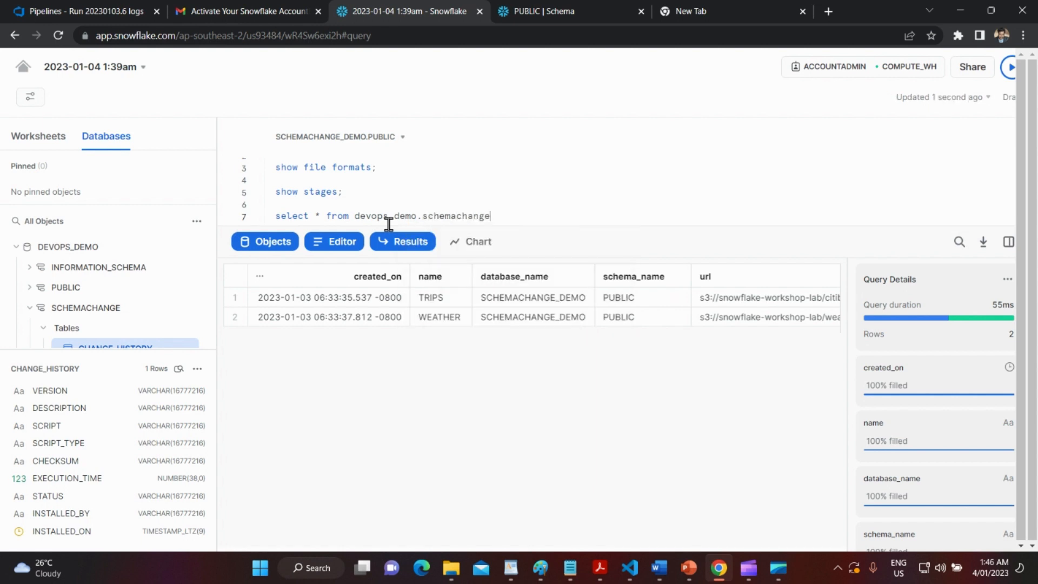
Complete the query with the change_history table name via autocomplete.
{"action": "type", "text": ".cha"}
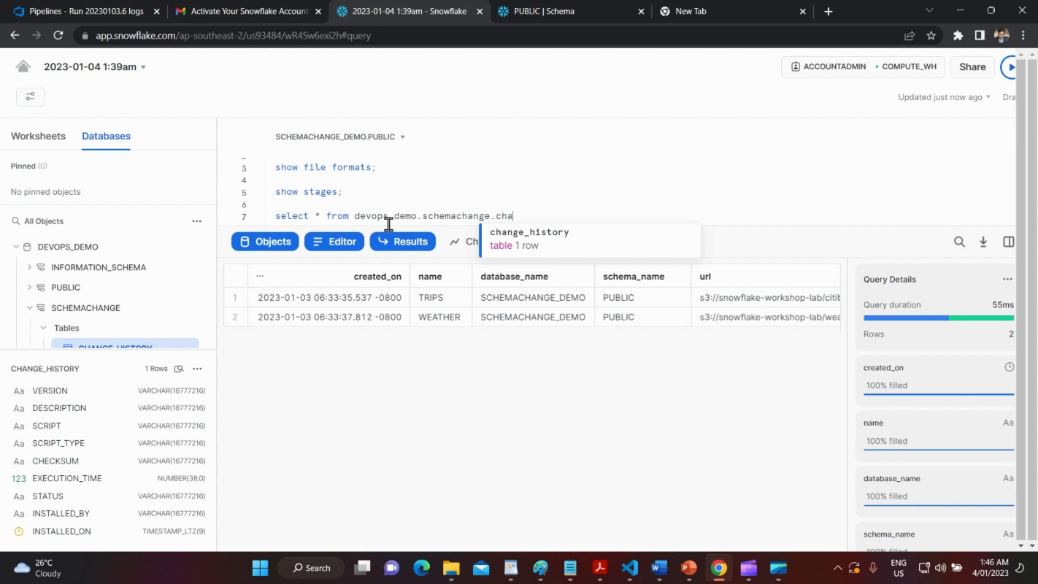
{"action": "key", "text": "Return"}
{"action": "key", "text": "BackSpace"}
{"action": "type", "text": "nge"}
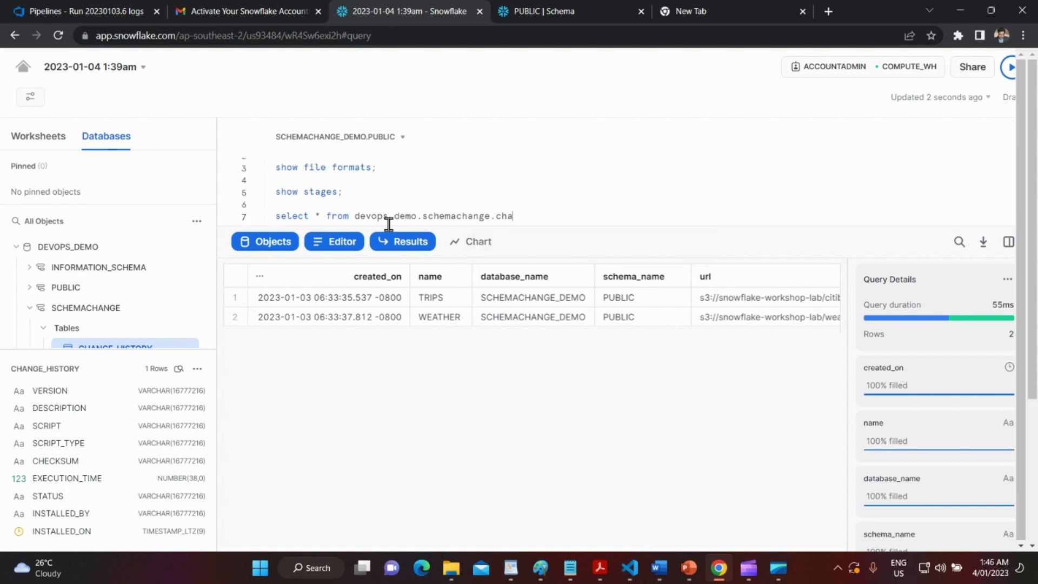
{"action": "key", "text": "Tab"}
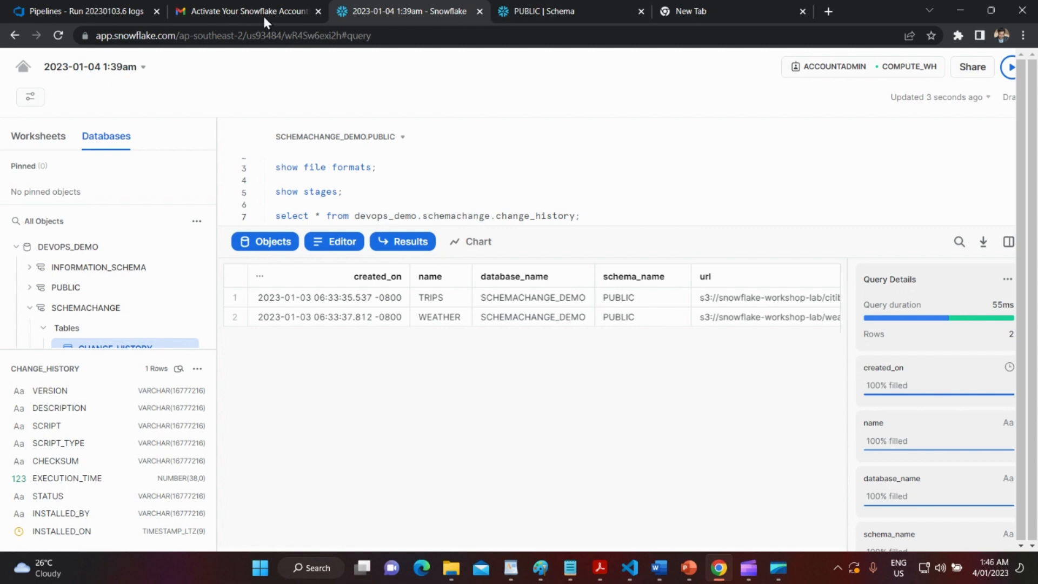
{"action": "left_click", "coordinate": [73, 11]}
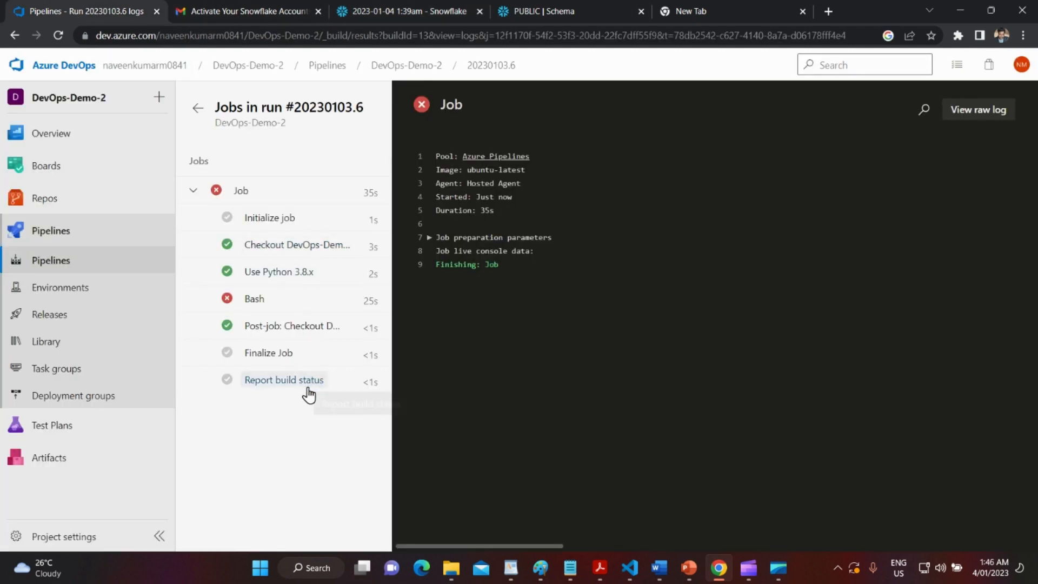
Open the failed Bash step's log and scroll to the error: ALTER failed with no current schema.
{"action": "left_click", "coordinate": [288, 355]}
{"action": "left_click", "coordinate": [279, 303]}
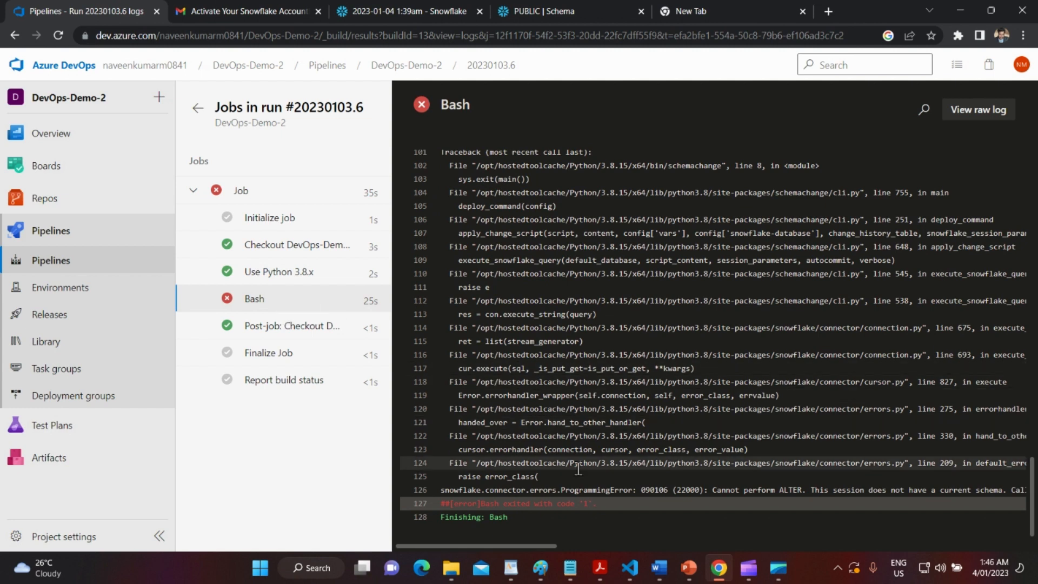
{"action": "left_click_drag", "start_coordinate": [538, 545], "coordinate": [595, 550]}
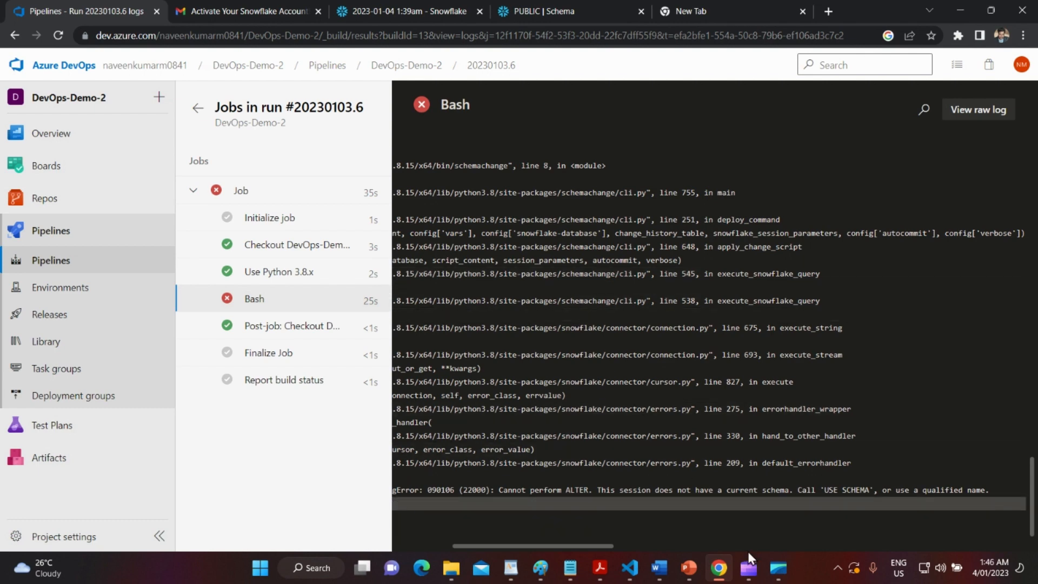
{"action": "mouse_move", "coordinate": [744, 576]}
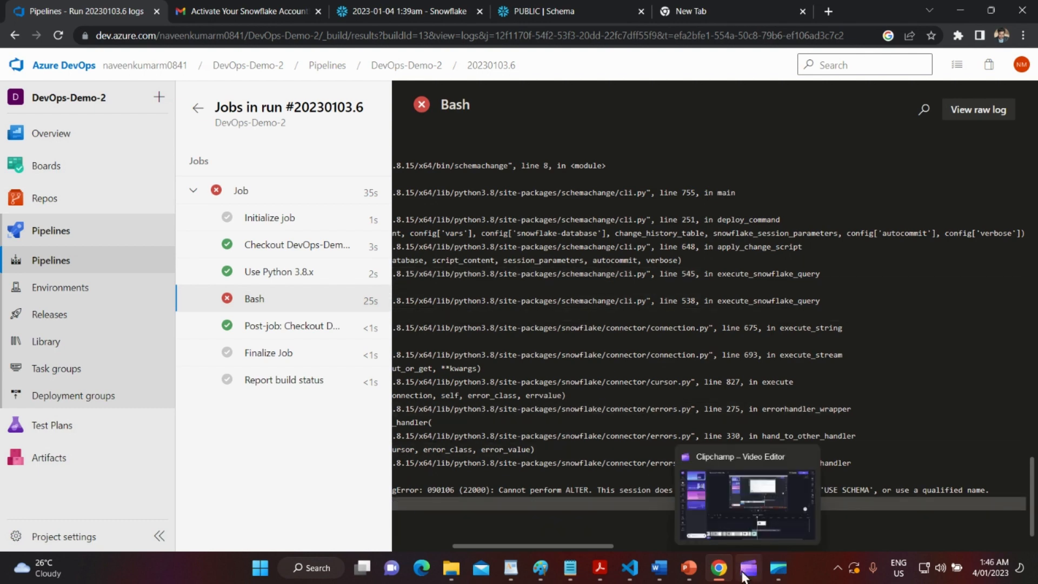
Insert 'USE SCHEMA SCHEMACHANGE_DEMO' on a new line above the ALTER TABLE TRIPS statement.
{"action": "left_click", "coordinate": [733, 524]}
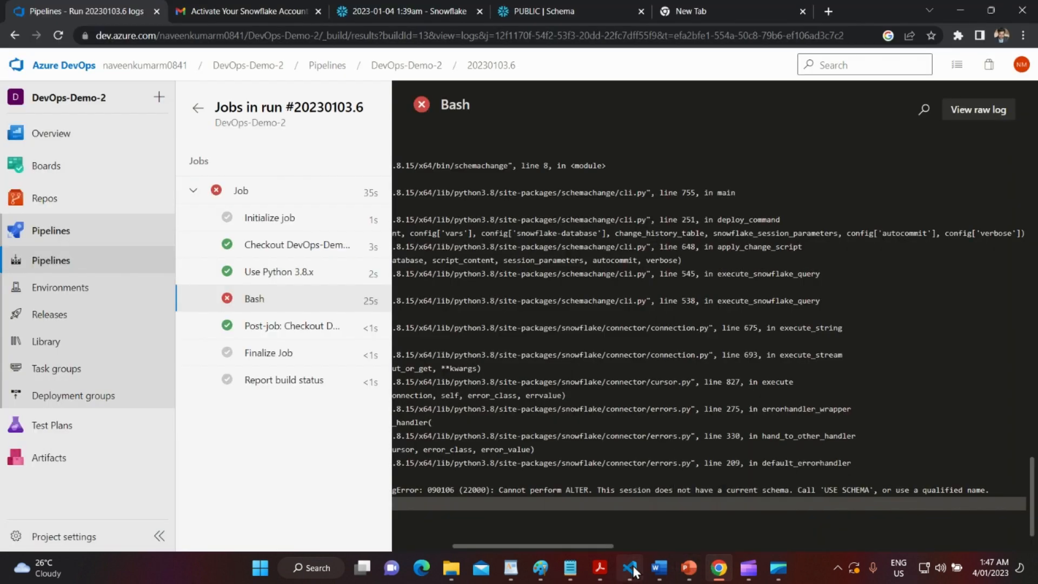
{"action": "left_click", "coordinate": [633, 568]}
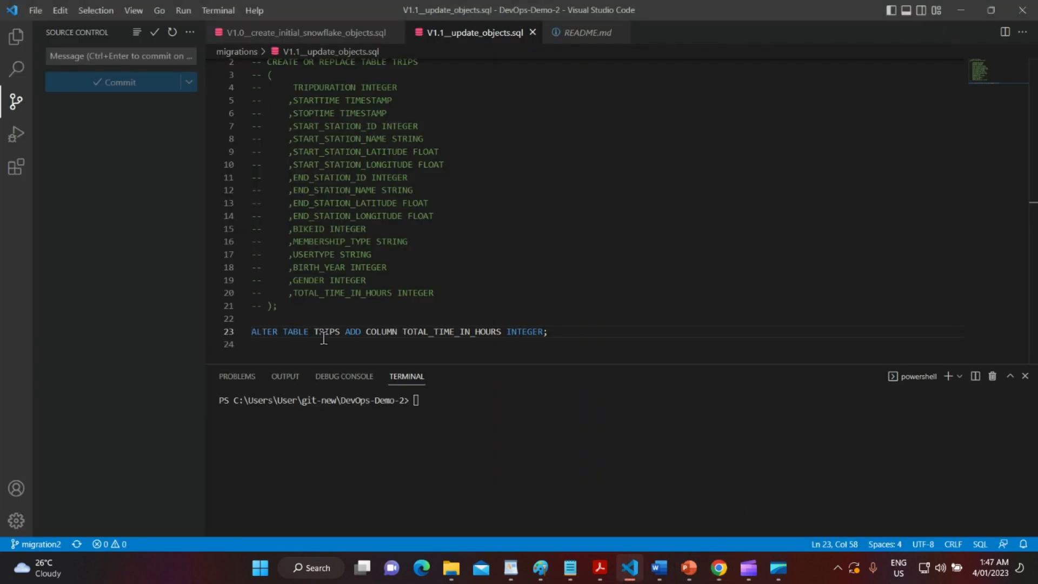
{"action": "scroll", "coordinate": [381, 271], "scroll_direction": "up", "scroll_amount": 1}
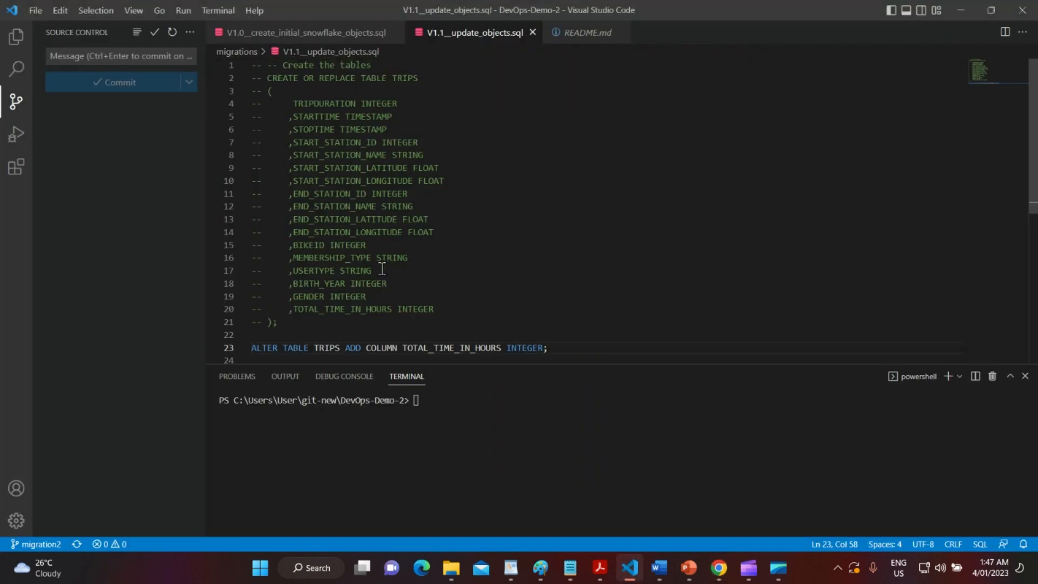
{"action": "left_click", "coordinate": [280, 335]}
{"action": "key", "text": "Return"}
{"action": "type", "text": "U"}
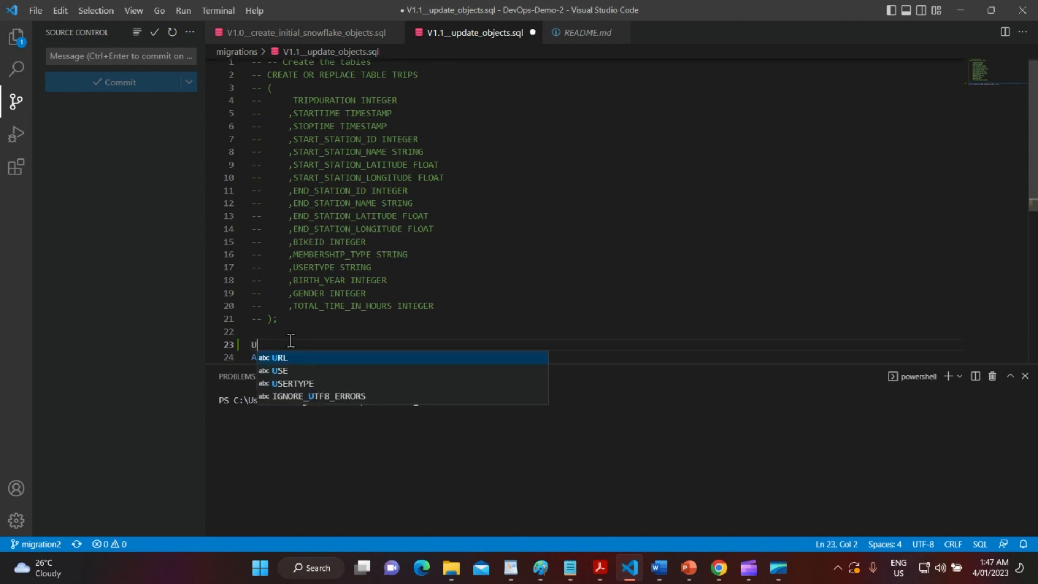
{"action": "type", "text": "SE SCHEMA"}
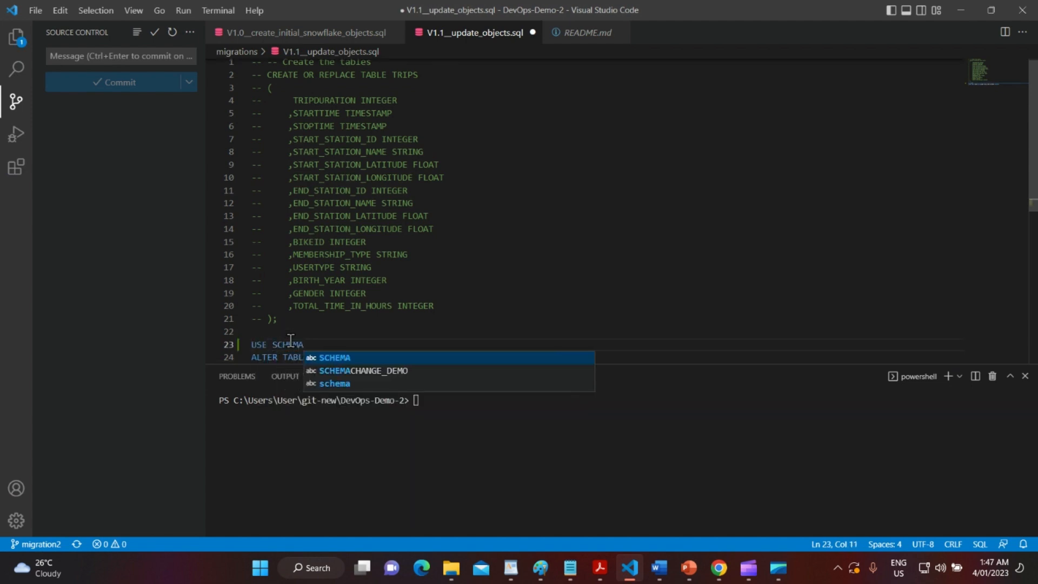
{"action": "type", "text": " SC"}
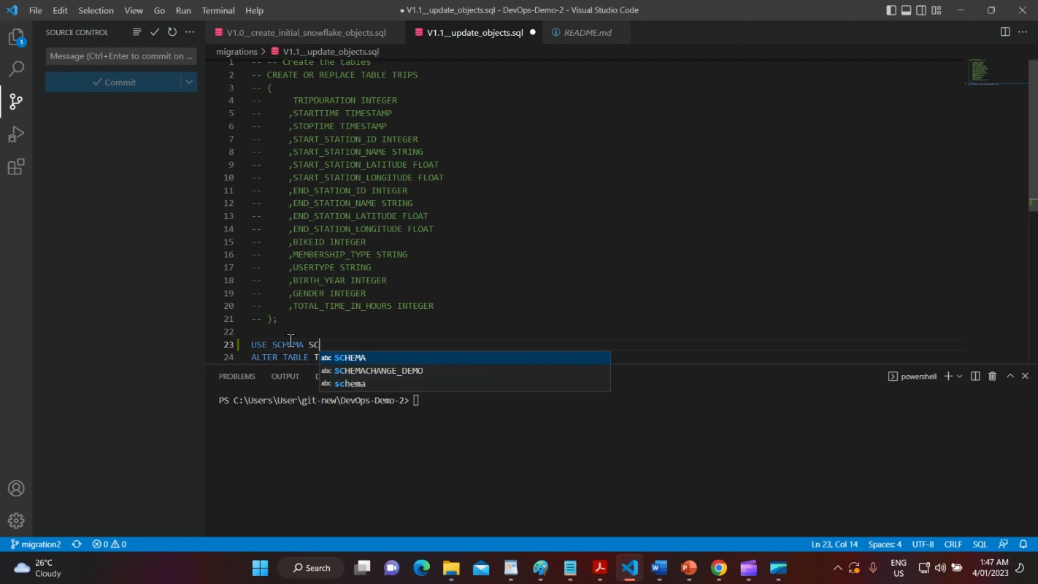
{"action": "type", "text": "H"}
{"action": "key", "text": "Down"}
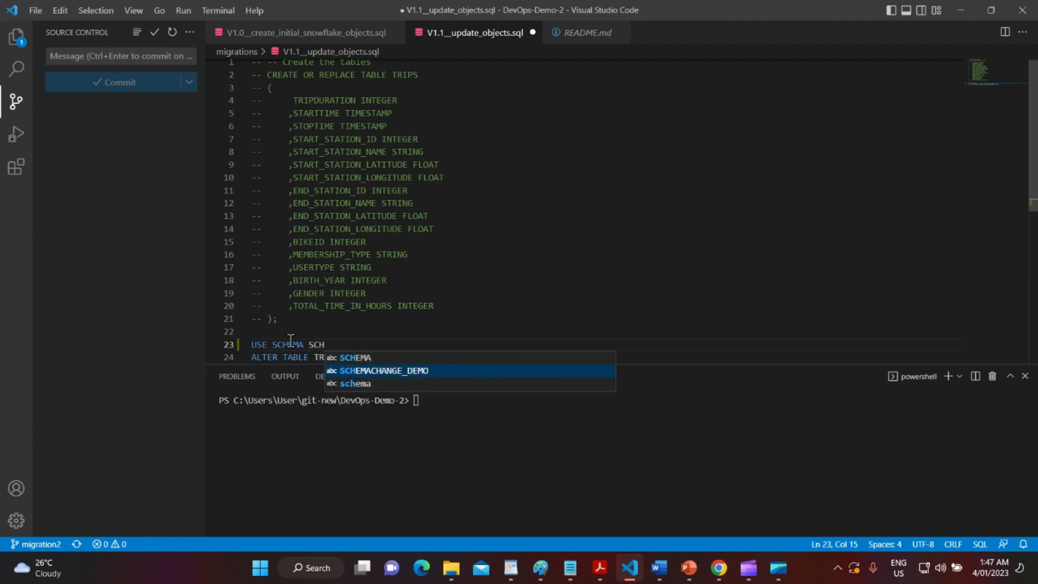
{"action": "key", "text": "Return"}
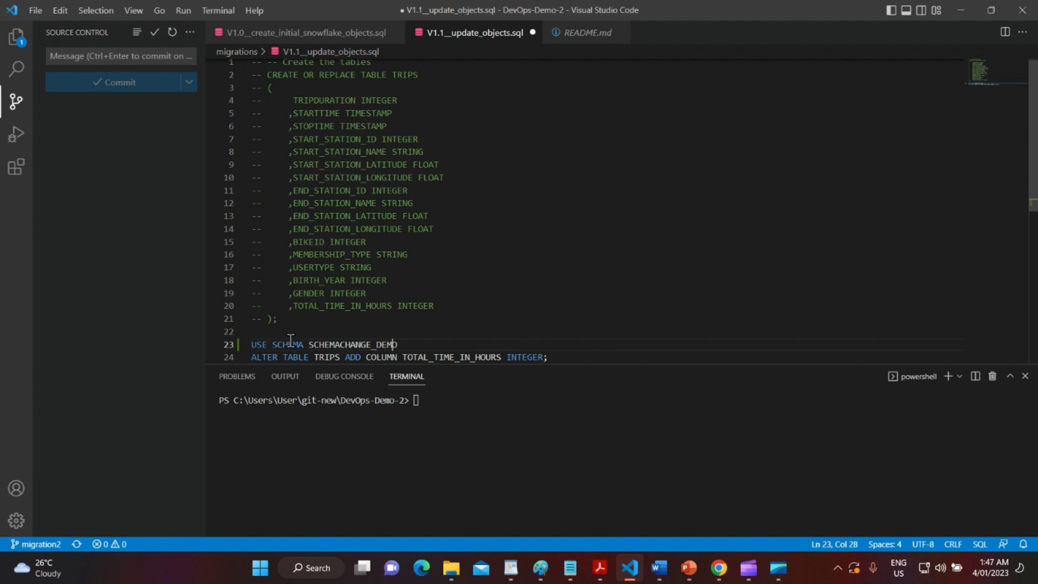
{"action": "key", "text": "ctrl+shift+Left"}
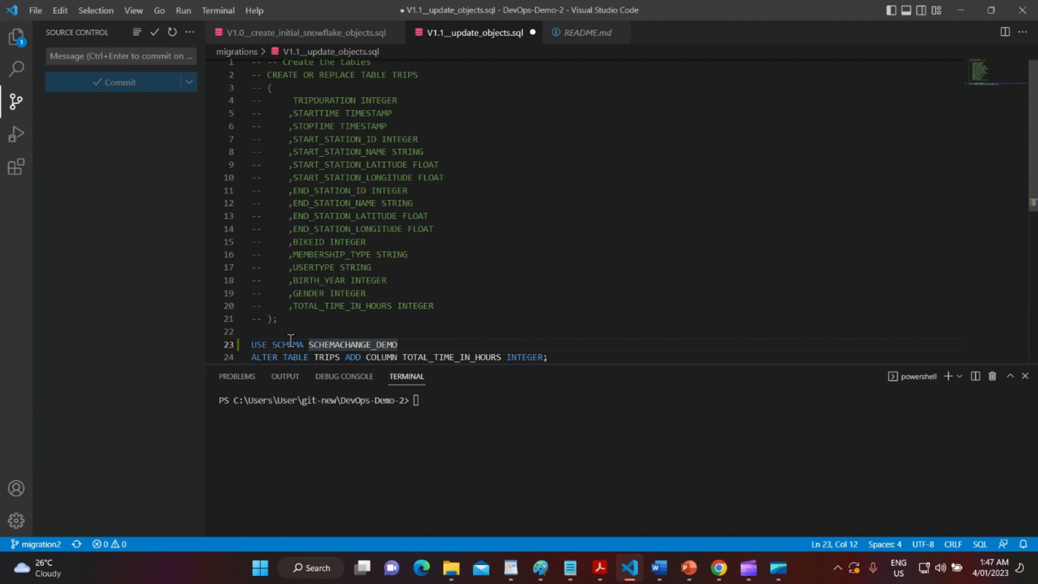
{"action": "key", "text": "alt+Tab"}
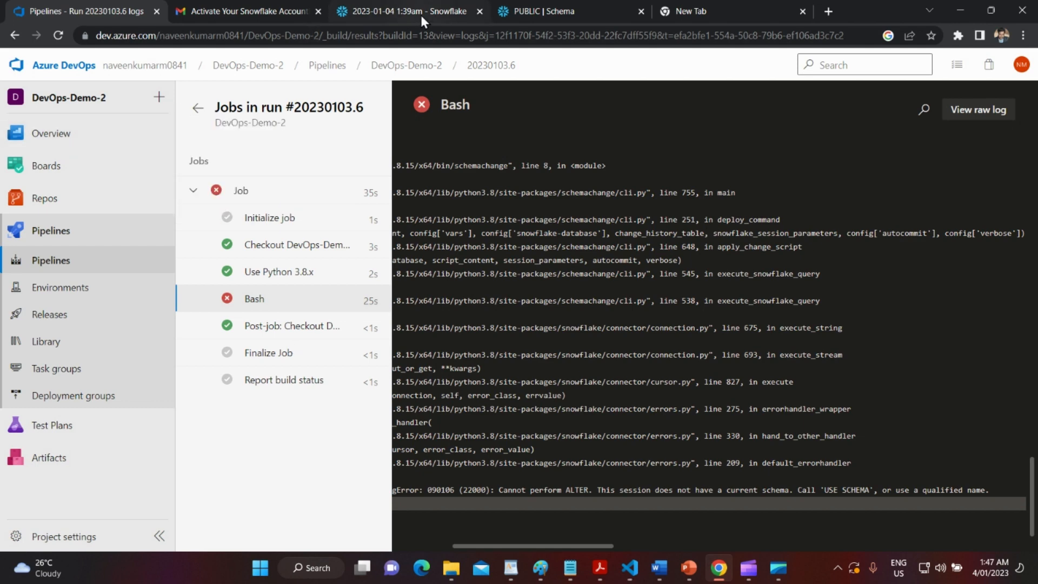
Expand SCHEMACHANGE_DEMO and its PUBLIC schema in Snowflake's Databases tree to find the TRIPS table.
{"action": "left_click", "coordinate": [421, 16]}
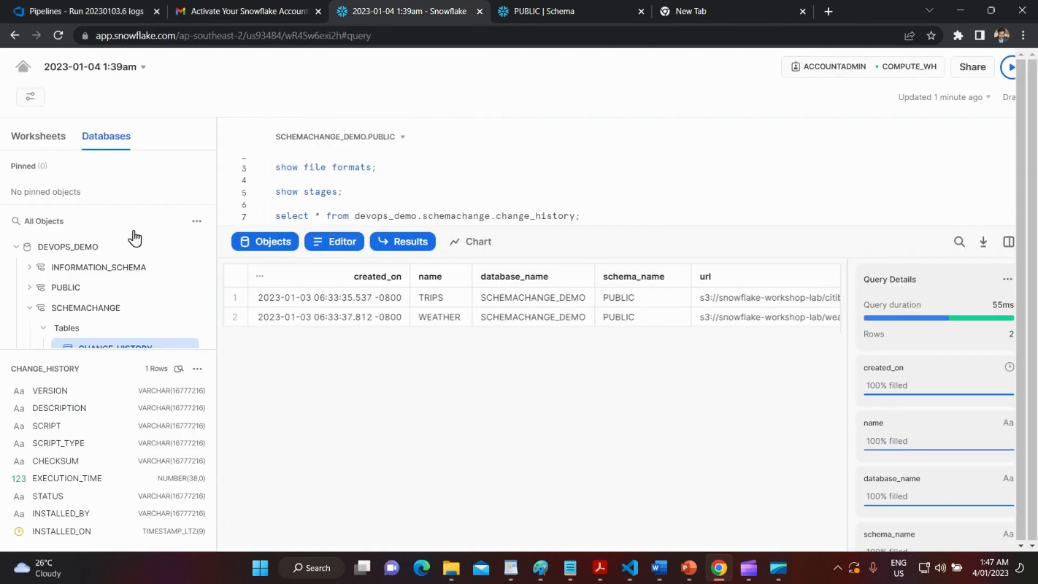
{"action": "scroll", "coordinate": [93, 275], "scroll_direction": "down", "scroll_amount": 3}
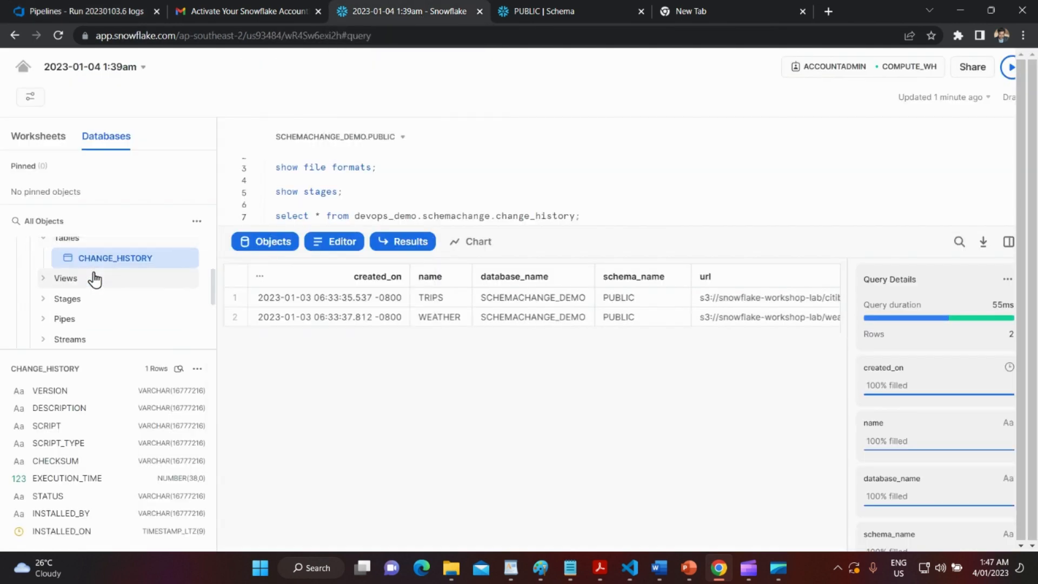
{"action": "scroll", "coordinate": [87, 306], "scroll_direction": "up", "scroll_amount": 1}
{"action": "scroll", "coordinate": [59, 304], "scroll_direction": "up", "scroll_amount": 2}
{"action": "left_click", "coordinate": [29, 305]}
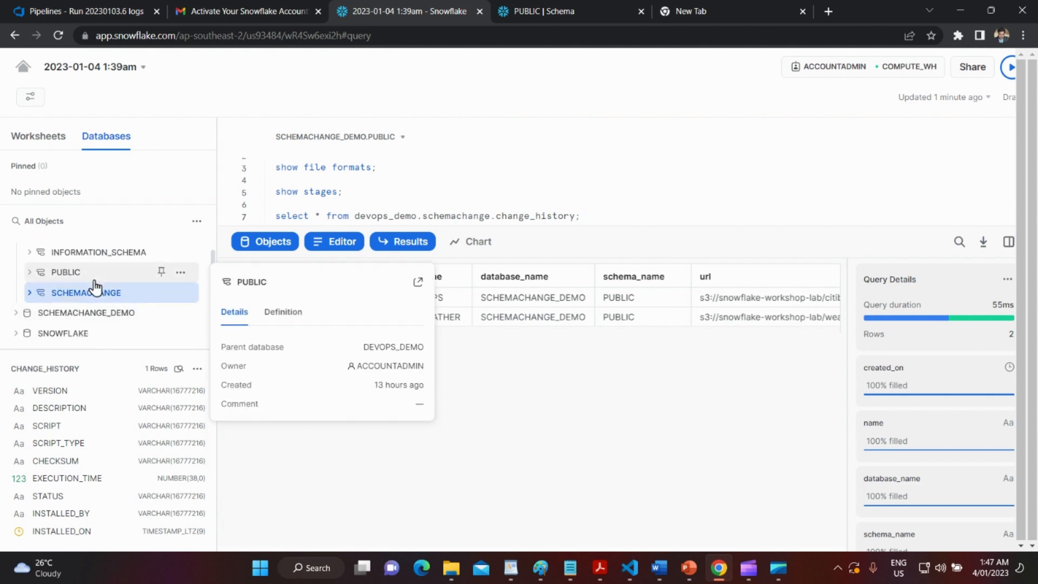
{"action": "left_click", "coordinate": [99, 319]}
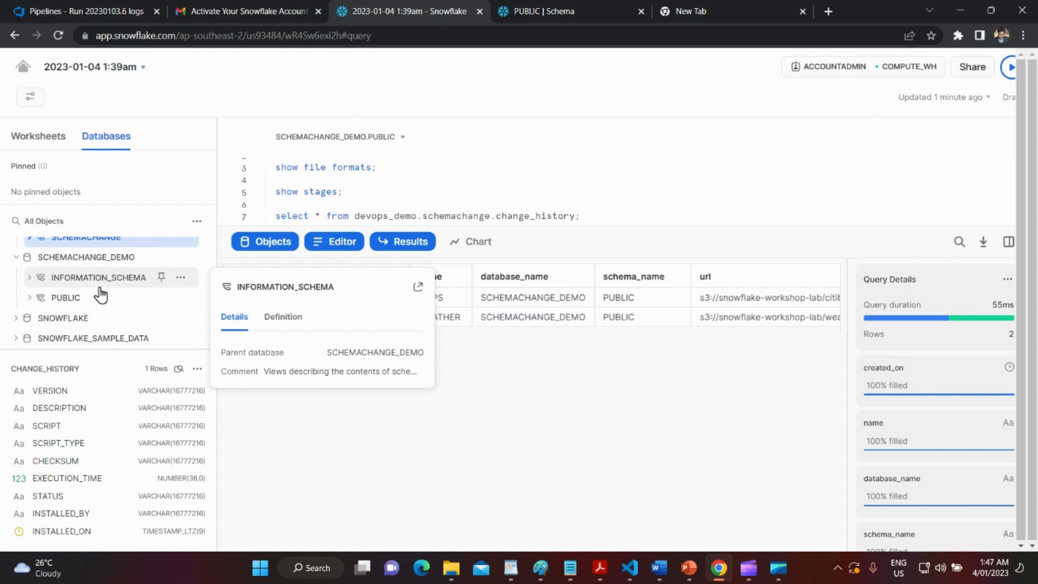
{"action": "key", "text": "alt+Tab"}
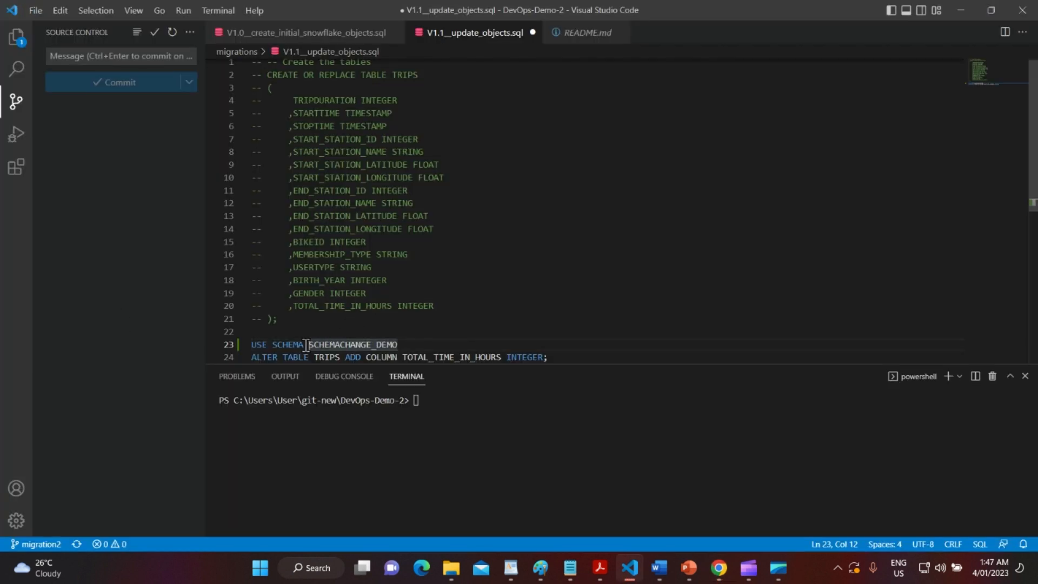
{"action": "key", "text": "alt+Tab"}
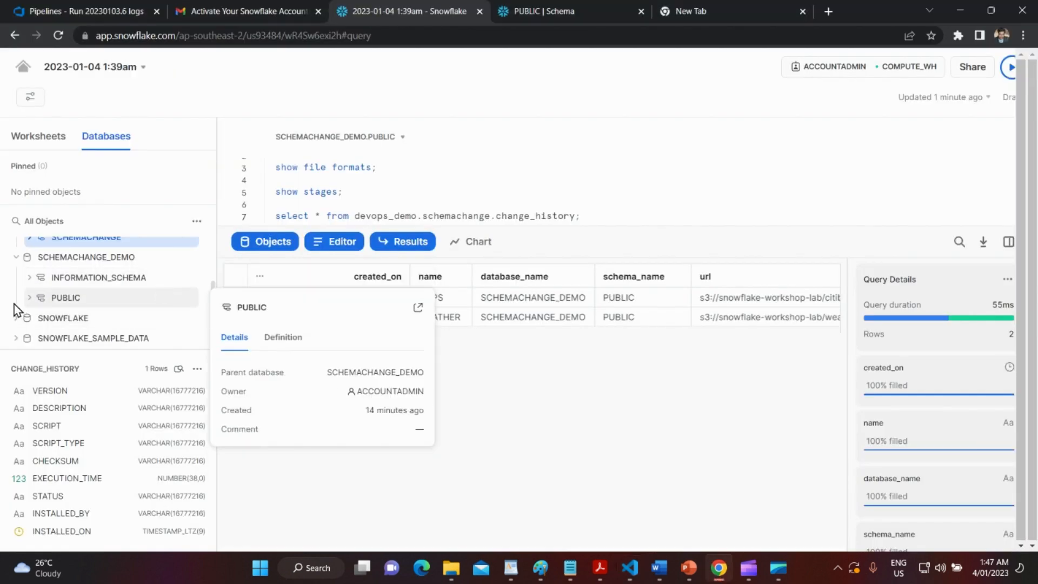
{"action": "left_click", "coordinate": [29, 298]}
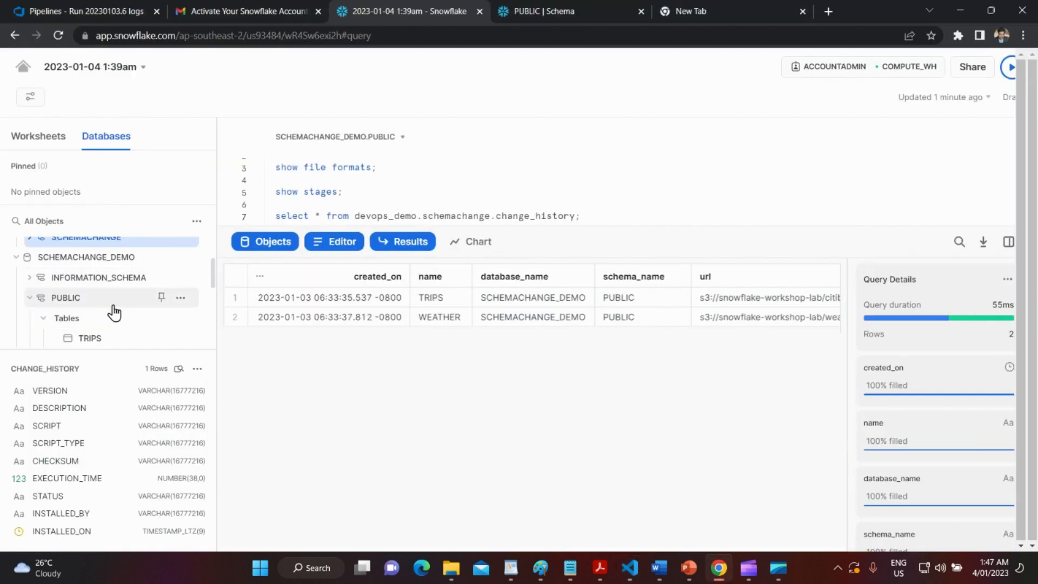
{"action": "key", "text": "alt+Tab"}
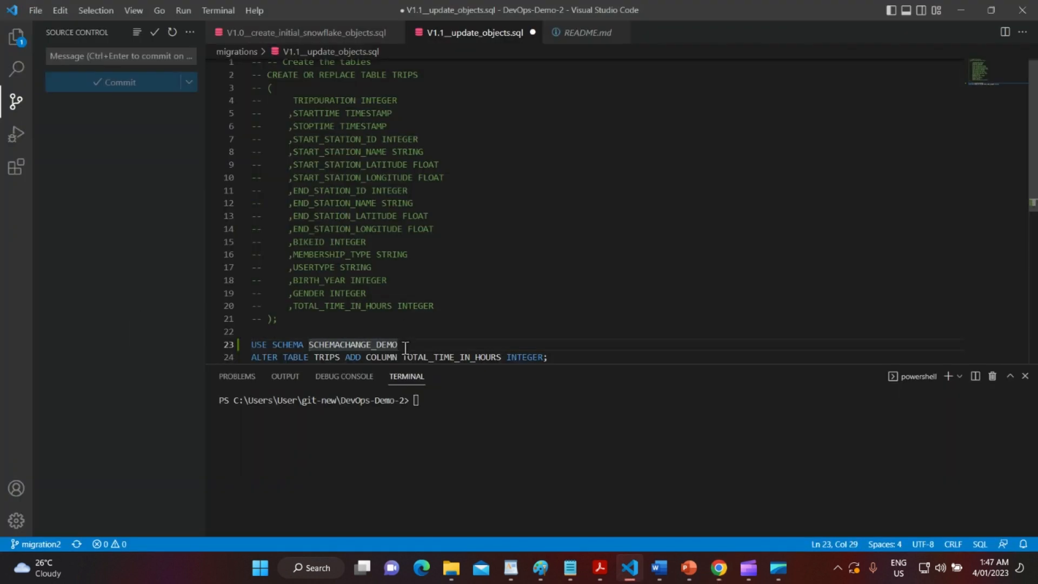
Make the line USE SCHEMA SCHEMACHANGE_DEMO.PUBLIC; then save and commit with message 'commit'.
{"action": "type", "text": ".PUBLIC"}
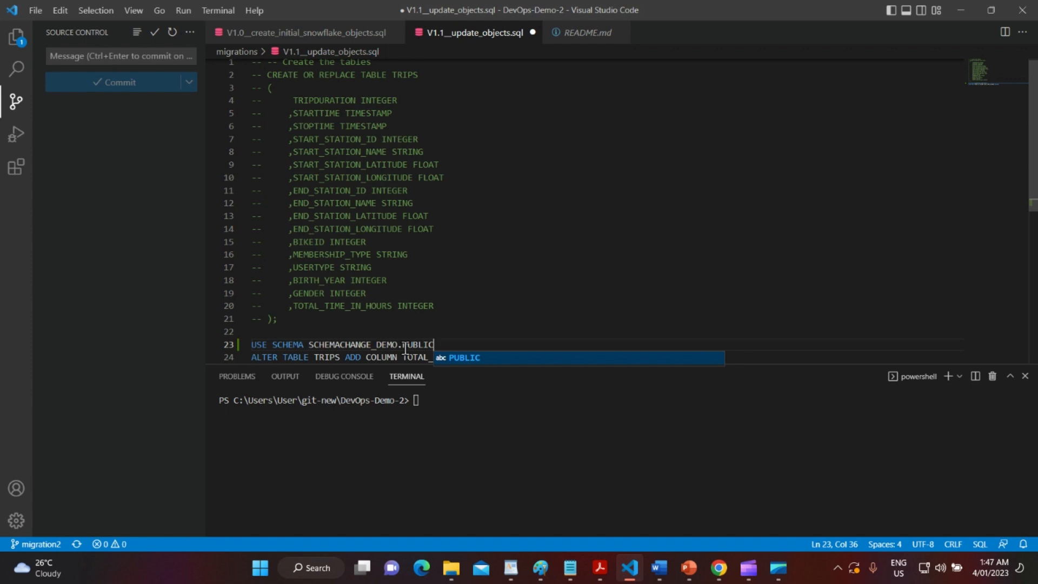
{"action": "type", "text": ";"}
{"action": "scroll", "coordinate": [445, 290], "scroll_direction": "down", "scroll_amount": 3}
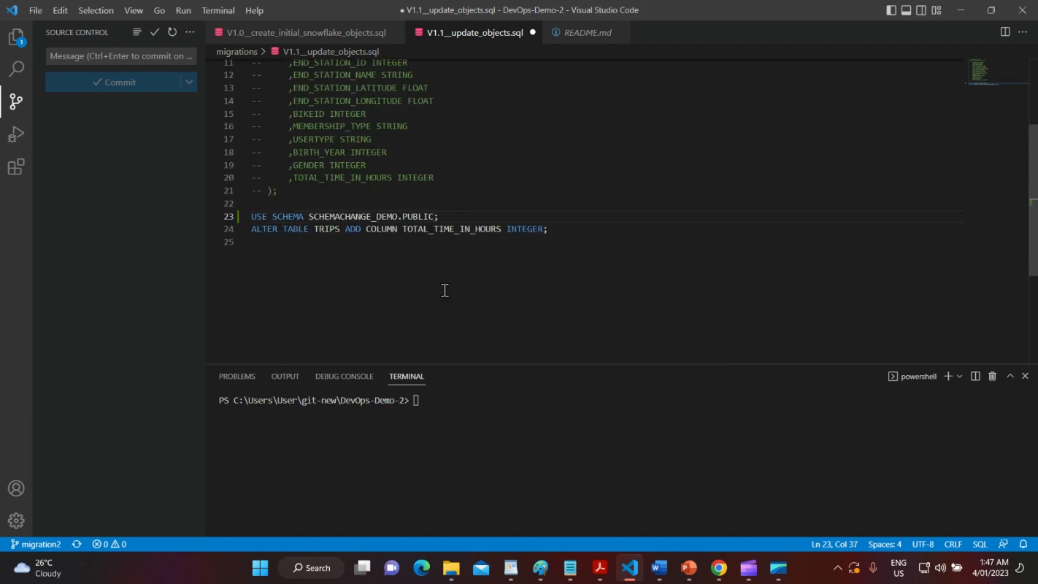
{"action": "left_click", "coordinate": [82, 56]}
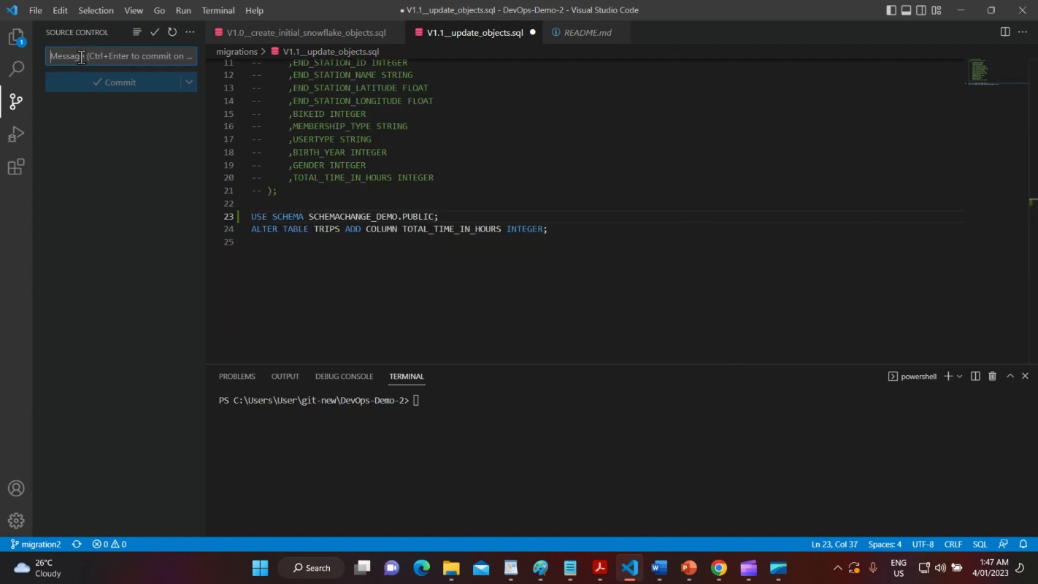
{"action": "type", "text": "commit"}
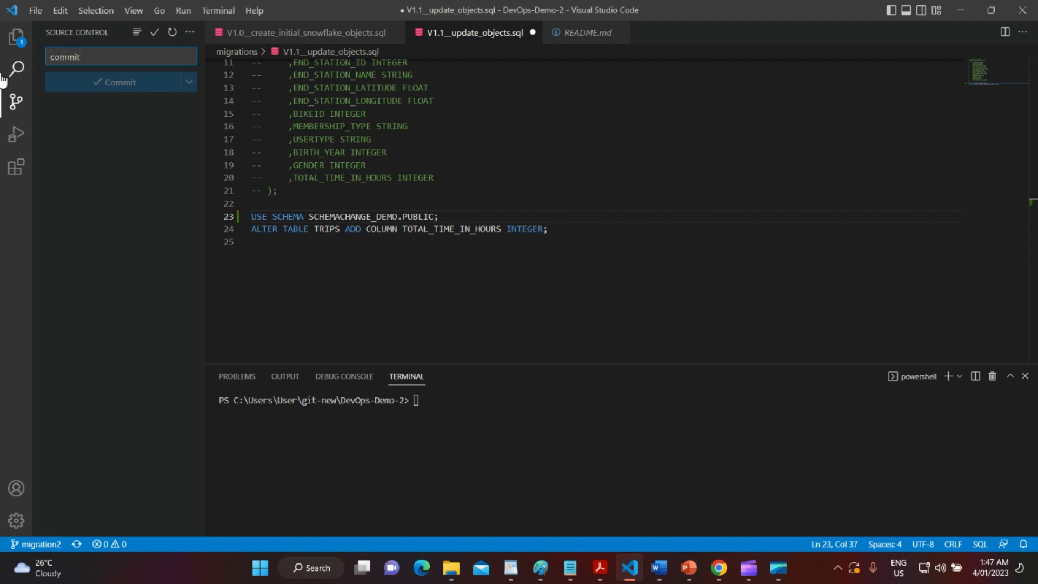
{"action": "key", "text": "ctrl+s"}
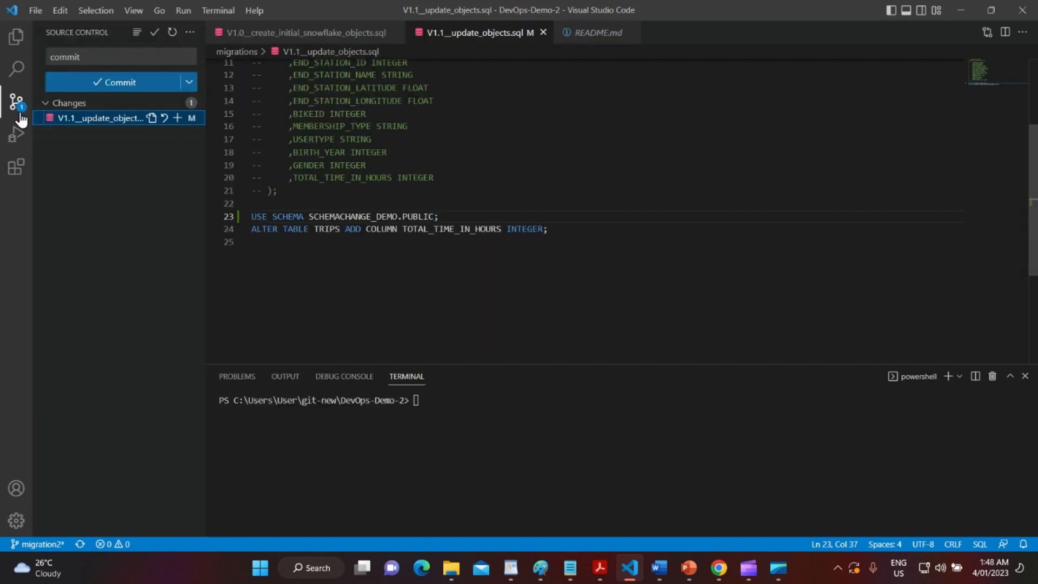
{"action": "left_click", "coordinate": [127, 81]}
{"action": "left_click", "coordinate": [475, 292]}
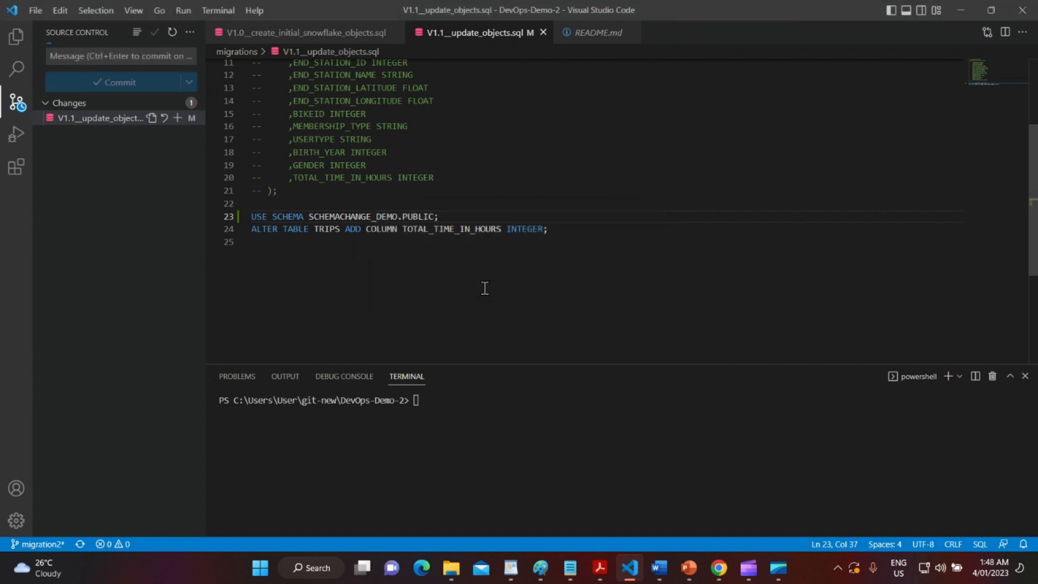
Sync the commit to origin/migration2 and dismiss the missing remote branch error.
{"action": "left_click", "coordinate": [96, 84]}
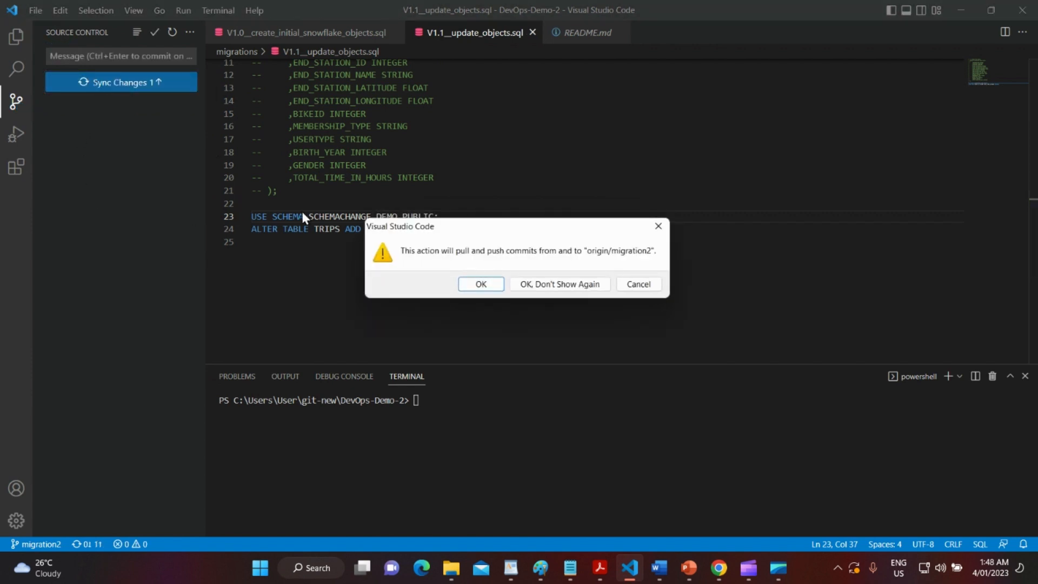
{"action": "left_click", "coordinate": [487, 284]}
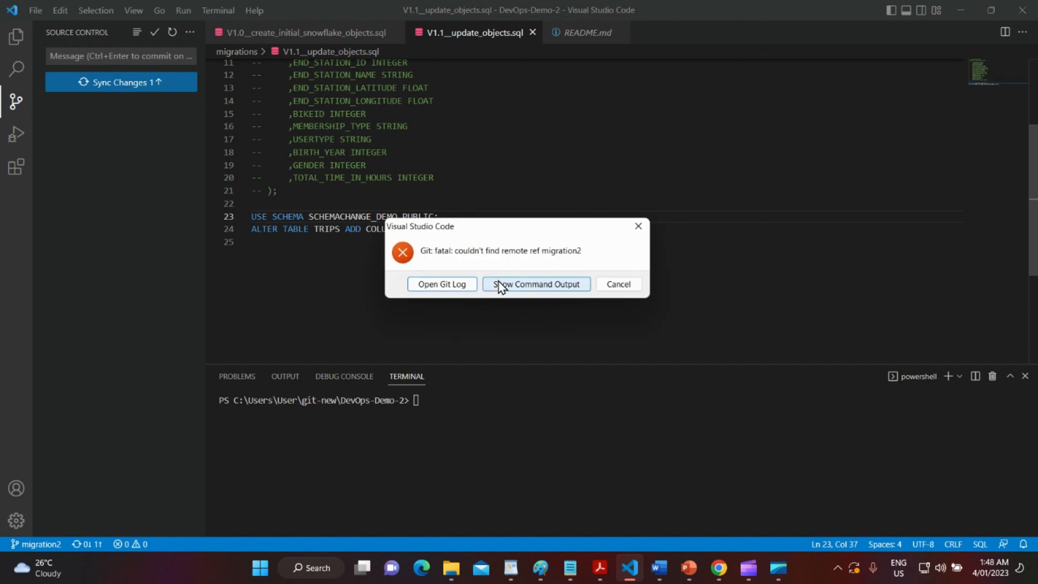
{"action": "left_click", "coordinate": [638, 226]}
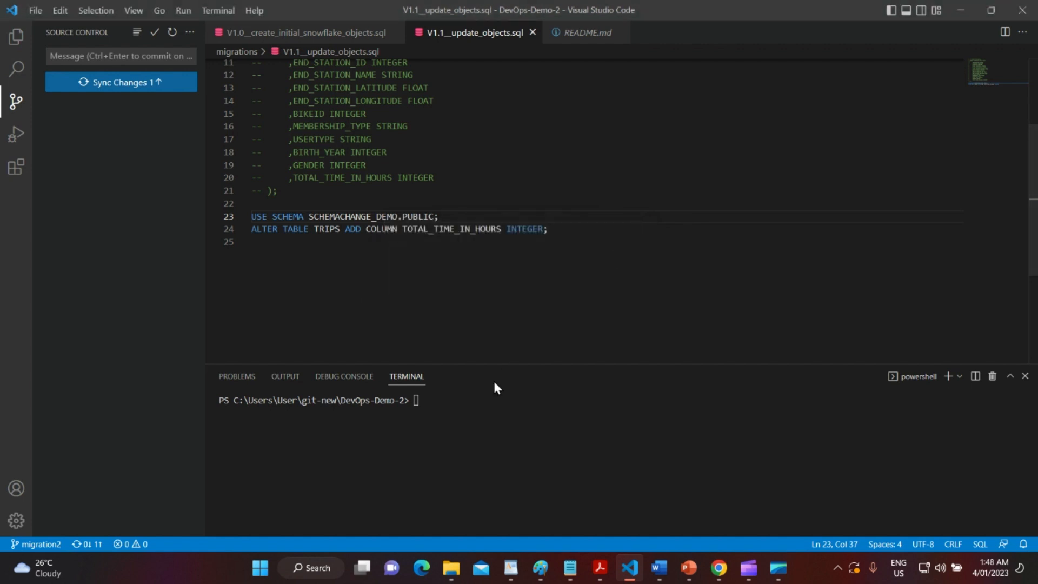
{"action": "left_click", "coordinate": [459, 400]}
Create and switch to a new branch migration3 in the terminal.
{"action": "type", "text": "git "}
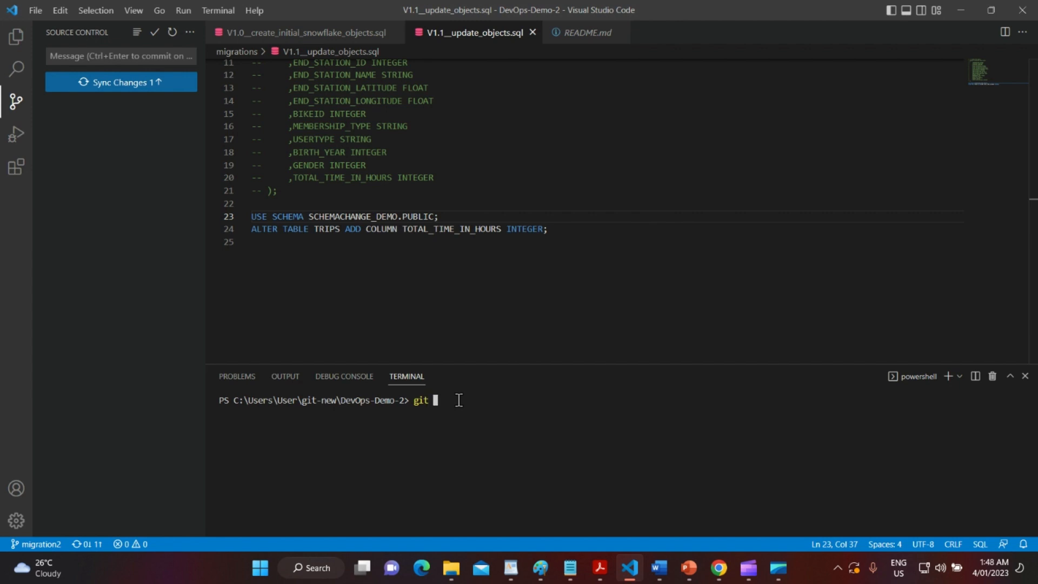
{"action": "type", "text": "chec"}
{"action": "type", "text": "kout "}
{"action": "type", "text": "-b "}
{"action": "type", "text": "migration"}
{"action": "type", "text": "2"}
{"action": "type", "text": ";"}
{"action": "key", "text": "BackSpace"}
{"action": "key", "text": "Return"}
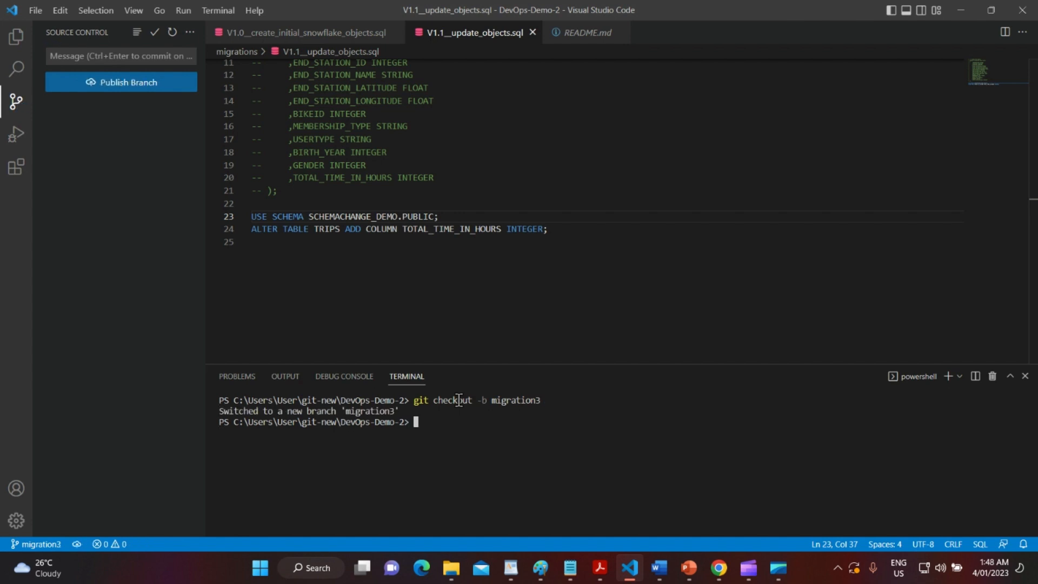
Push the migration3 branch to origin with git push origin migration3.
{"action": "type", "text": "git push origin"}
{"action": "double_click", "coordinate": [516, 401]}
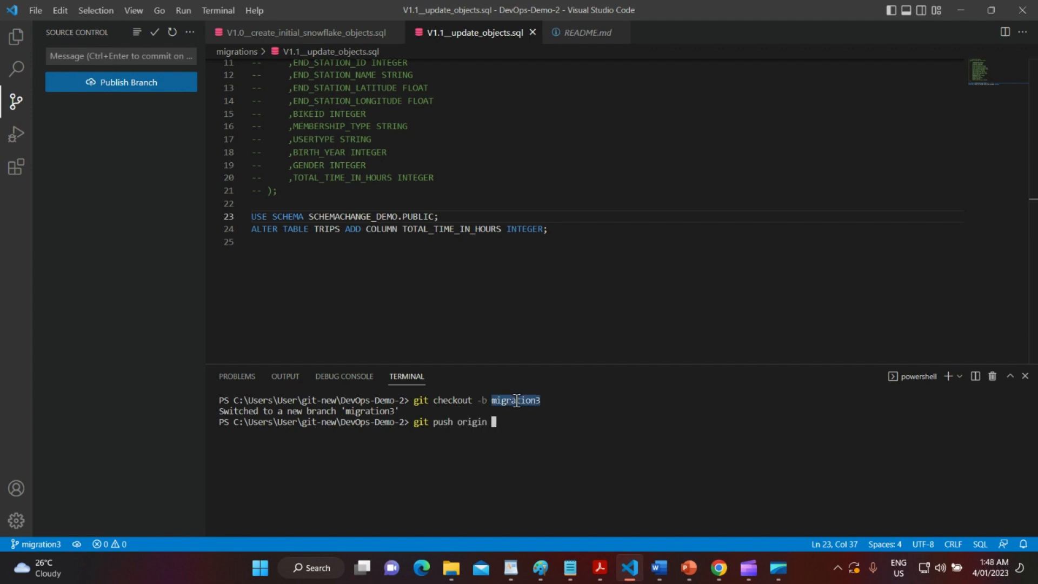
{"action": "key", "text": "ctrl+c"}
{"action": "key", "text": "ctrl+v"}
{"action": "key", "text": "Return"}
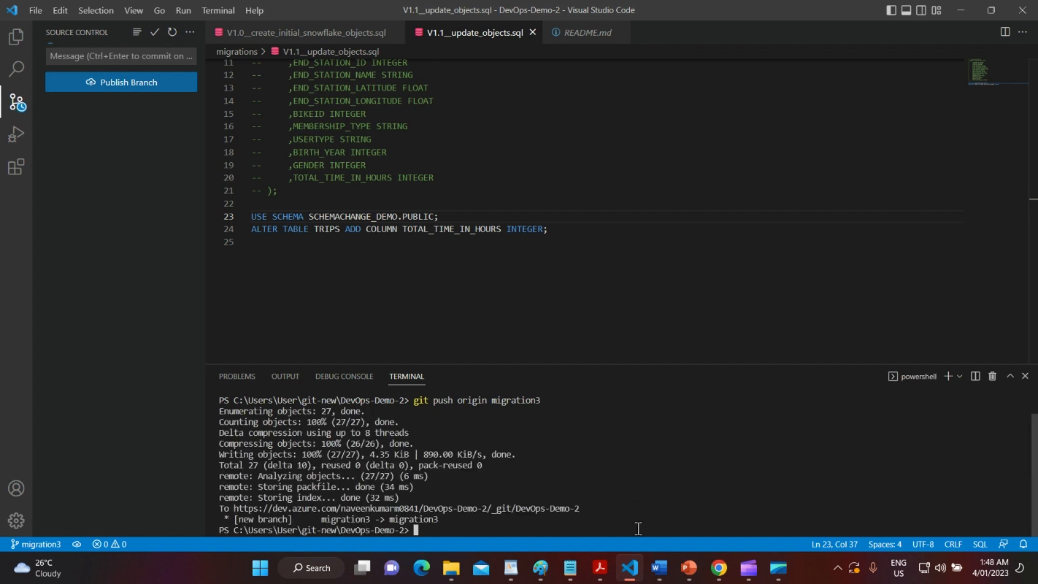
{"action": "left_click", "coordinate": [718, 567]}
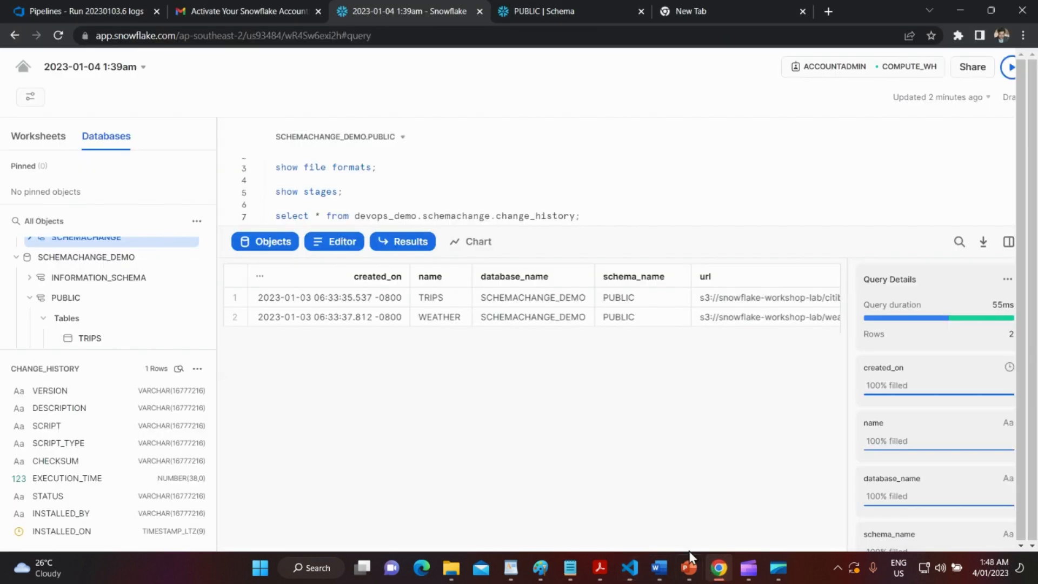
Create pull request 5 from migration3 and complete its merge into main.
{"action": "left_click", "coordinate": [98, 8]}
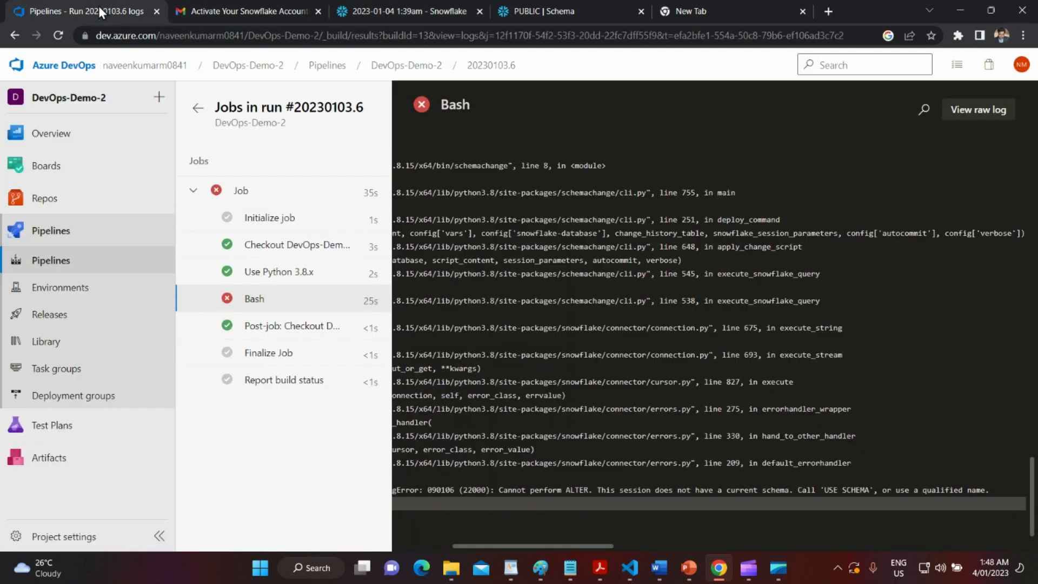
{"action": "left_click", "coordinate": [70, 205]}
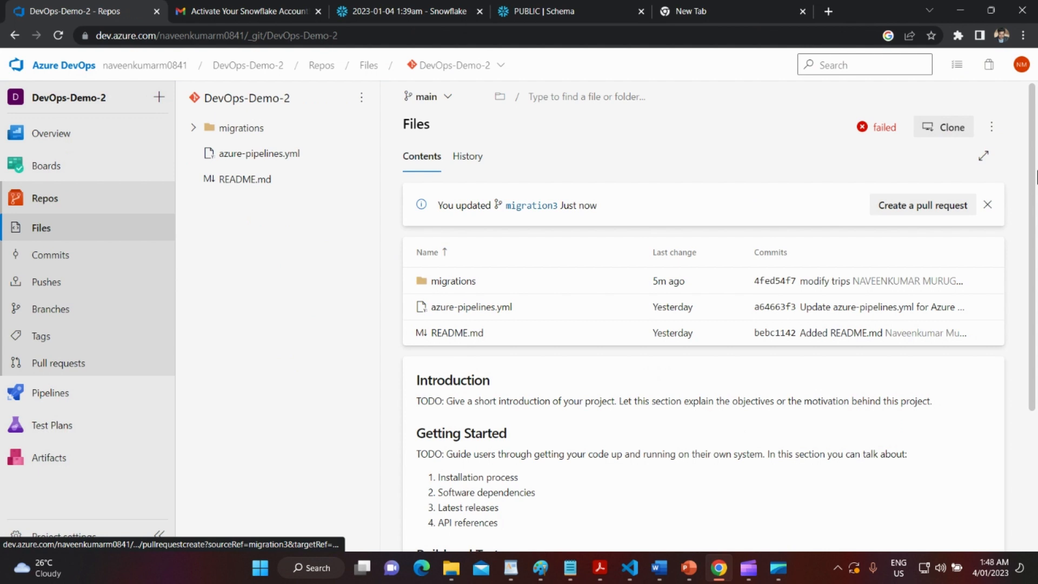
{"action": "left_click", "coordinate": [919, 212]}
{"action": "scroll", "coordinate": [688, 351], "scroll_direction": "down", "scroll_amount": 1}
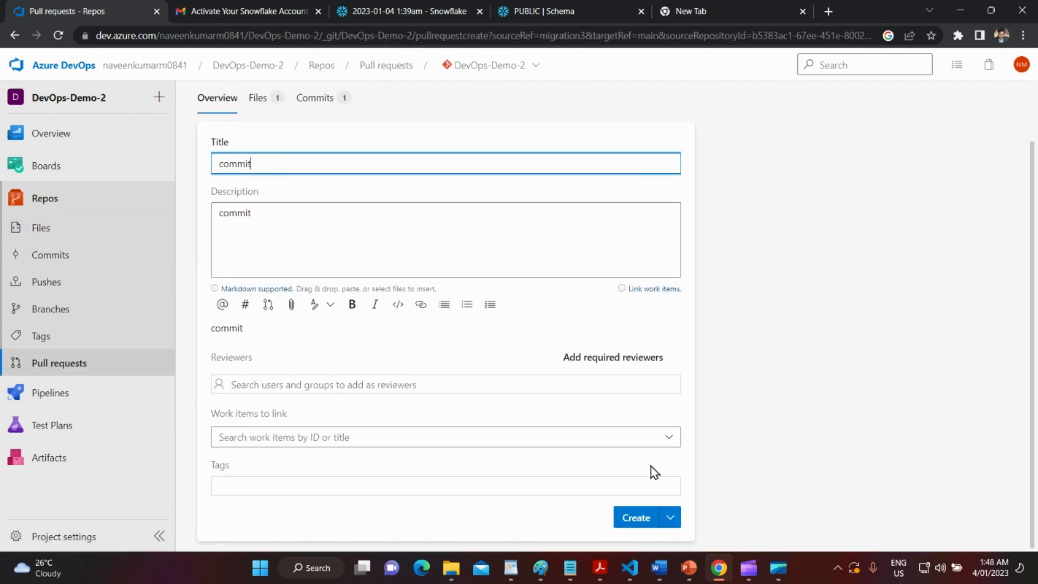
{"action": "left_click", "coordinate": [632, 519]}
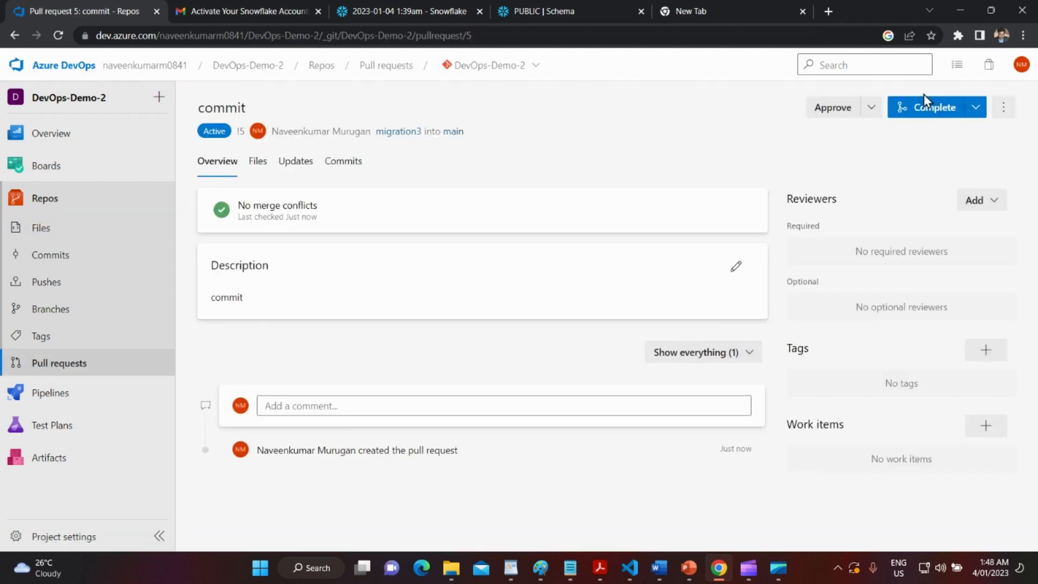
{"action": "left_click", "coordinate": [919, 120]}
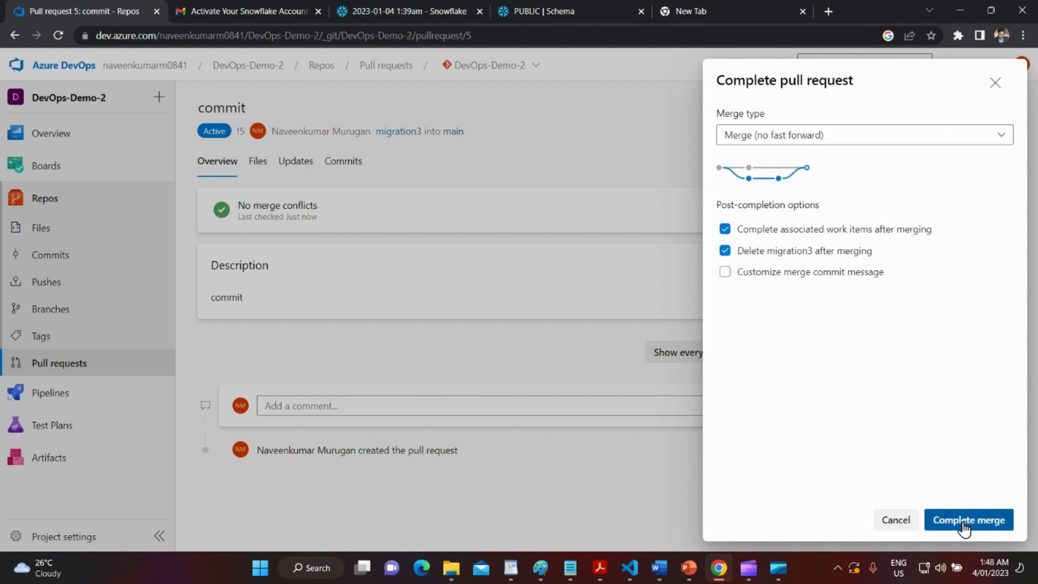
{"action": "left_click", "coordinate": [964, 520]}
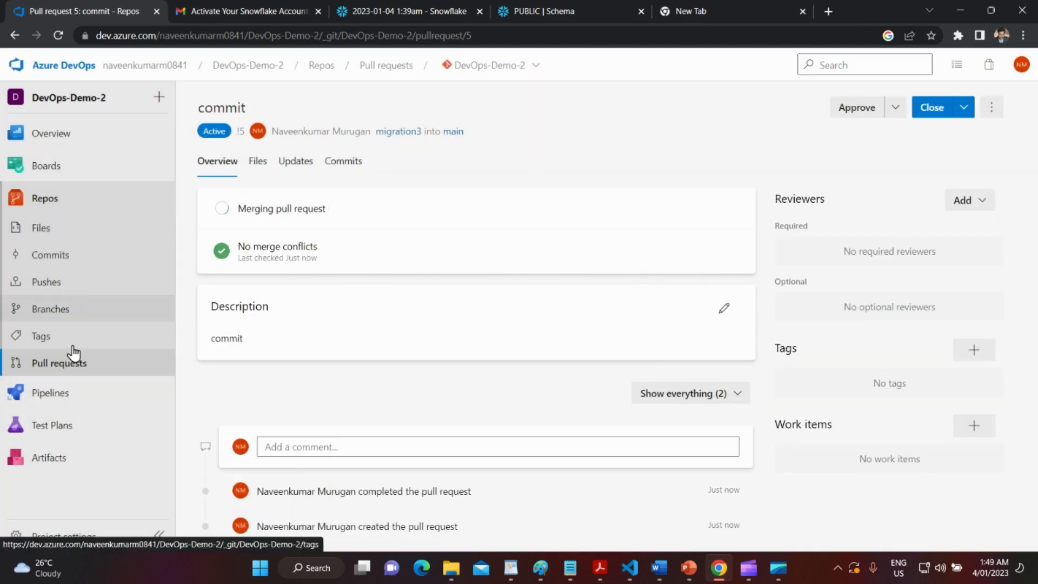
{"action": "left_click", "coordinate": [59, 395]}
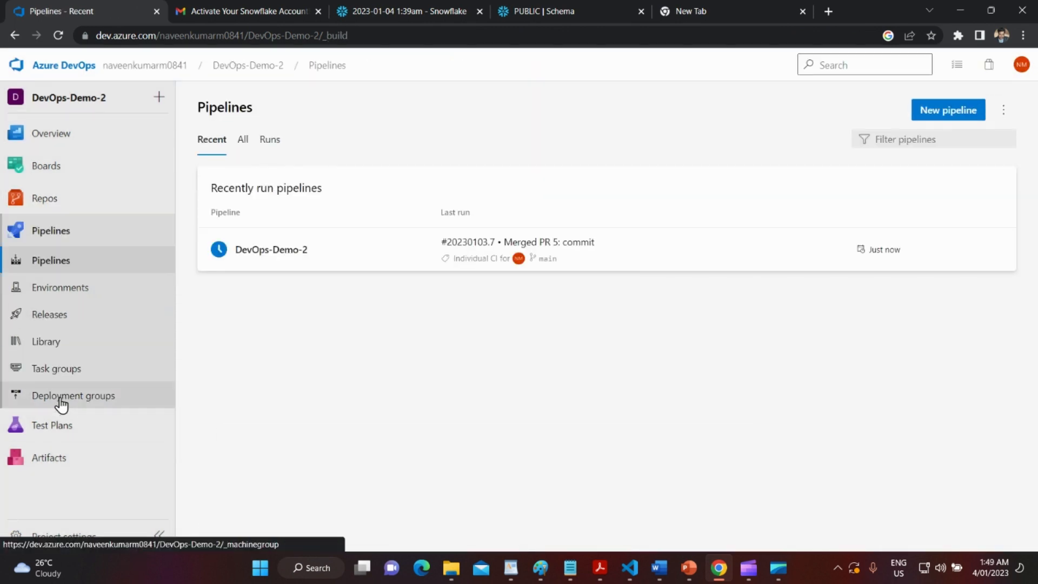
Open DevOps-Demo-2 run #20230103.7 and check its job and Bash step logs pass.
{"action": "left_click", "coordinate": [425, 257]}
{"action": "left_click", "coordinate": [442, 226]}
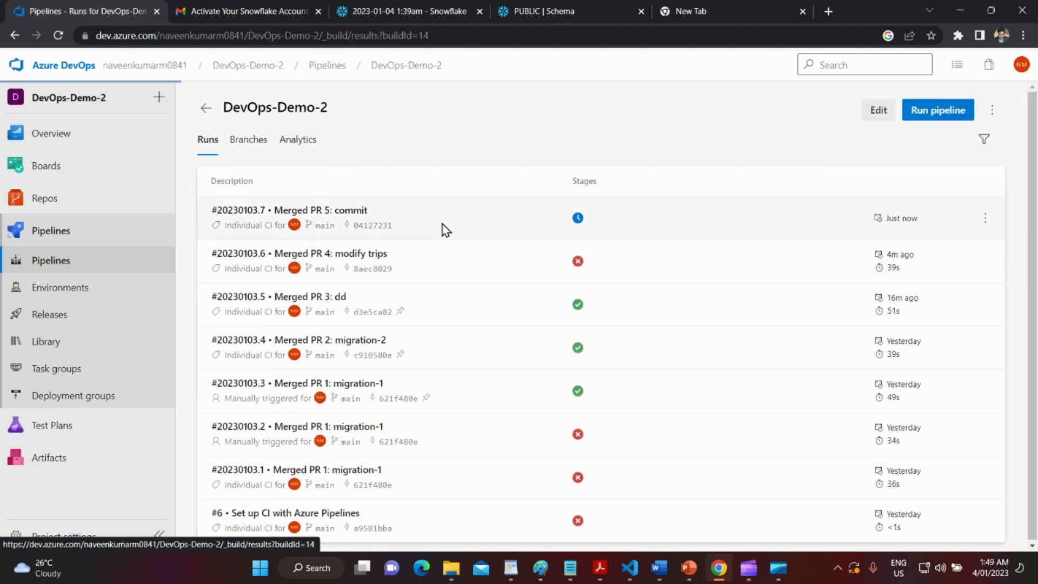
{"action": "left_click", "coordinate": [462, 375]}
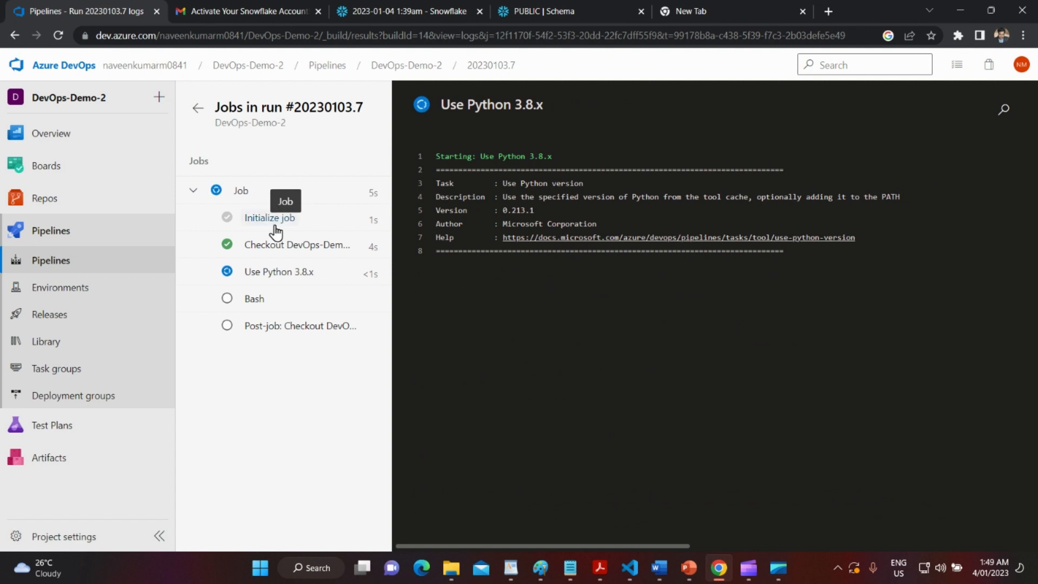
{"action": "left_click", "coordinate": [277, 302]}
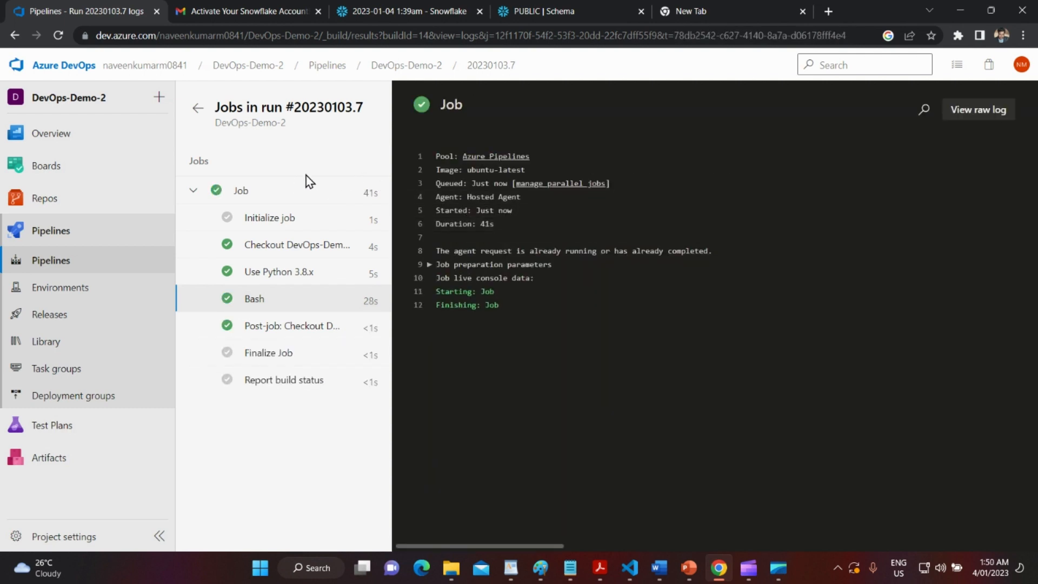
{"action": "left_click", "coordinate": [194, 106]}
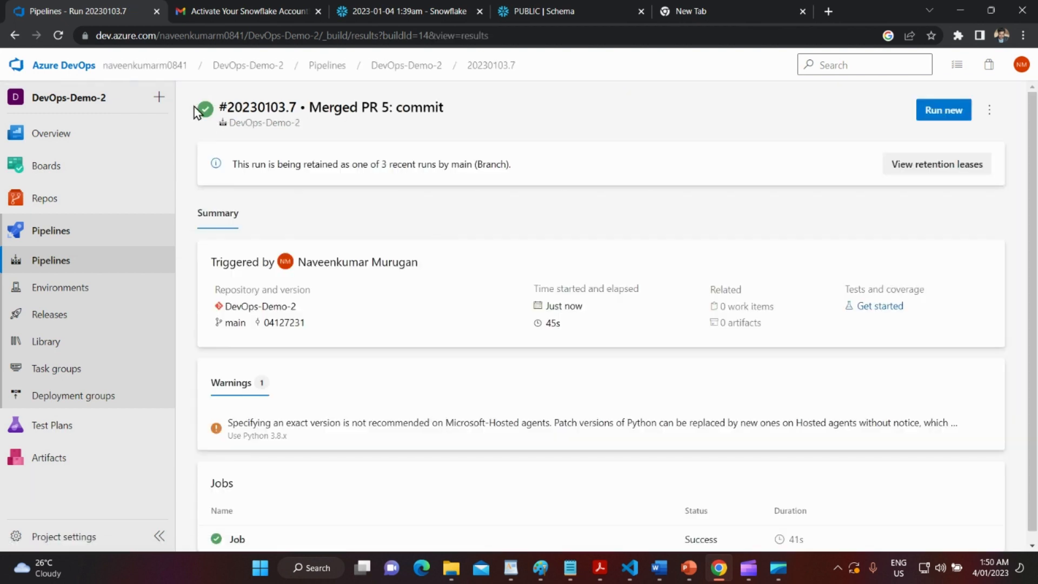
{"action": "scroll", "coordinate": [348, 266], "scroll_direction": "down", "scroll_amount": 1}
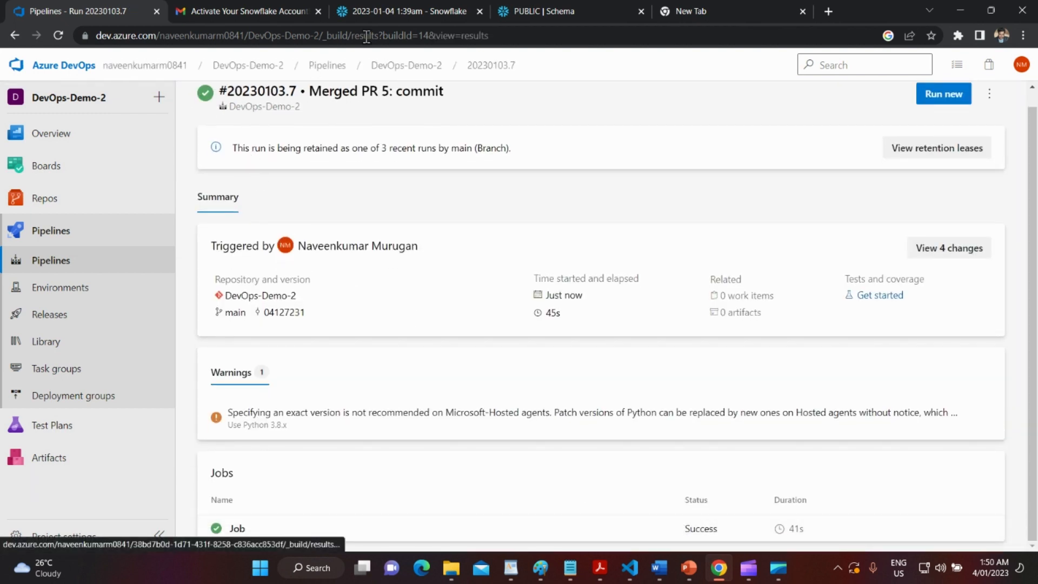
{"action": "left_click", "coordinate": [407, 12]}
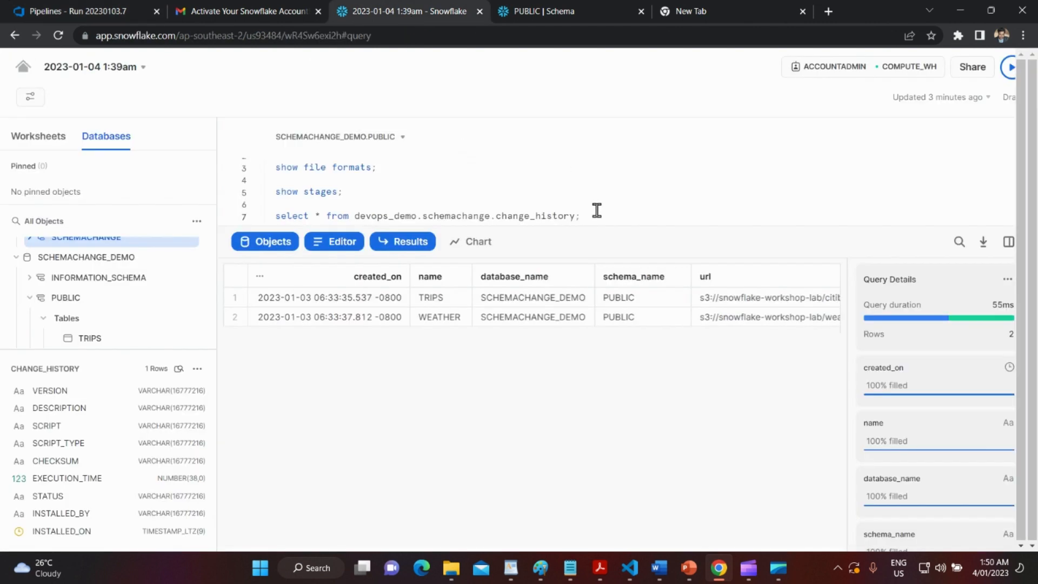
Run the change_history query, which lists migrations 1.0 and 1.1.
{"action": "left_click_drag", "start_coordinate": [594, 216], "coordinate": [215, 222]}
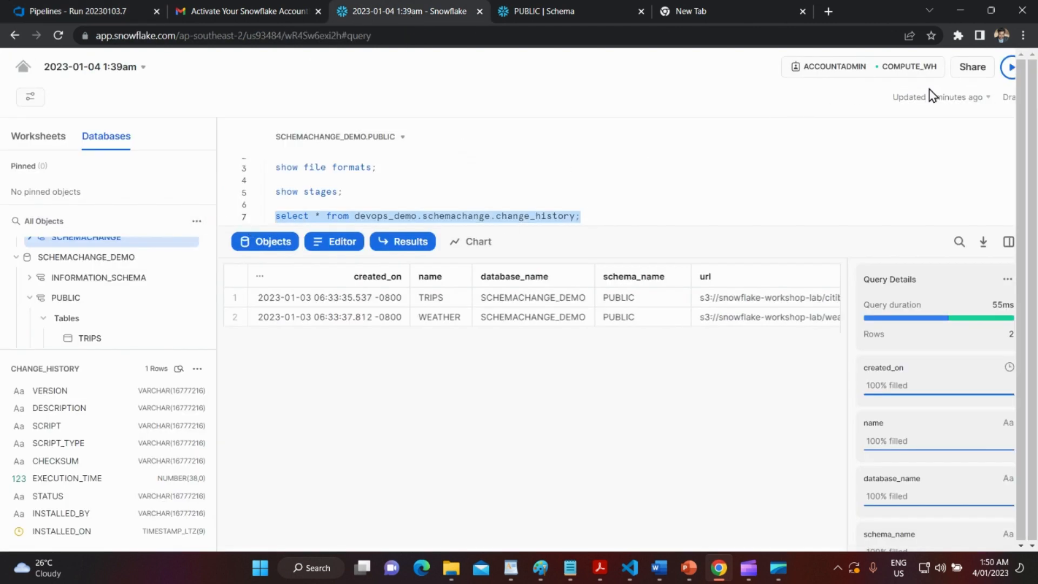
{"action": "left_click", "coordinate": [1008, 67]}
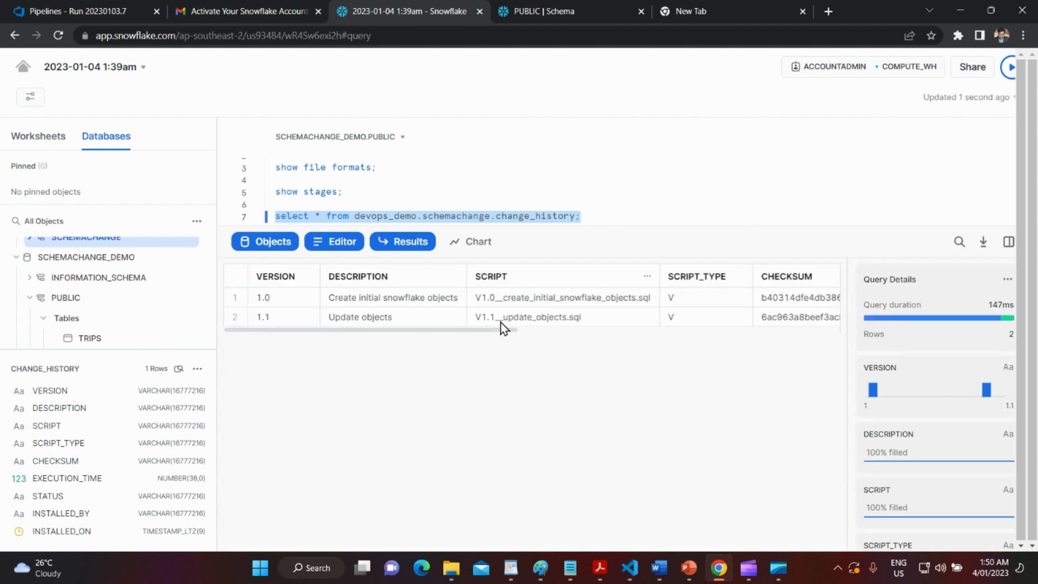
{"action": "left_click_drag", "start_coordinate": [507, 333], "coordinate": [344, 343]}
{"action": "scroll", "coordinate": [76, 297], "scroll_direction": "up", "scroll_amount": 3}
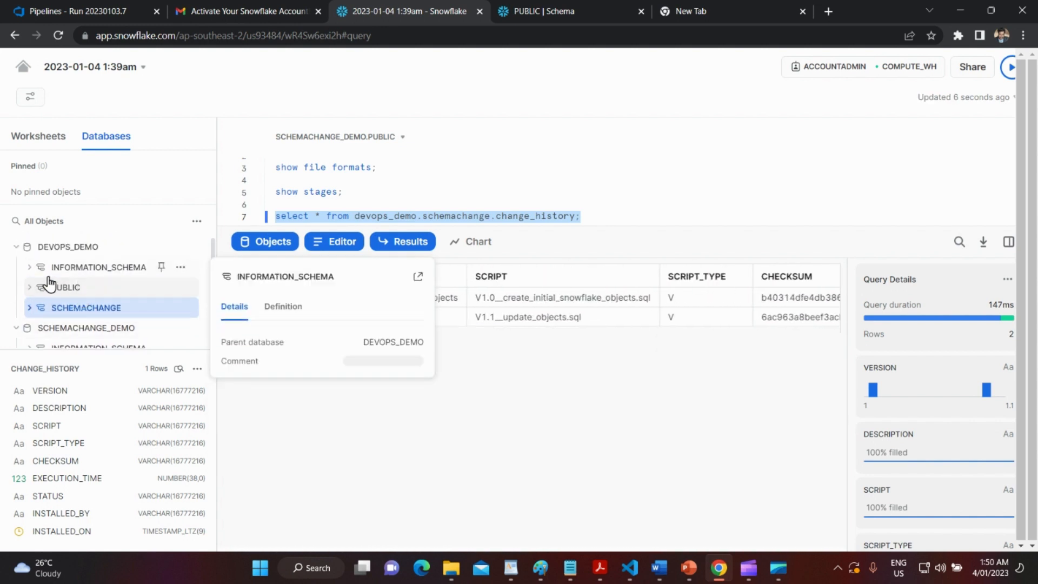
{"action": "scroll", "coordinate": [49, 281], "scroll_direction": "down", "scroll_amount": 2}
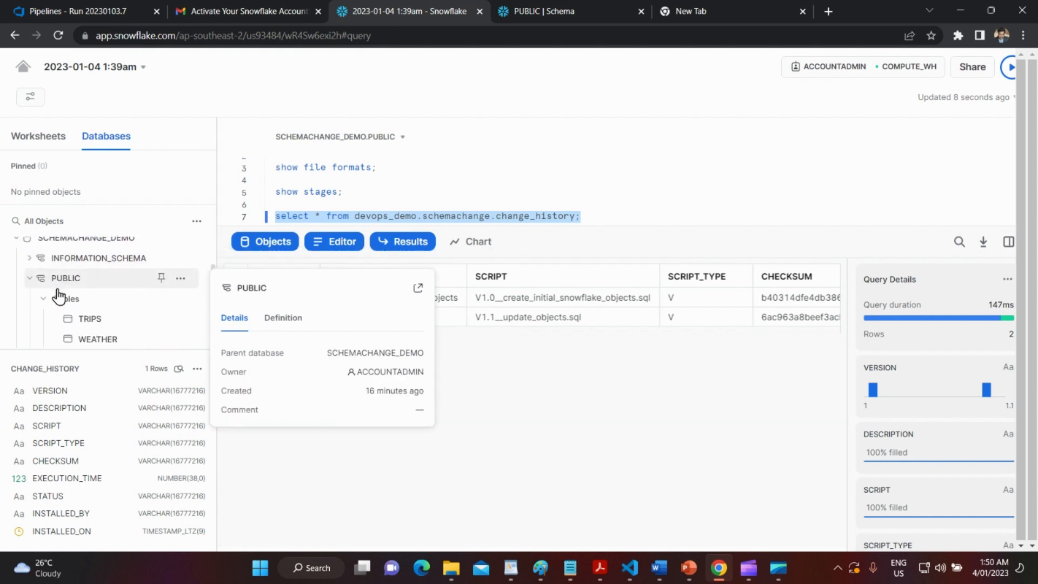
Open the TRIPS table's definition and highlight the TOTAL_TIME_IN_HOURS NUMBER(38,0) column.
{"action": "left_click", "coordinate": [84, 318]}
{"action": "scroll", "coordinate": [84, 314], "scroll_direction": "down", "scroll_amount": 1}
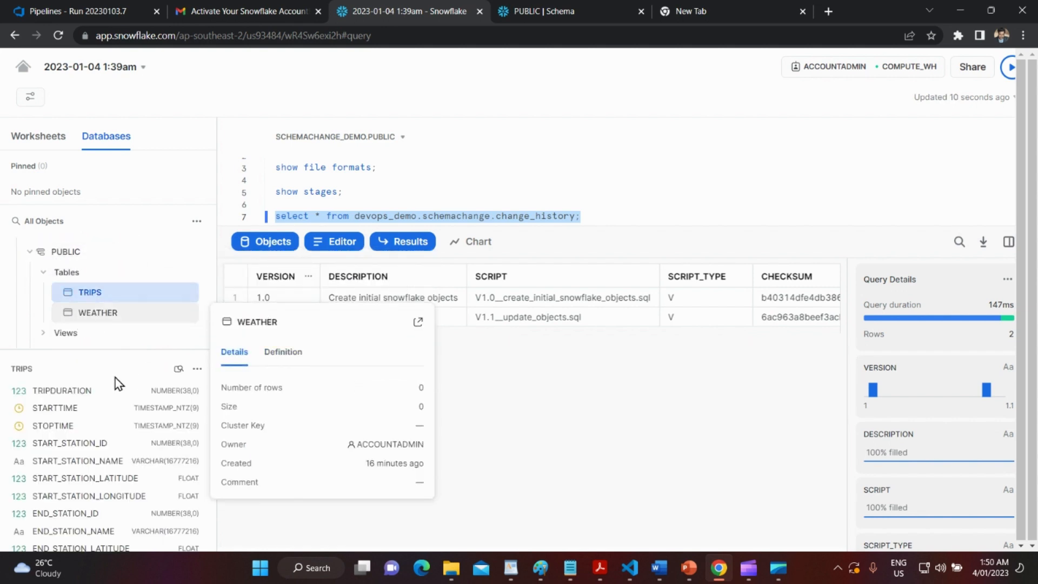
{"action": "mouse_move", "coordinate": [144, 307]}
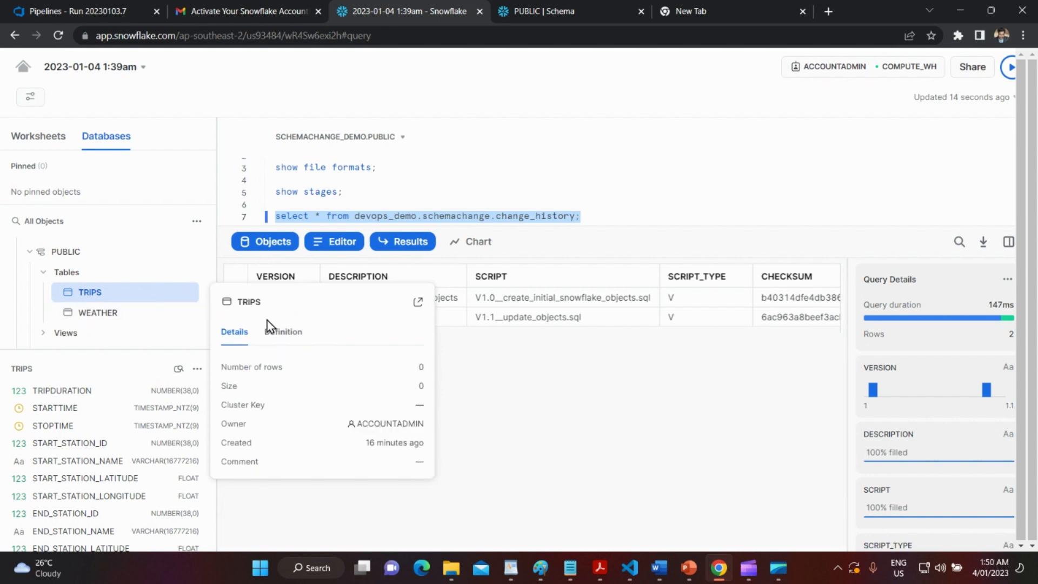
{"action": "left_click", "coordinate": [280, 334]}
{"action": "scroll", "coordinate": [352, 386], "scroll_direction": "down", "scroll_amount": 5}
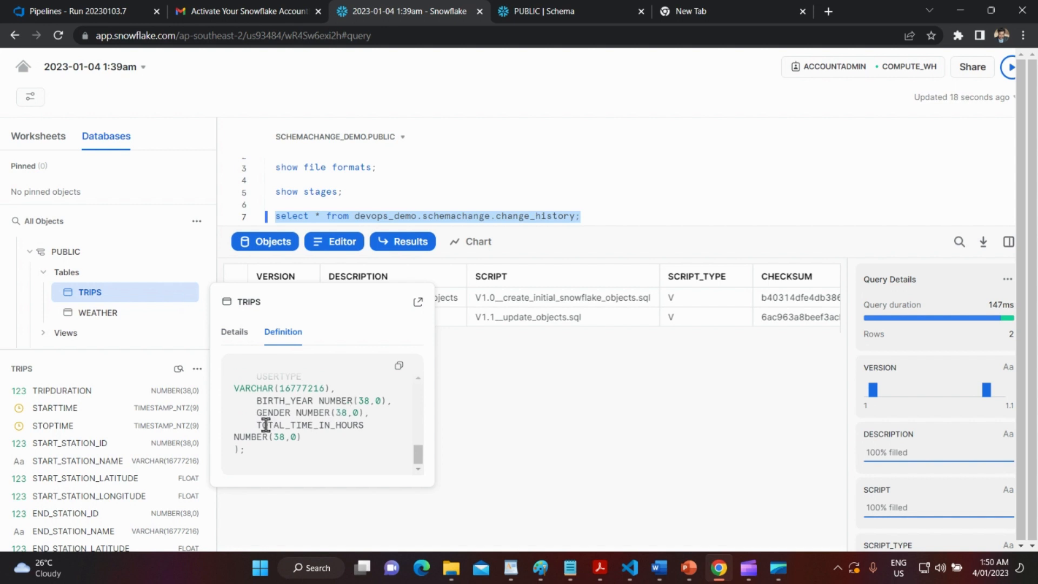
{"action": "left_click_drag", "start_coordinate": [260, 425], "coordinate": [373, 424]}
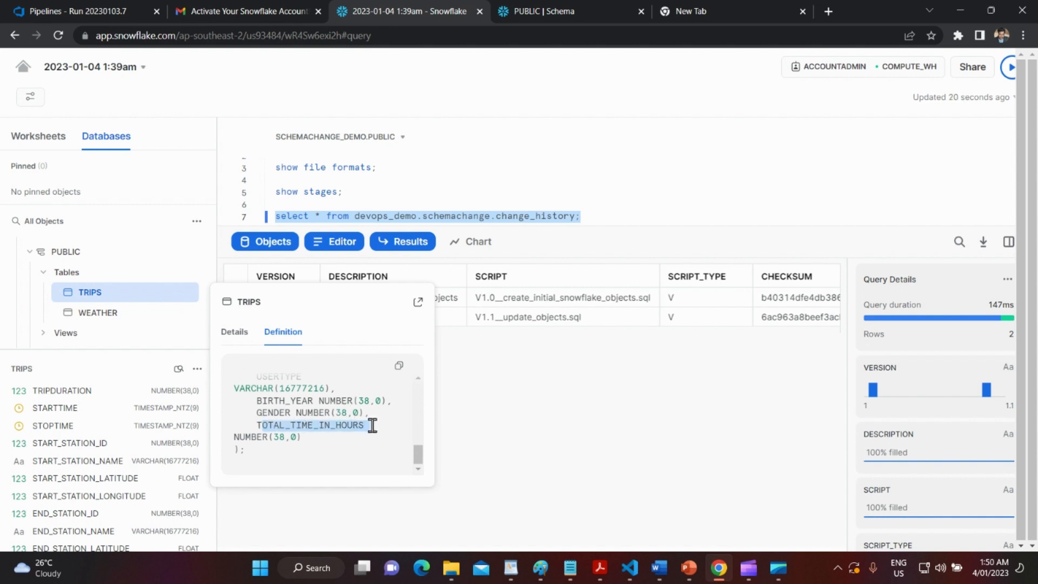